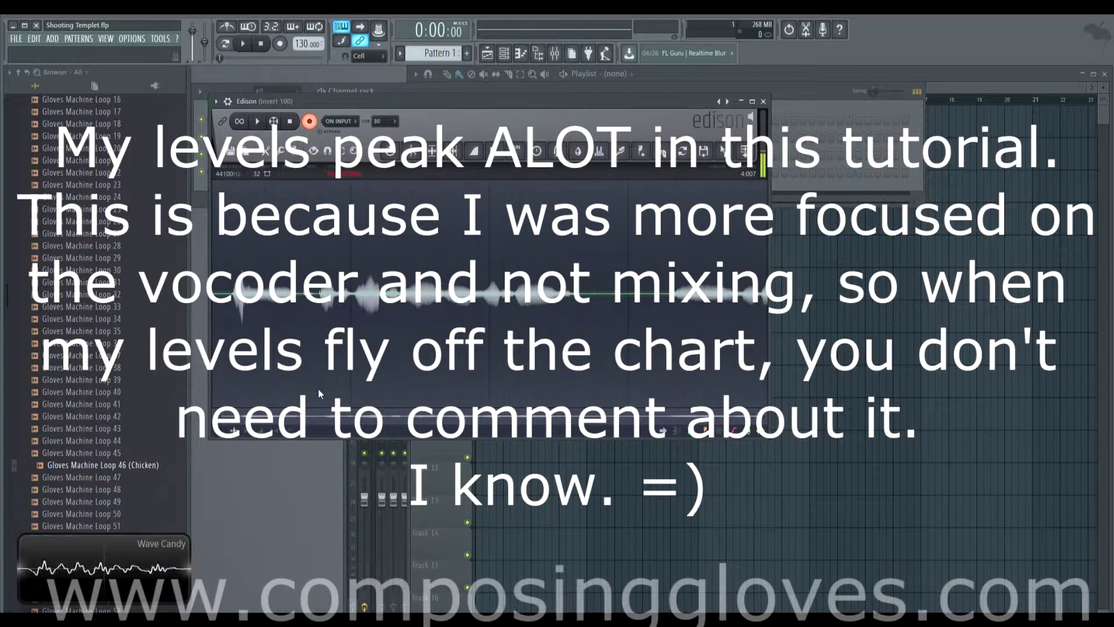
Switch to the second open FL Studio window and move the Fruity Vocoder window clear of the playlist clips.
mouse_move(192, 619)
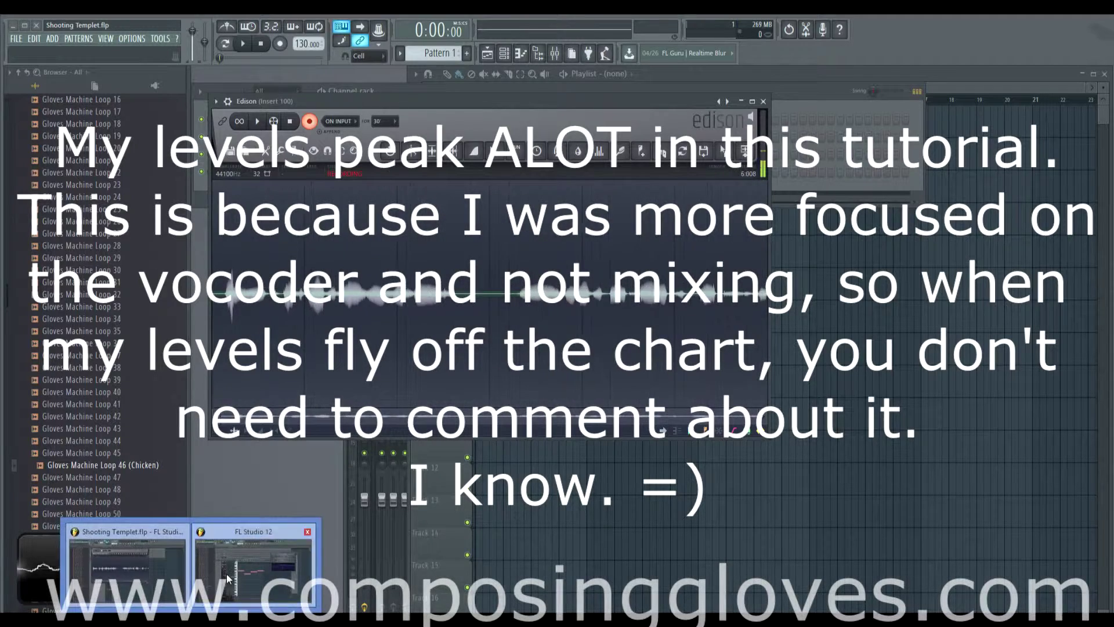
left_click(254, 572)
left_click_drag(854, 149, 681, 202)
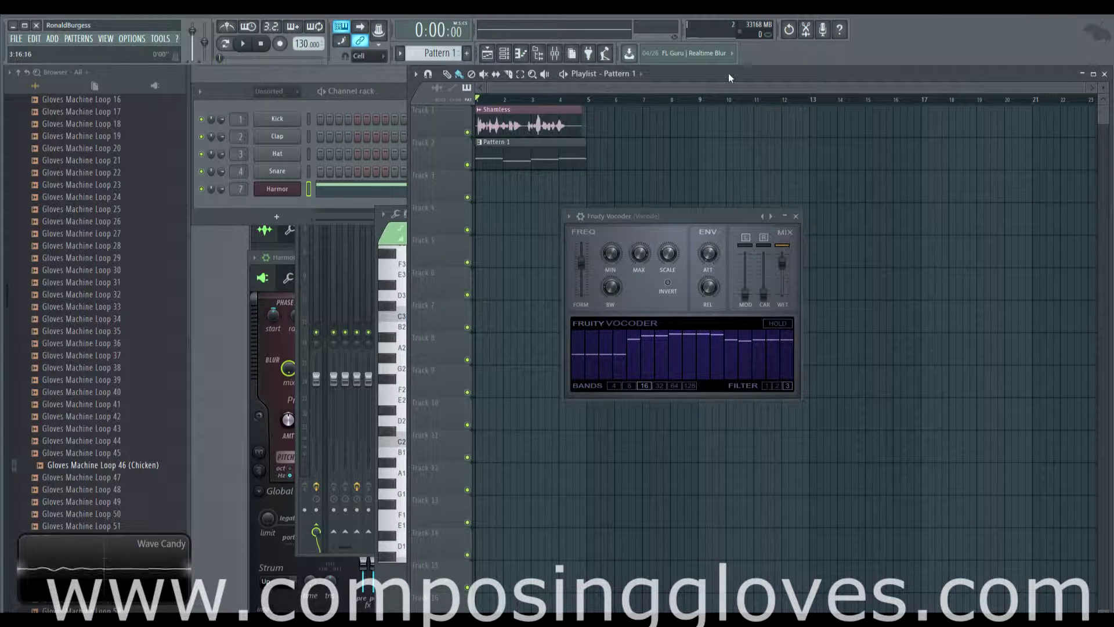
Play the vocal and Pattern 1 clips, and loop bars 1 to 4 while varying the vocoder's frequency controls.
key("space")
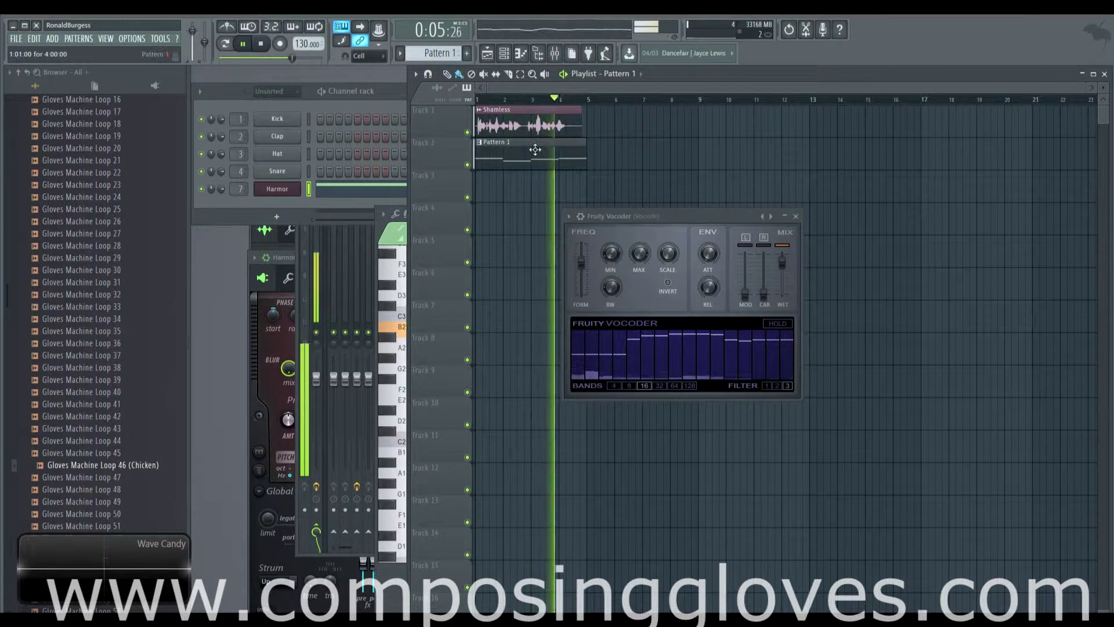
key("space")
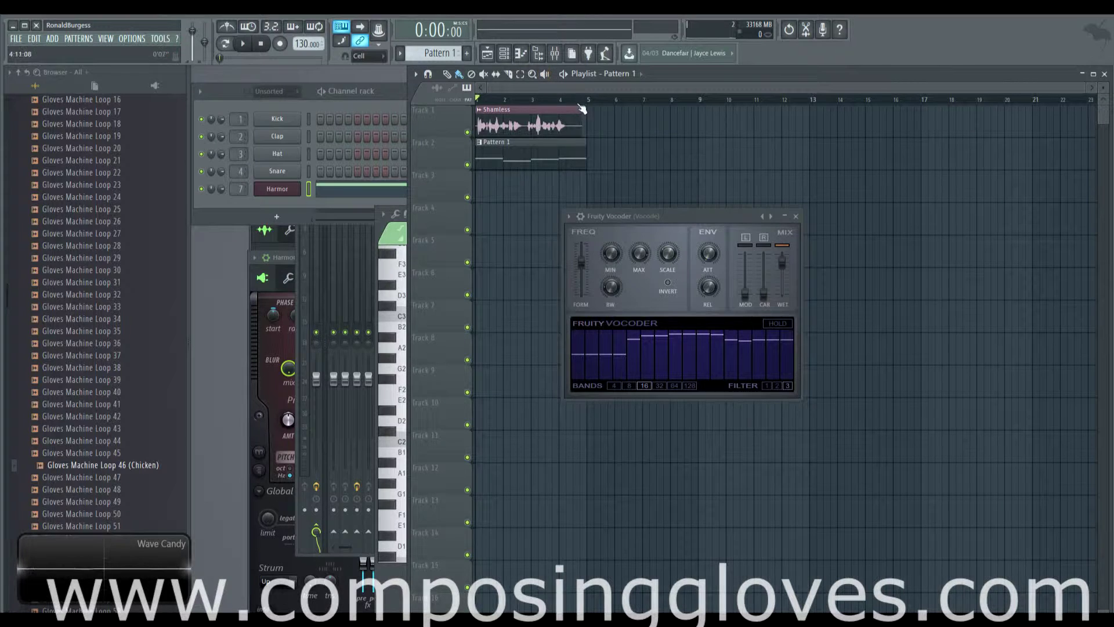
key("space")
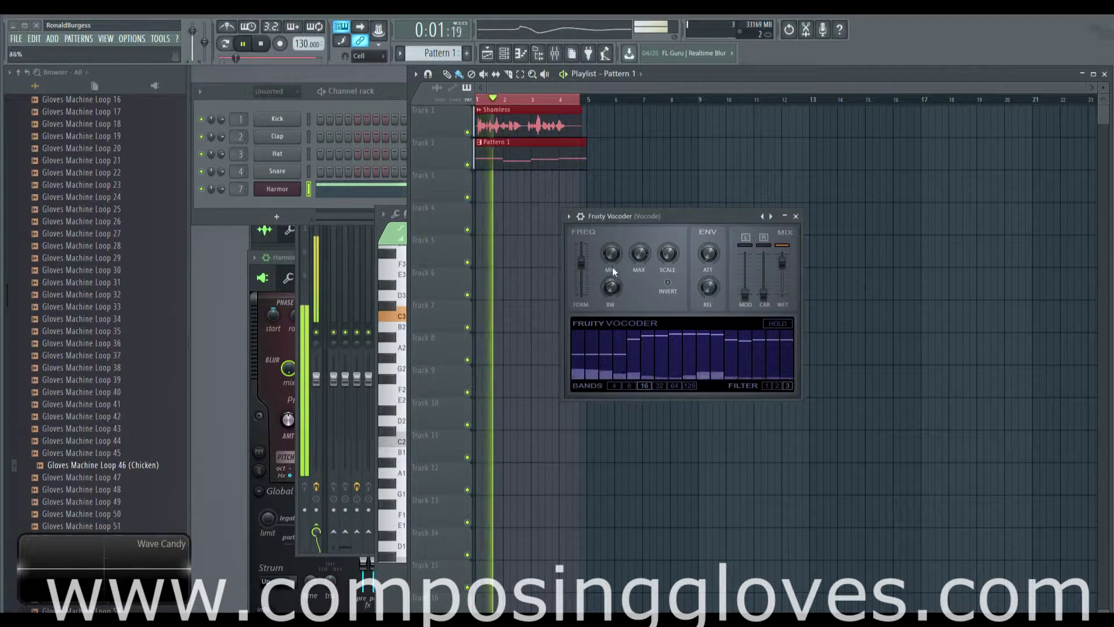
left_click_drag(610, 261, 611, 247)
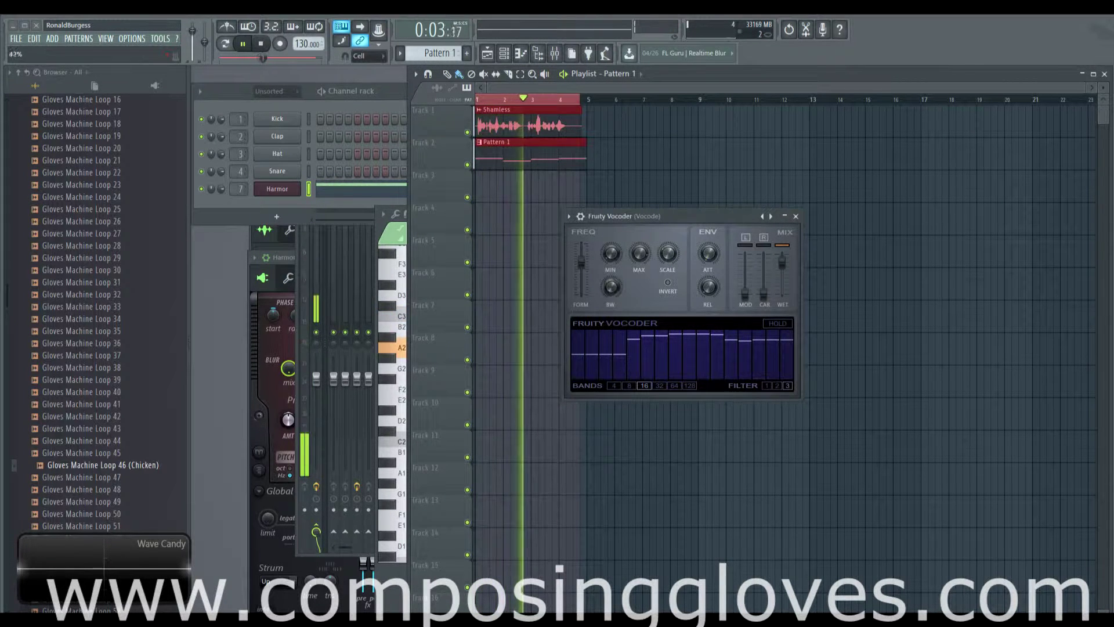
Open Pattern 1 in the piano roll and transpose all Harmor notes up so the first one sits on C5.
double_click(534, 165)
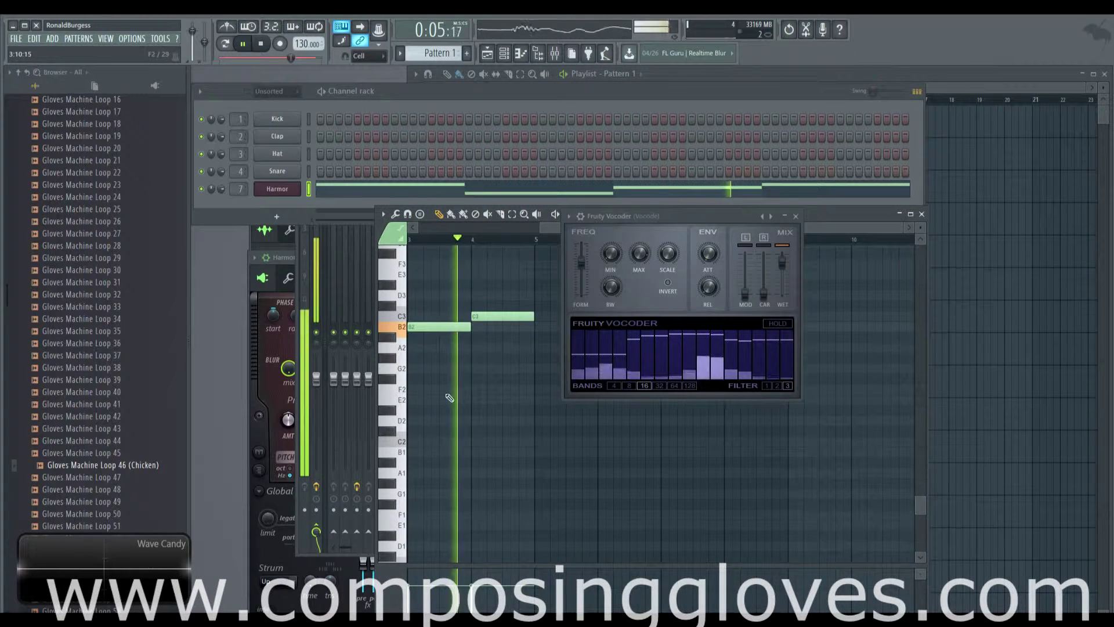
left_click_drag(448, 413, 452, 283)
scroll(452, 284, "up", 3)
left_click_drag(424, 341, 419, 264)
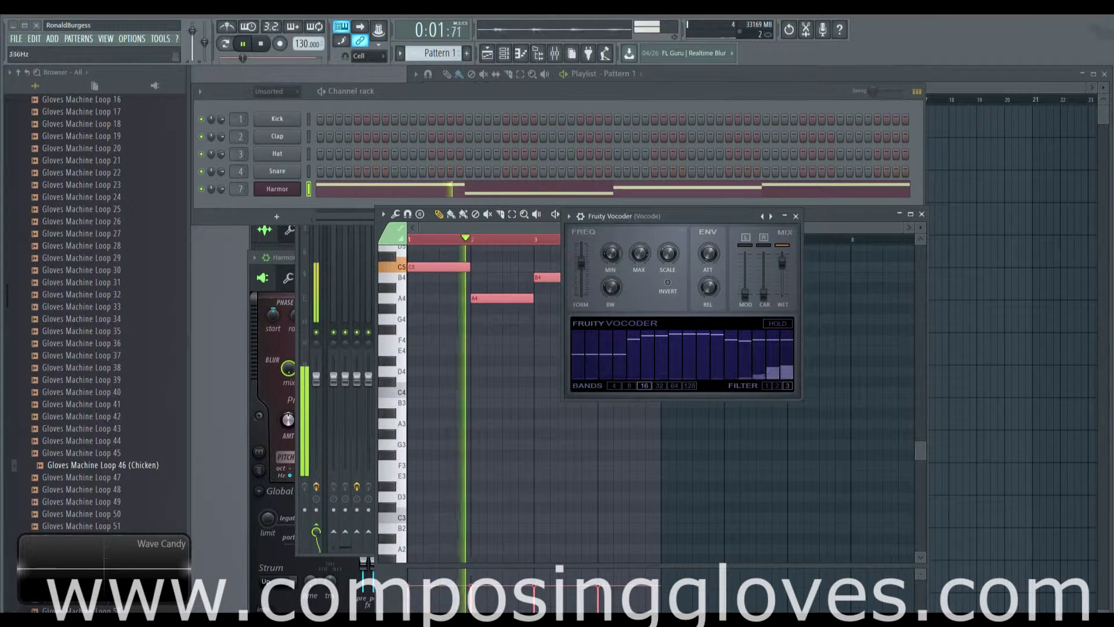
Set the vocoder to 32 bands and lower its lowest band levels while auditioning the loop.
left_click(659, 385)
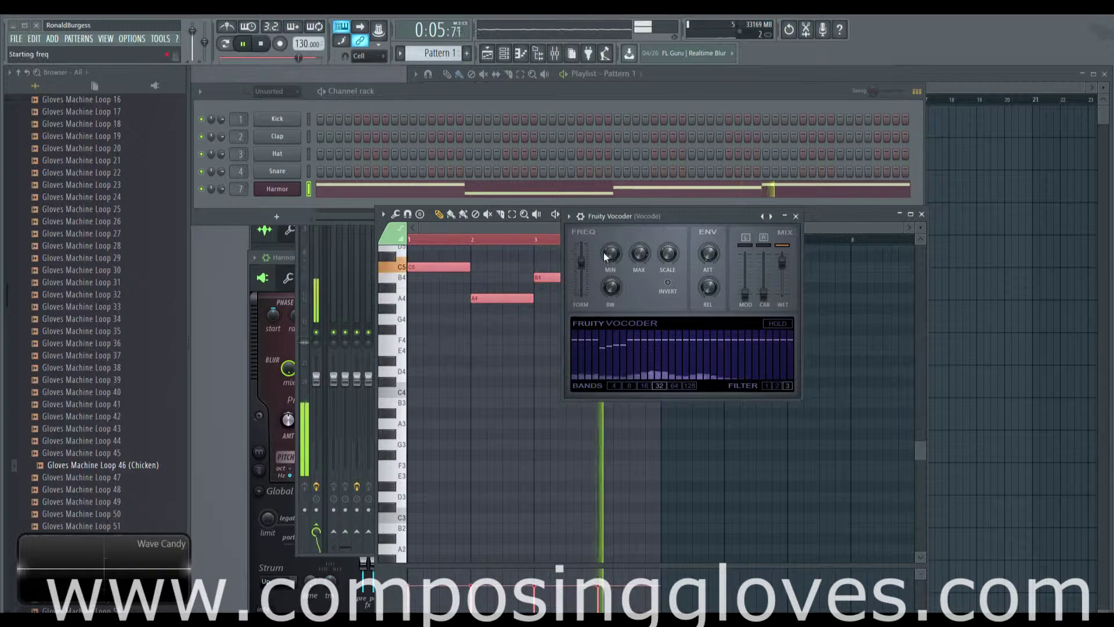
key("space")
key("space")
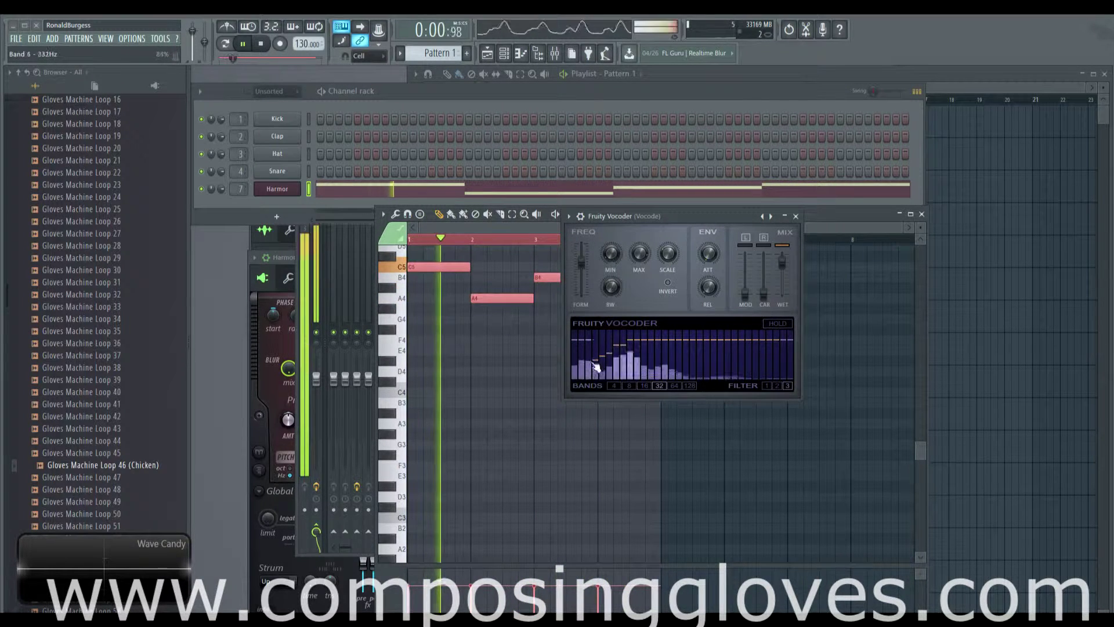
Audition the loop with the vocoder's Invert option switched on, and switch it back off.
key("space")
left_click(668, 285)
key("space")
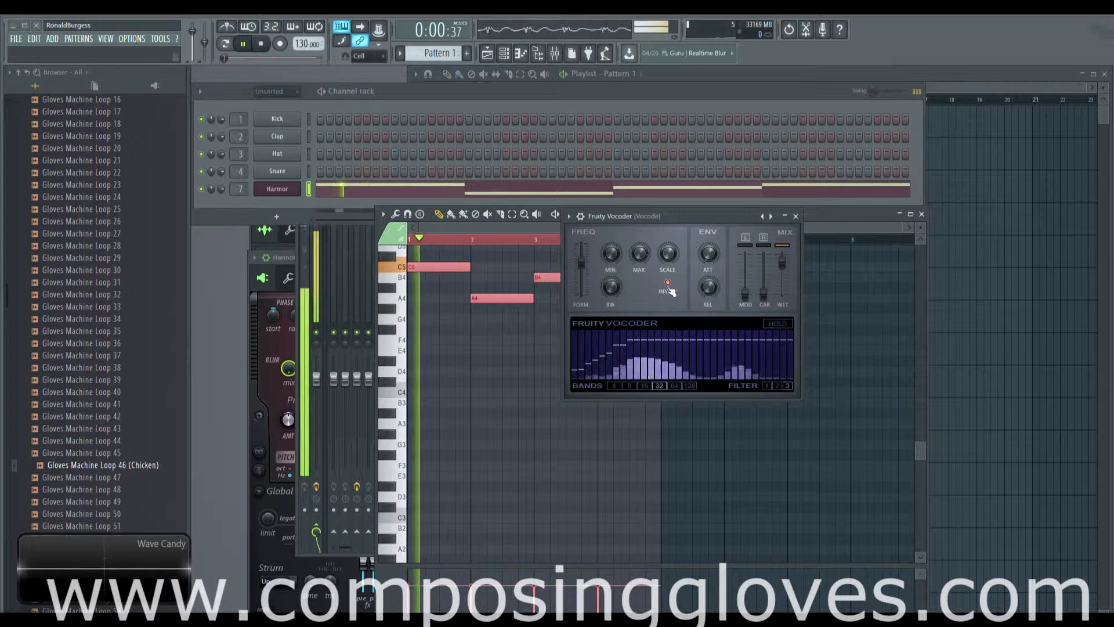
left_click(667, 284)
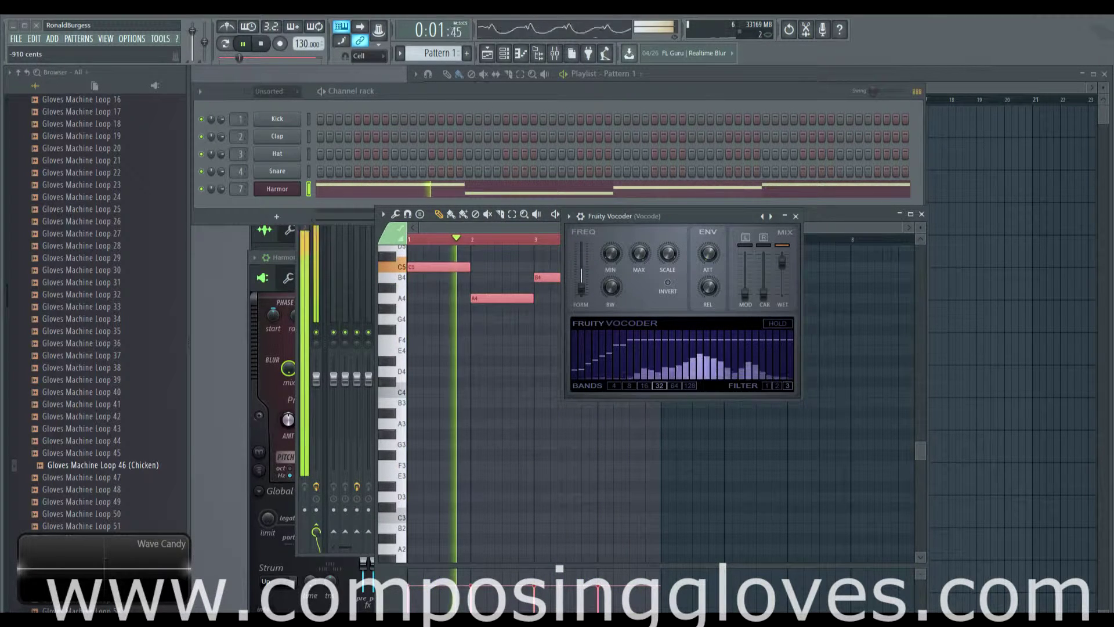
Transpose the pattern's notes down to start at F3 and raise the vocoder's formant shift to about +500 cents.
left_click(467, 191)
left_click(468, 191)
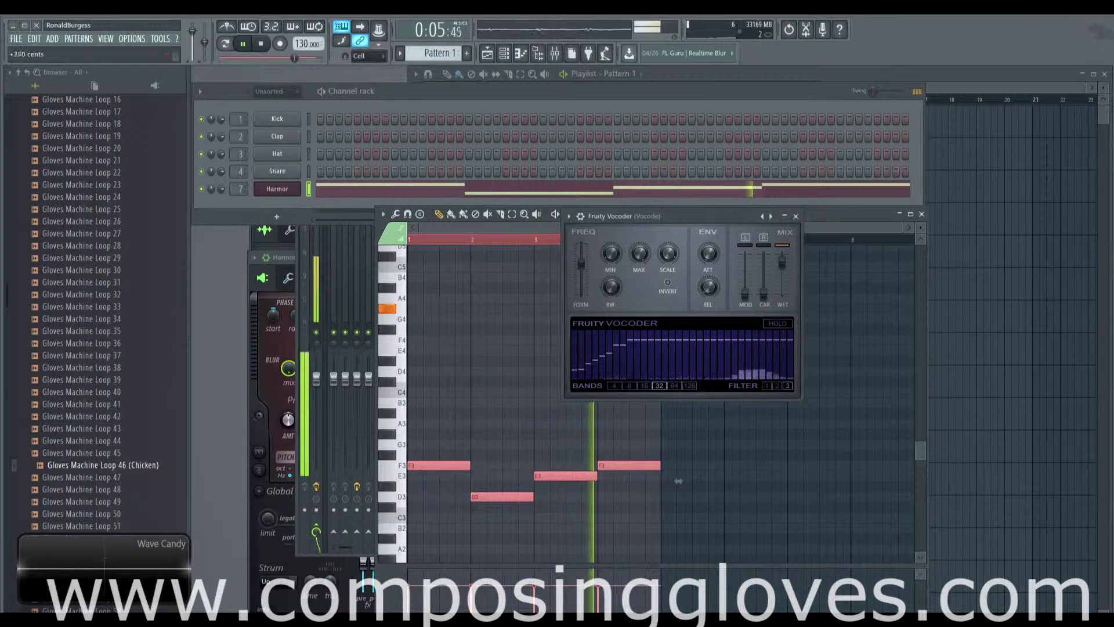
left_click_drag(581, 287, 584, 260)
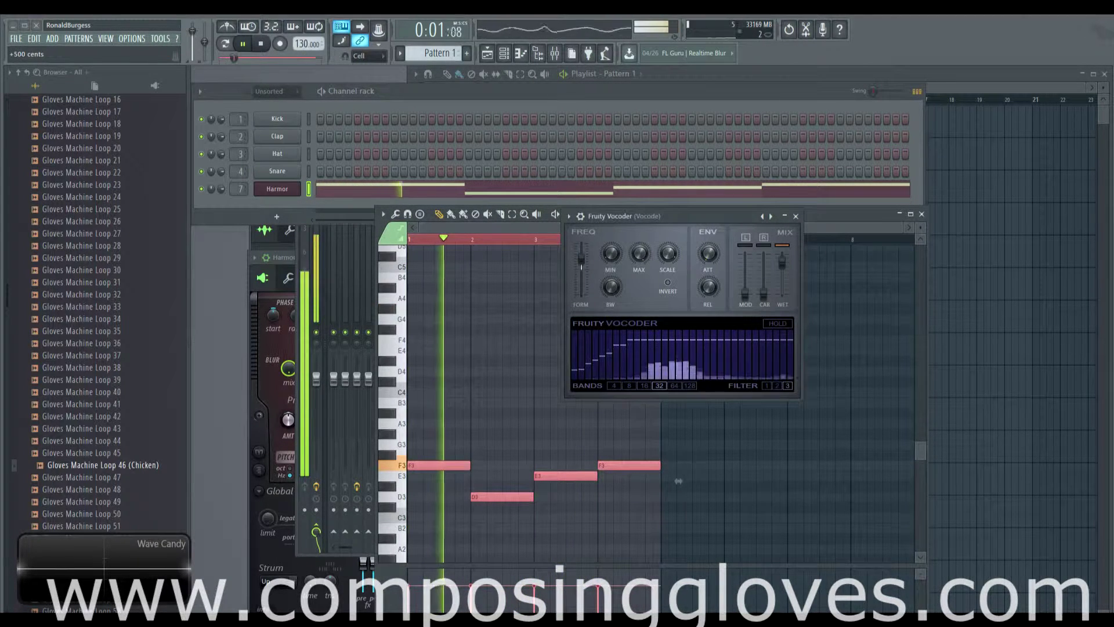
Try blending the modulator signal in at about 49%, and pull its level back to the minimum.
left_click_drag(751, 297, 751, 261)
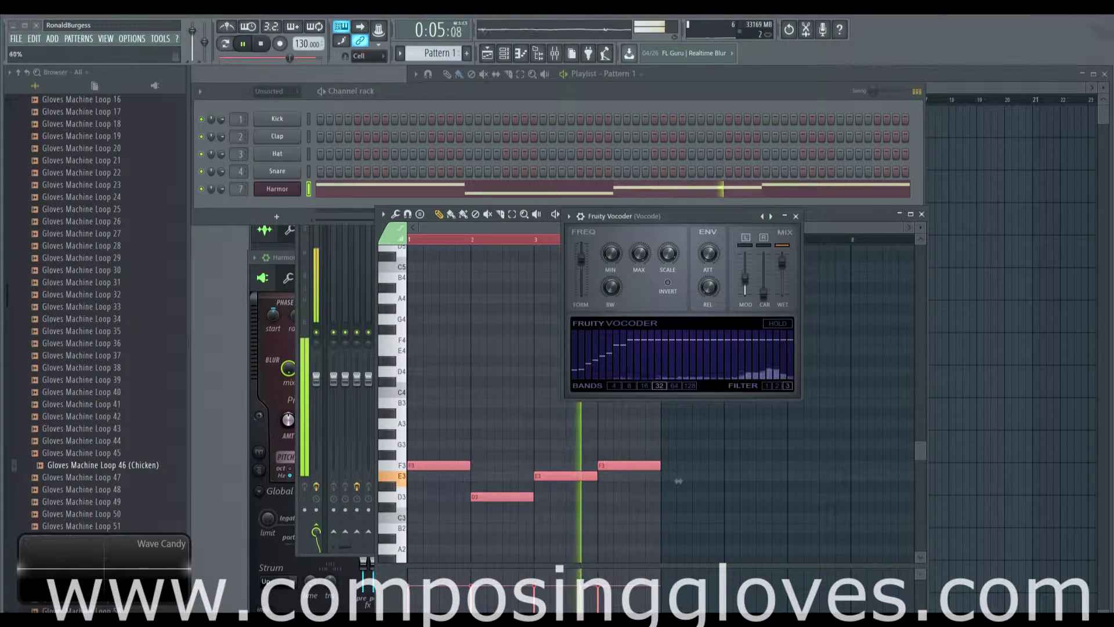
left_click_drag(749, 261, 747, 296)
Stop the loop playback and transpose the pattern's notes so the first one sits on C4.
left_click_drag(430, 465, 424, 519)
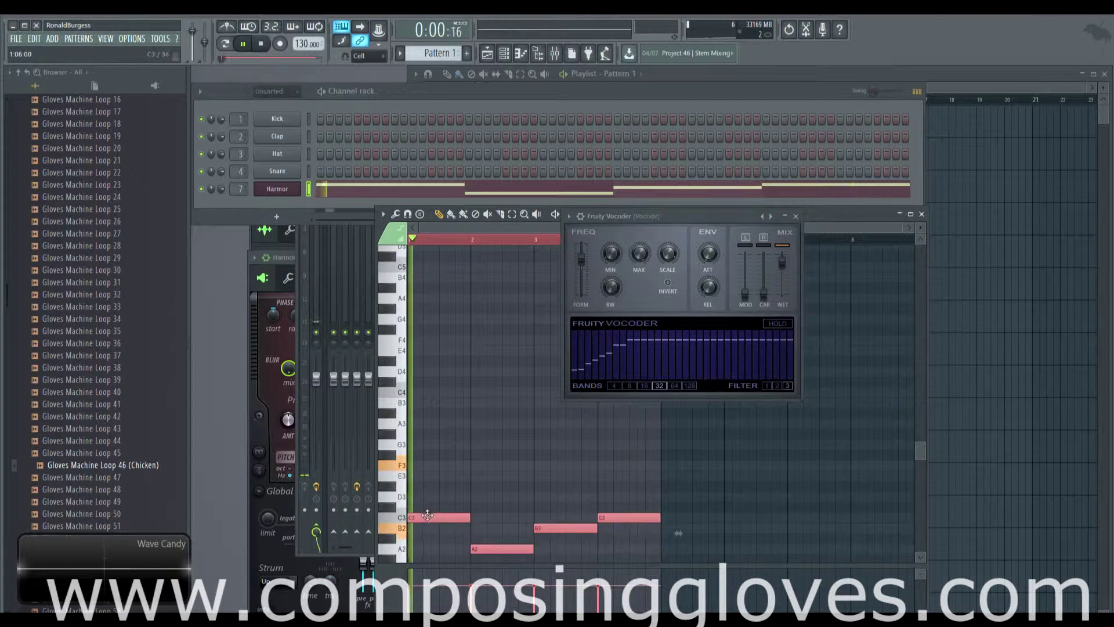
key("space")
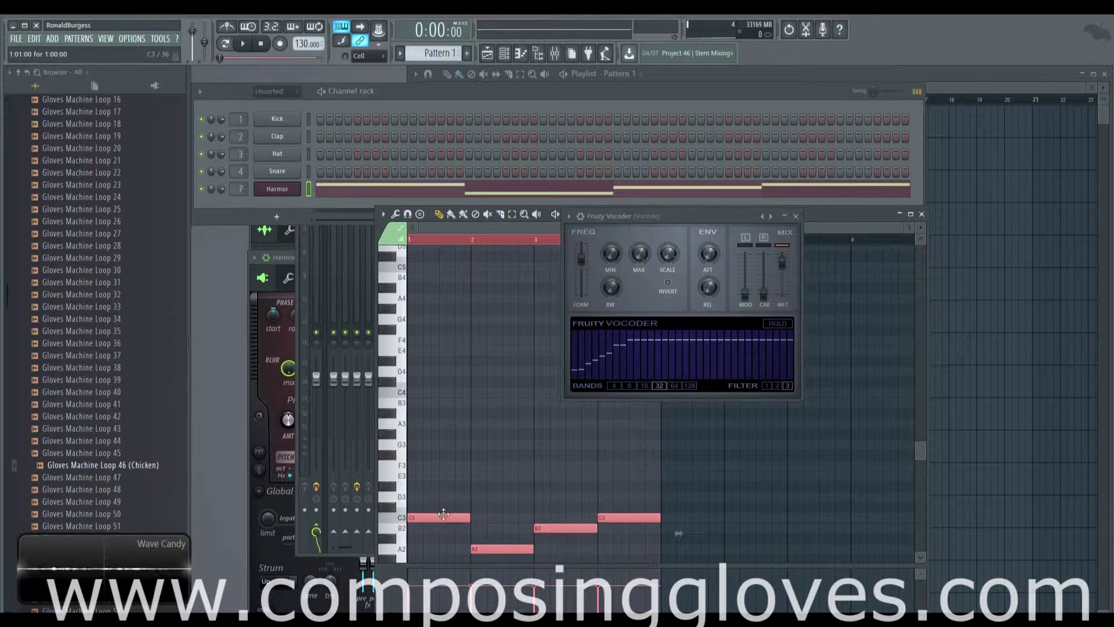
left_click_drag(443, 518, 439, 393)
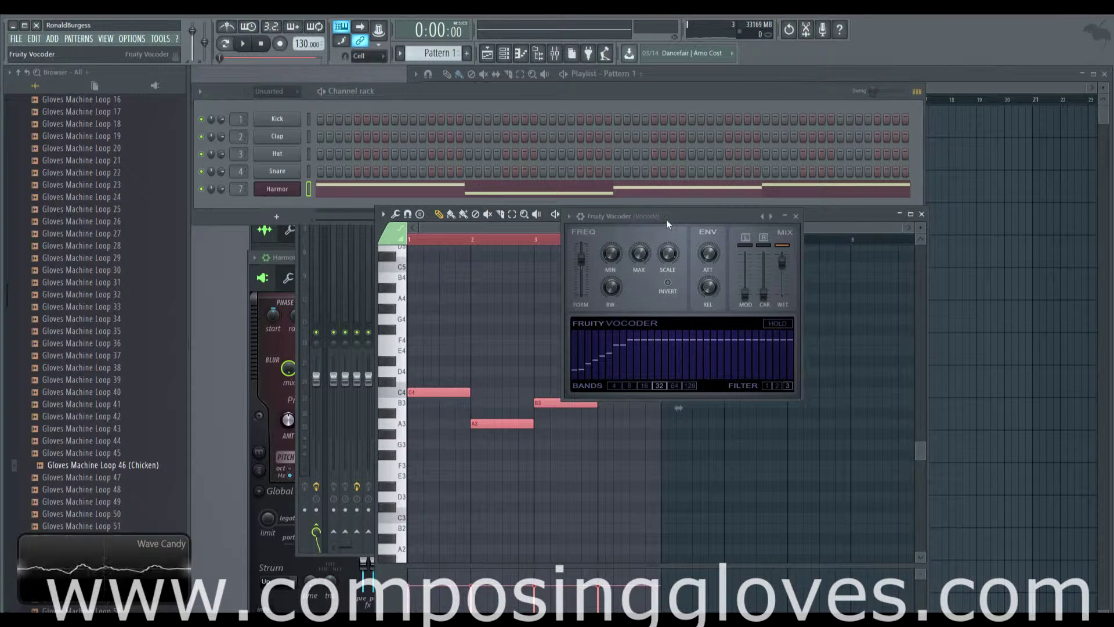
Move the Fruity Vocoder window up, show the mixer, lower the channel rack and bring the playlist forward.
left_click_drag(666, 219, 655, 182)
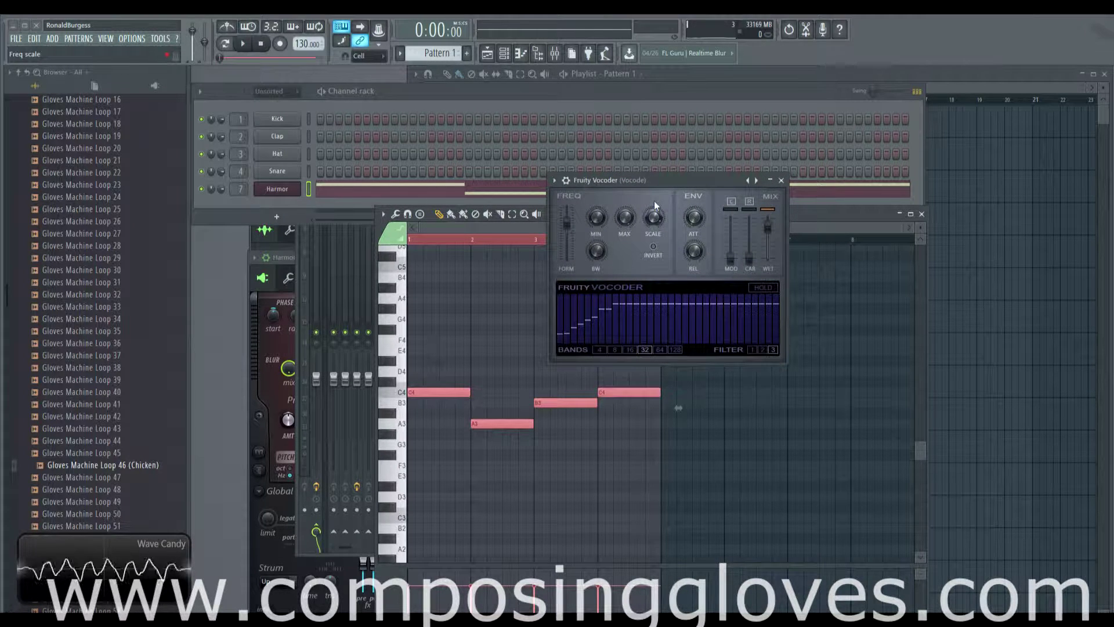
left_click(554, 53)
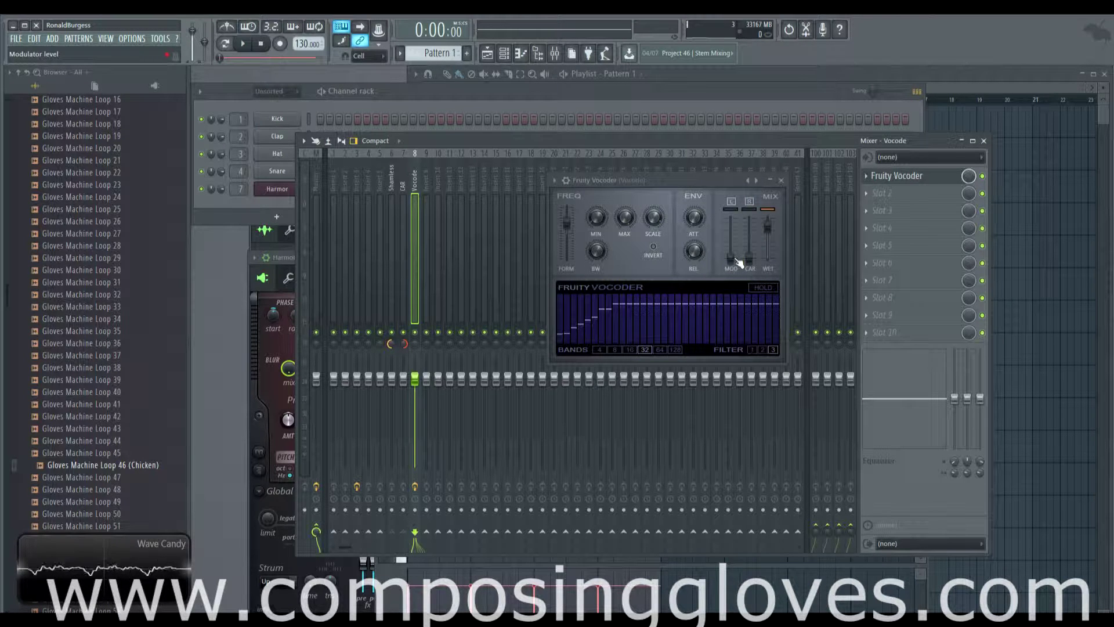
left_click_drag(835, 92, 827, 117)
left_click(736, 86)
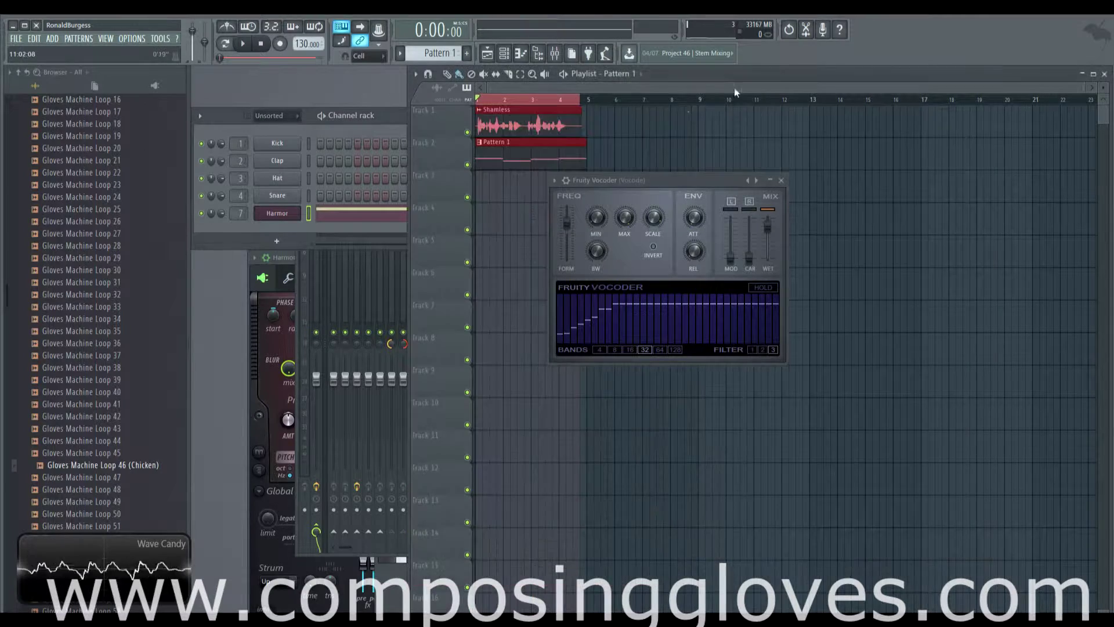
Insert Fruity Parametric EQ 2 in slot 1 of the Shamless clip's mixer track and examine its spectrum during playback.
double_click(519, 121)
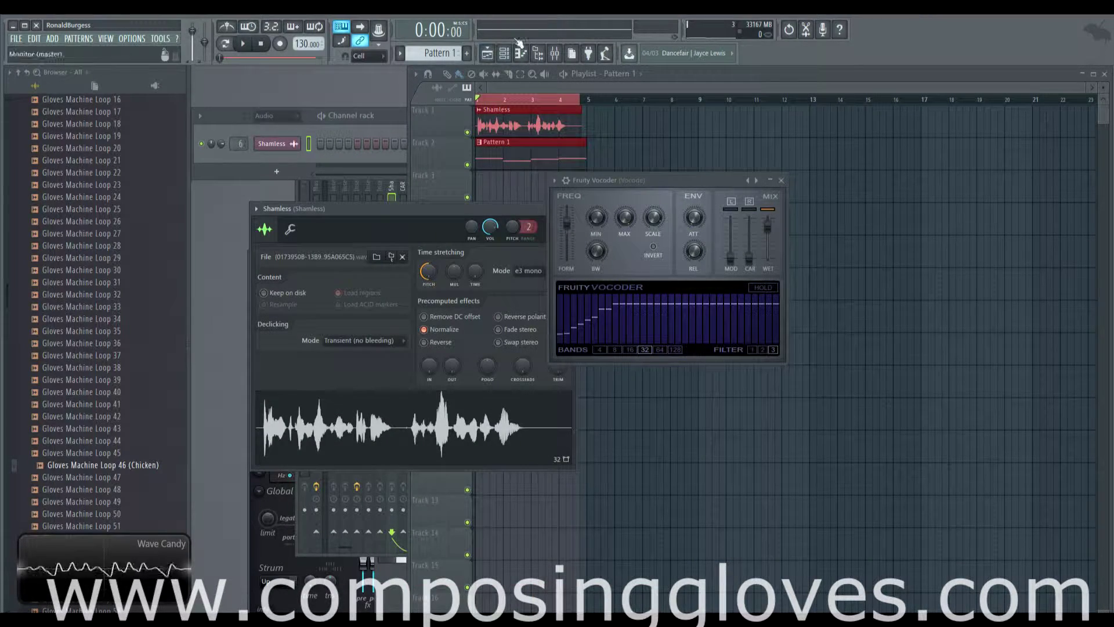
left_click(554, 53)
left_click(882, 177)
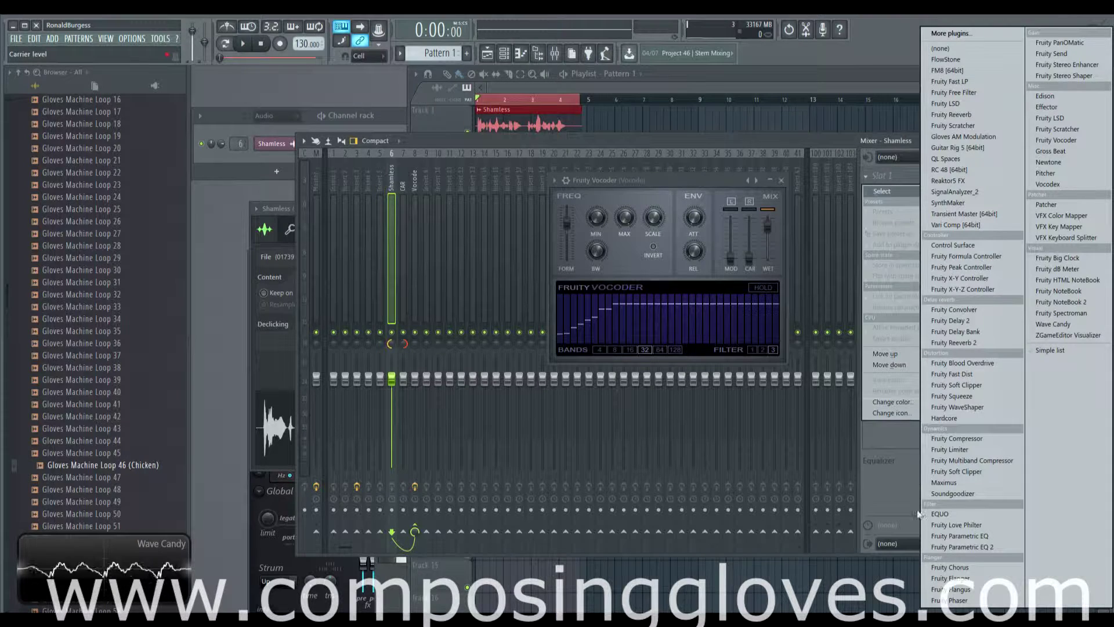
left_click(955, 547)
key("space")
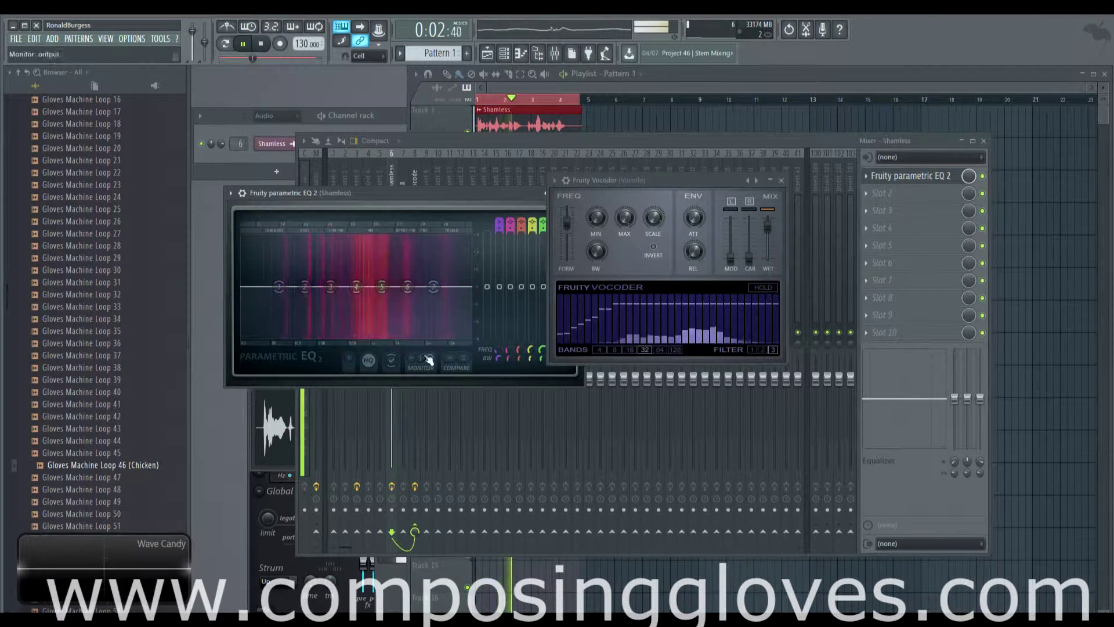
key("space")
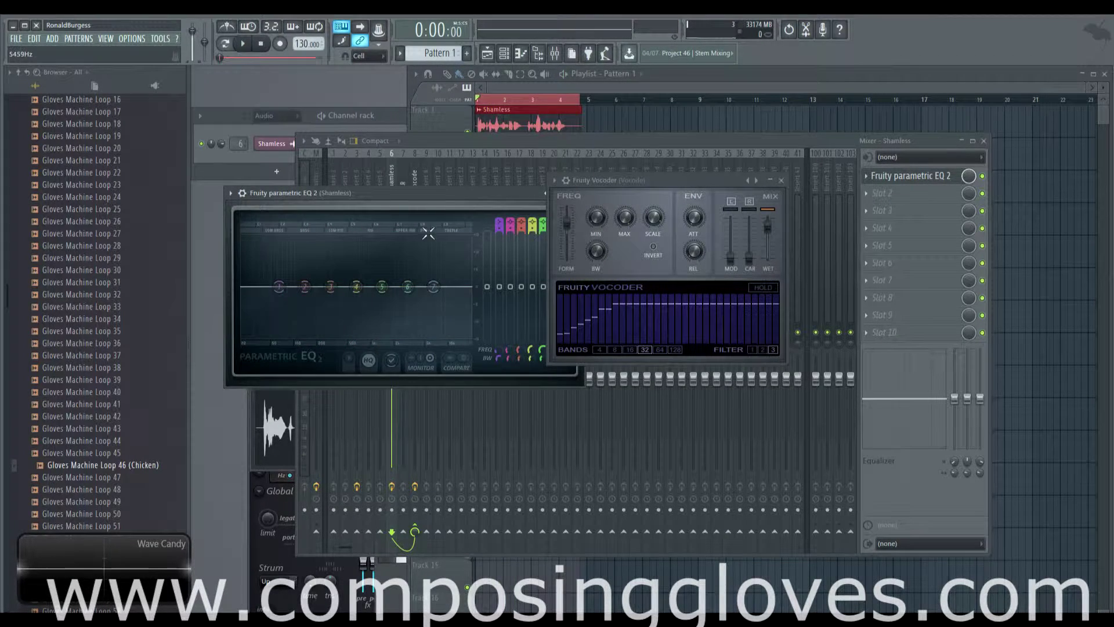
Insert Fruity Parametric EQ 2 in slot 1 of the CAR track, examine the carrier's spectrum during playback, and close the EQ.
left_click(405, 183)
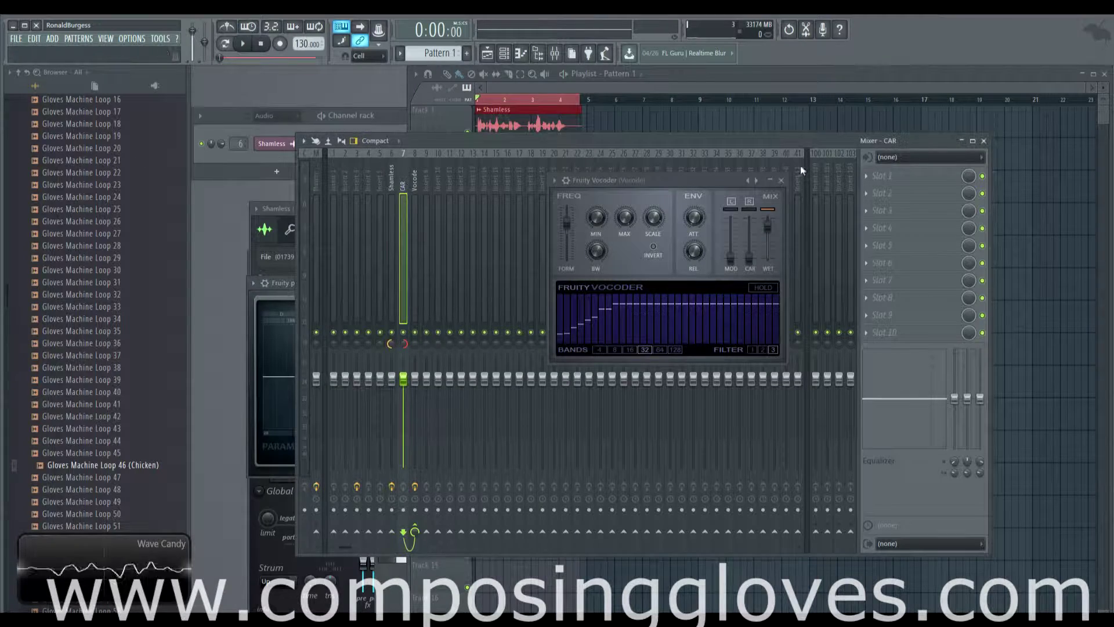
left_click(882, 176)
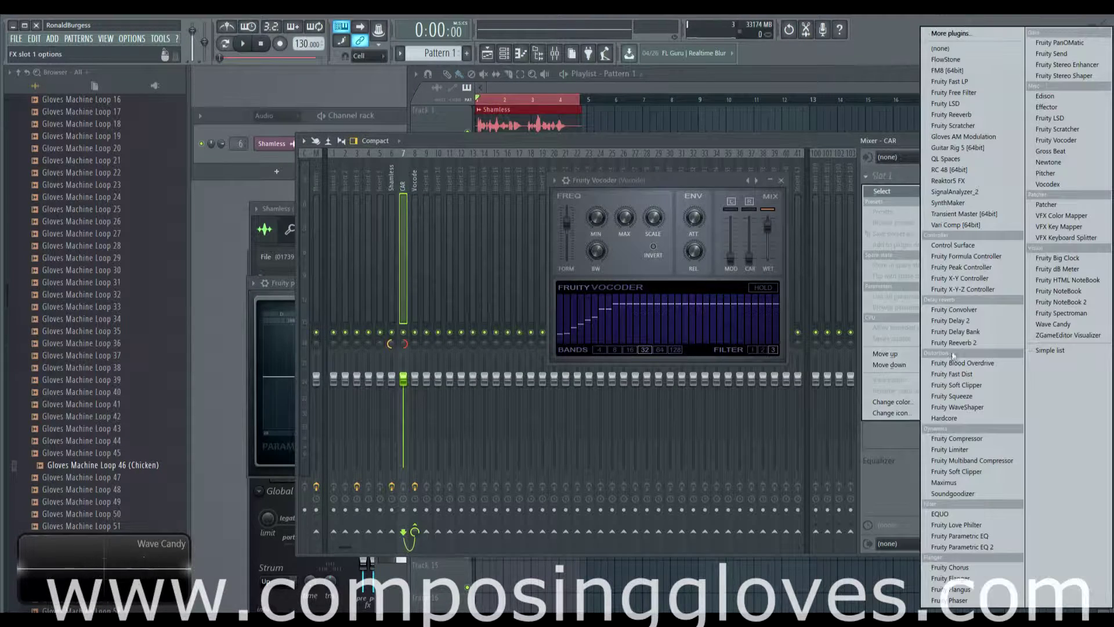
left_click(982, 547)
key("space")
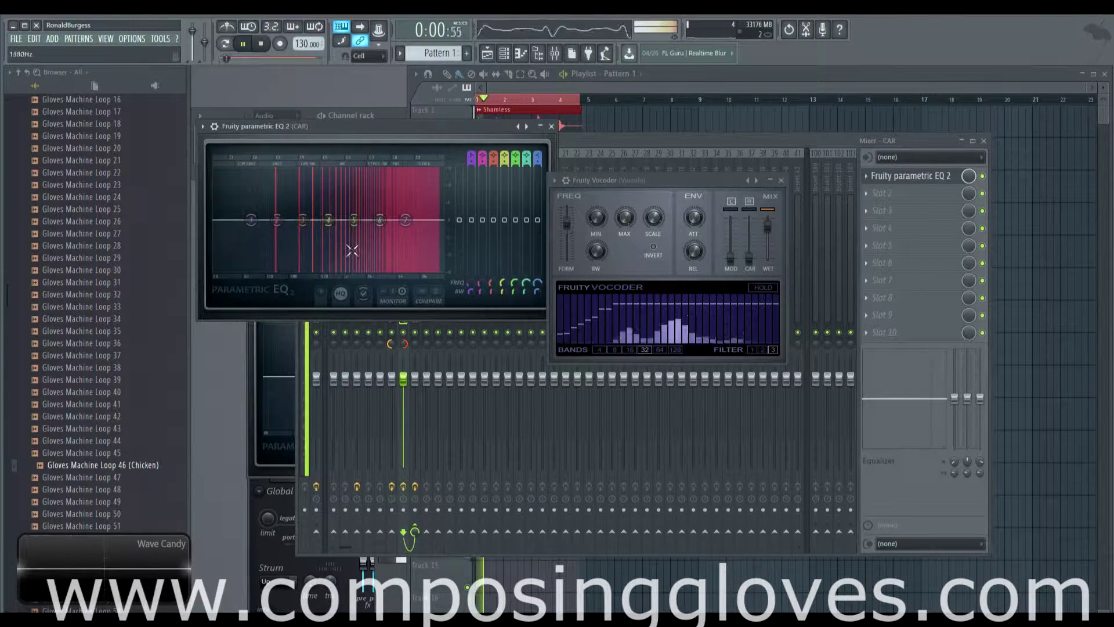
key("space")
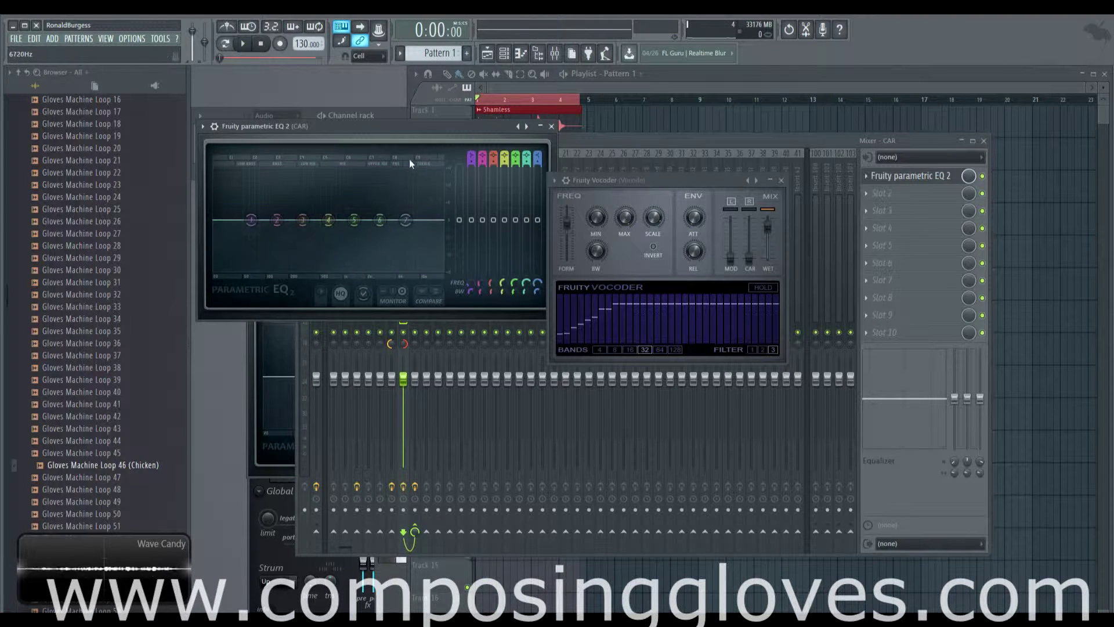
left_click_drag(410, 129, 682, 223)
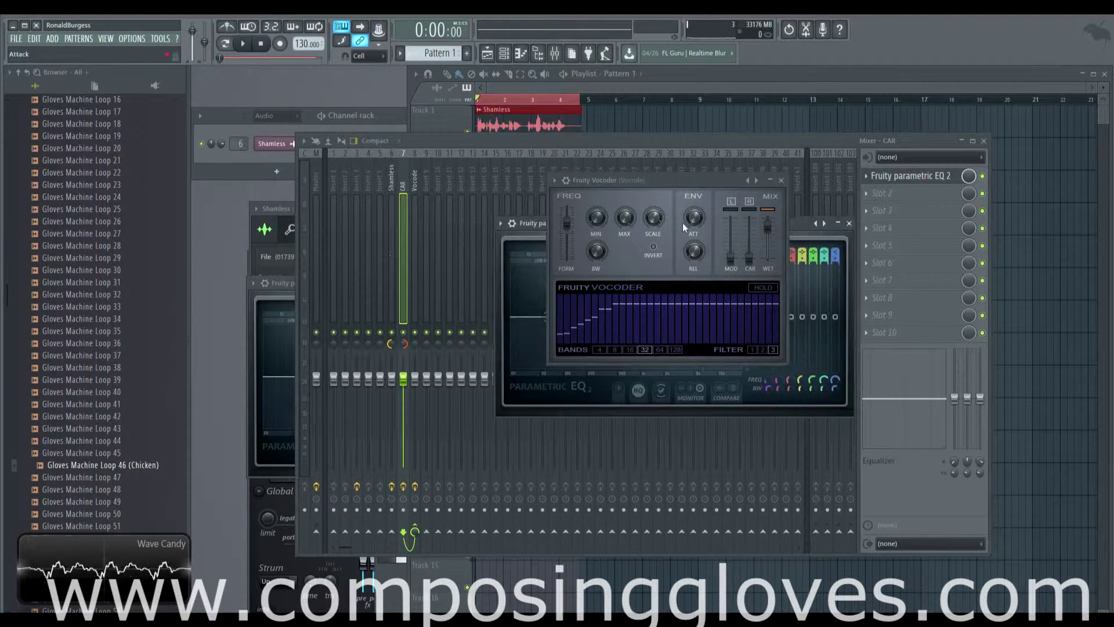
left_click(850, 223)
In the Shamless track's EQ, boost band 4 in the mid-range and pull bands 1, 6 and 7 fully down.
left_click(416, 185)
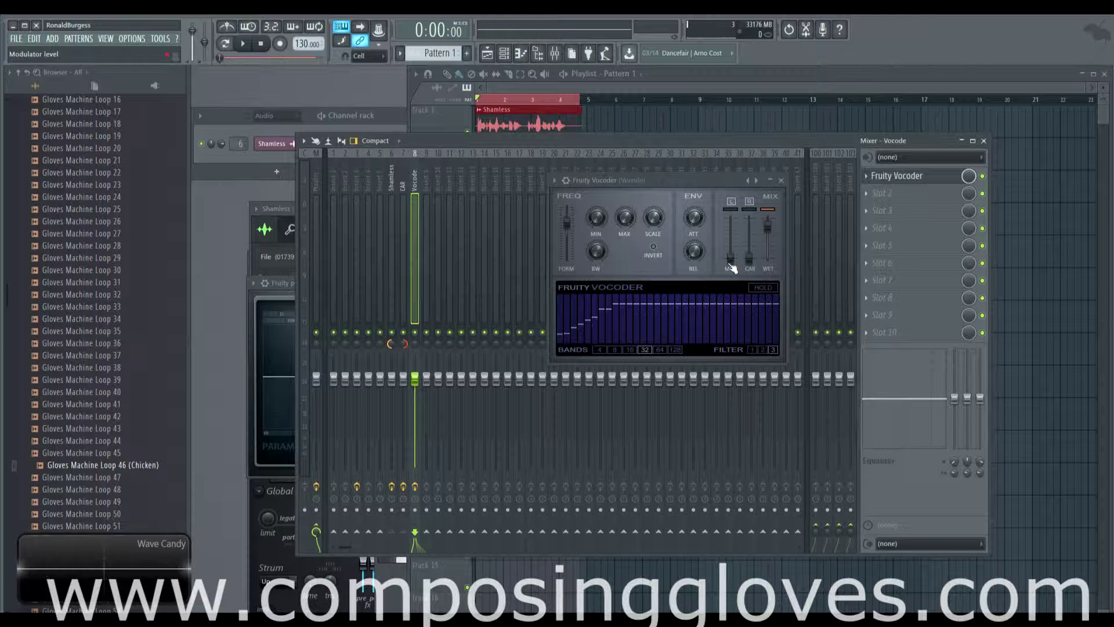
left_click(391, 184)
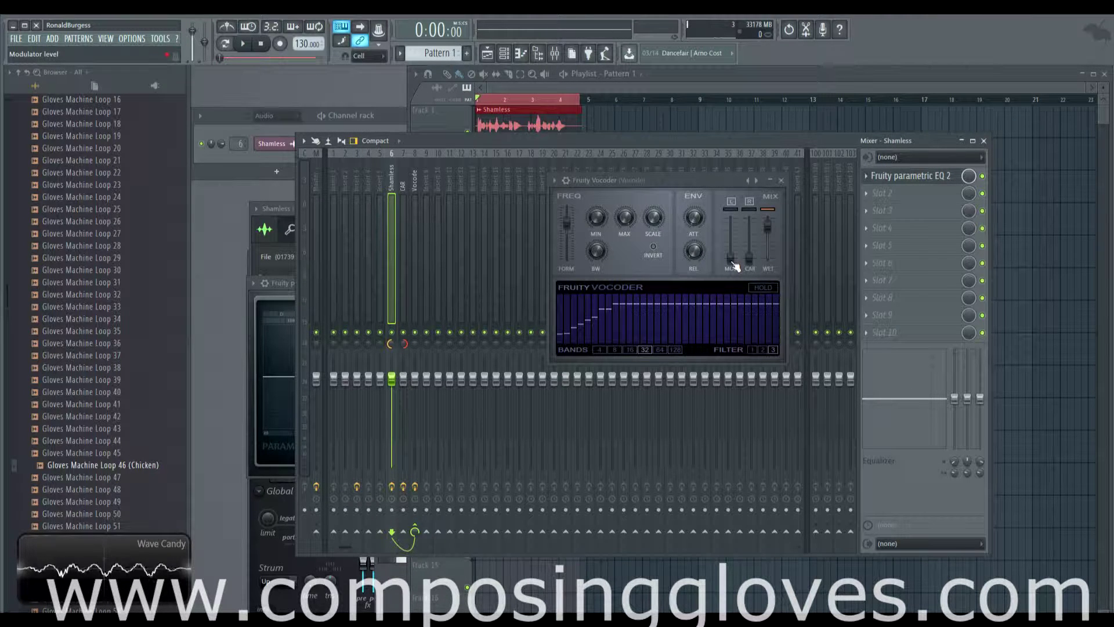
left_click(888, 176)
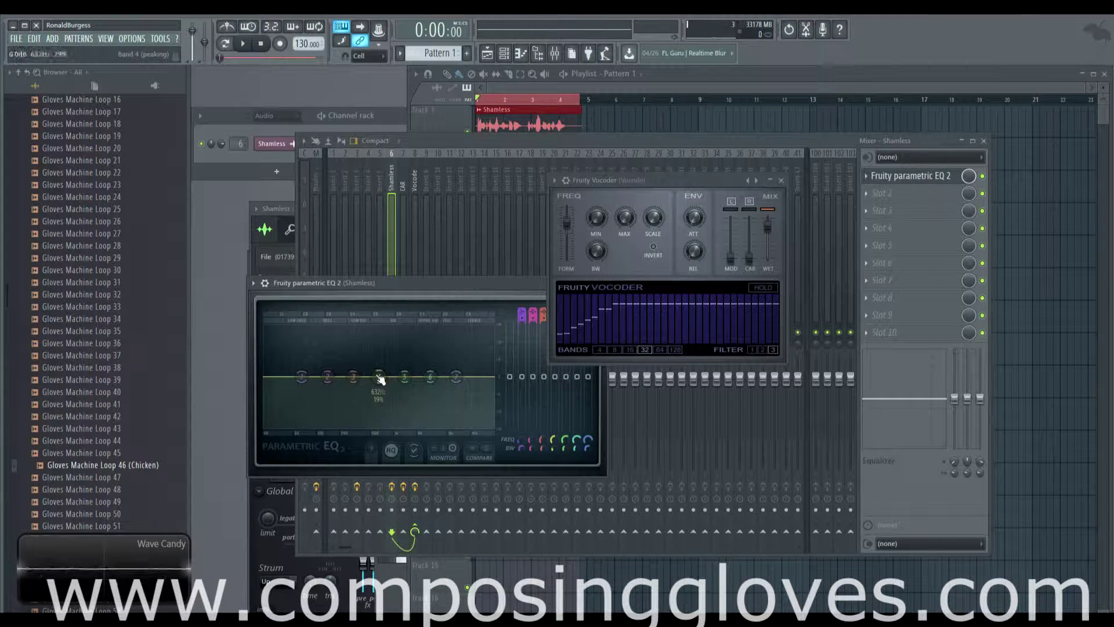
left_click_drag(380, 378, 381, 346)
scroll(381, 348, "up", 2)
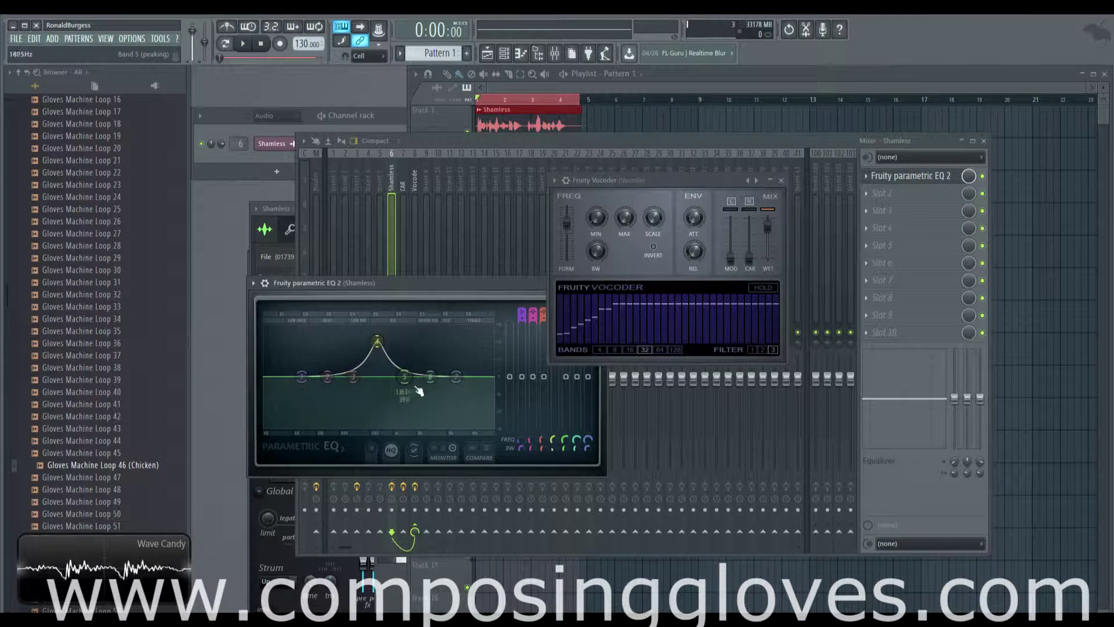
left_click_drag(434, 379, 465, 428)
left_click_drag(301, 377, 343, 427)
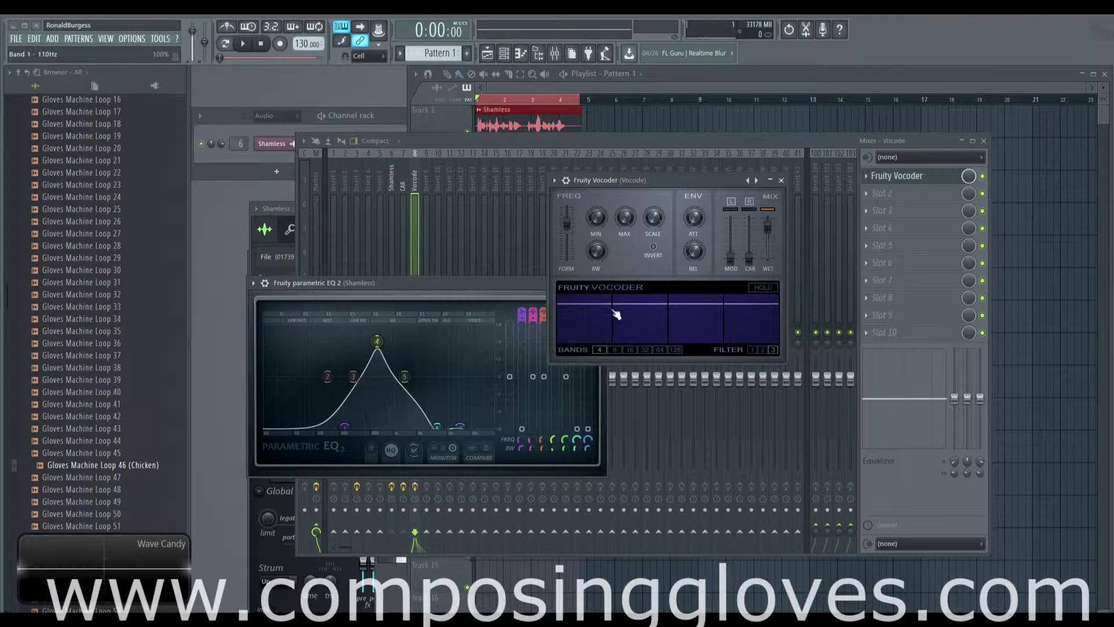
Try 32 and 128 bands in Fruity Vocoder before choosing 16, and raise band 1 of the Shamless track's EQ close to the centre line.
left_click(645, 350)
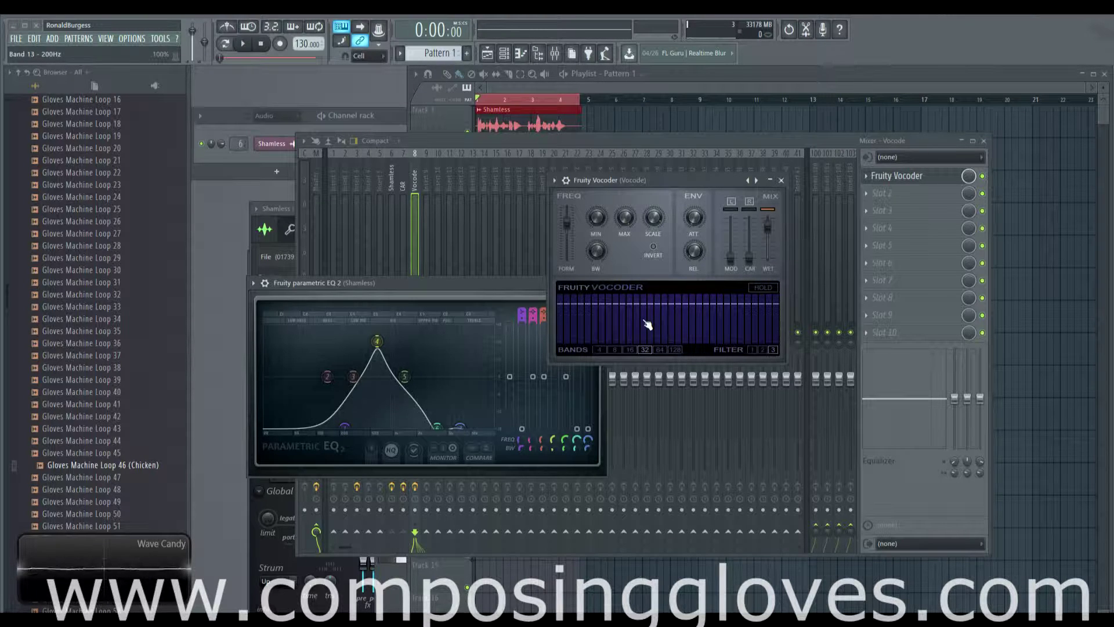
left_click_drag(344, 427, 289, 381)
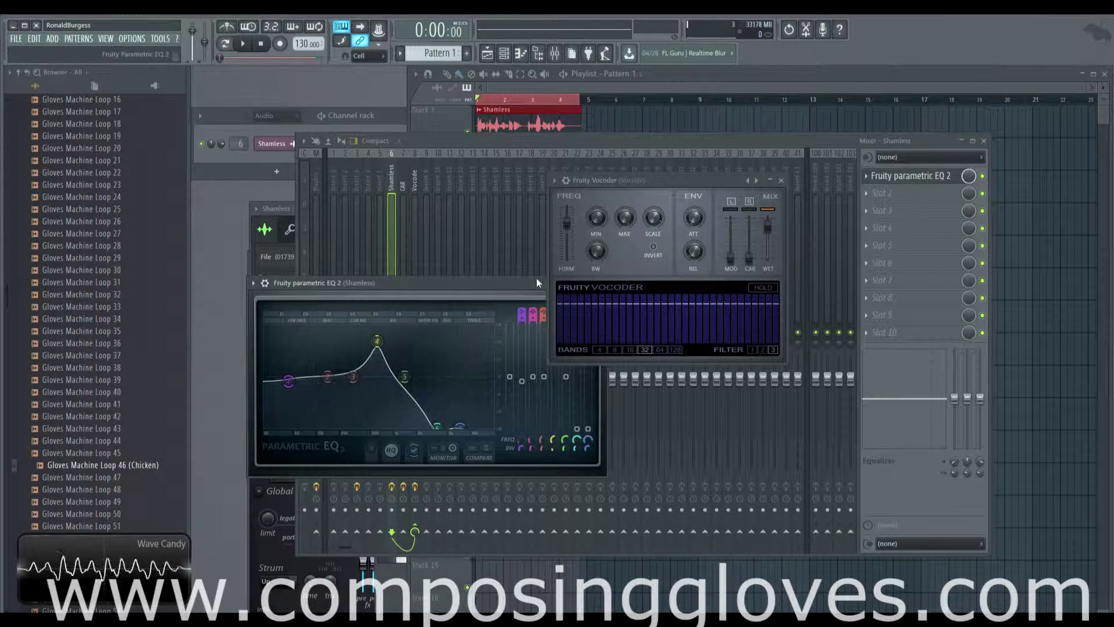
left_click_drag(536, 277, 493, 280)
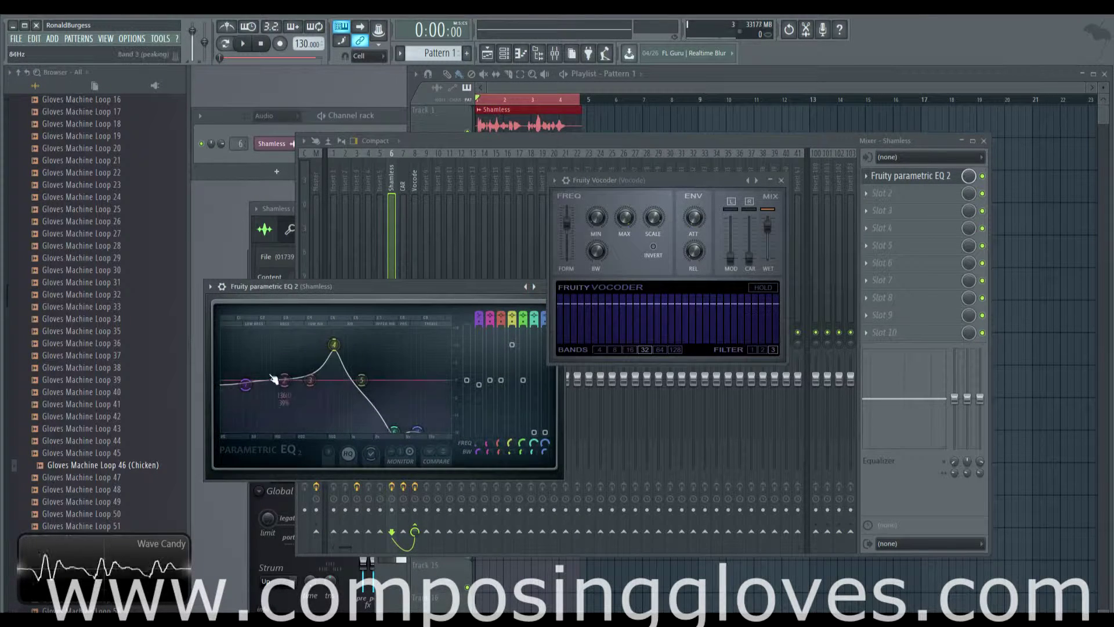
left_click(674, 349)
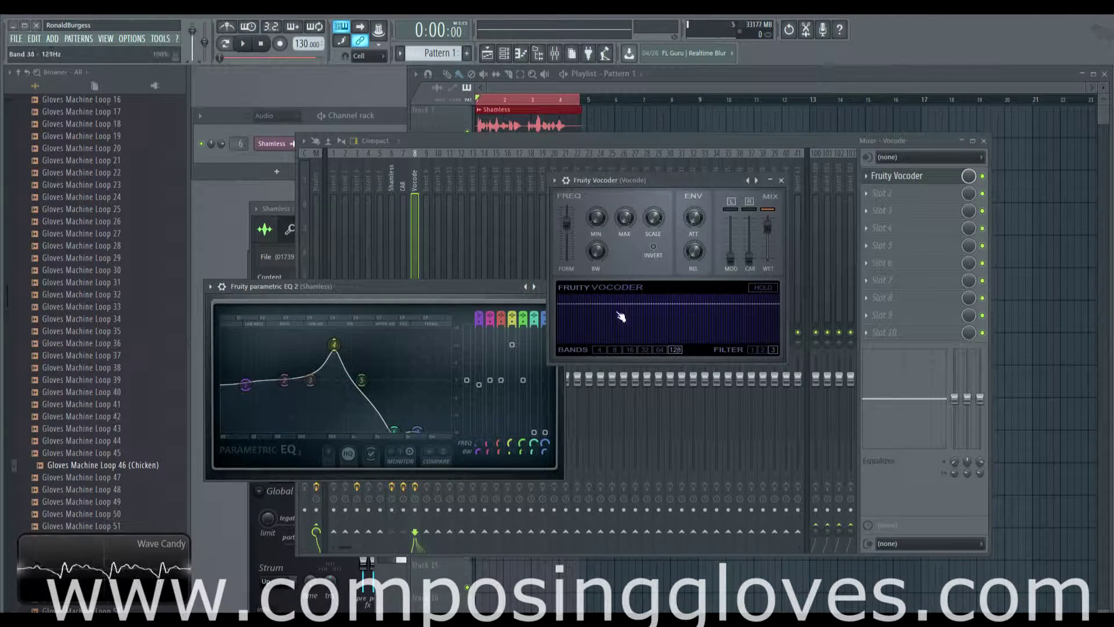
left_click(630, 349)
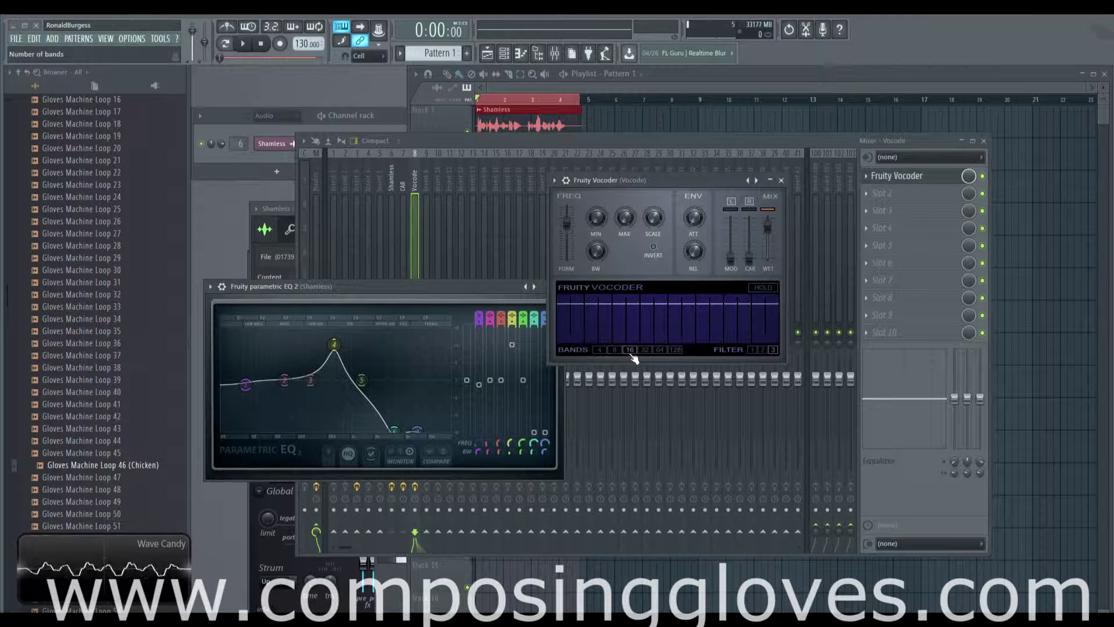
Restore the Shamless track's EQ to the Default preset, close it, and lower the Fruity Vocoder window slightly.
left_click(526, 286)
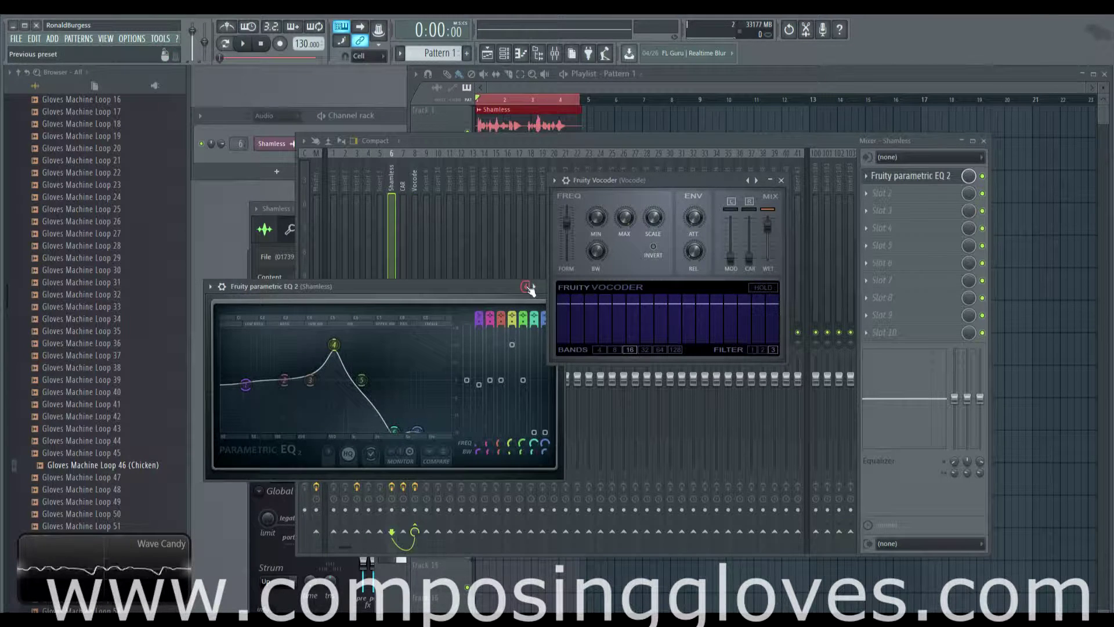
left_click(528, 286)
left_click(556, 305)
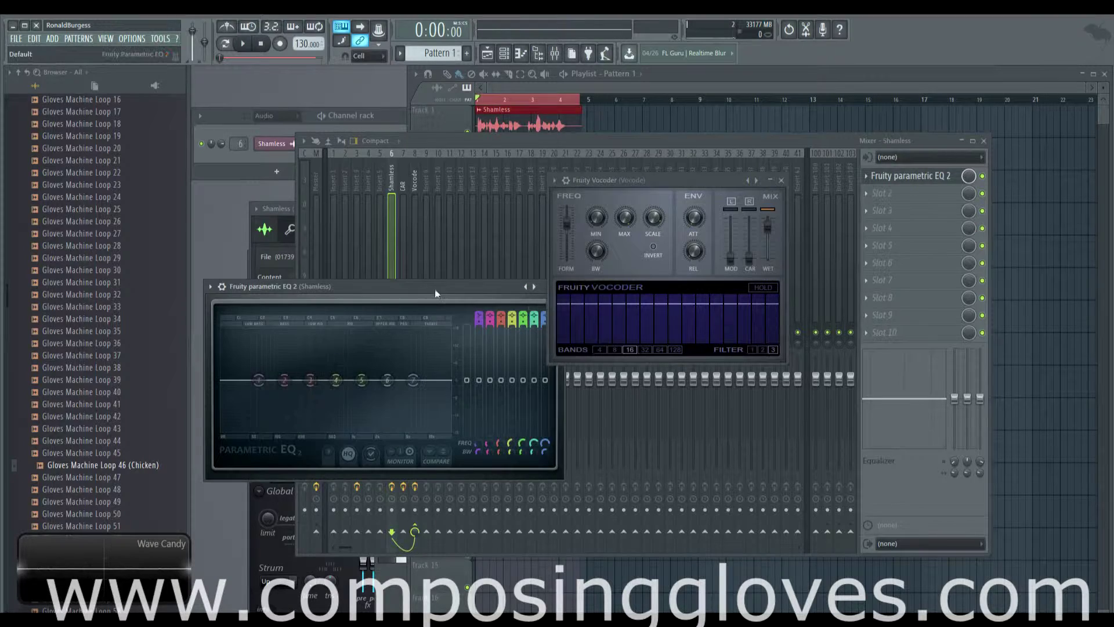
left_click_drag(435, 290, 430, 359)
left_click(501, 360)
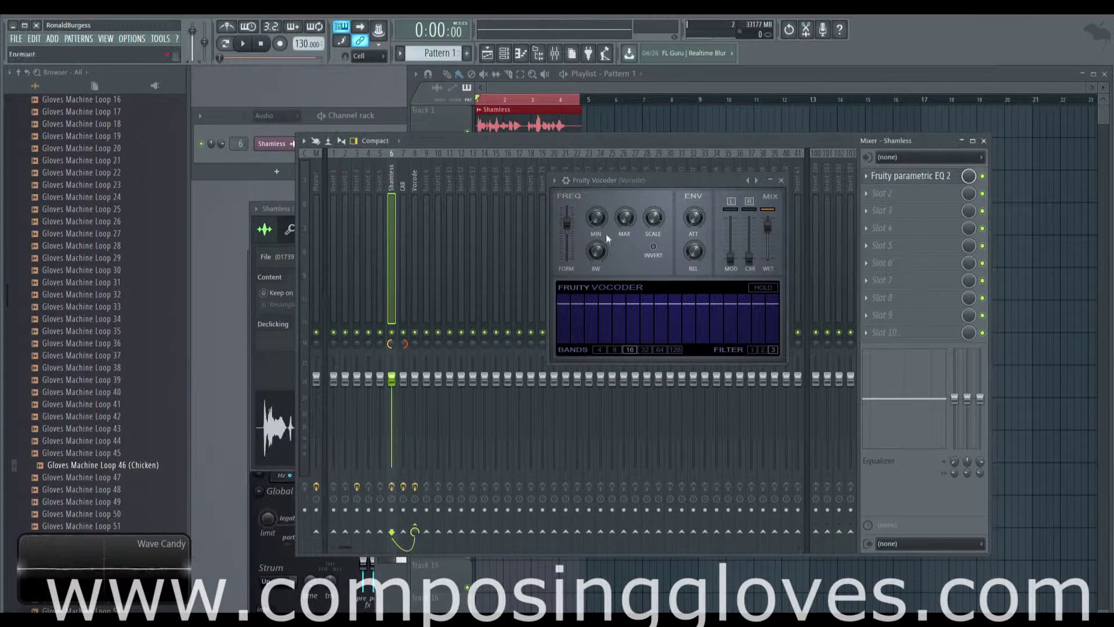
left_click_drag(661, 181, 663, 199)
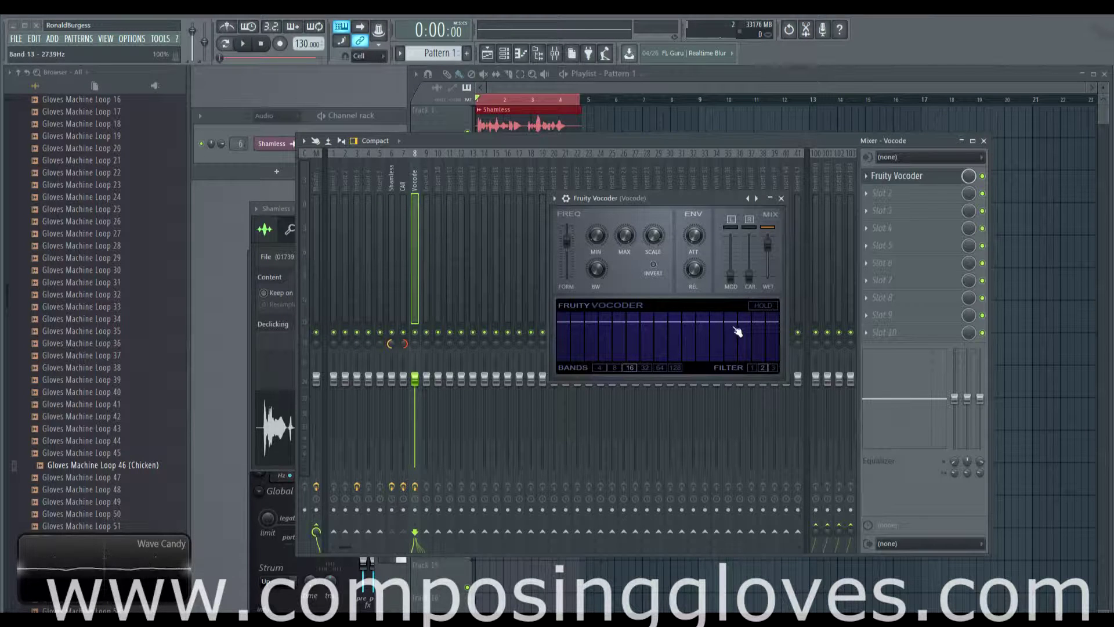
Try the vocoder's filter setting 1, raise band 15 to 101%, and set the filter to 3.
left_click(754, 367)
left_click(760, 319)
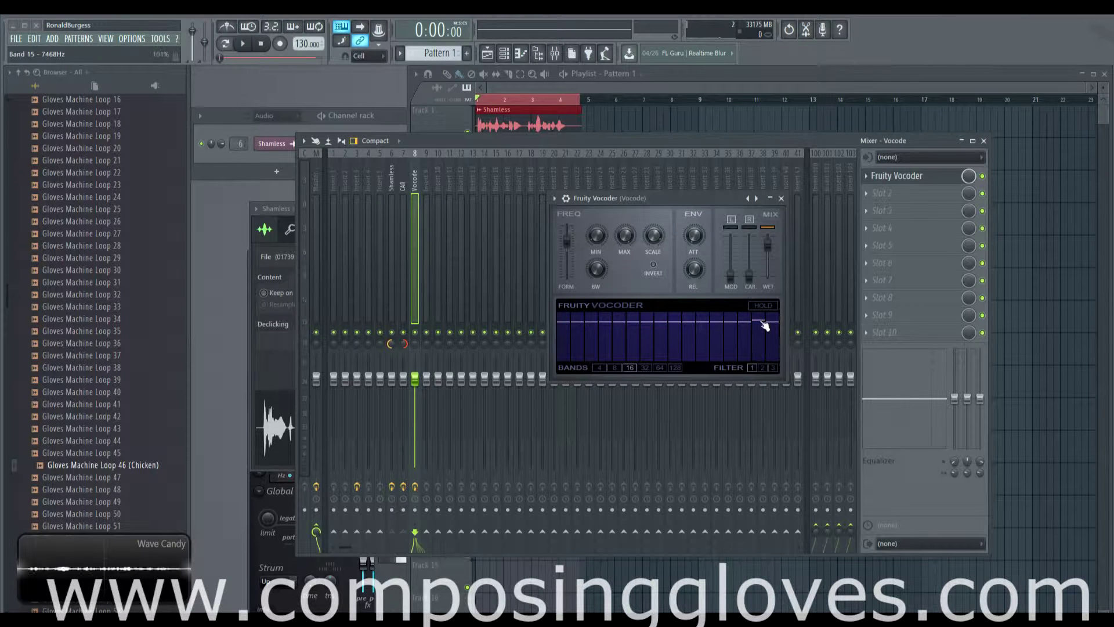
left_click(773, 368)
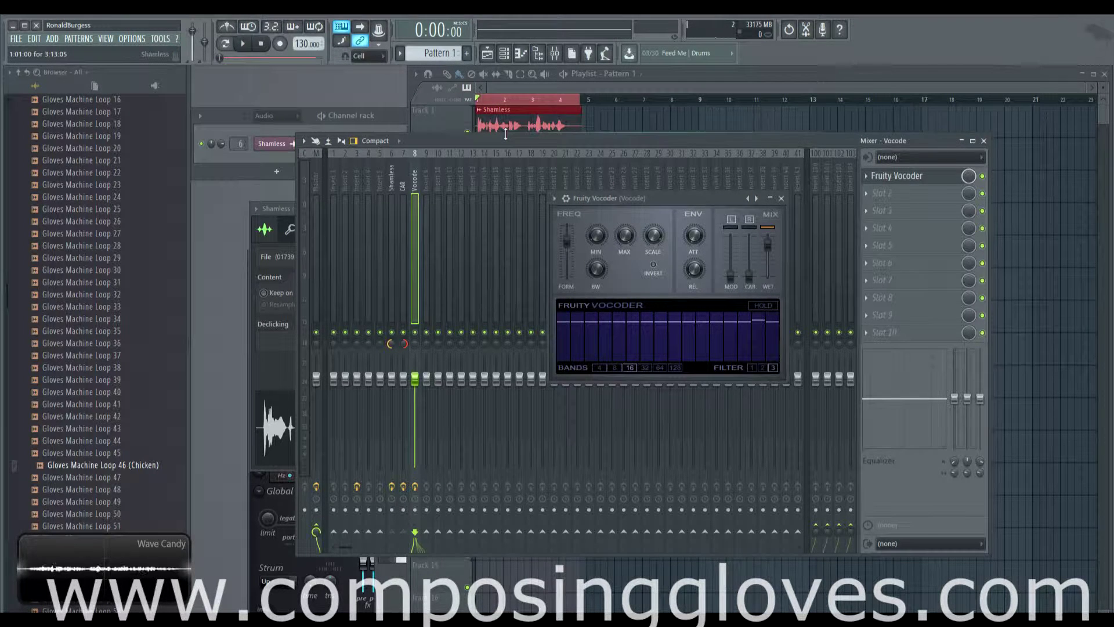
Select the CAR mixer track and lower the mixer window to uncover the playlist clips.
left_click(506, 169)
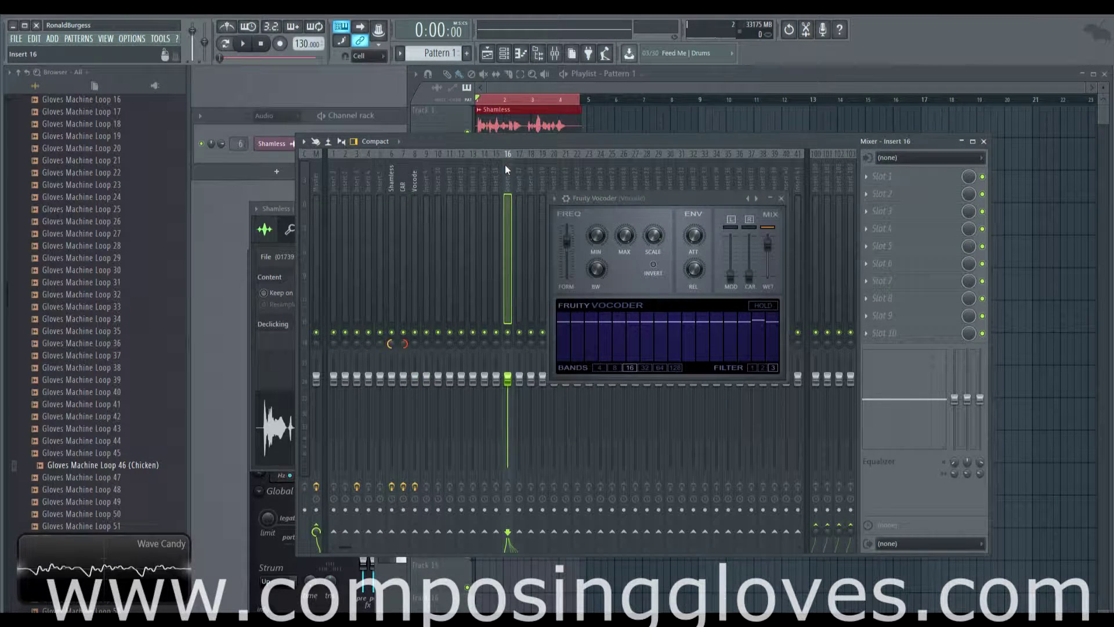
left_click(402, 175)
left_click_drag(453, 138, 460, 249)
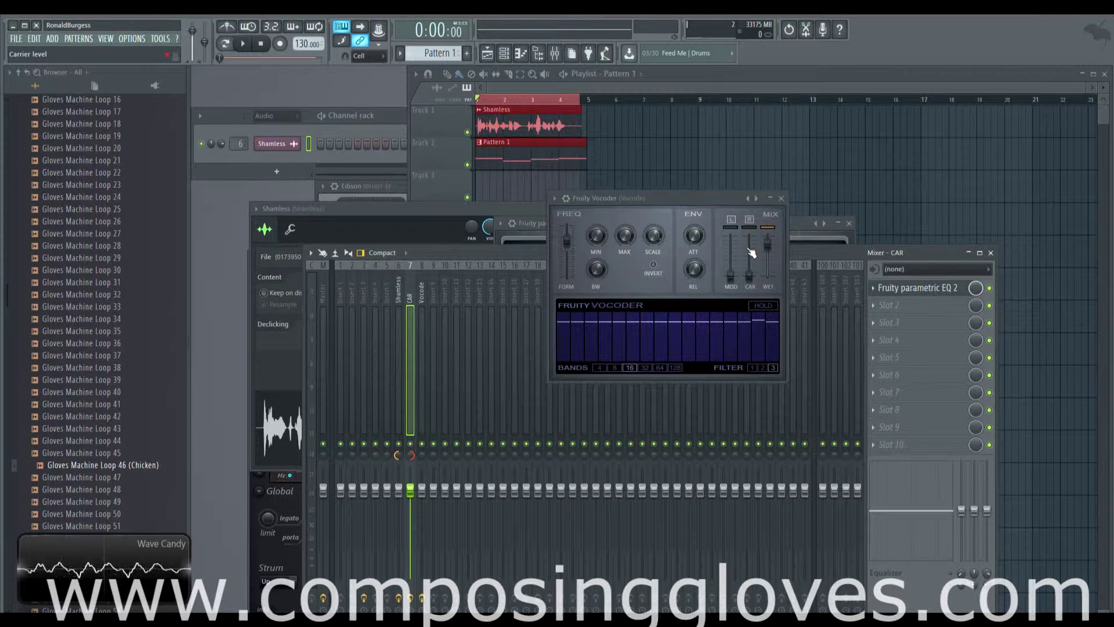
Try the vocoder with 32, 64 and 128 bands, and return it to 16 bands.
left_click(694, 352)
left_click(645, 368)
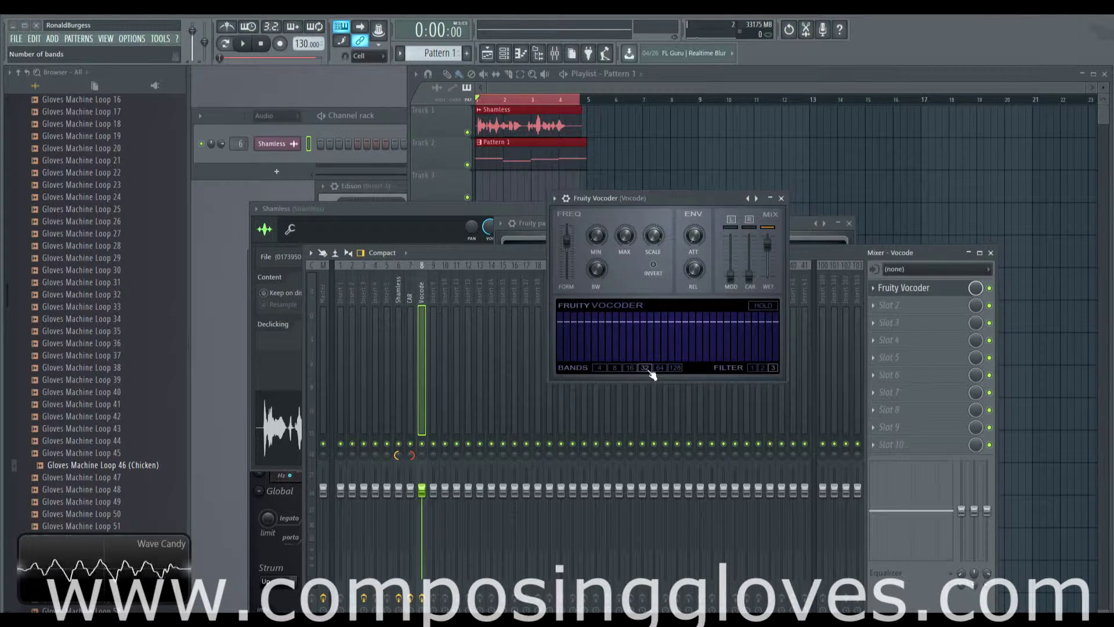
left_click(660, 368)
left_click(675, 368)
left_click(645, 368)
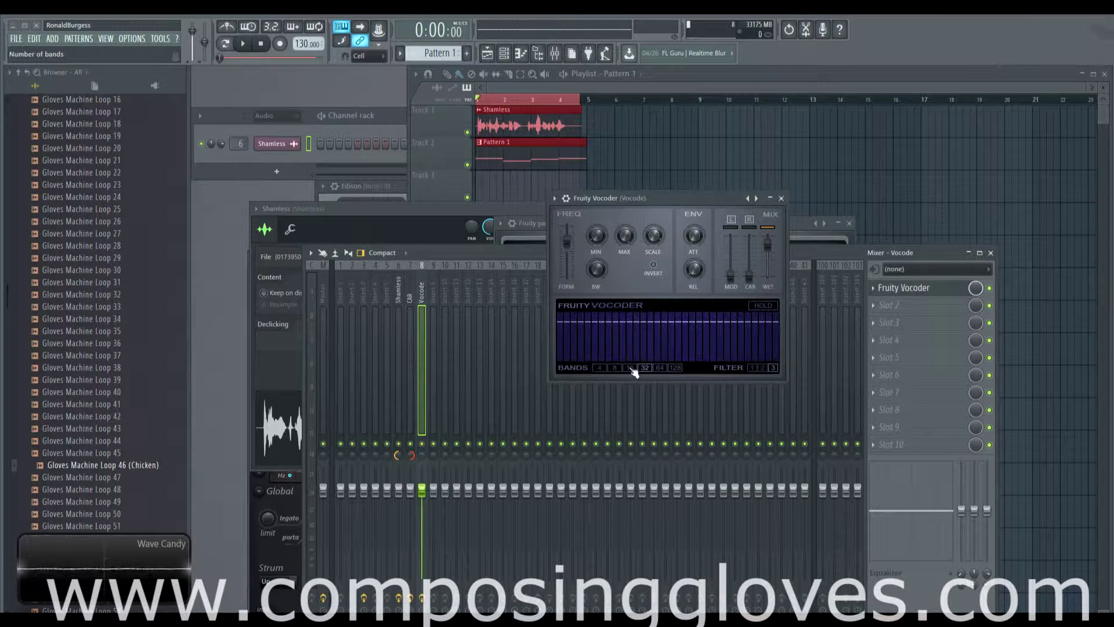
left_click(630, 368)
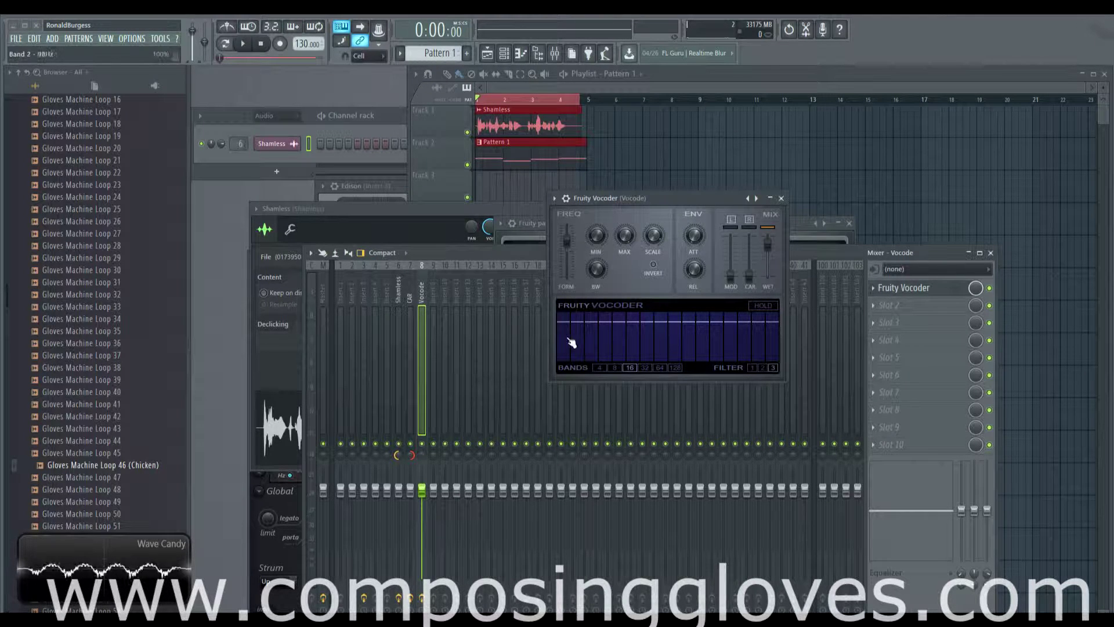
Display the Unsorted group in the channel rack and reposition the Fruity Vocoder window over it.
left_click(289, 161)
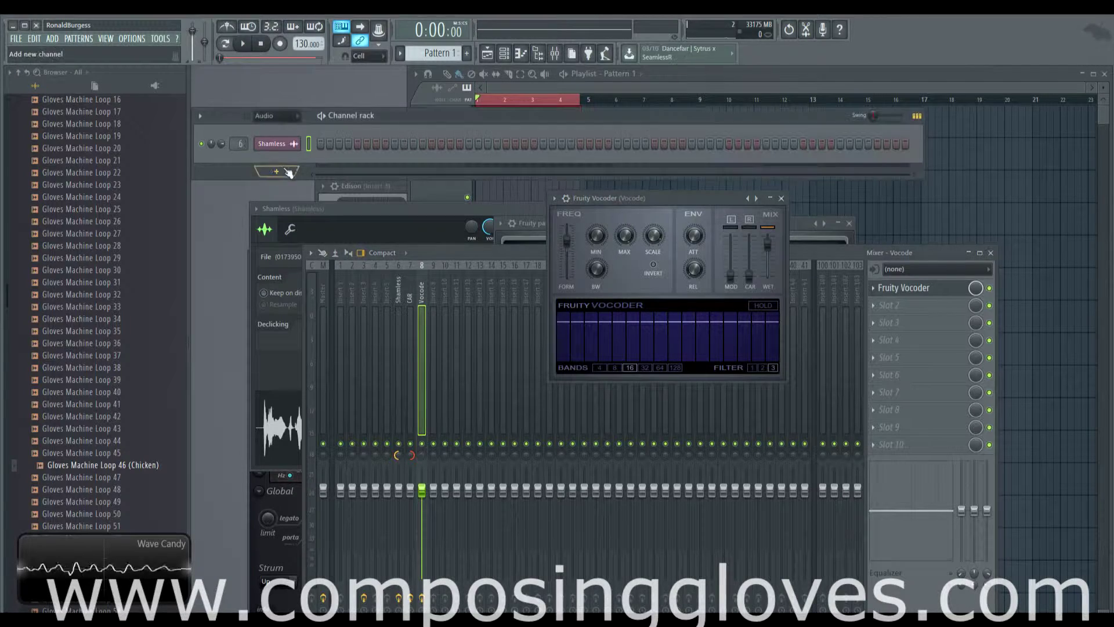
left_click(279, 118)
left_click(286, 154)
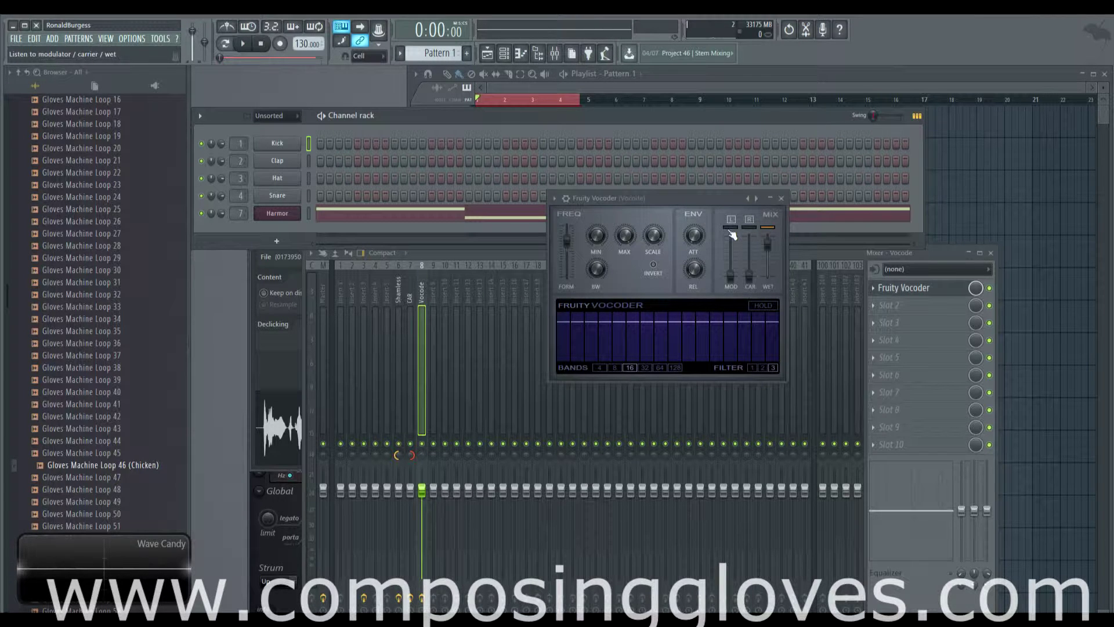
left_click_drag(704, 198, 647, 168)
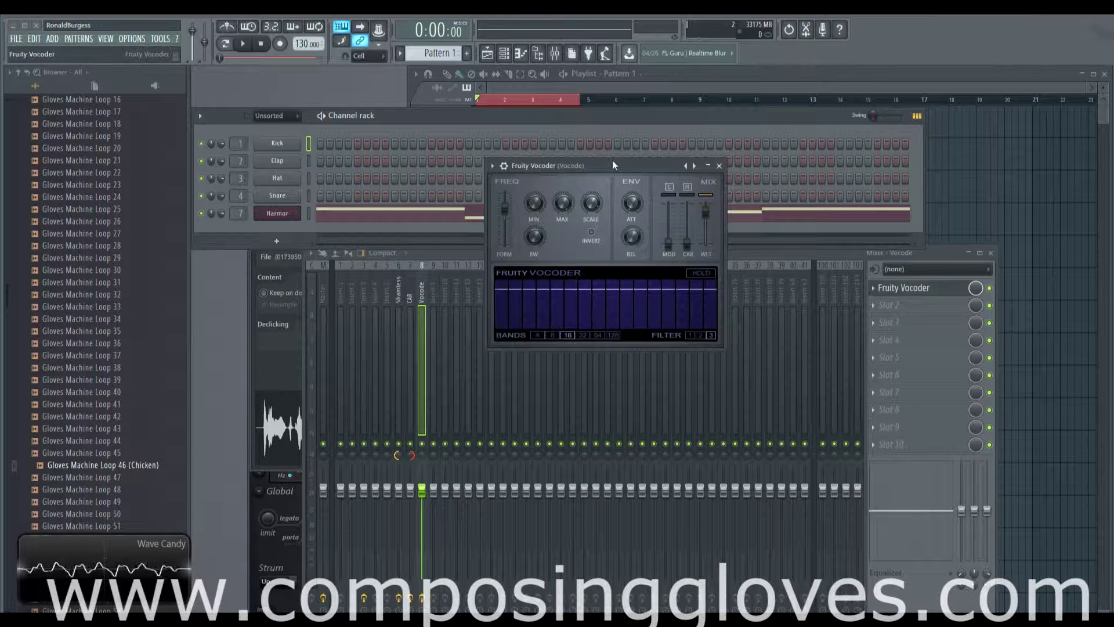
left_click_drag(609, 162, 659, 184)
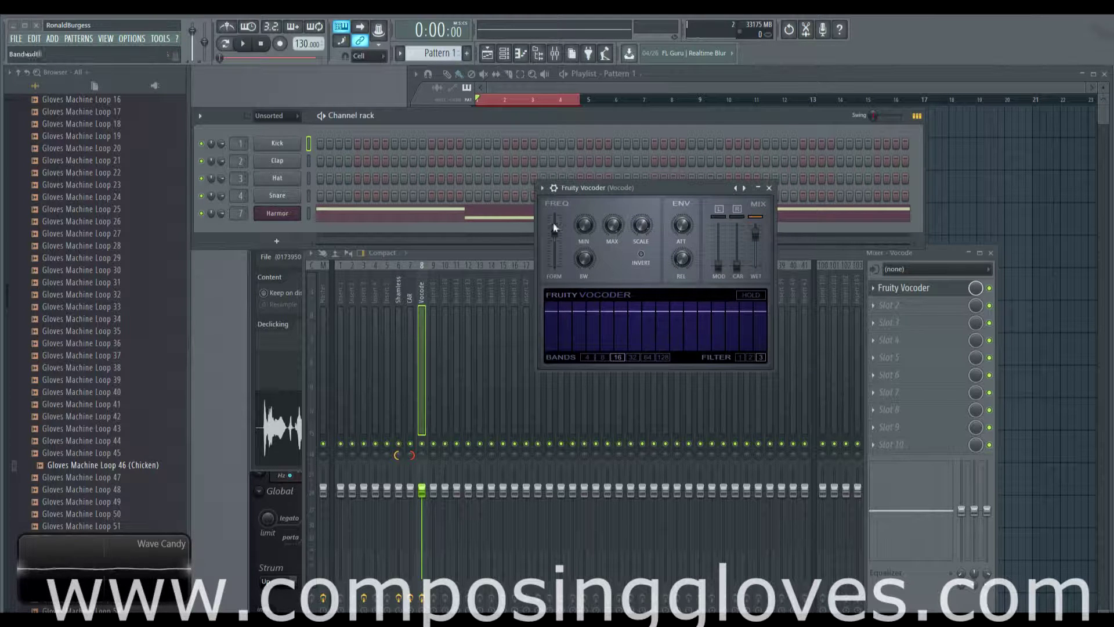
Play the Shamless vocal with the Pattern 1 track muted, and compare it with playback of both tracks.
left_click(538, 91)
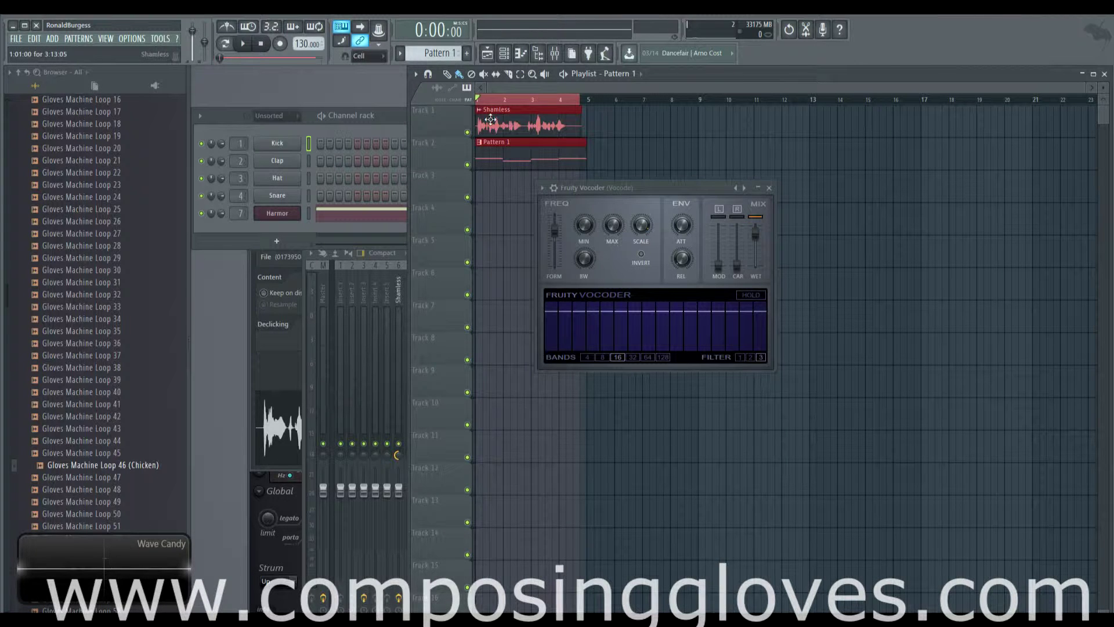
left_click(467, 164)
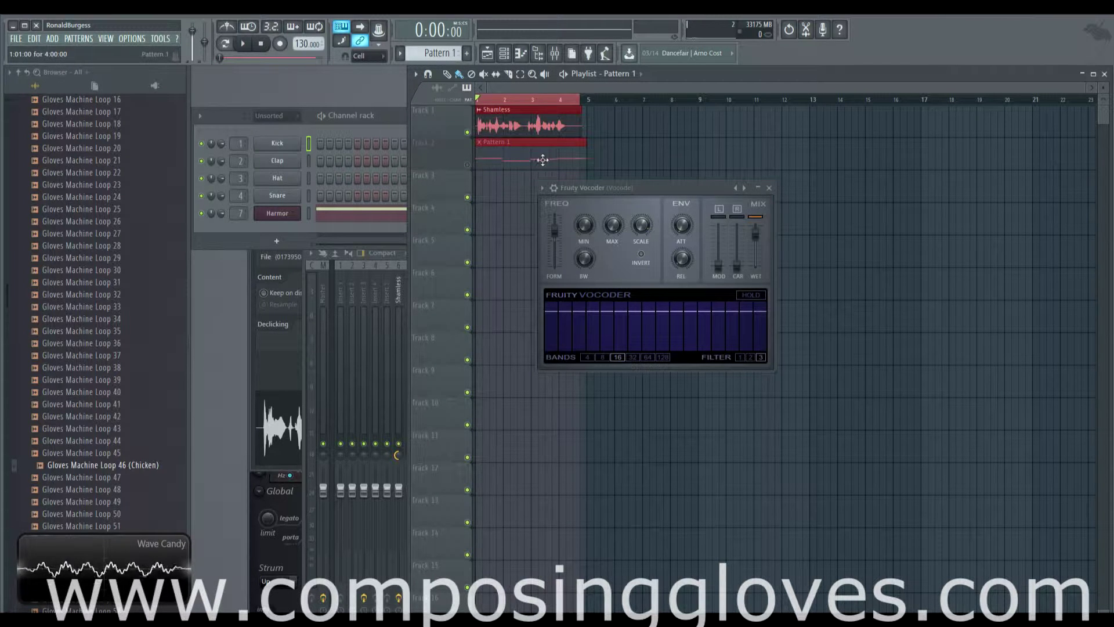
key("space")
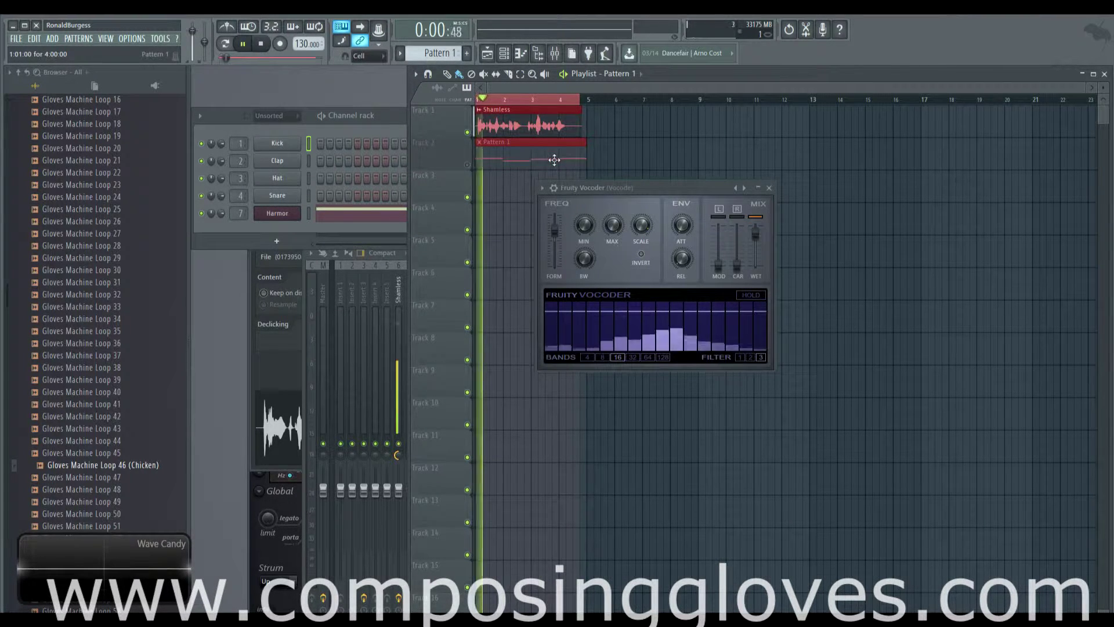
key("space")
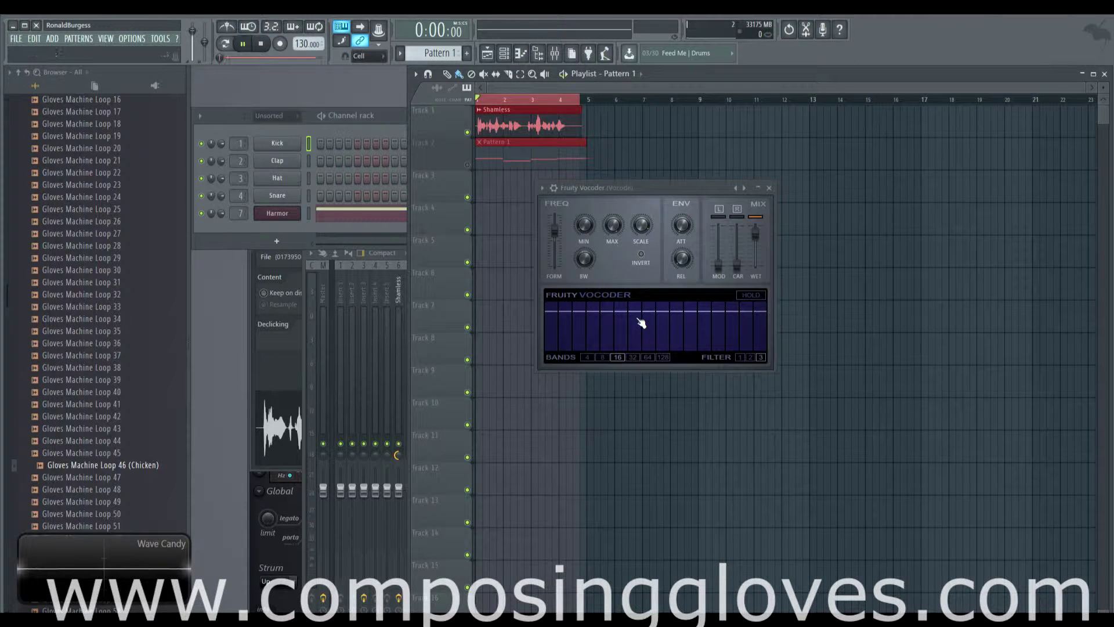
key("space")
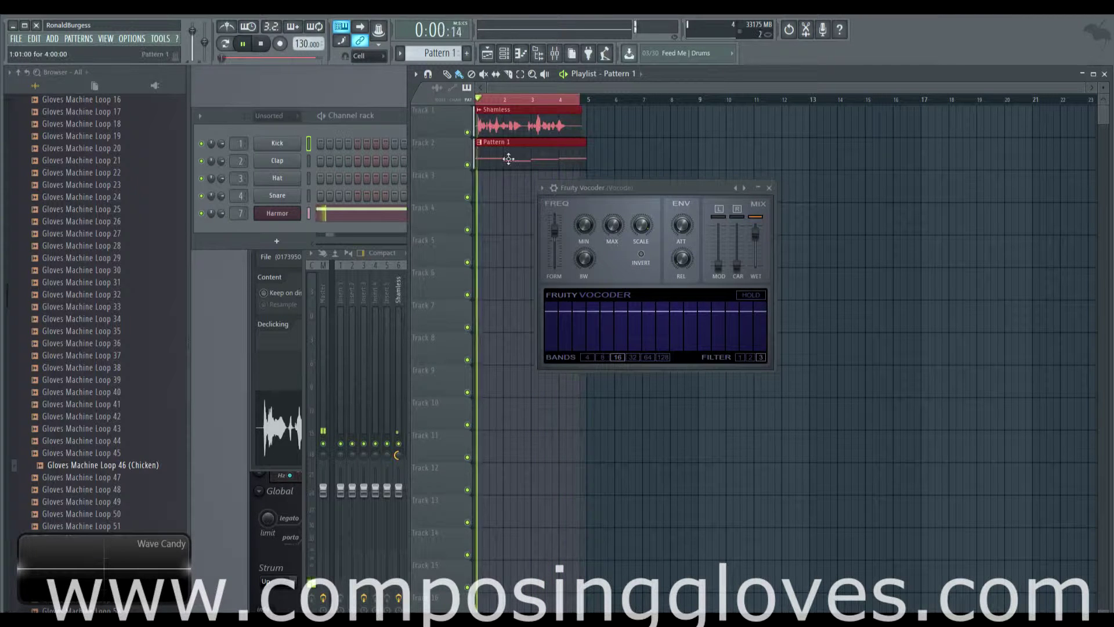
left_click(258, 44)
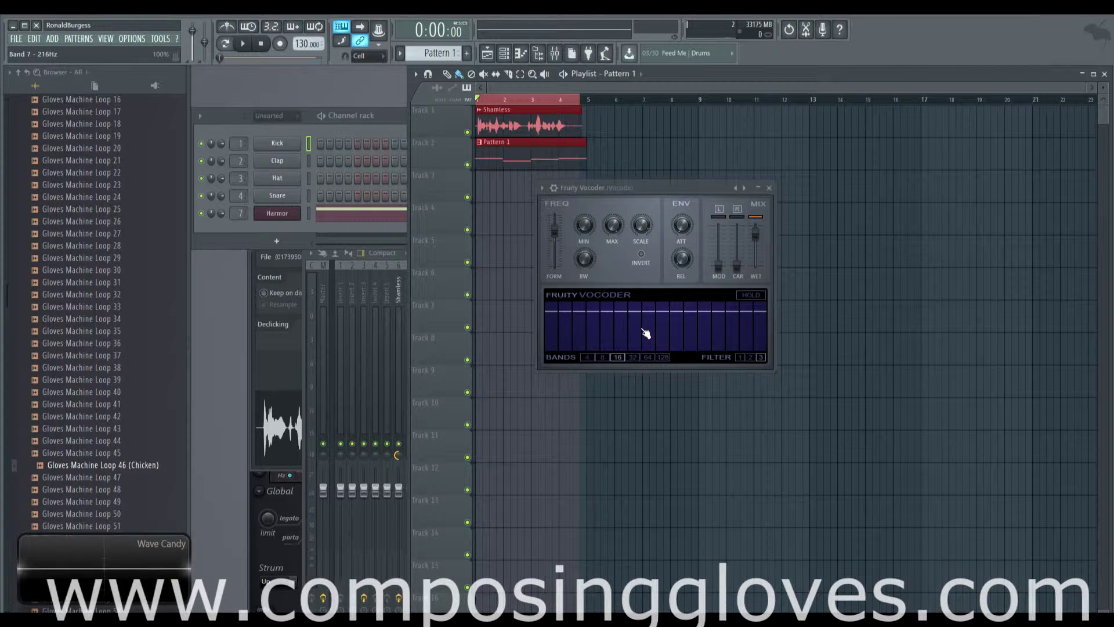
Switch Fruity Vocoder repeatedly among 16, 32, 64 and 128 bands to compare the band divisions, ending on 16.
left_click(664, 358)
left_click(649, 358)
left_click(632, 357)
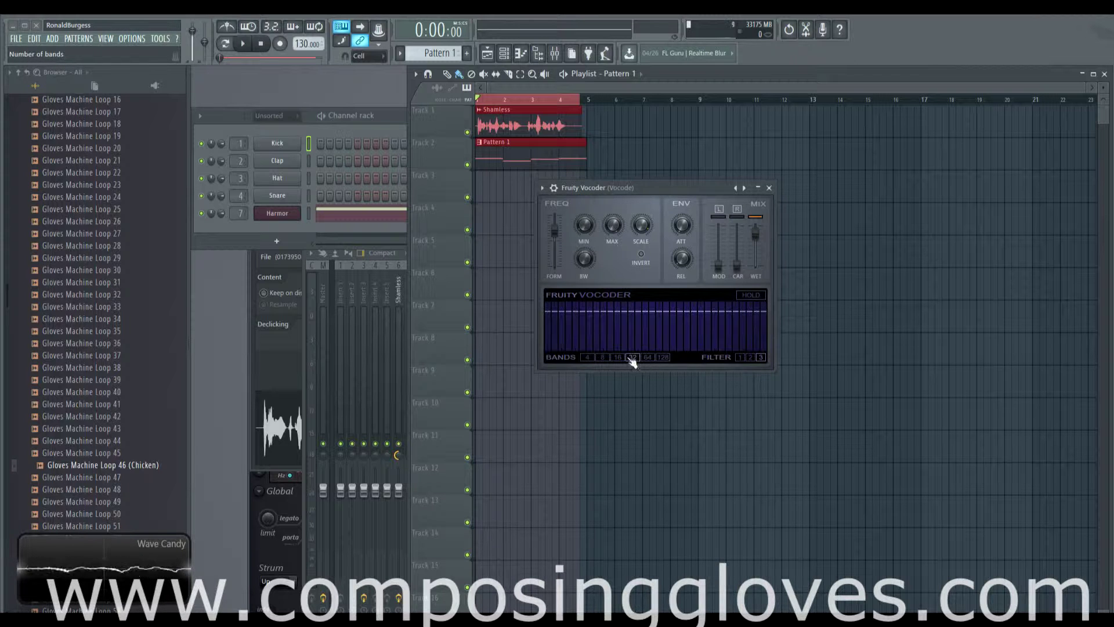
left_click(617, 358)
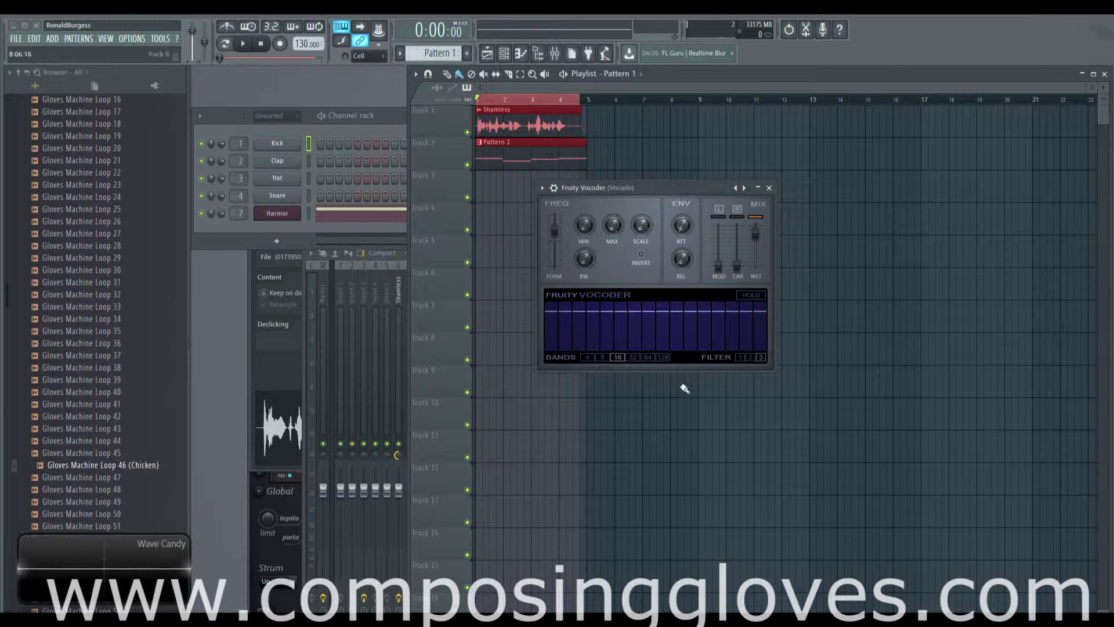
left_click(663, 357)
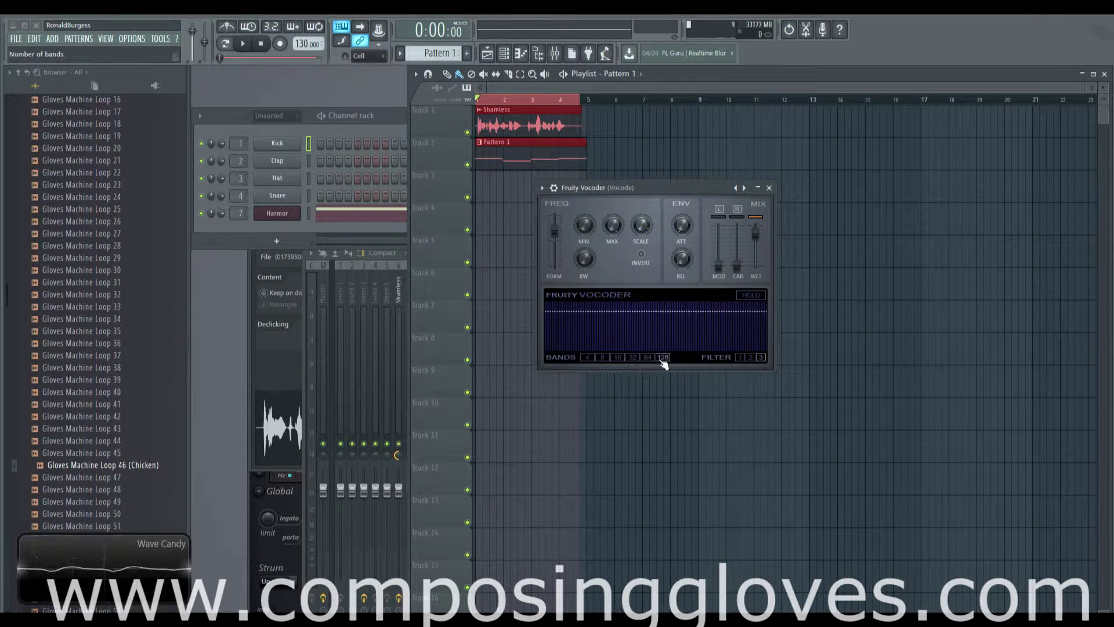
left_click(619, 357)
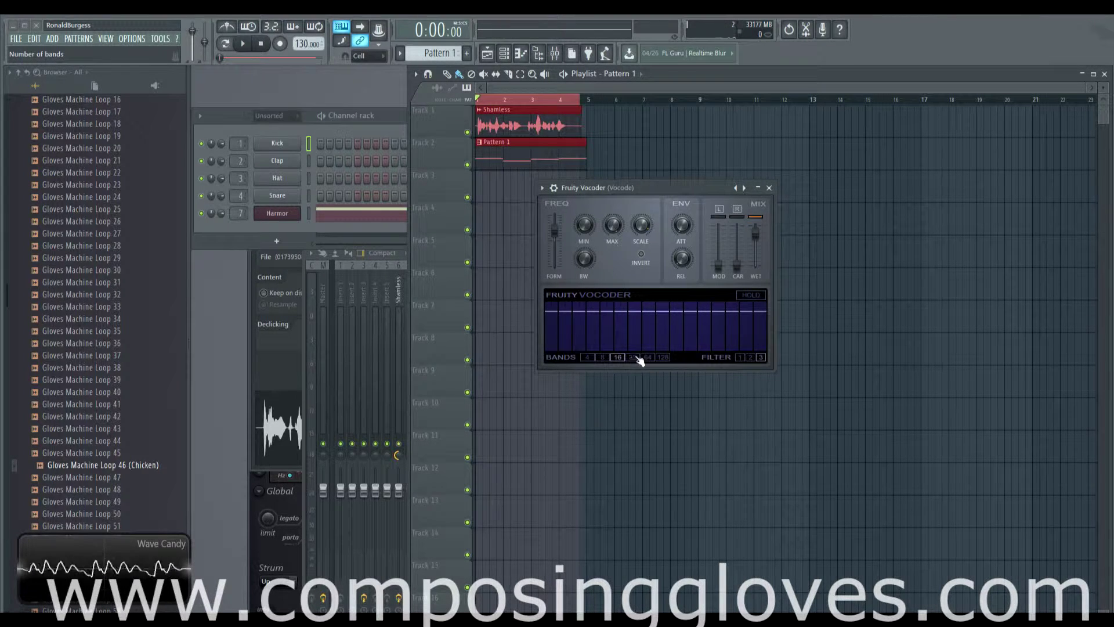
left_click(634, 358)
left_click(619, 358)
left_click(646, 359)
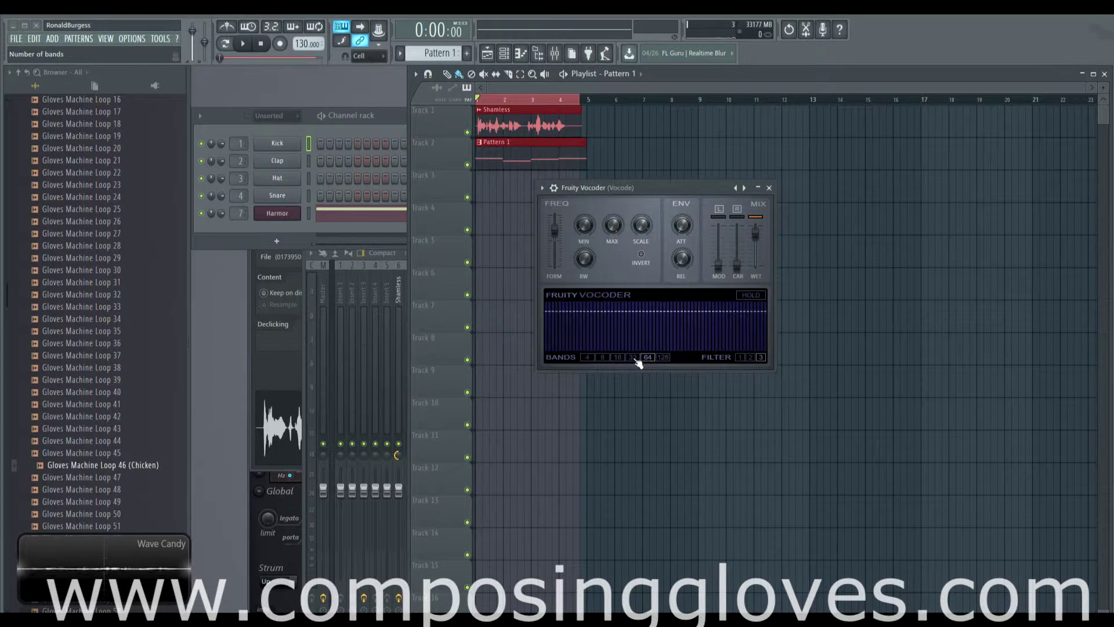
left_click(634, 359)
left_click(622, 360)
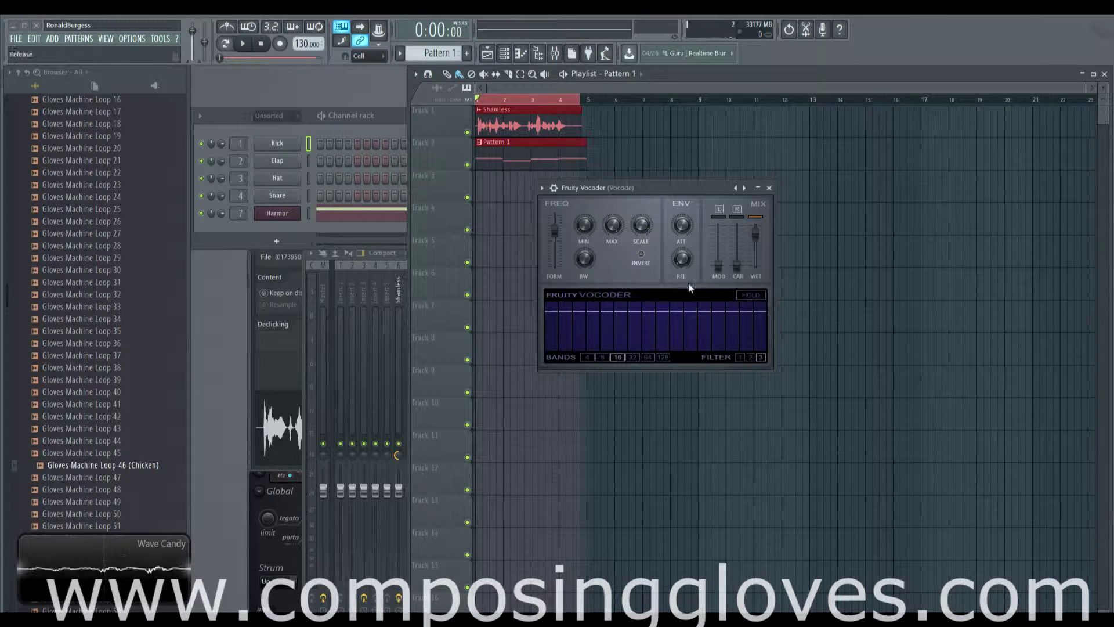
left_click(633, 358)
left_click(647, 358)
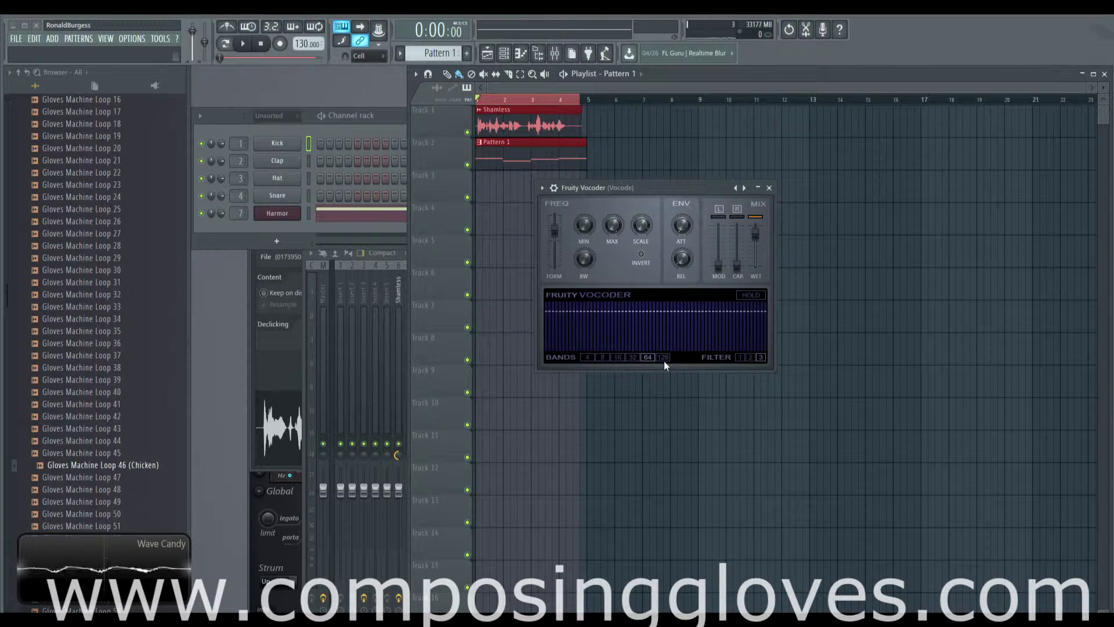
left_click(660, 358)
left_click(644, 359)
left_click(619, 359)
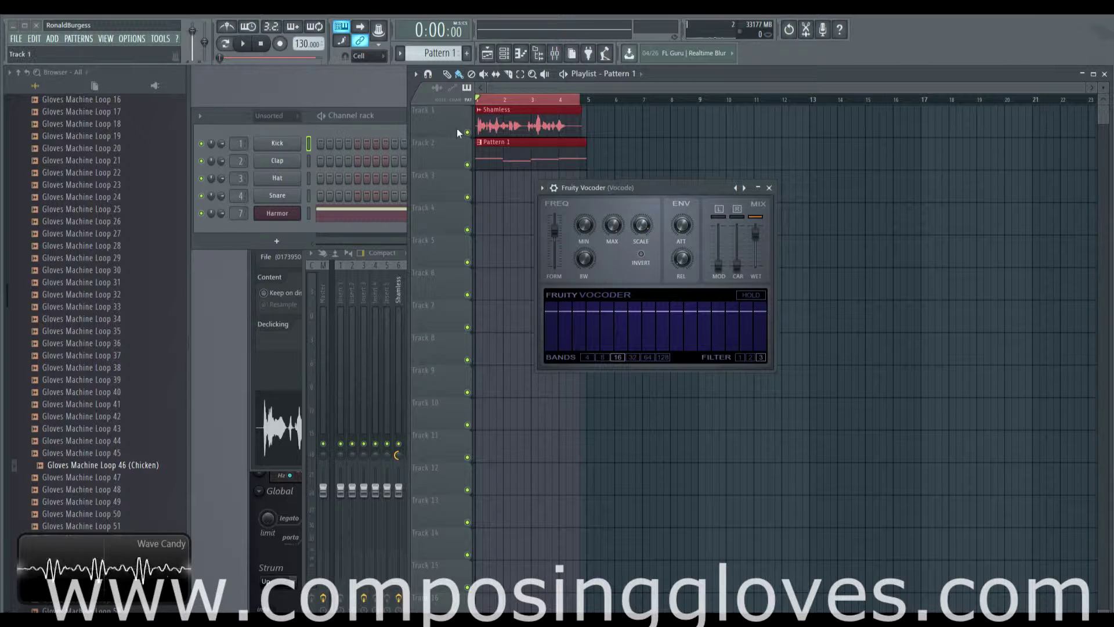
Open the Shamless clip's channel settings, route it to mixer insert 10, and play the arrangement.
key("F6")
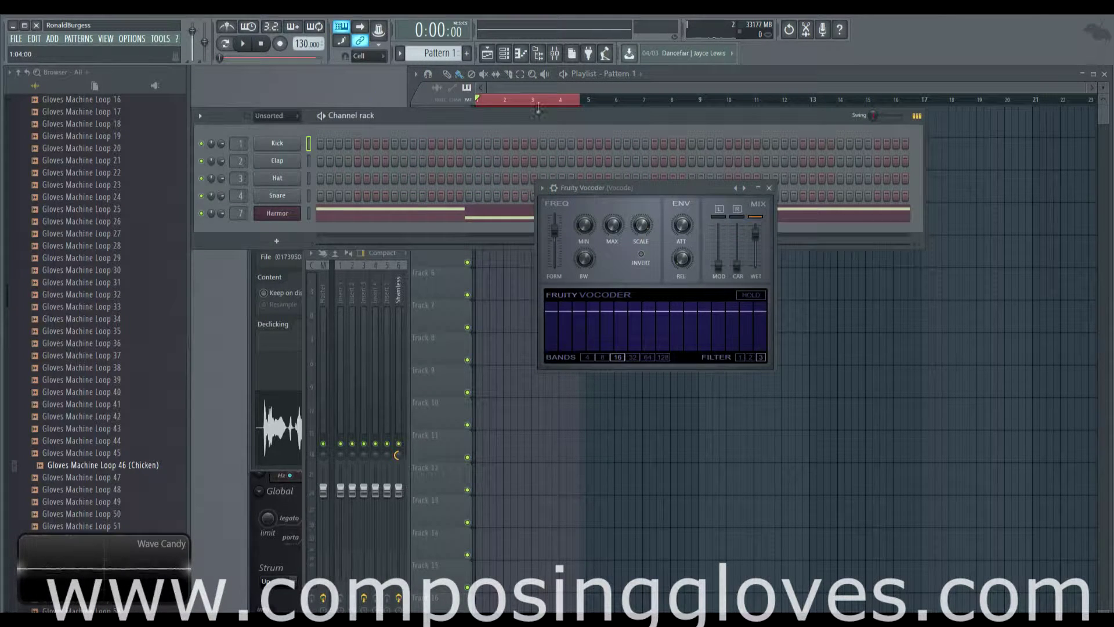
left_click_drag(537, 115, 575, 193)
double_click(505, 117)
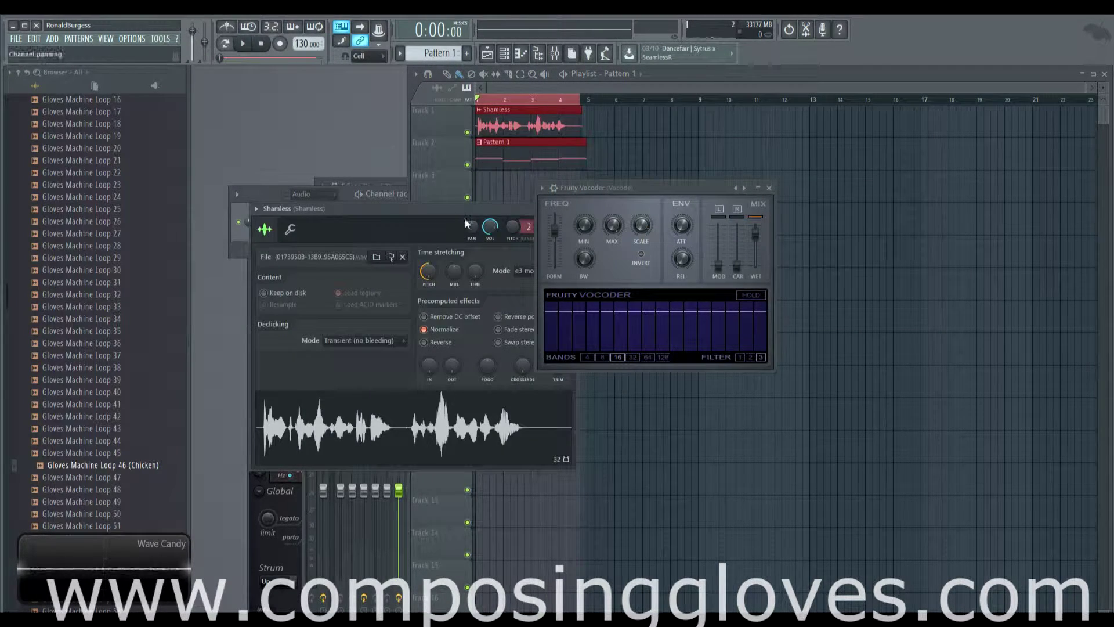
left_click_drag(464, 218, 464, 174)
left_click(415, 106)
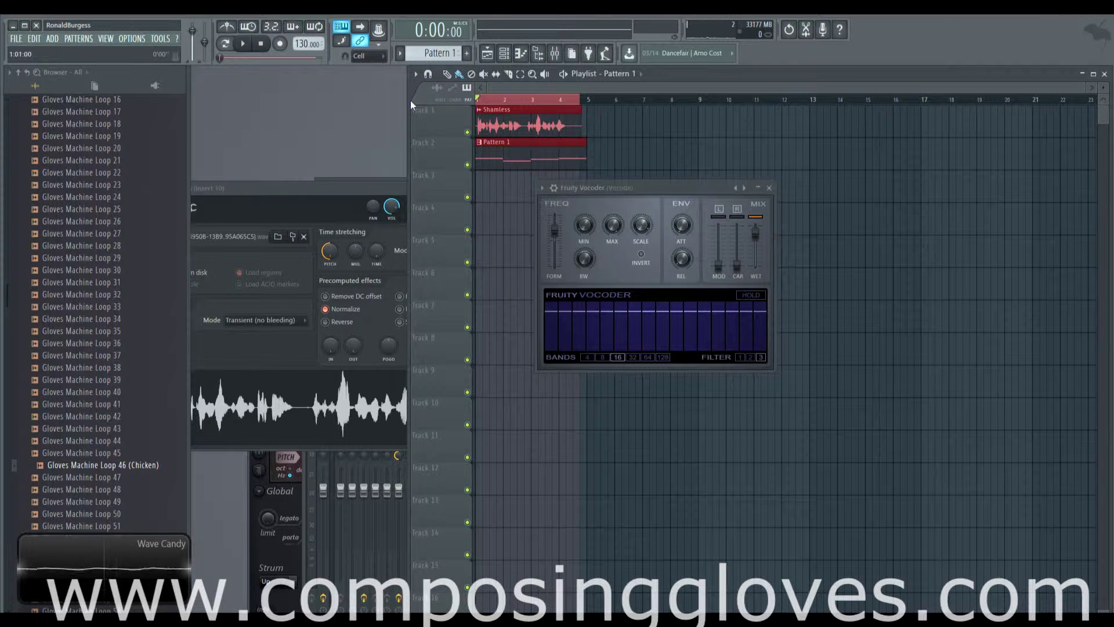
key("space")
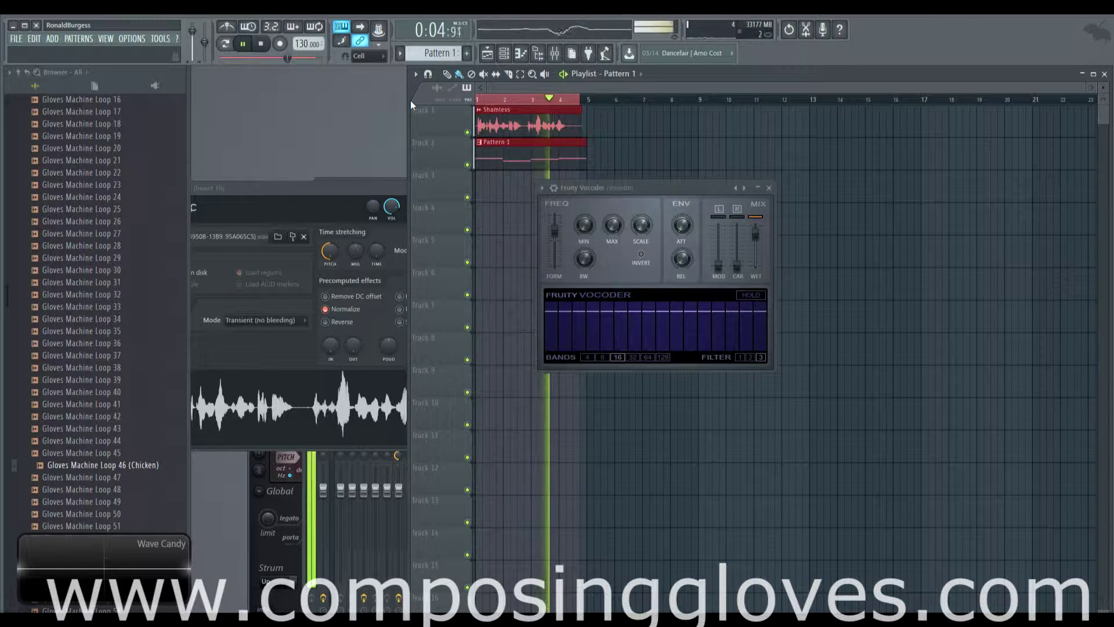
key("space")
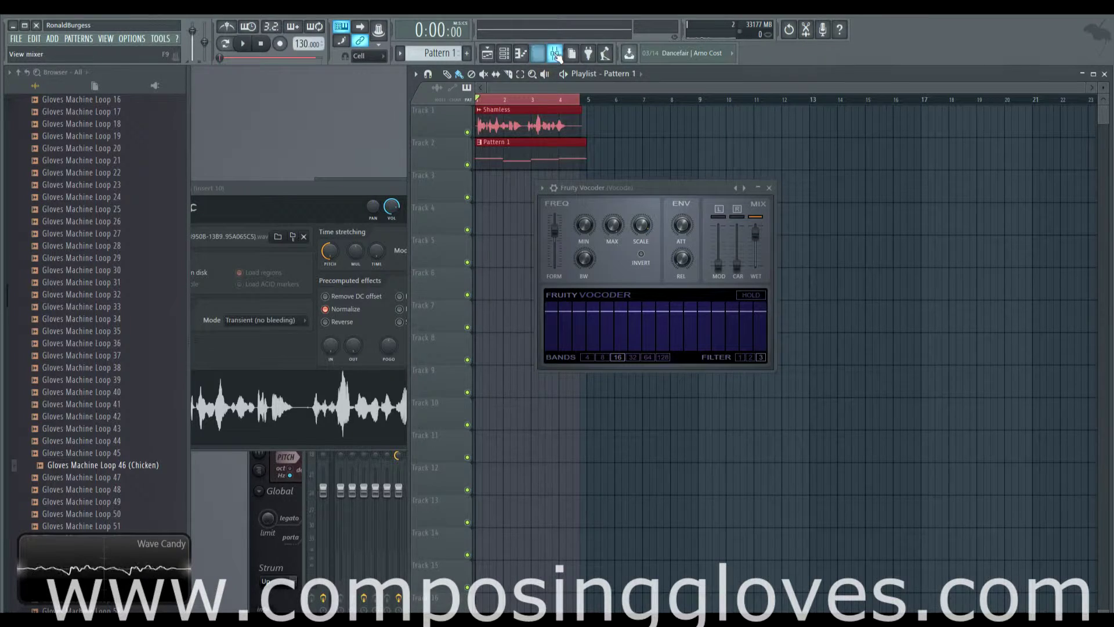
Rename mixer insert 10 as Modulator and reposition the mixer below the playlist clips.
left_click(555, 52)
left_click_drag(486, 255, 482, 161)
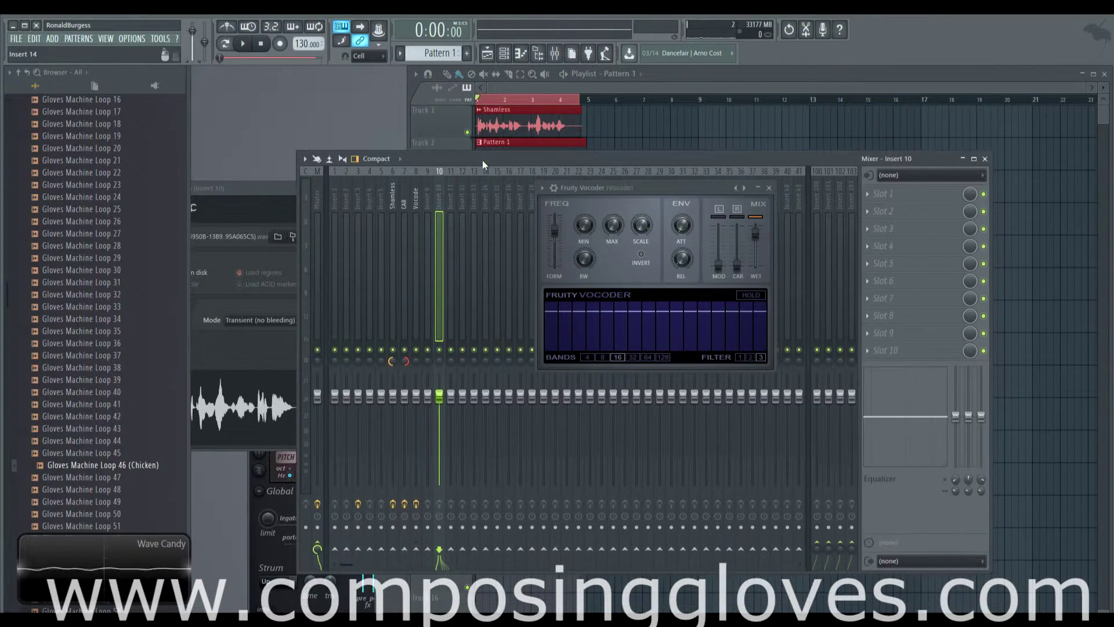
right_click(441, 201)
left_click(467, 183)
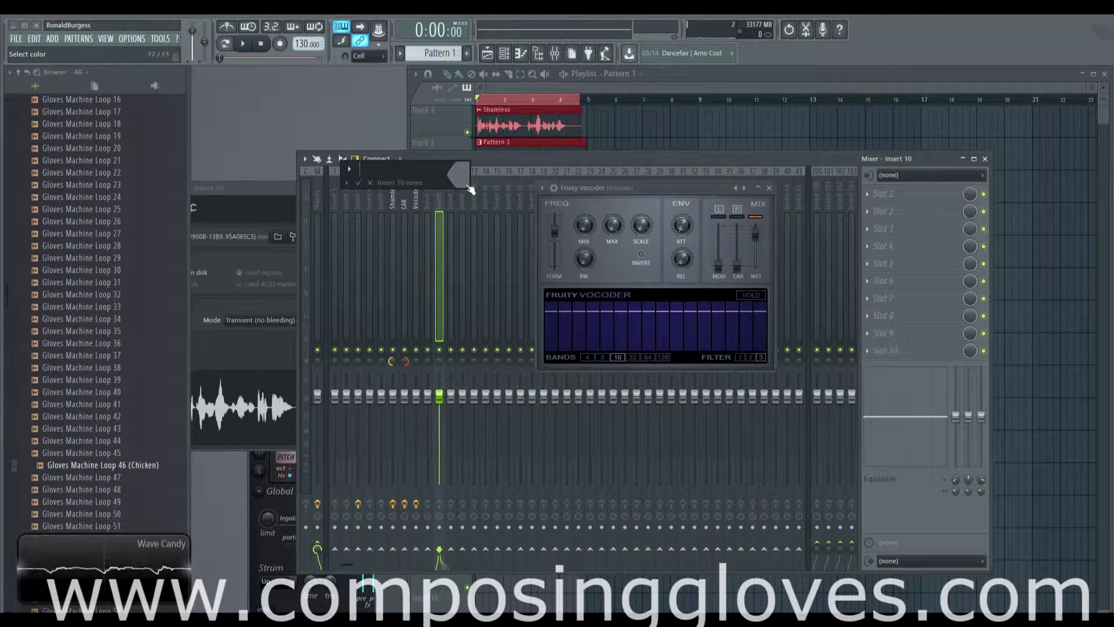
type("Modula")
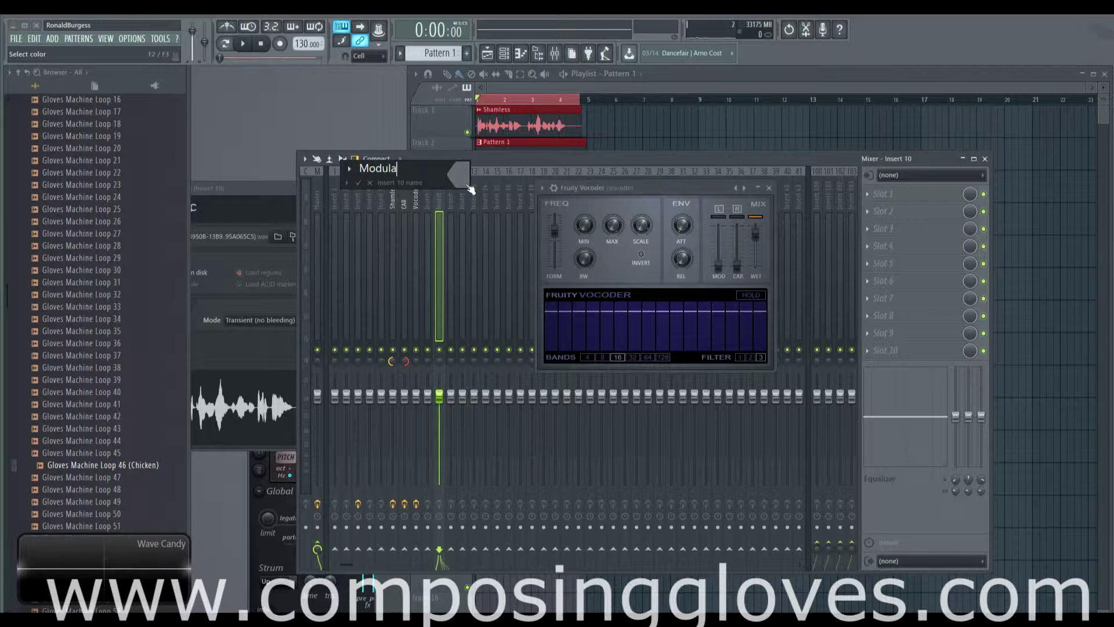
type("tor")
key("Return")
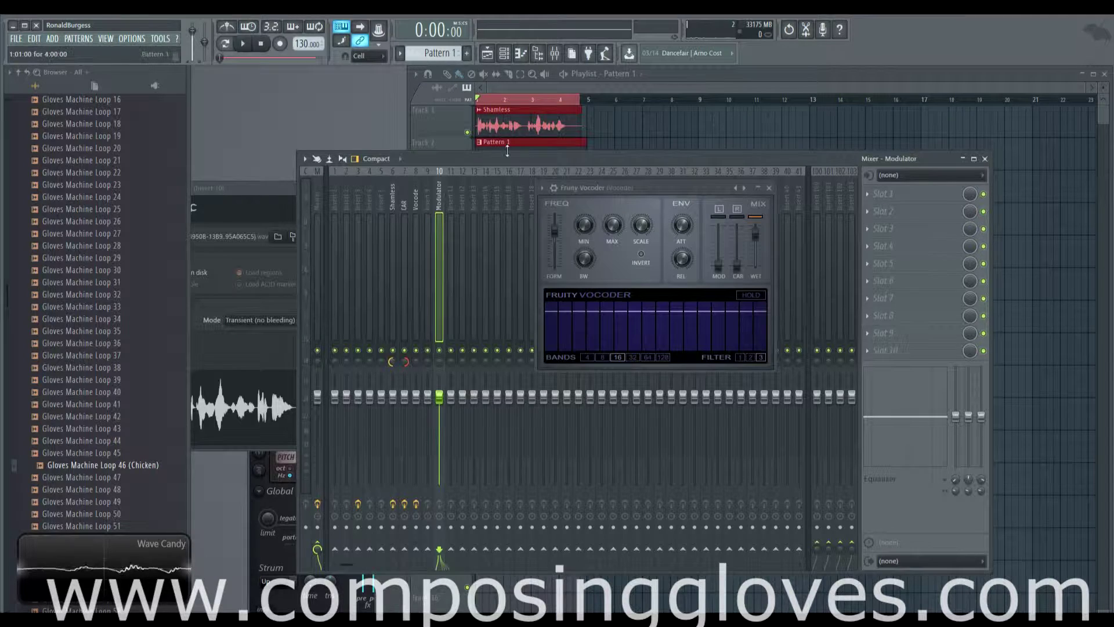
left_click_drag(504, 153, 510, 177)
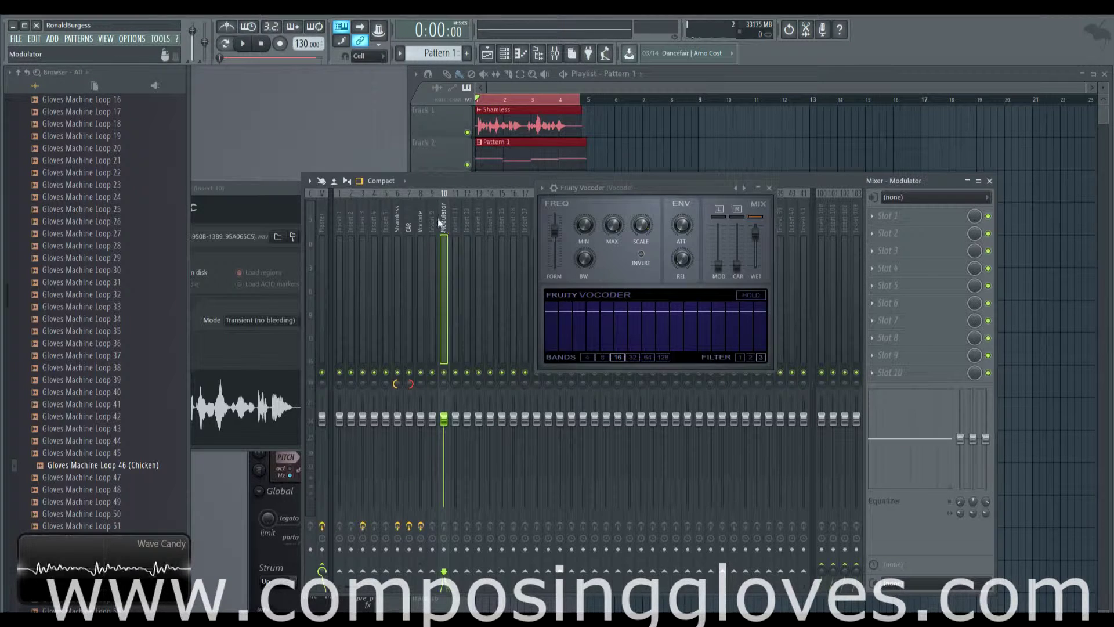
Create Pattern 2 and add a Sytrus channel to the Unsorted group of the channel rack.
key("F6")
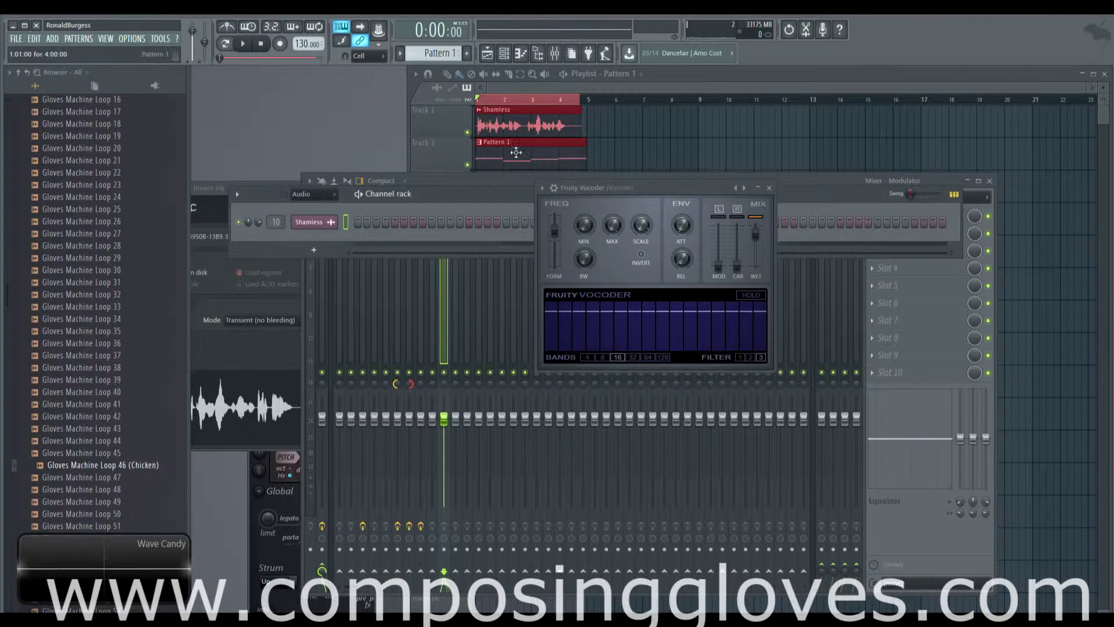
left_click(310, 194)
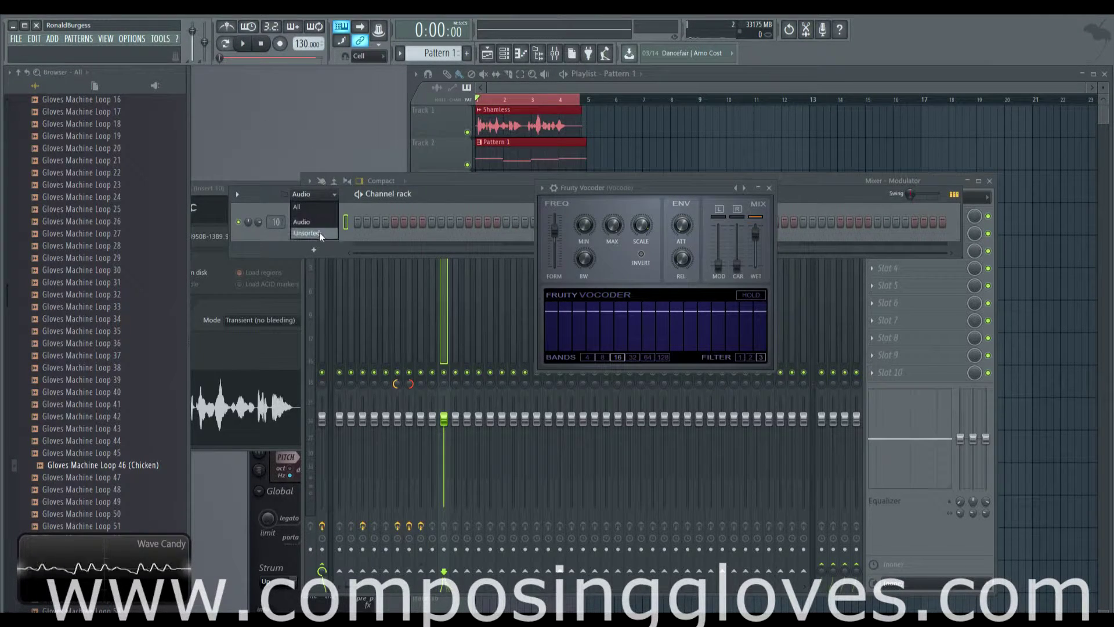
left_click(319, 211)
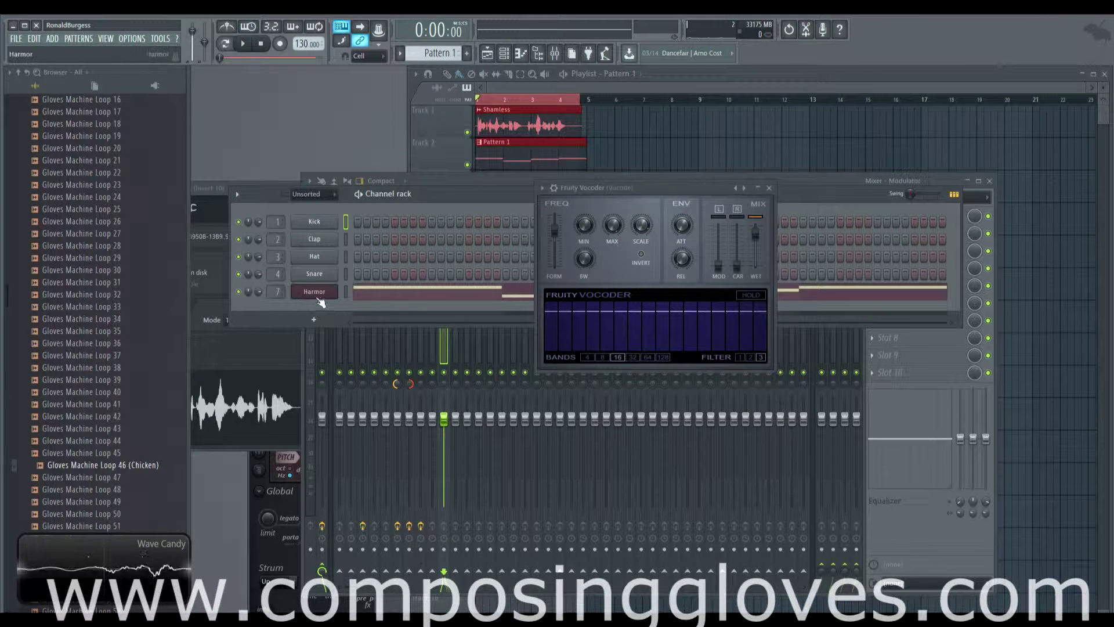
left_click(466, 53)
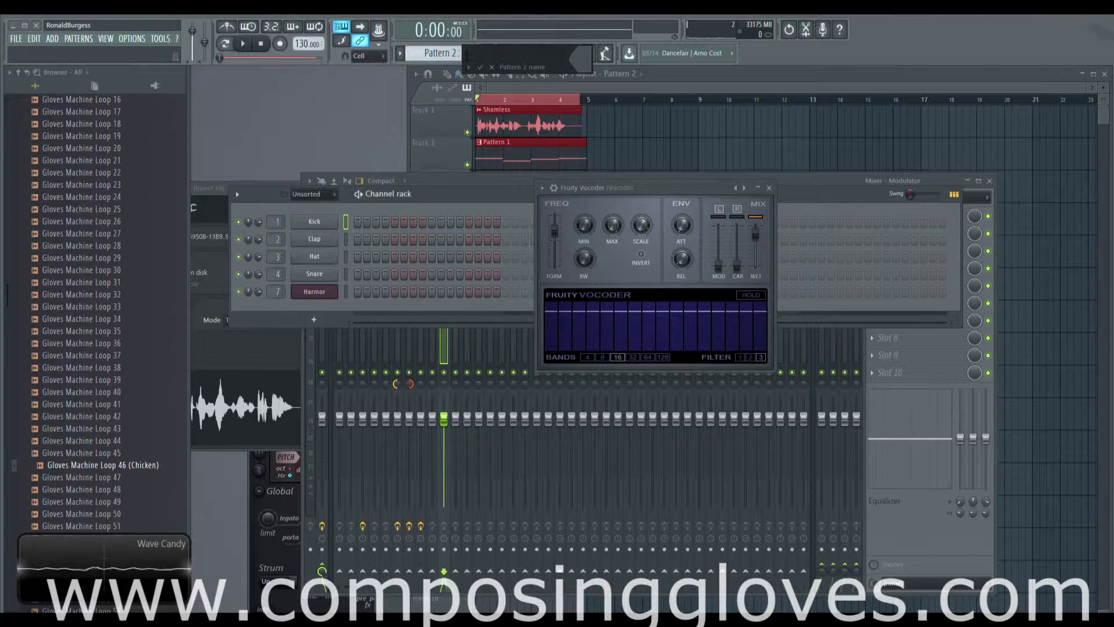
left_click(314, 319)
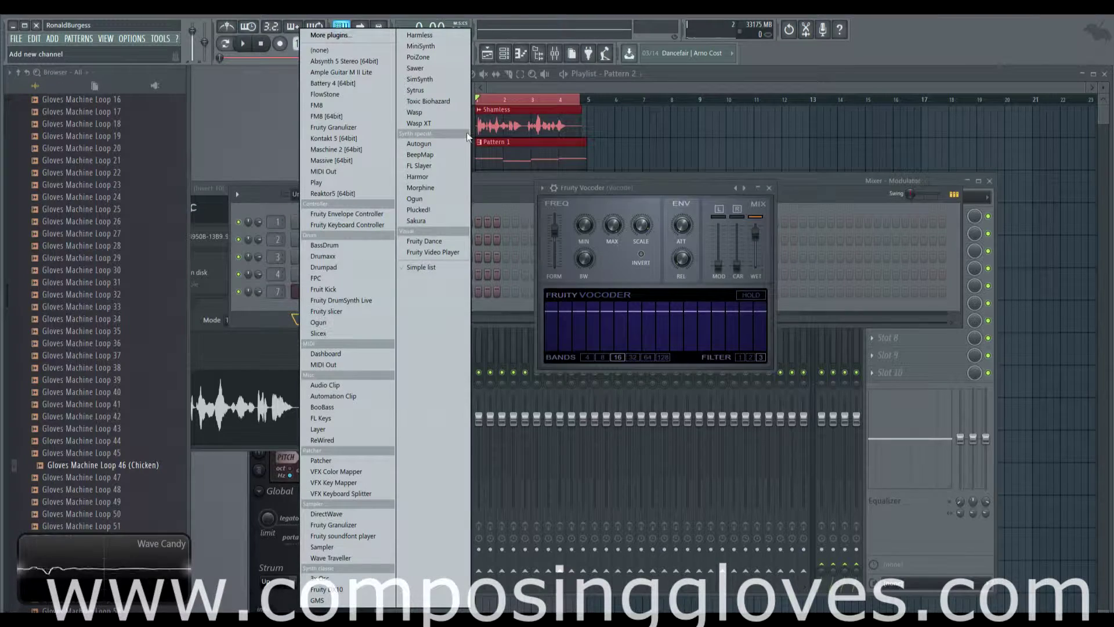
left_click(449, 91)
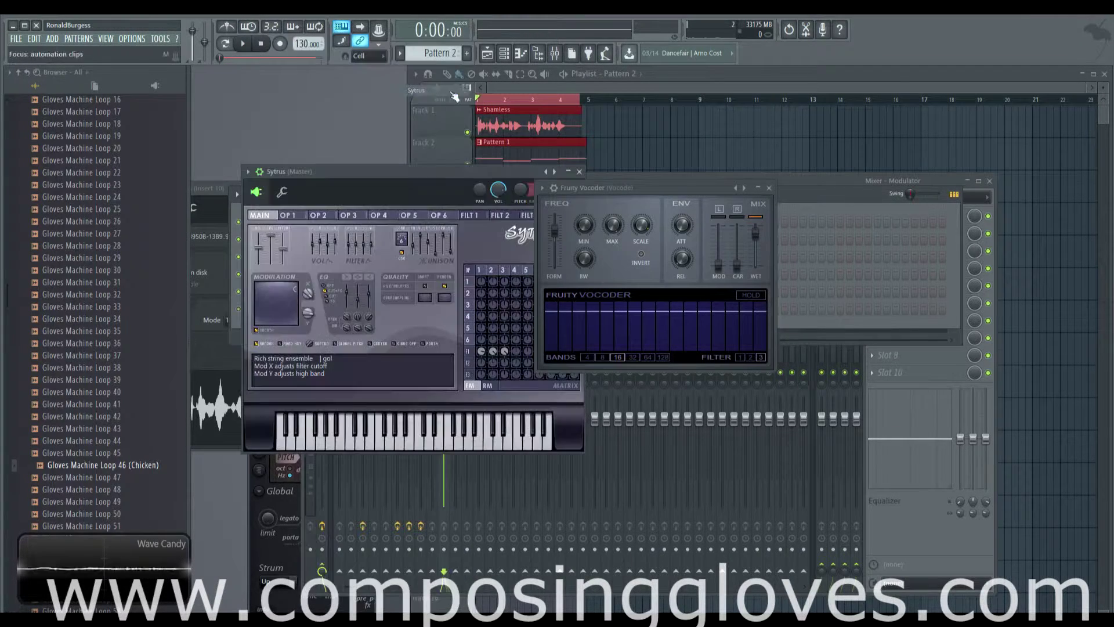
Step through the Sytrus presets to Acid 3 and audition its sound with a few notes.
left_click(454, 151)
left_click(455, 152)
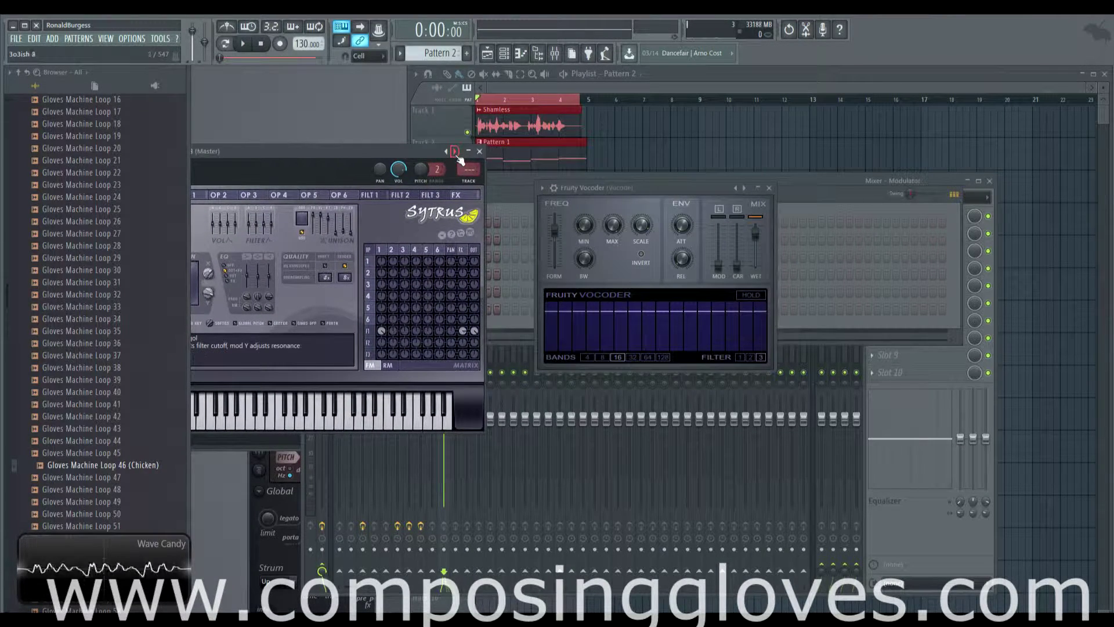
left_click(454, 152)
left_click(455, 152)
left_click_drag(439, 151, 496, 160)
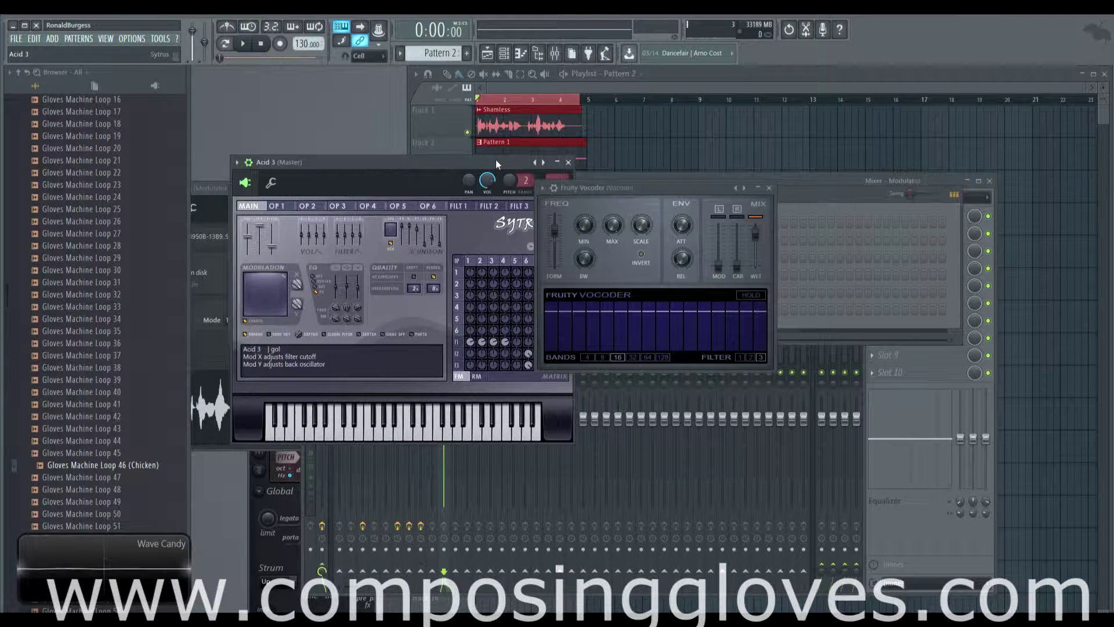
key("v")
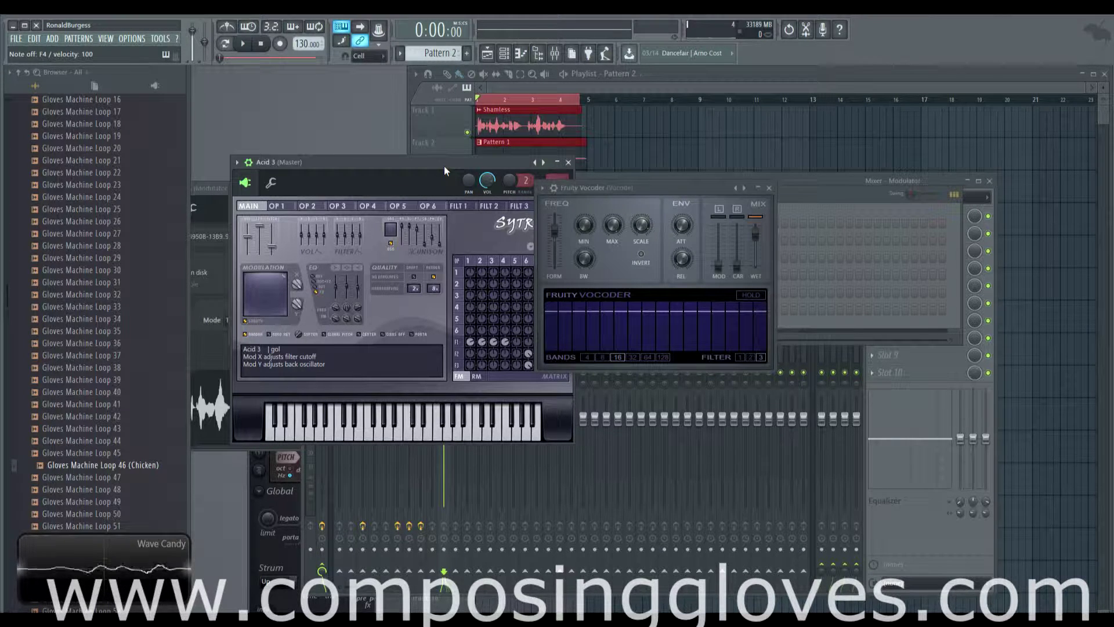
key("v")
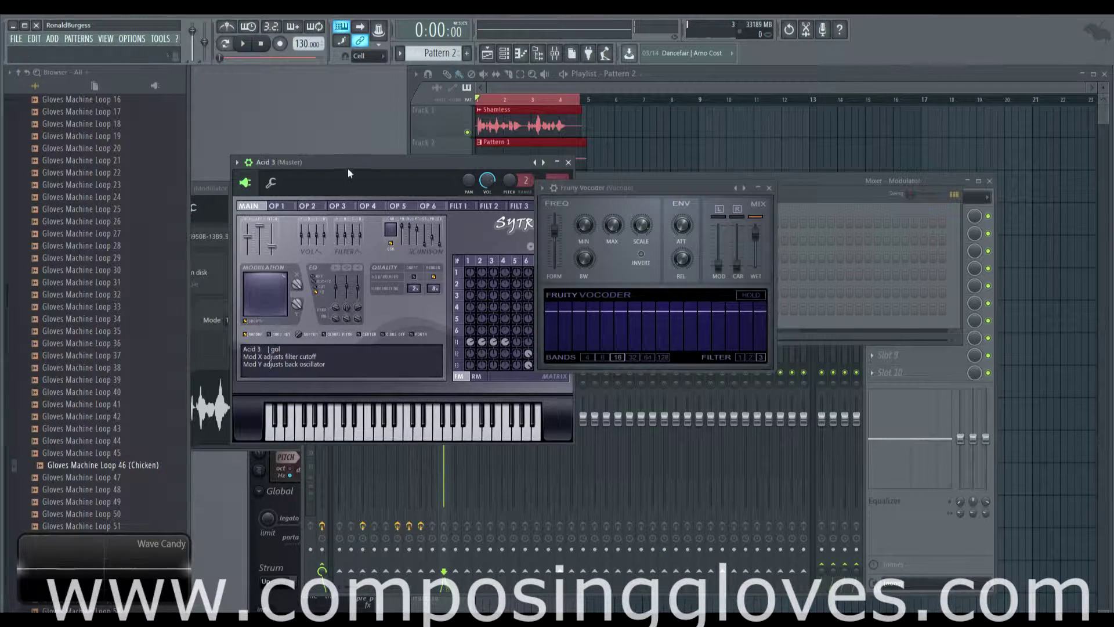
In the Acid 3 piano roll, draw one-bar notes C3, F3, C4 and F3 across bars 1 to 4.
left_click_drag(347, 167, 369, 409)
right_click(334, 308)
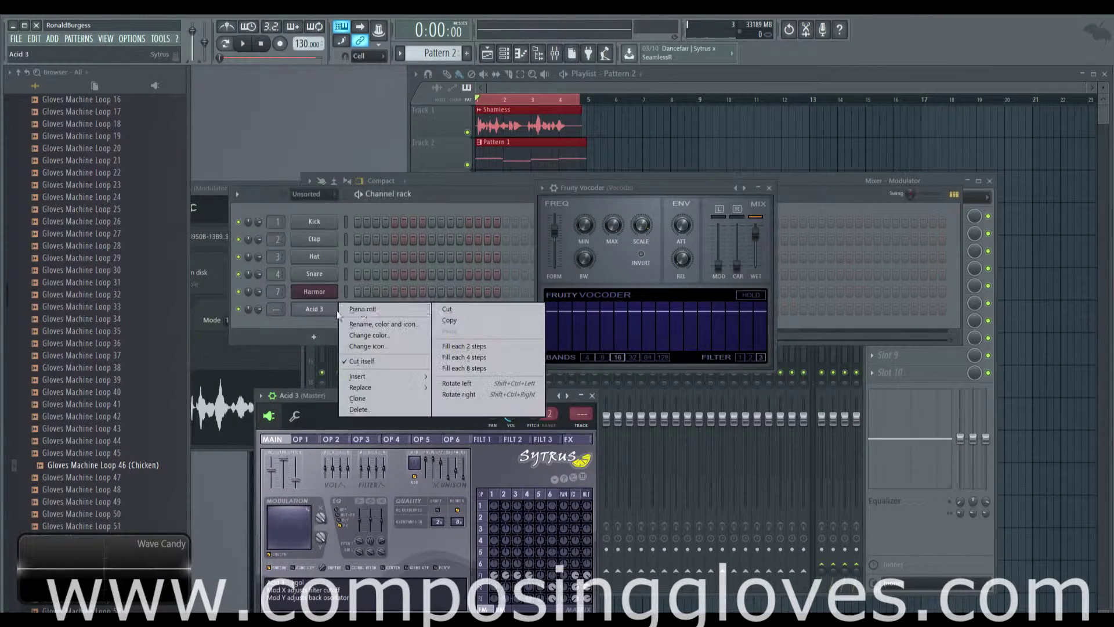
left_click(371, 308)
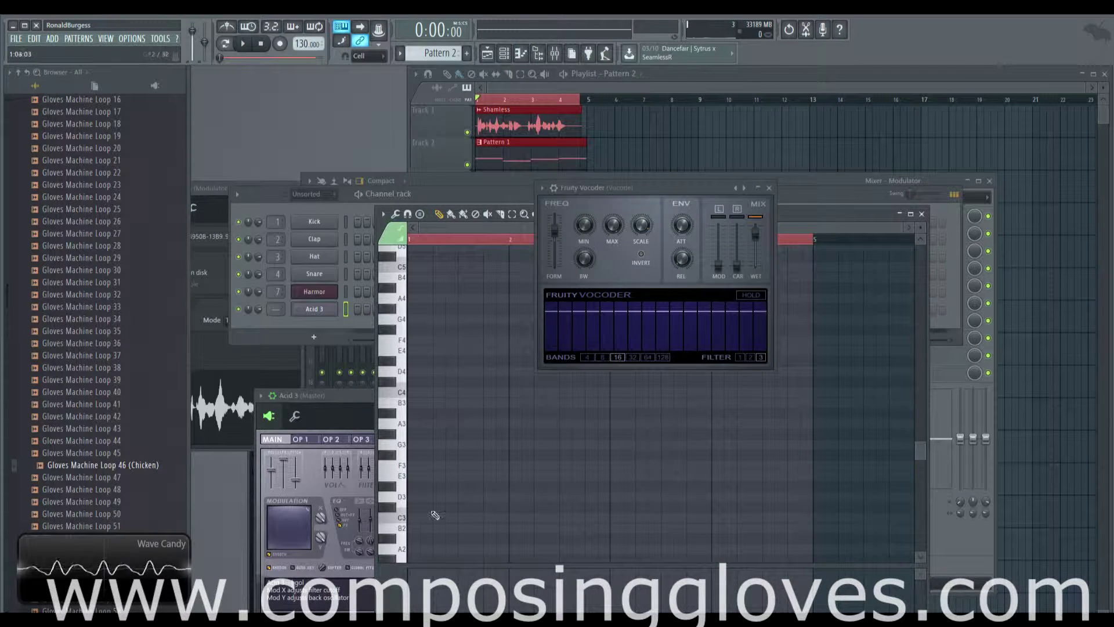
mouse_move(449, 510)
left_mouse_down()
mouse_move(522, 514)
mouse_move(511, 513)
left_mouse_up()
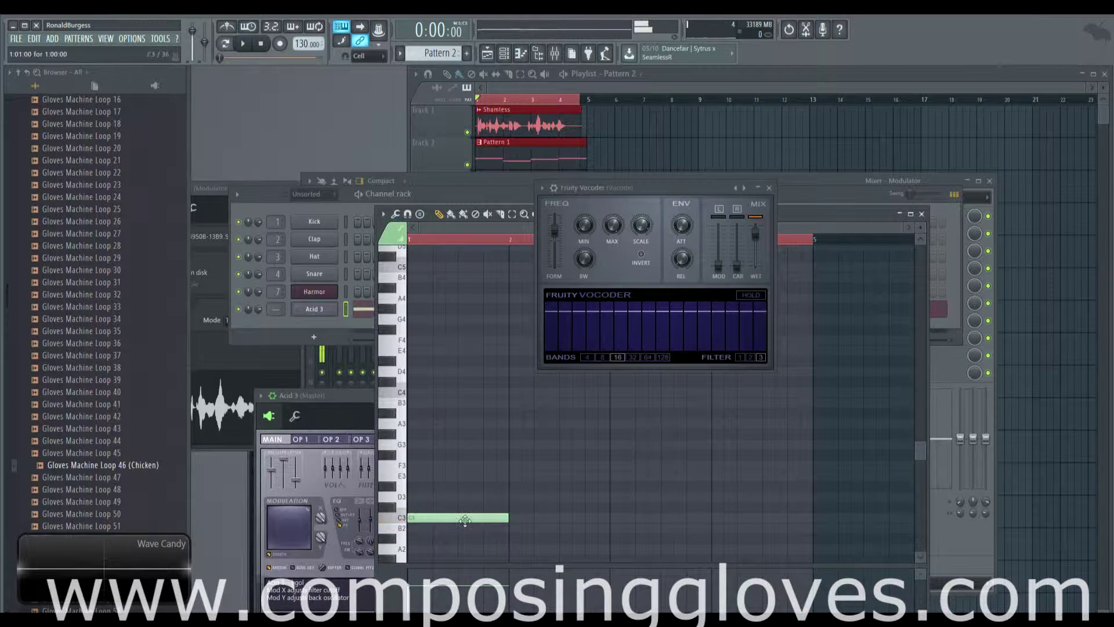
scroll(519, 514, "down", 1)
scroll(497, 418, "up", 3)
left_click(516, 463)
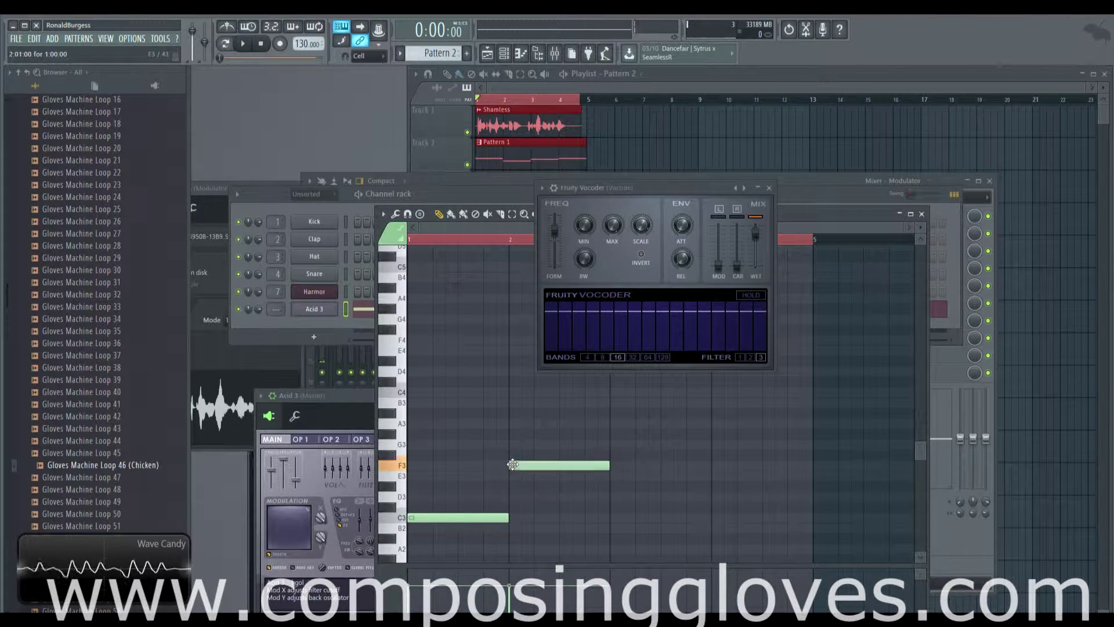
scroll(609, 457, "up", 3)
left_click(619, 424)
left_click(720, 497)
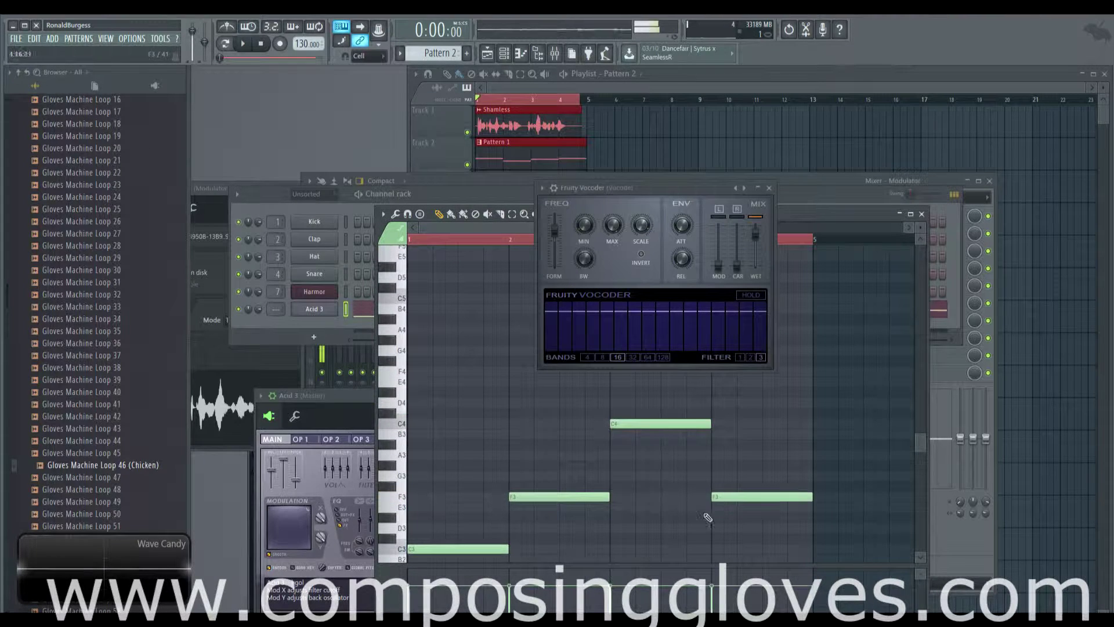
Delete the Pattern 1 clip from playlist Track 2 and place Pattern 2 there at bar 1.
scroll(582, 92, "up", 1)
scroll(581, 145, "down", 1)
scroll(617, 131, "up", 1)
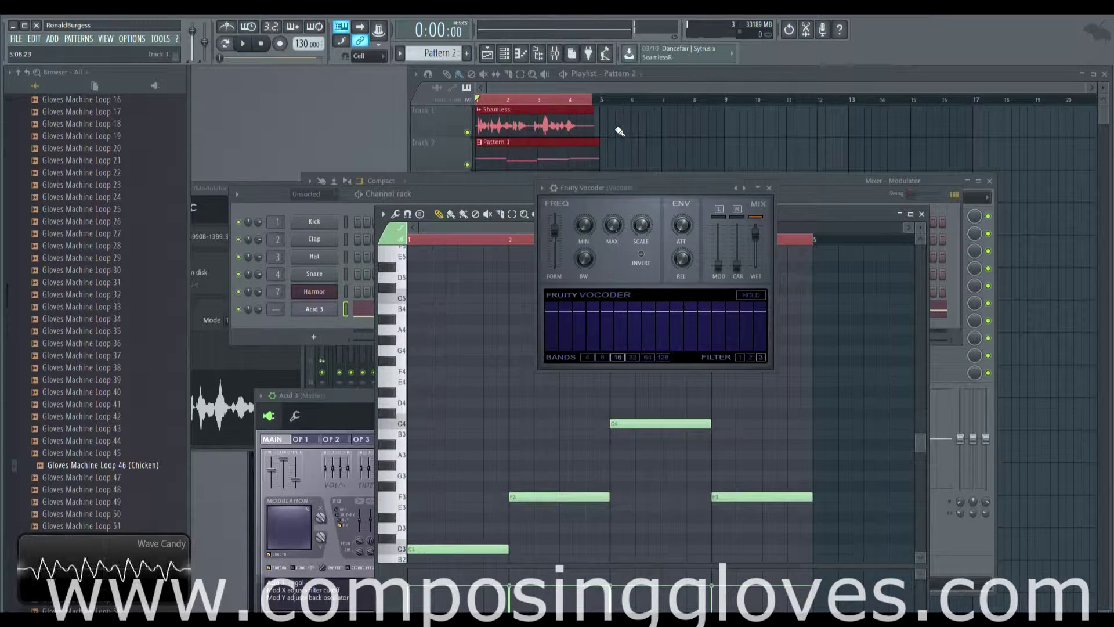
right_click(537, 150)
left_click(640, 74)
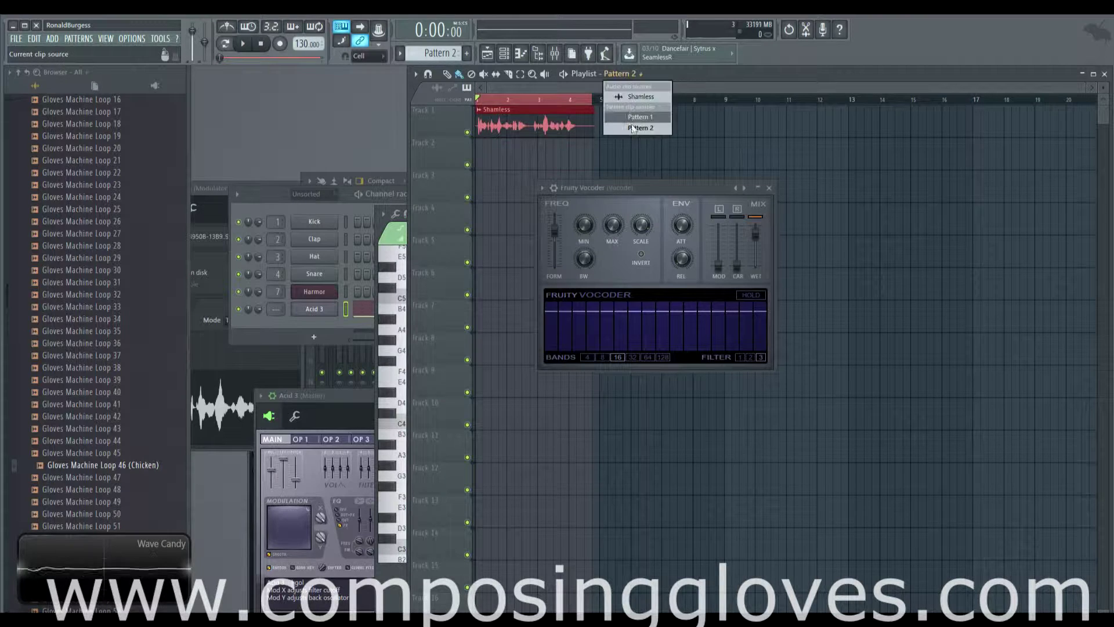
left_click(632, 132)
left_click(518, 150)
left_click_drag(518, 151, 486, 150)
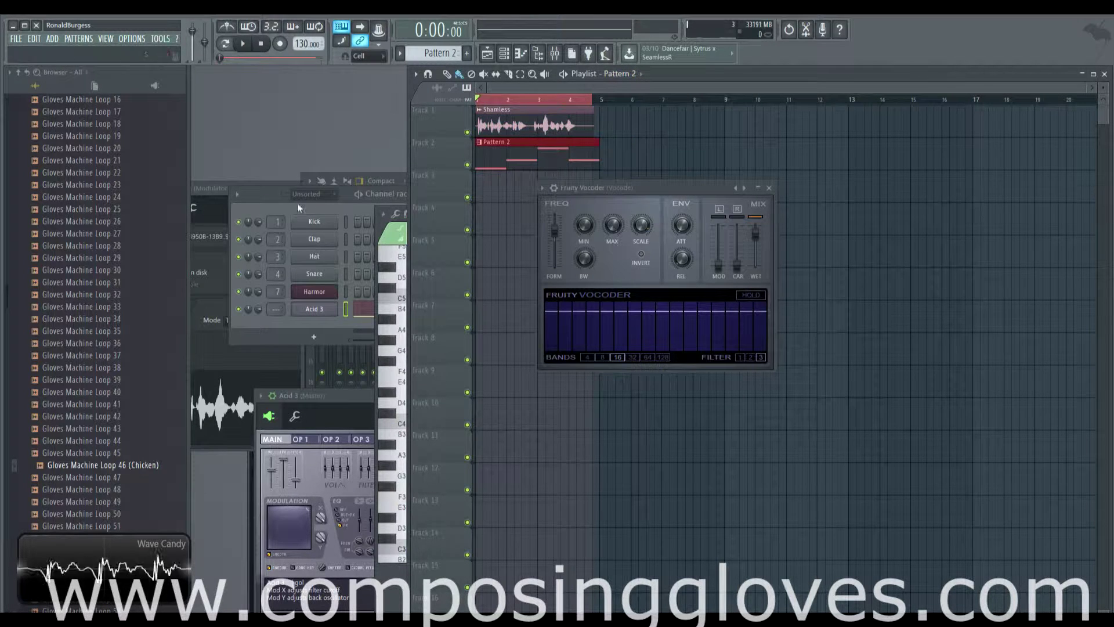
Route the Acid 3 channel to mixer insert 11 and rename that insert as Car.
left_click(335, 210)
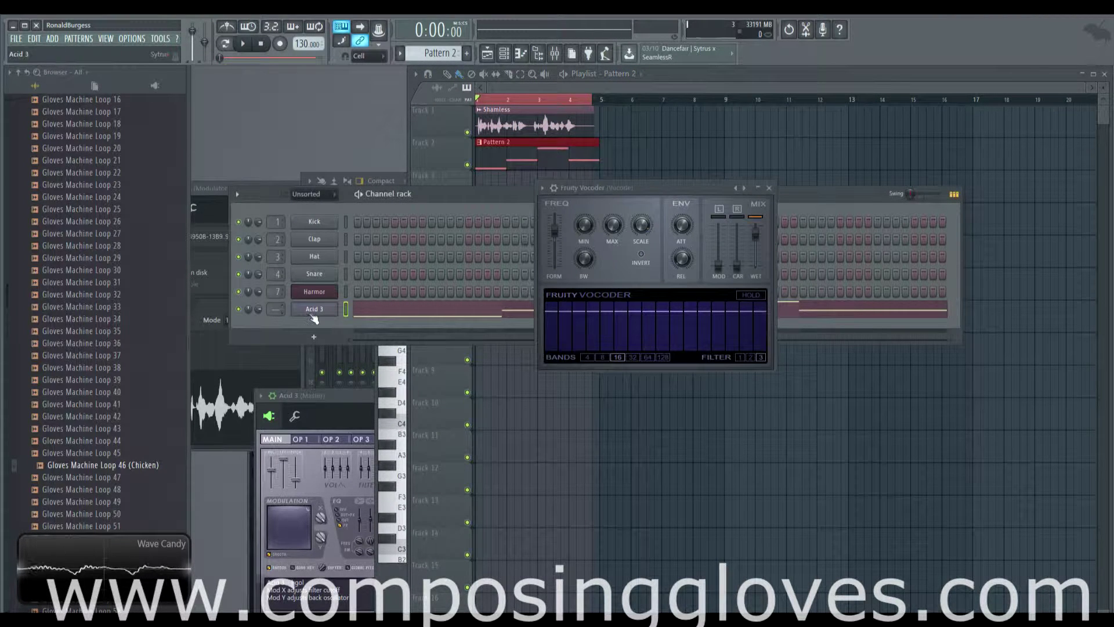
left_click_drag(277, 311, 277, 288)
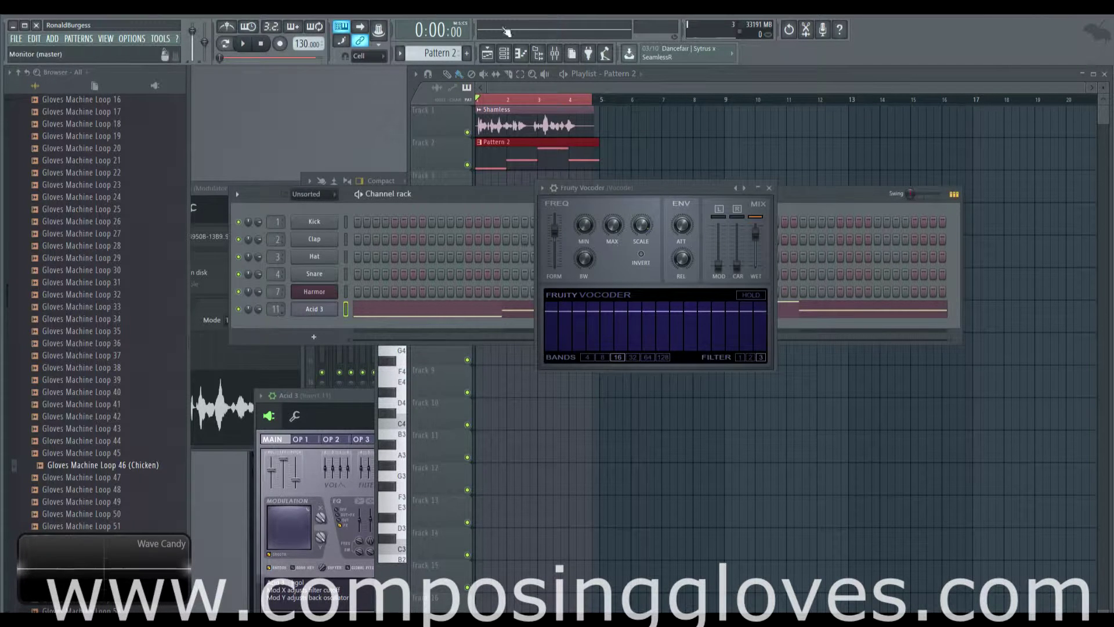
left_click(555, 53)
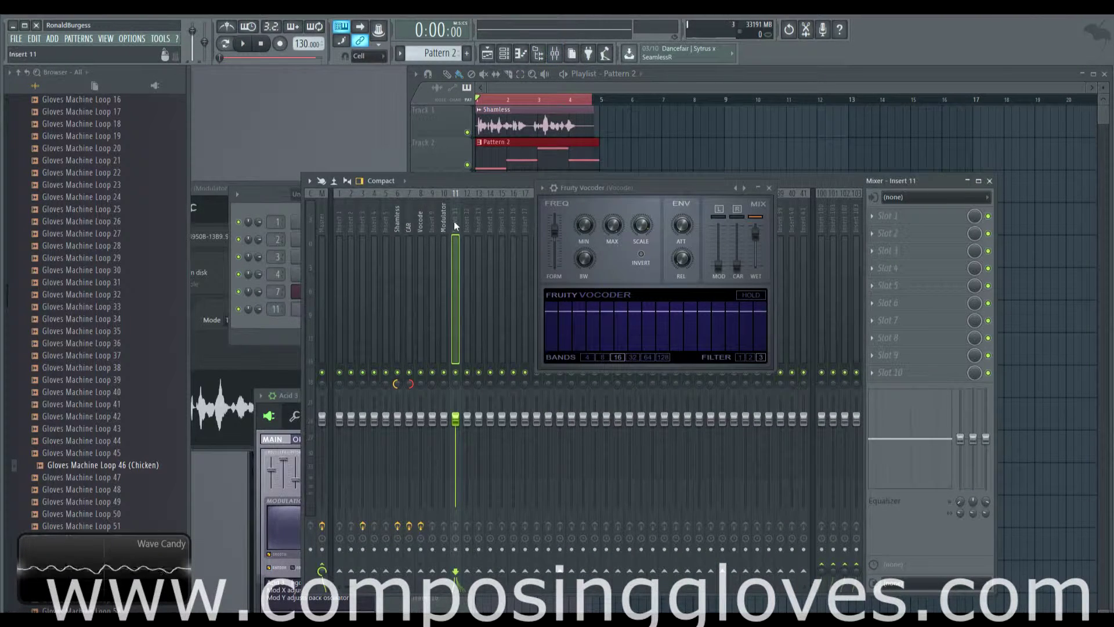
right_click(456, 223)
left_click(483, 210)
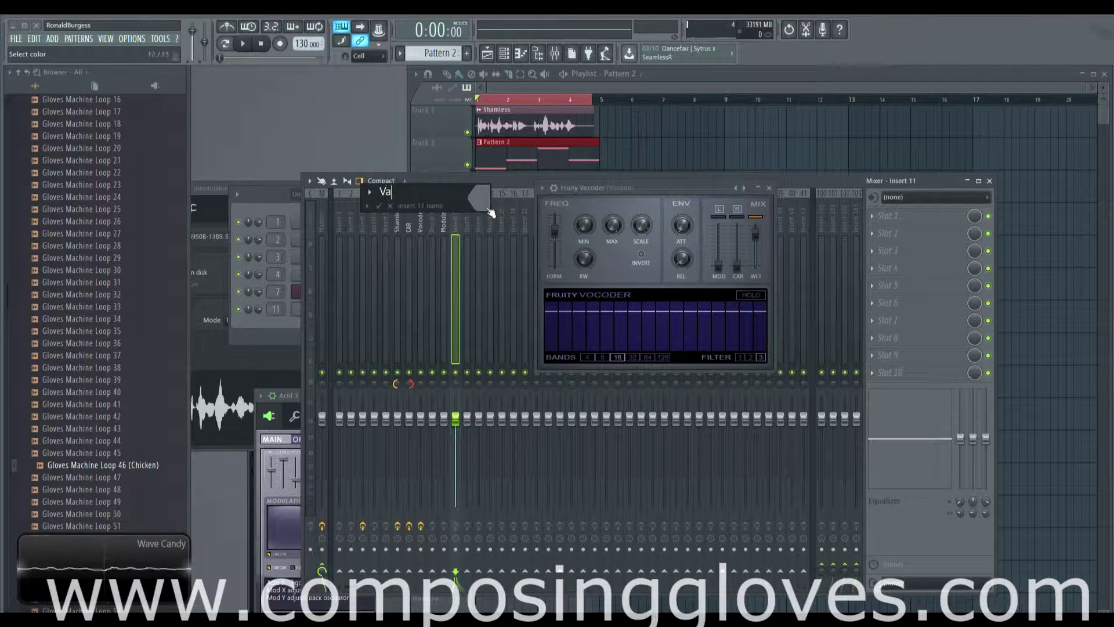
type("Car")
key("Return")
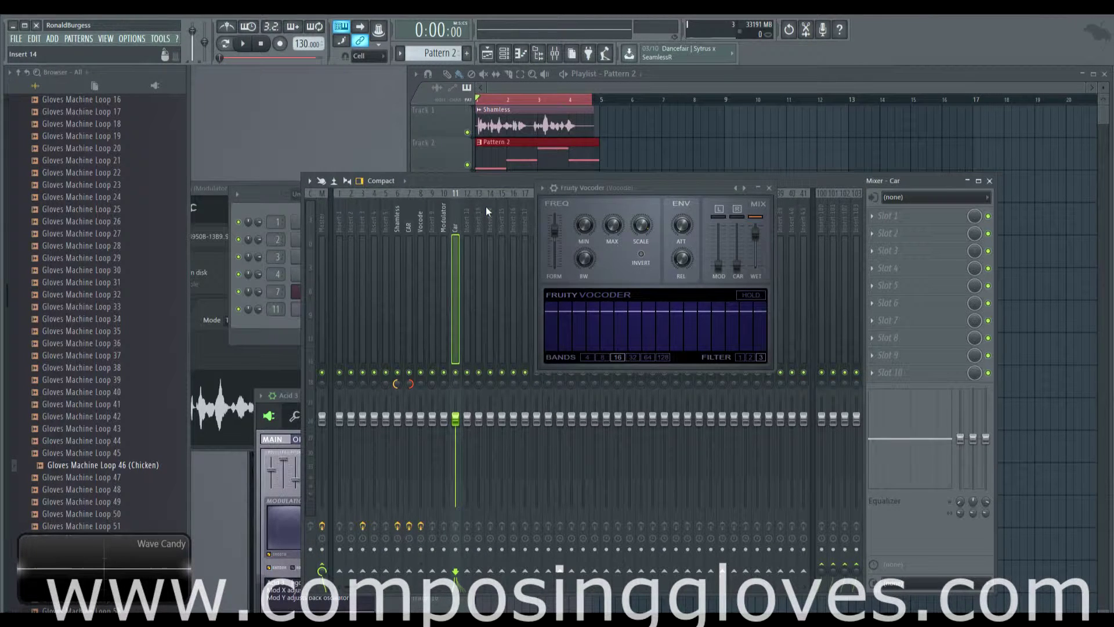
Move the mixer and Fruity Vocoder windows apart to uncover the mixer tracks, and select the Car track.
left_click(443, 226)
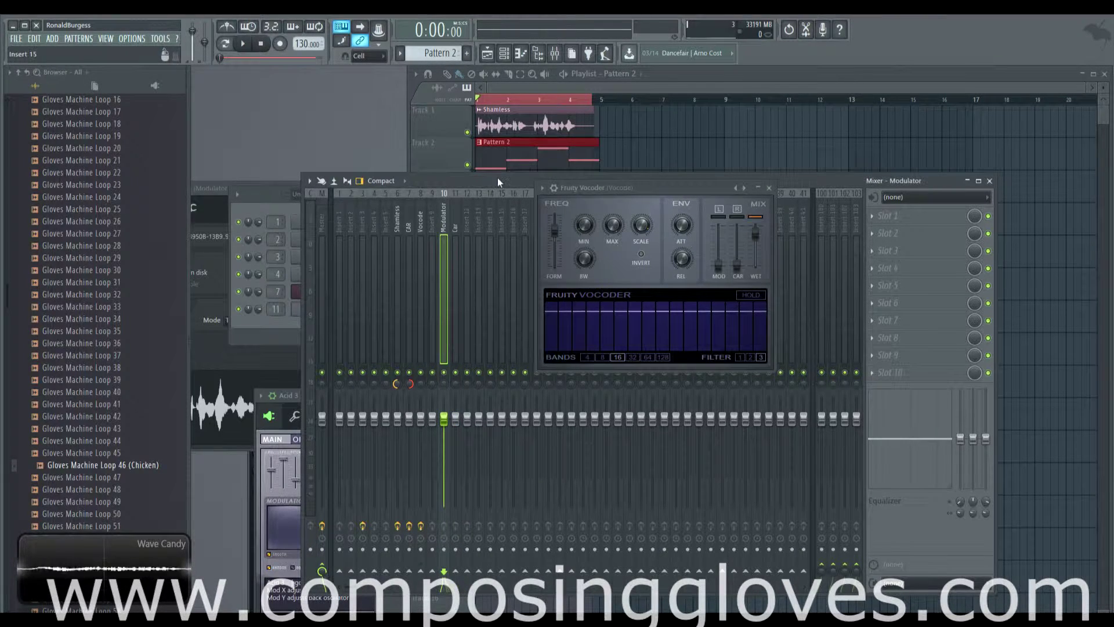
left_click_drag(496, 177, 449, 162)
left_click_drag(594, 188, 697, 173)
left_click(407, 207)
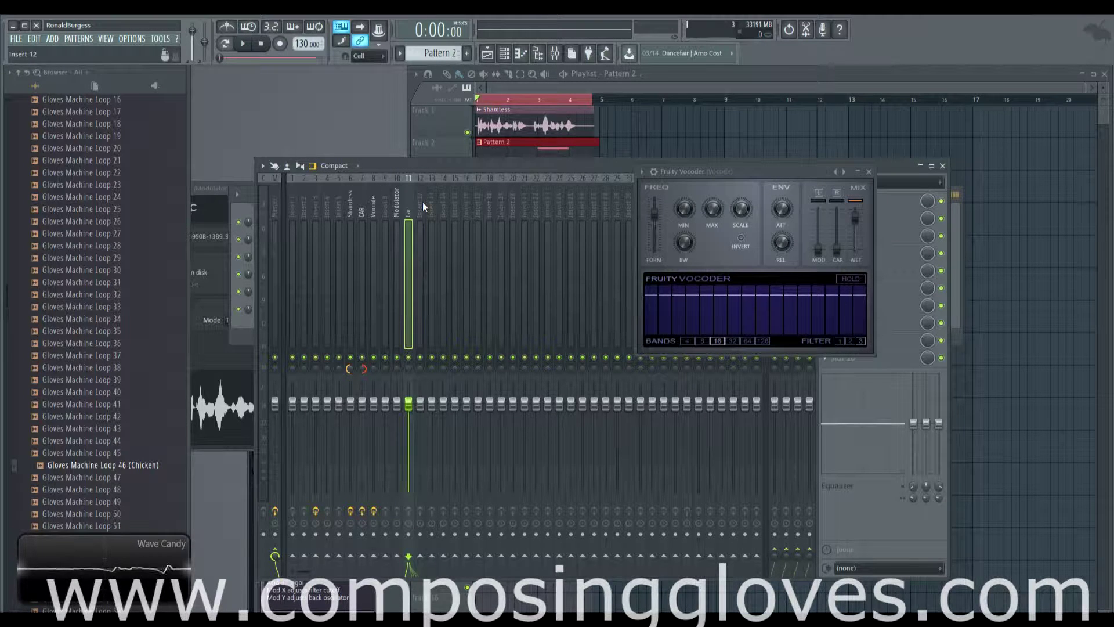
Rename mixer insert 12 as Vocoder.
right_click(423, 202)
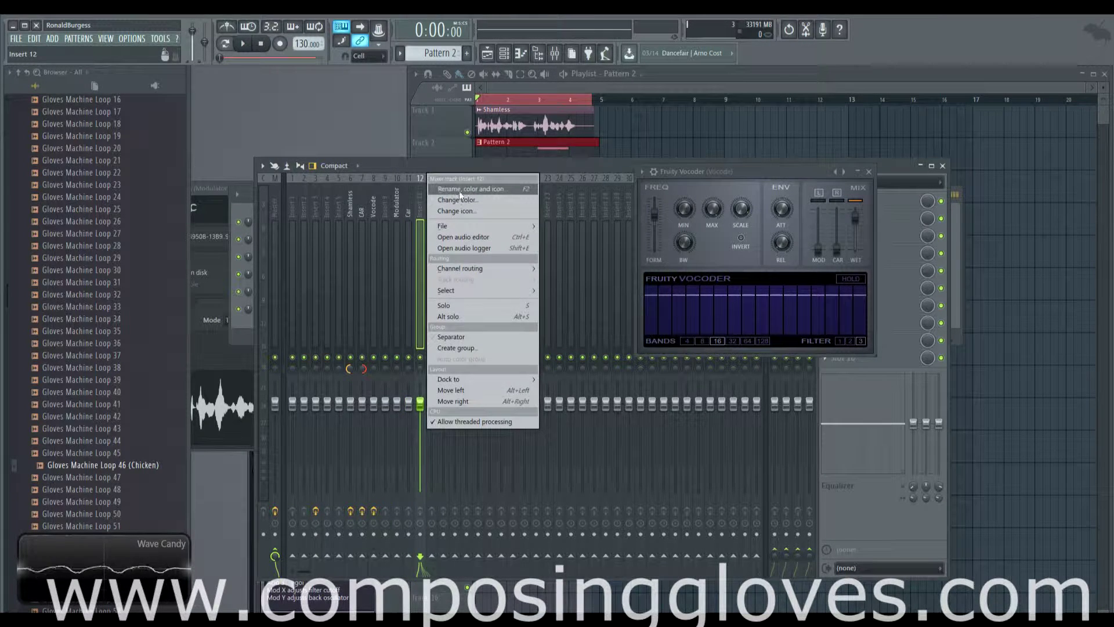
left_click(461, 188)
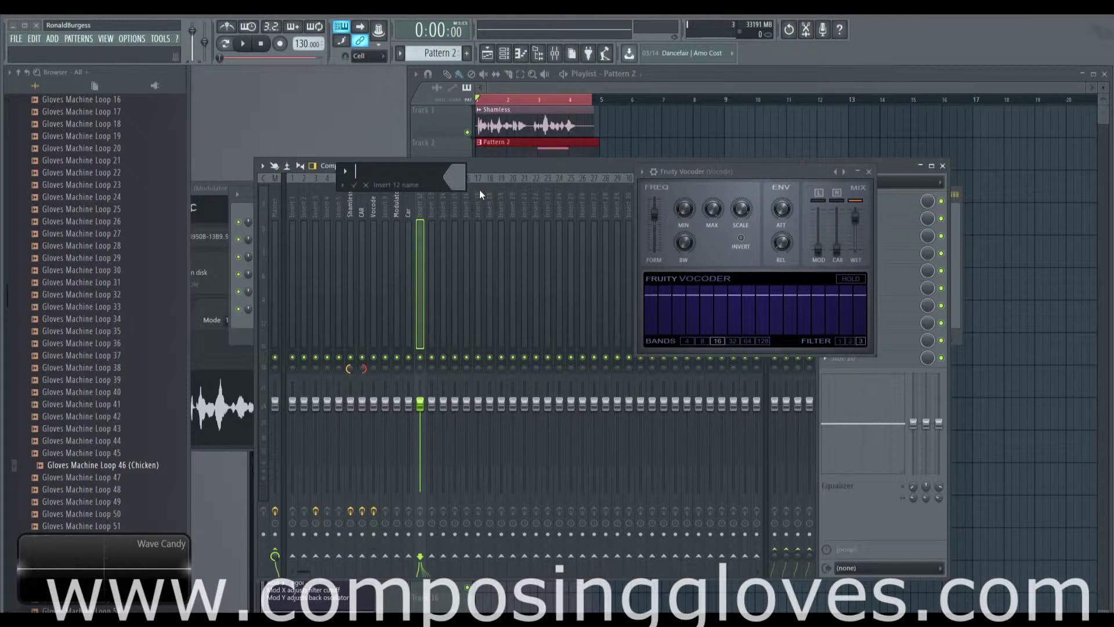
type("V")
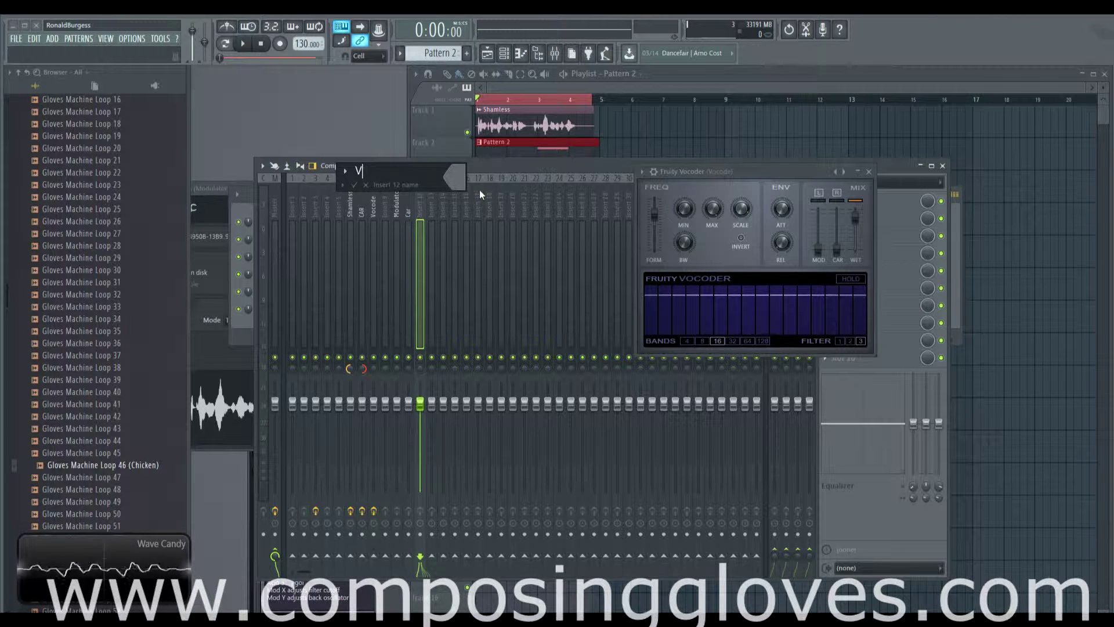
type("ocoder")
key("Return")
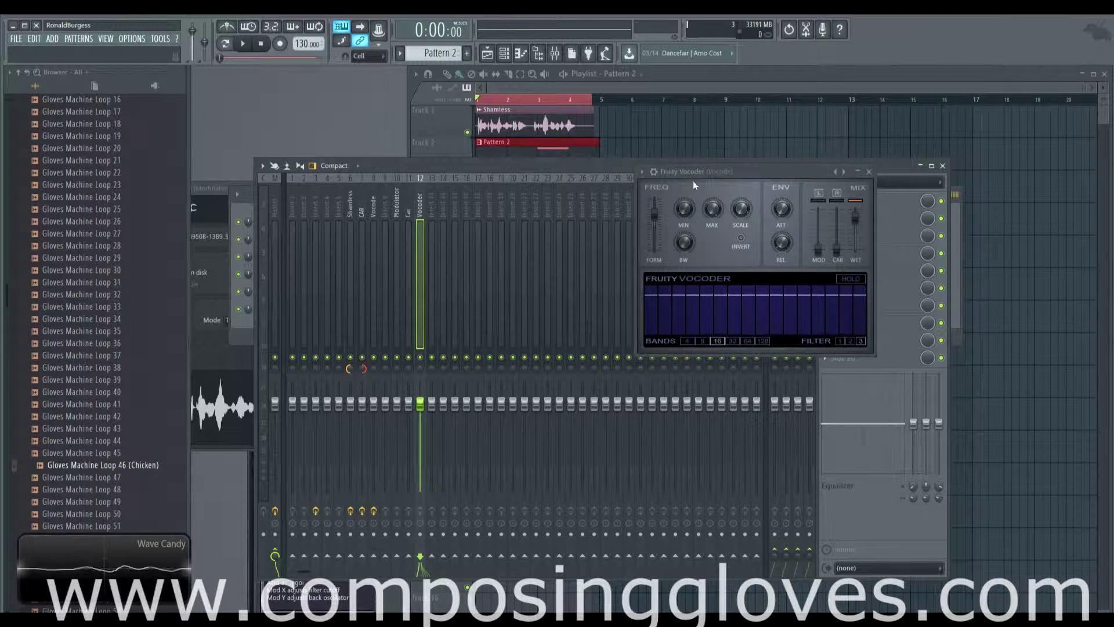
Turn off the Detached option for the old Vocode track's Fruity Vocoder and close its window.
left_click_drag(693, 172, 628, 273)
left_click(415, 211)
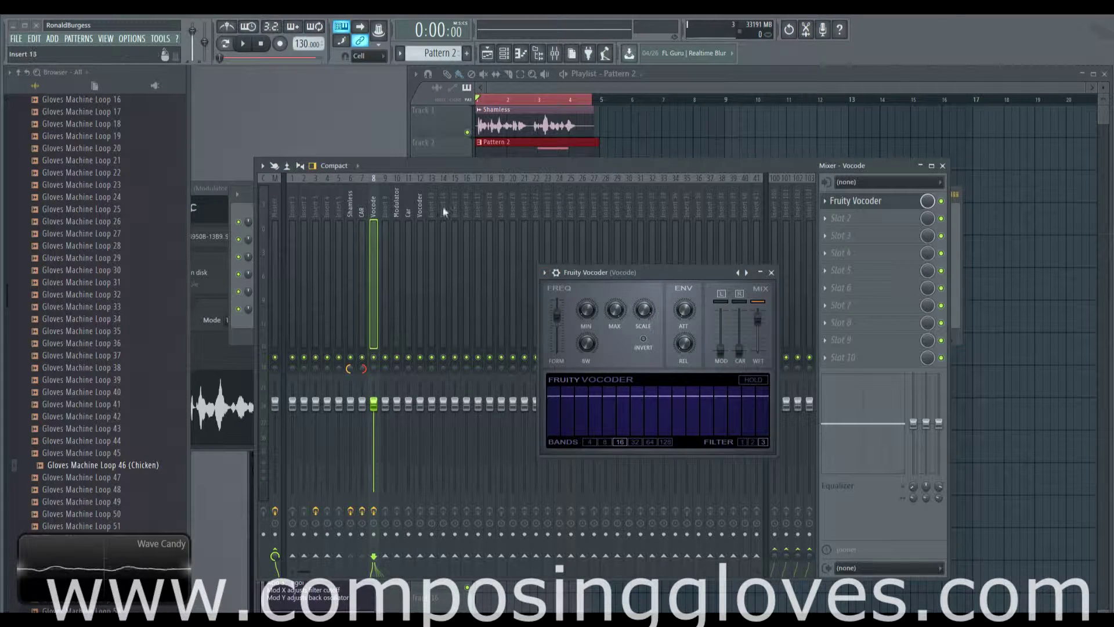
left_click(544, 272)
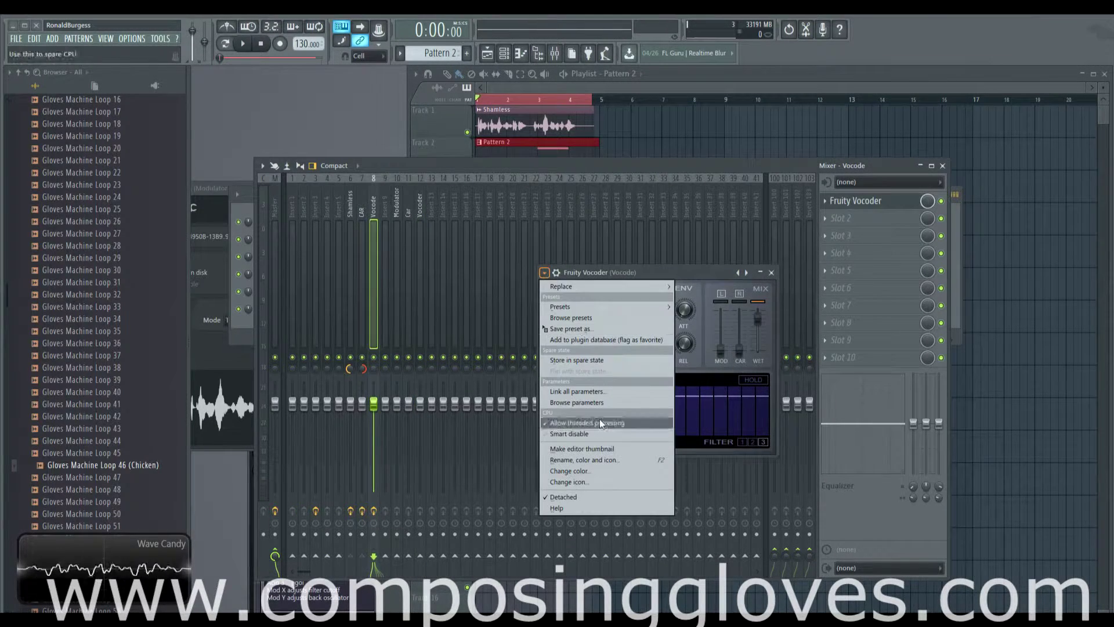
left_click(600, 497)
left_click(771, 272)
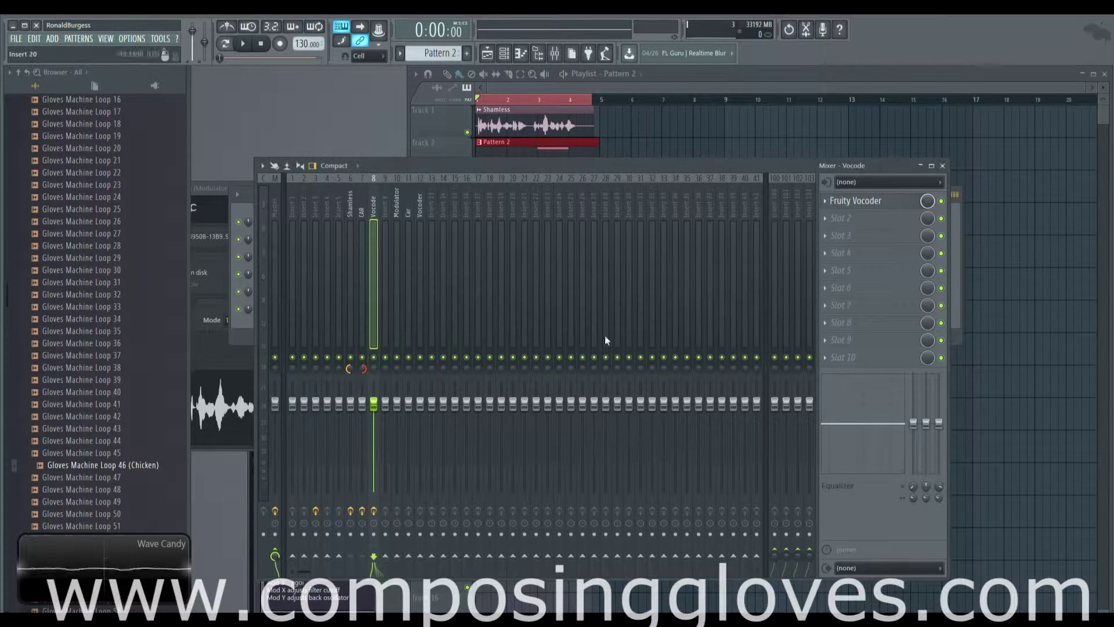
Load Fruity Vocoder into slot 1 of the Vocoder track, make its window Detached and move it clear of the named mixer tracks.
left_click(420, 201)
left_click(838, 205)
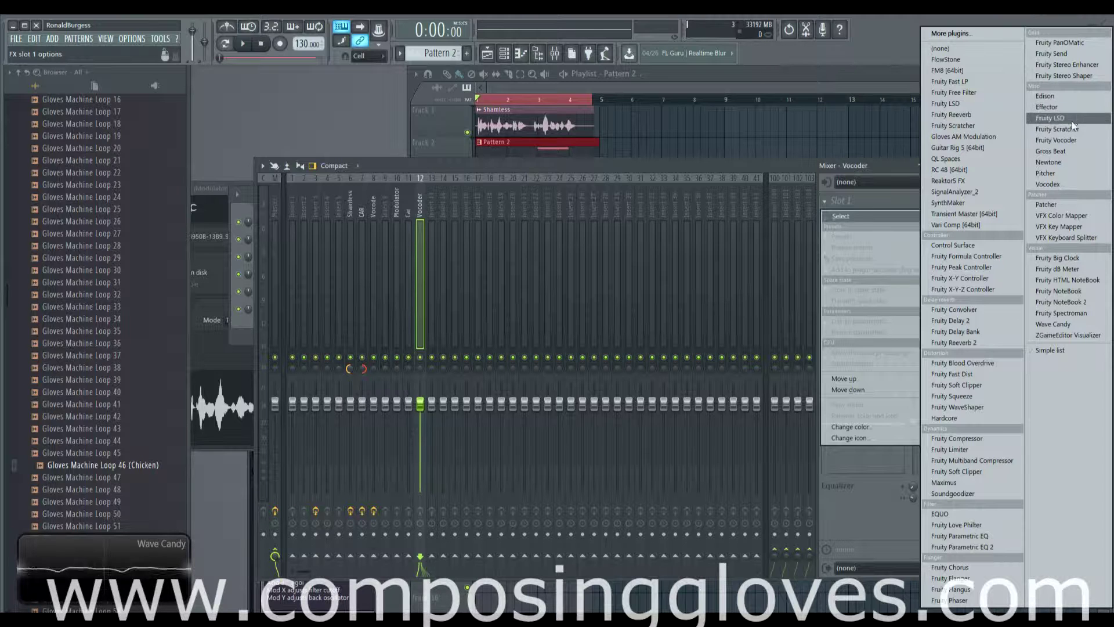
left_click(1054, 140)
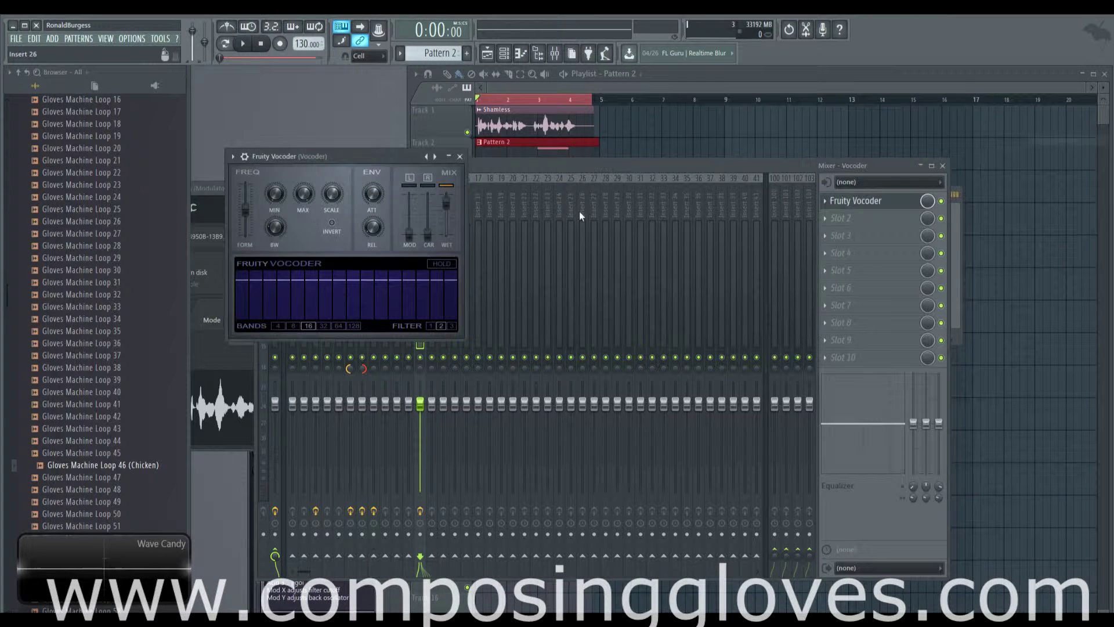
left_click(234, 156)
left_click(296, 381)
left_click_drag(357, 155, 694, 287)
Route the Modulator mixer track to the Vocoder track only.
left_click(403, 208)
left_click(401, 208)
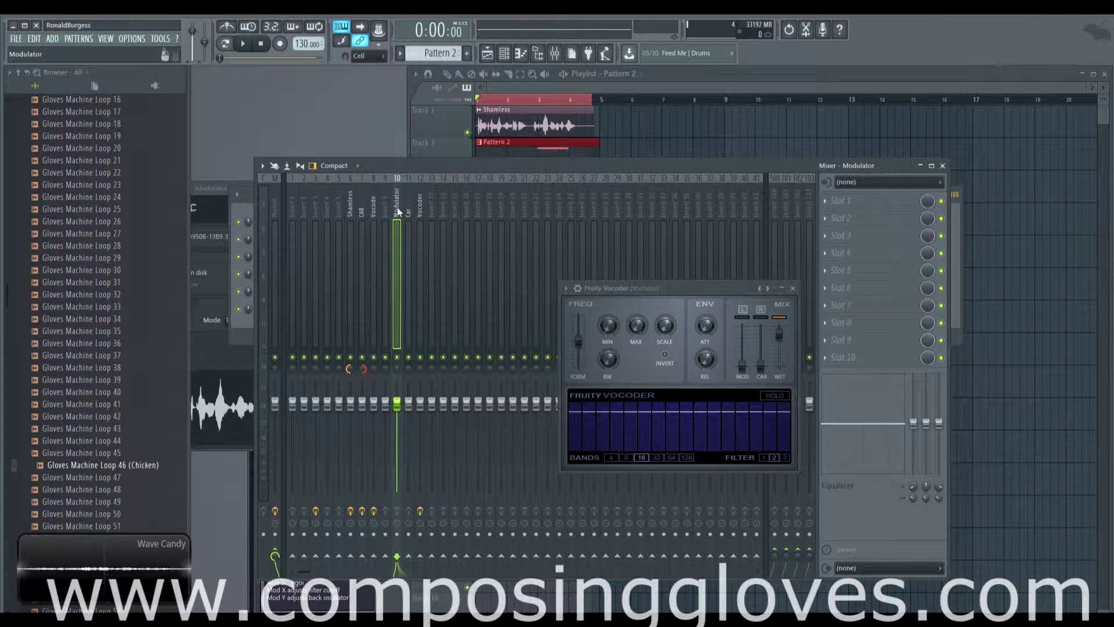
right_click(421, 557)
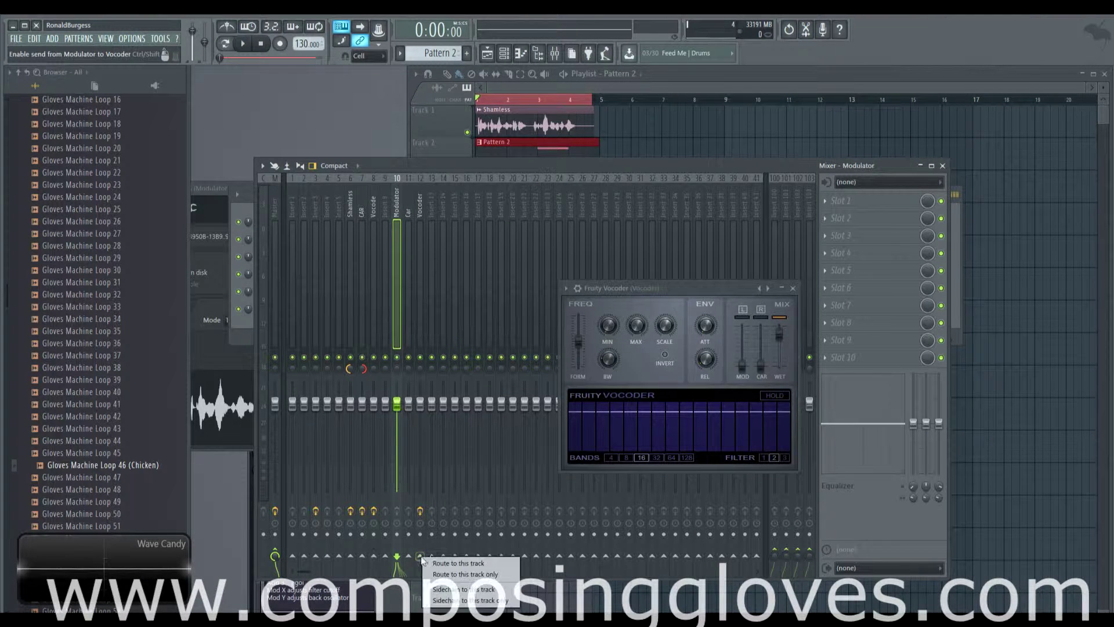
left_click(495, 579)
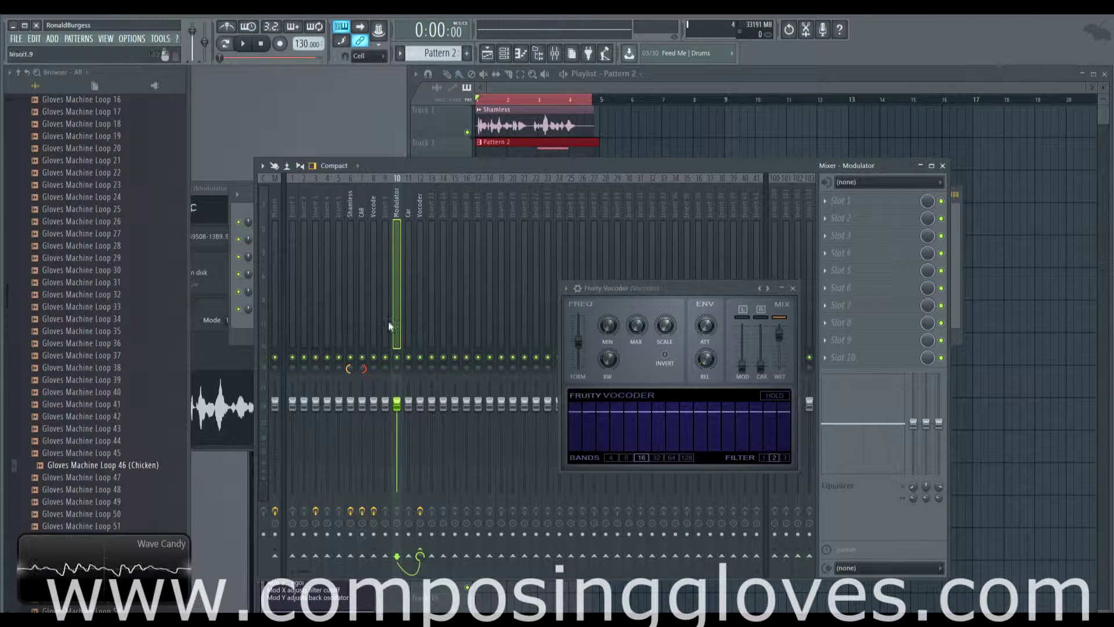
Route the Car mixer track to the Vocoder track only.
left_click(412, 209)
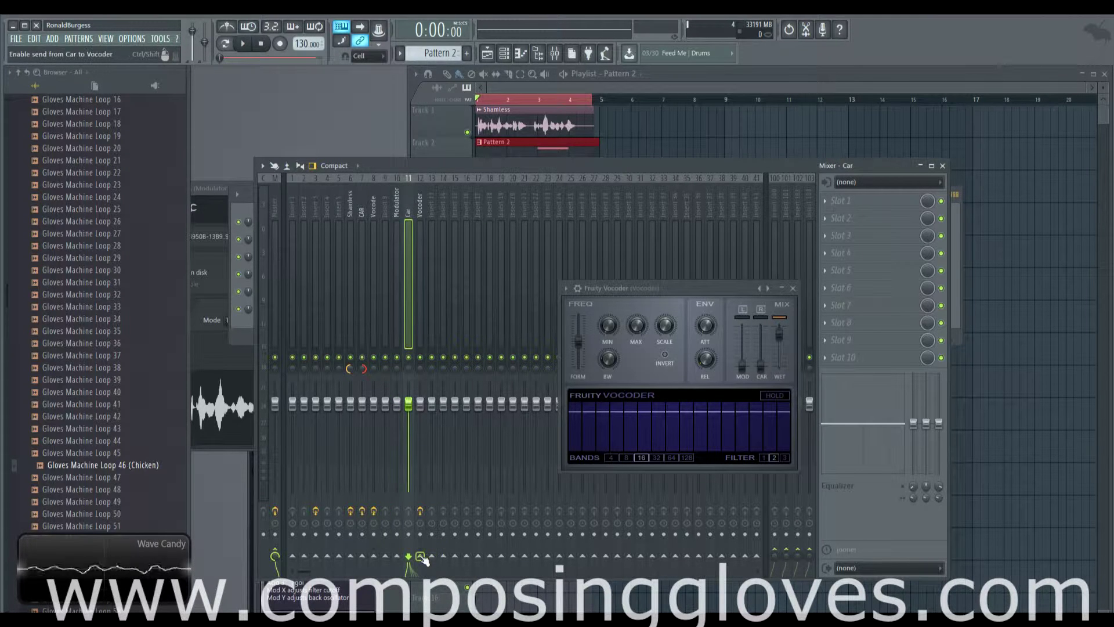
right_click(421, 557)
left_click(485, 574)
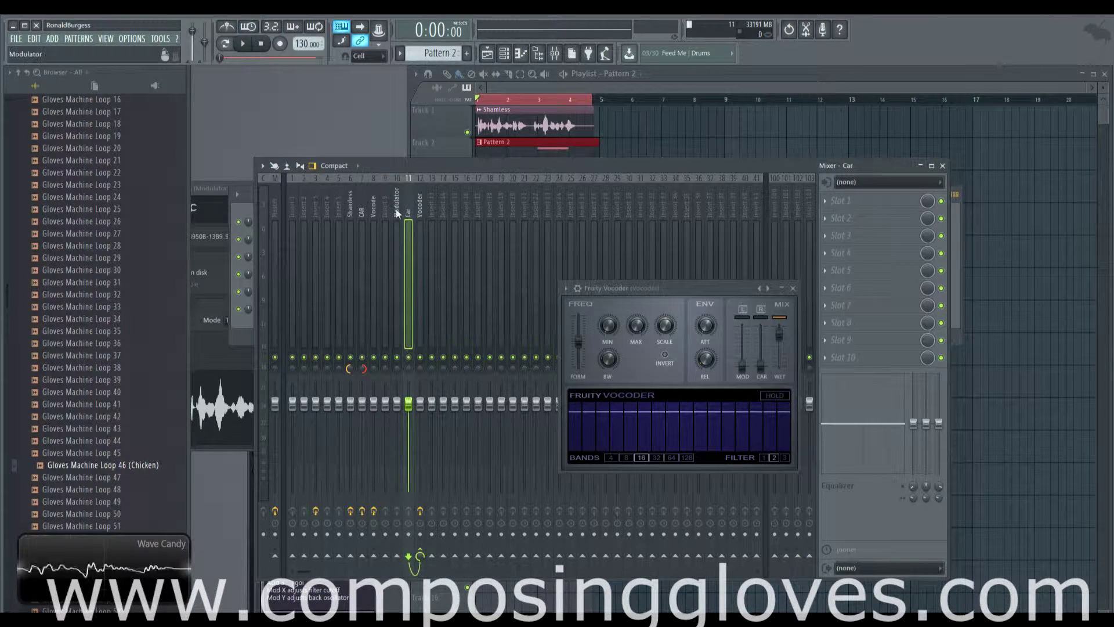
Select the Vocoder track and play the song briefly to check the signal reaching the new Fruity Vocoder.
left_click(418, 207)
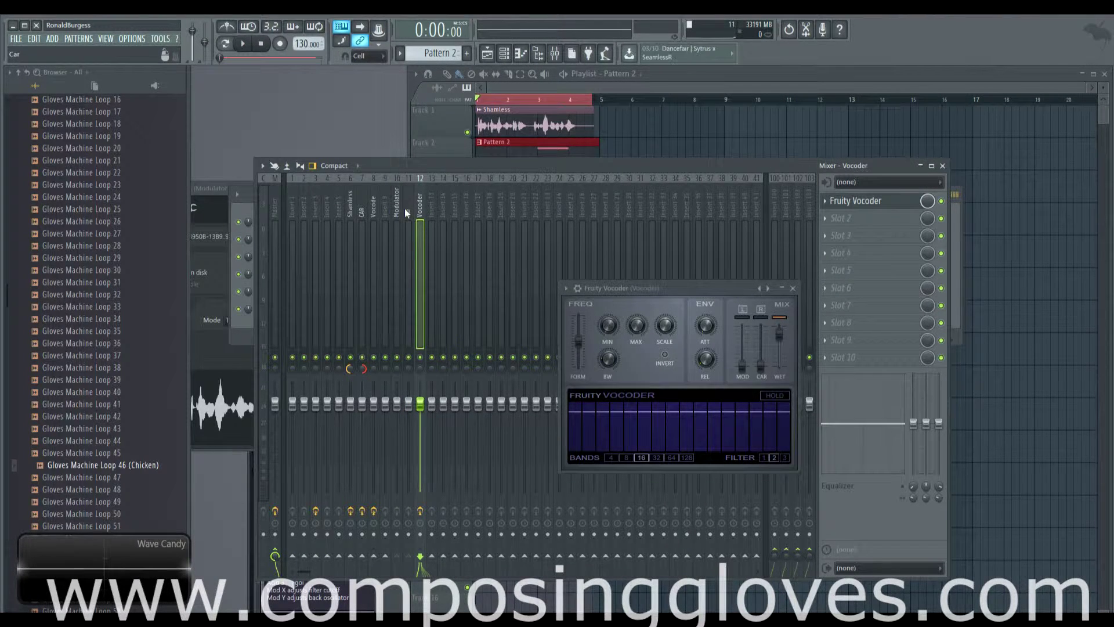
key("space")
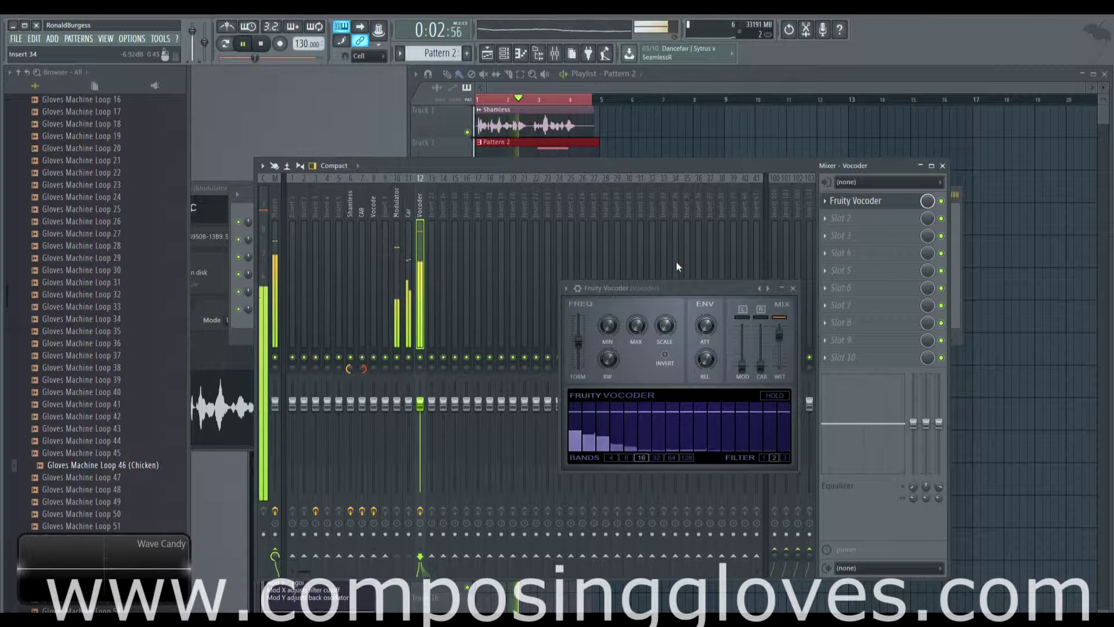
key("space")
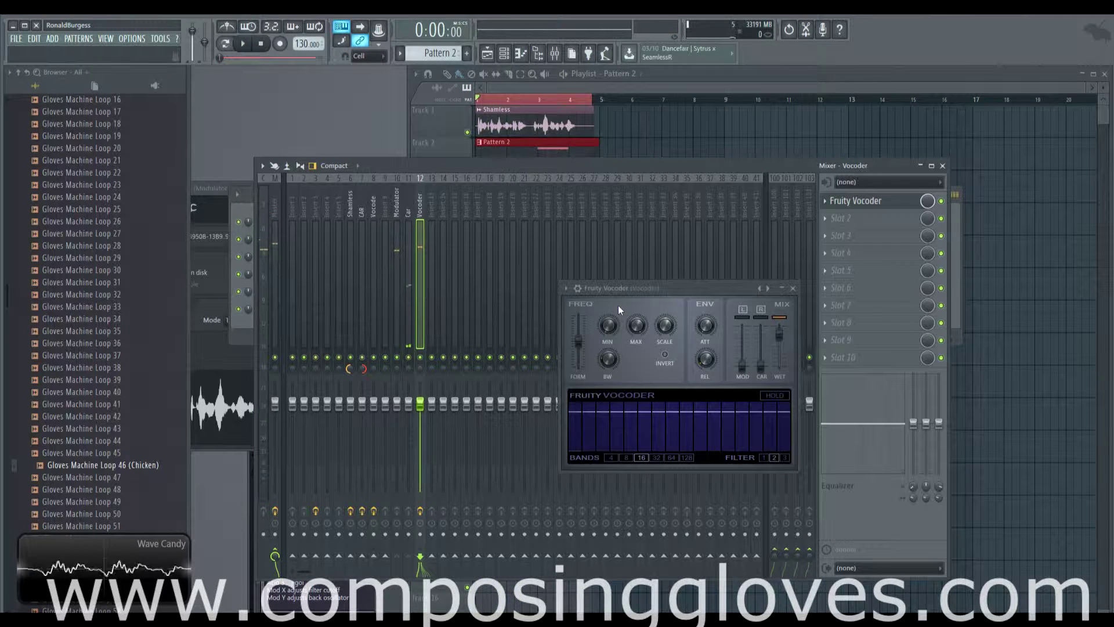
Transpose all the Acid 3 notes up two octaves in the piano roll, so the first note sits on C5.
key("F6")
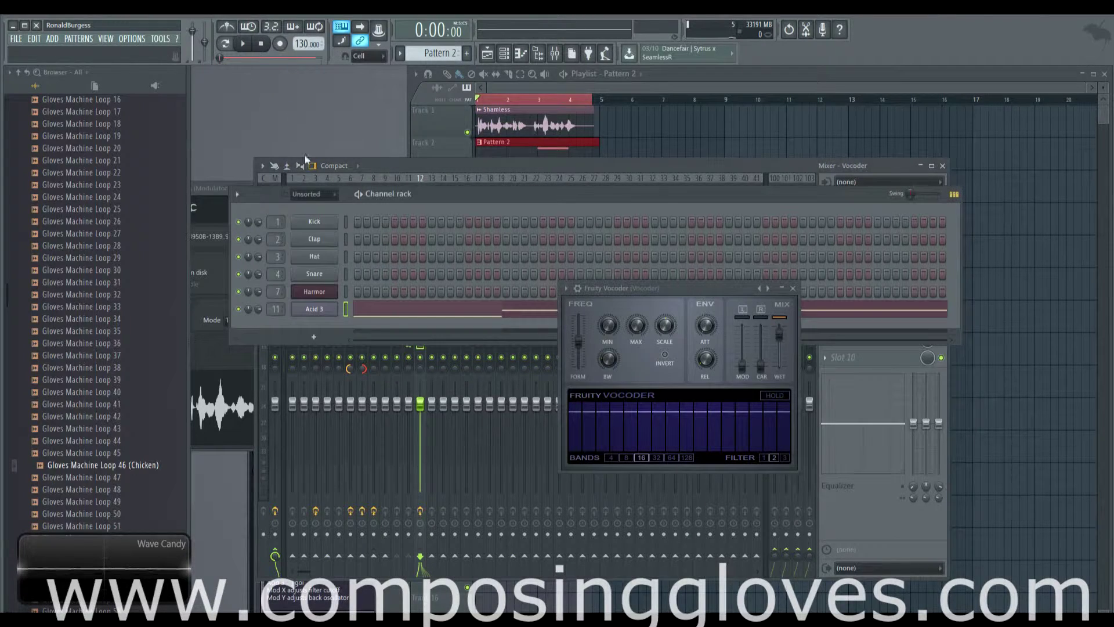
left_click(388, 318)
scroll(397, 334, "down", 4)
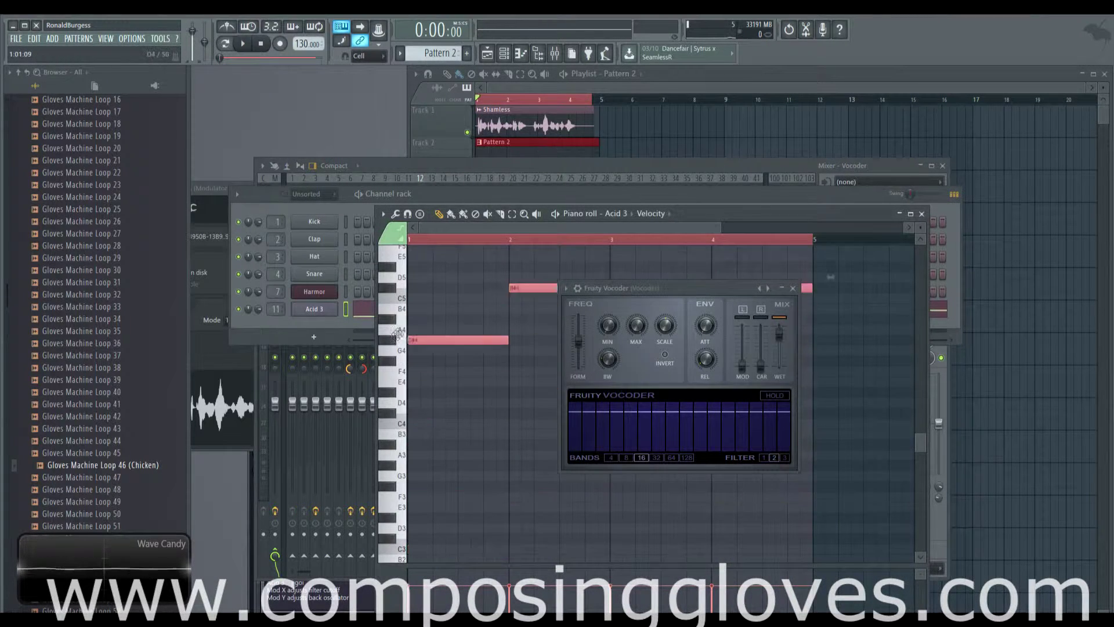
left_click_drag(397, 335, 405, 290)
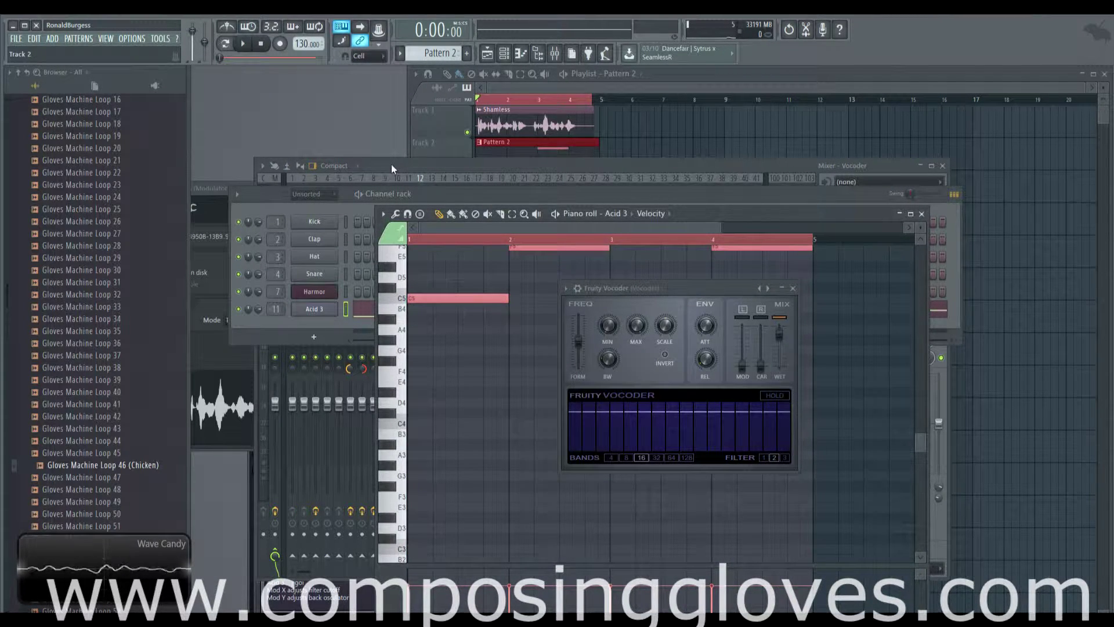
key("F6")
Pan the Modulator track fully left and the Car track fully right in the mixer, and play the song to check the vocoding.
left_click(555, 54)
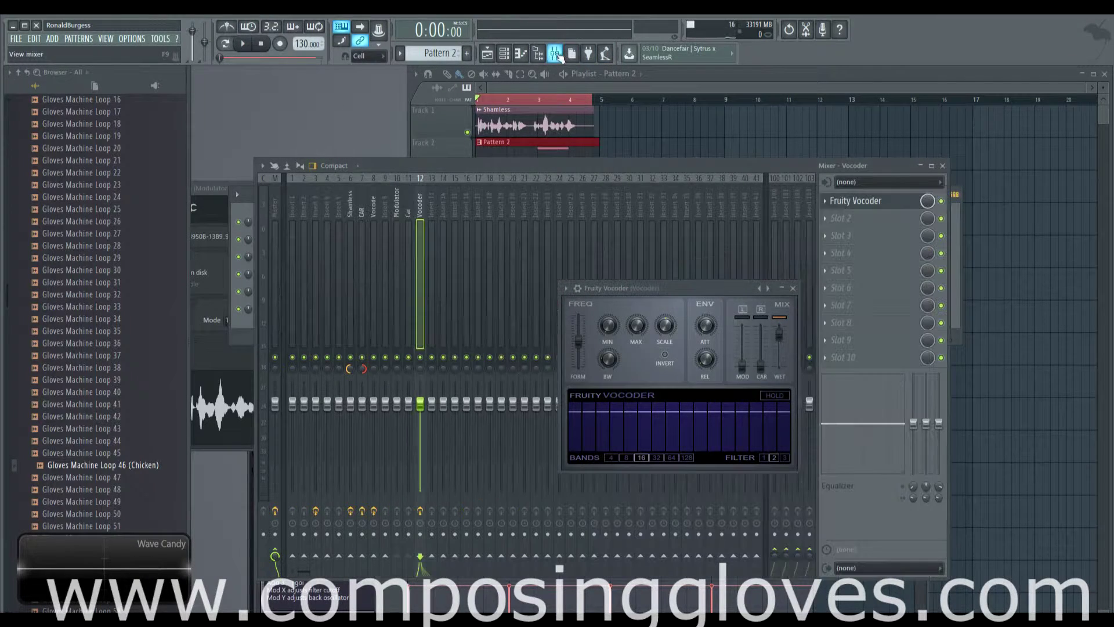
left_click(400, 213)
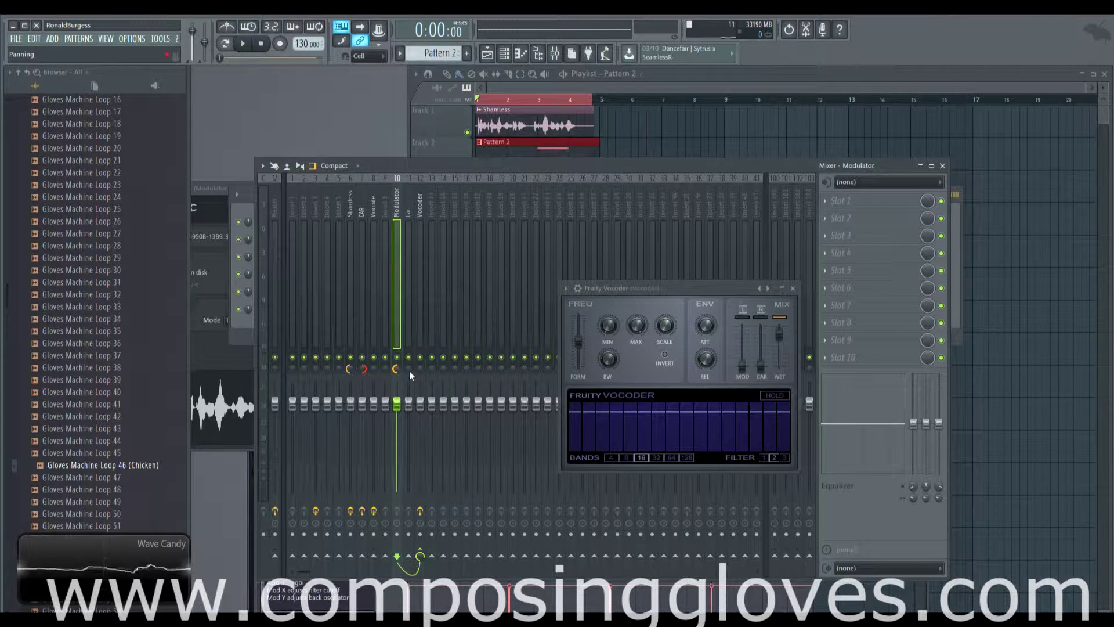
left_click_drag(409, 371, 409, 325)
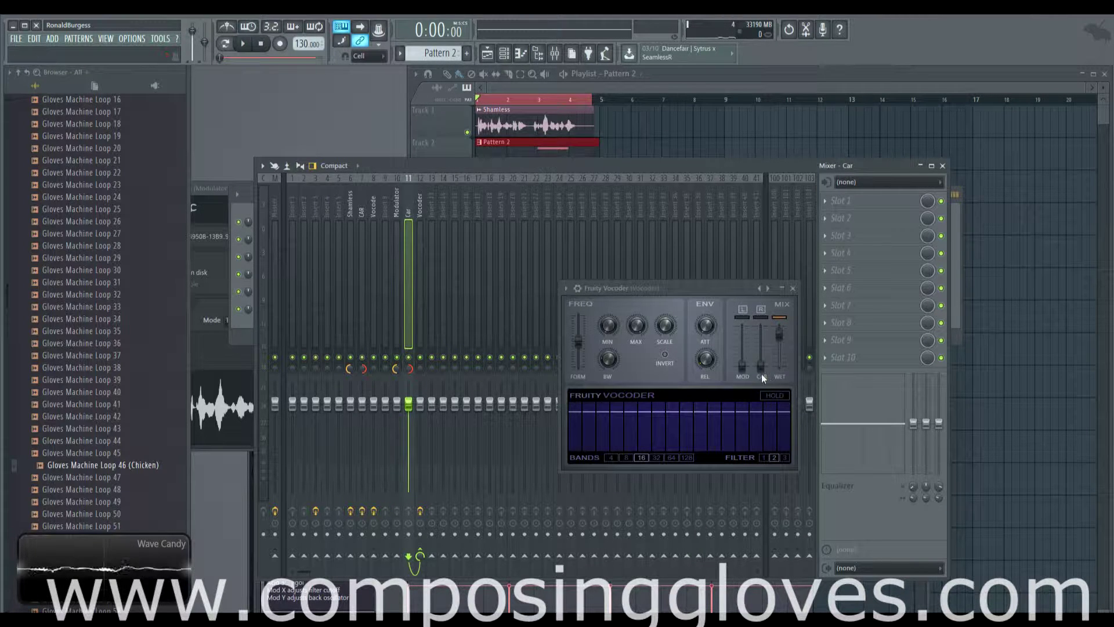
key("space")
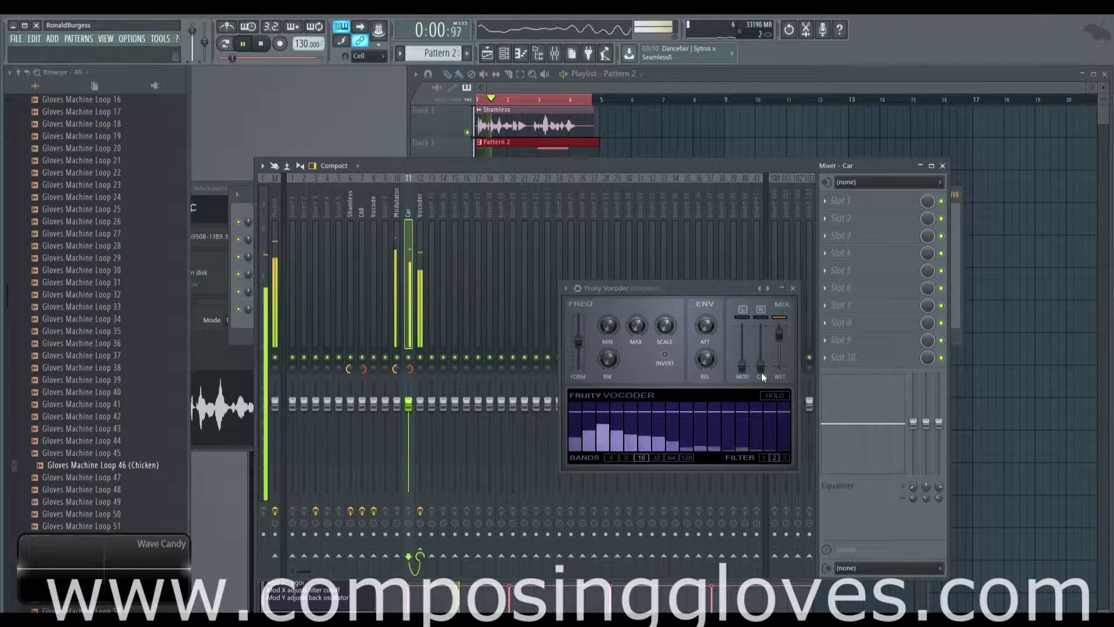
key("space")
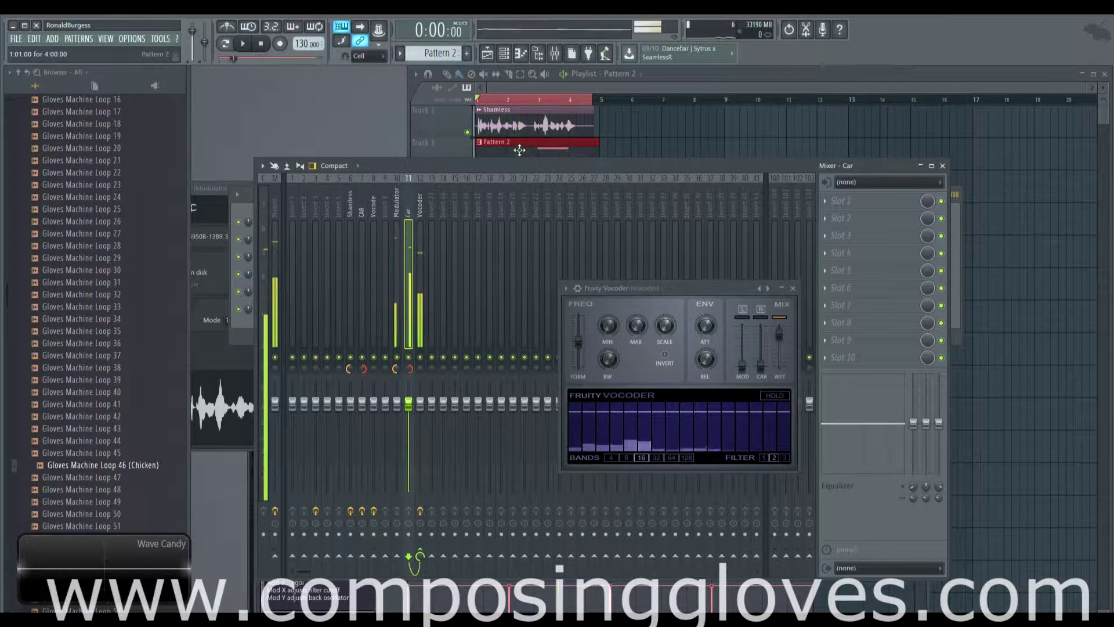
Load the Figment preset into the Acid 3 channel's Sytrus and play the song briefly.
key("F6")
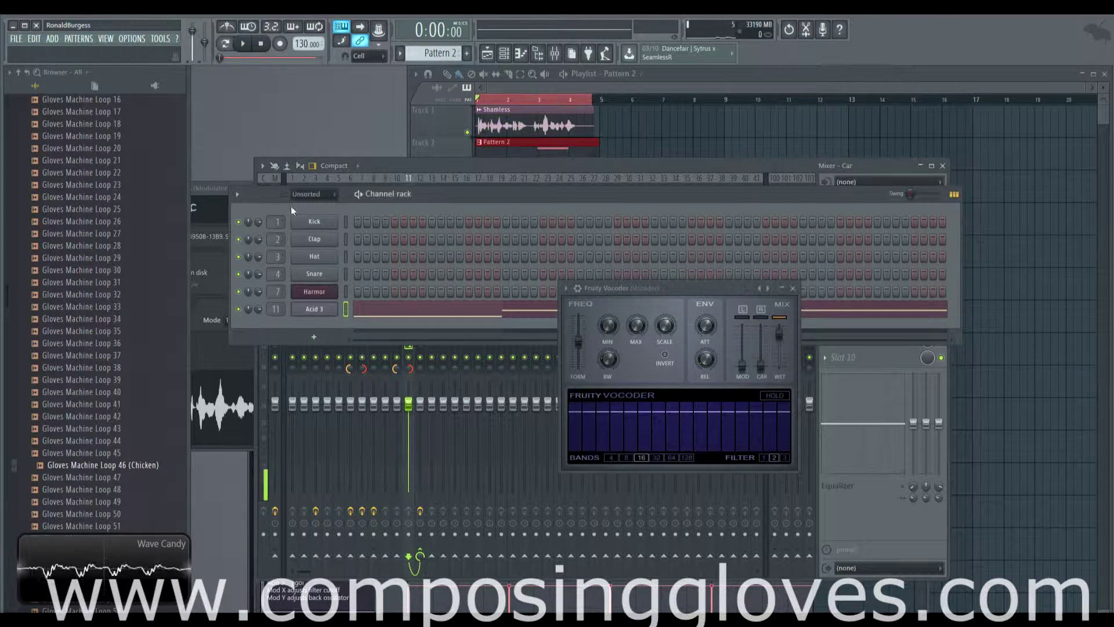
left_click(317, 310)
left_click(271, 395)
mouse_move(303, 398)
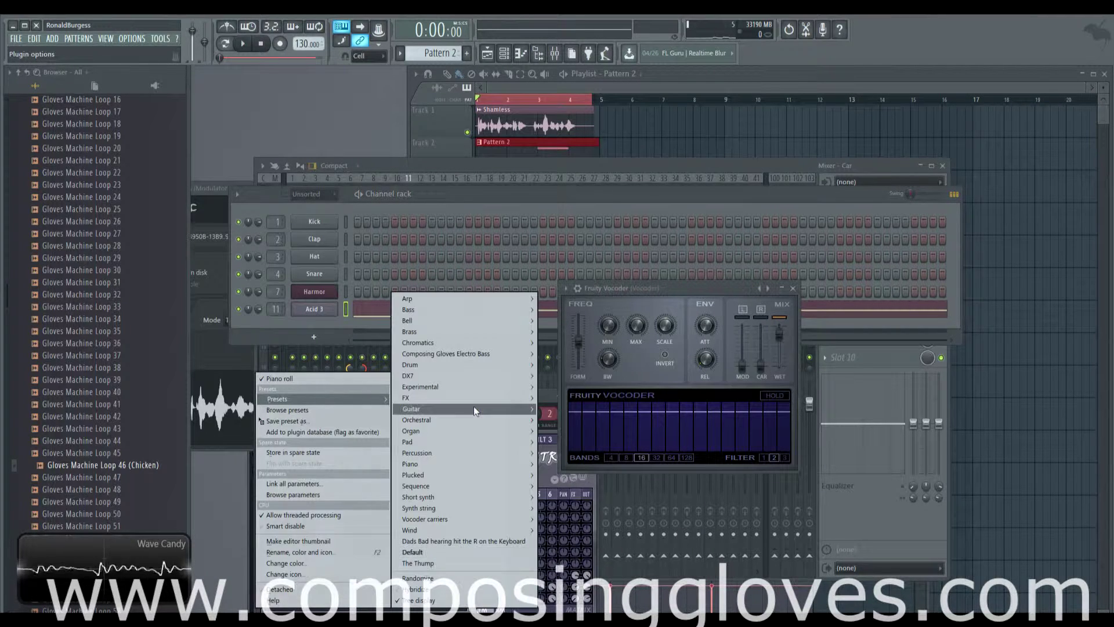
mouse_move(474, 406)
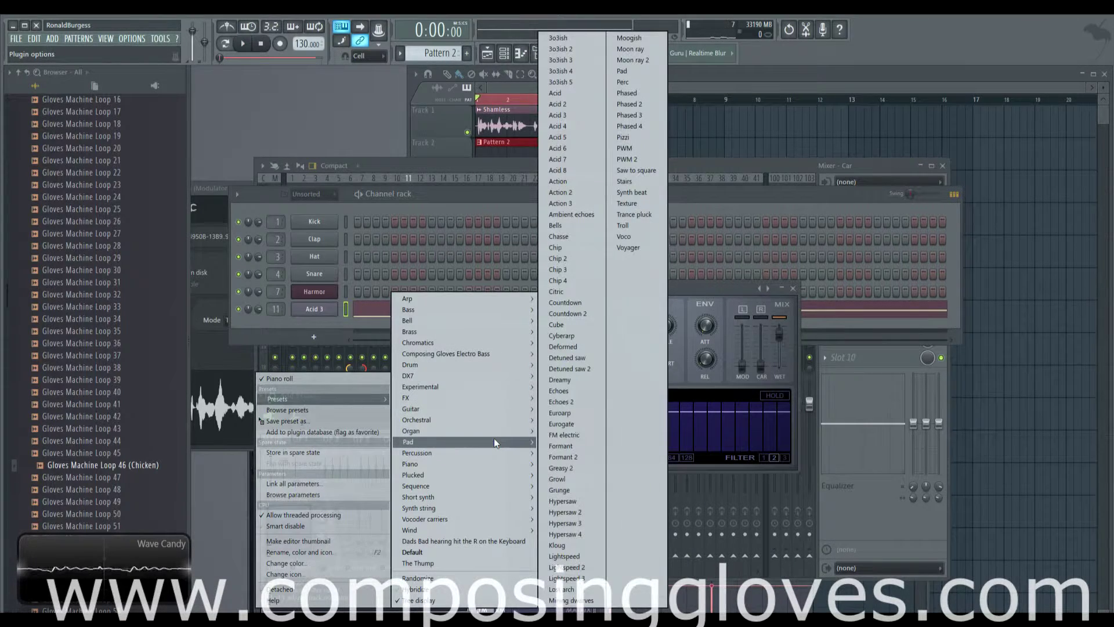
mouse_move(493, 439)
left_click(582, 402)
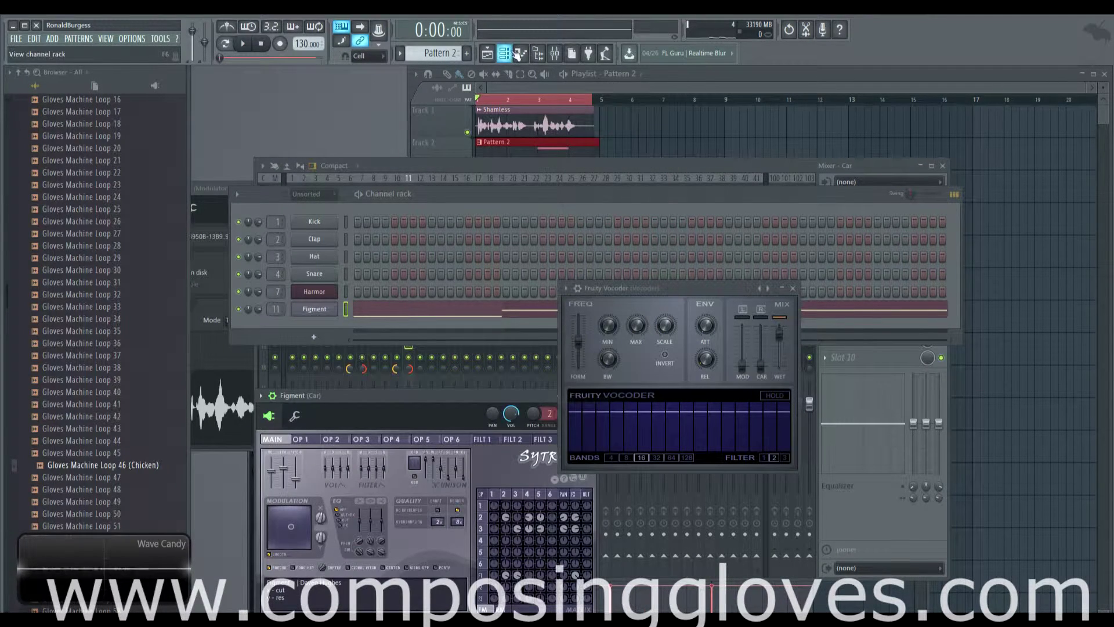
key("space")
key("space")
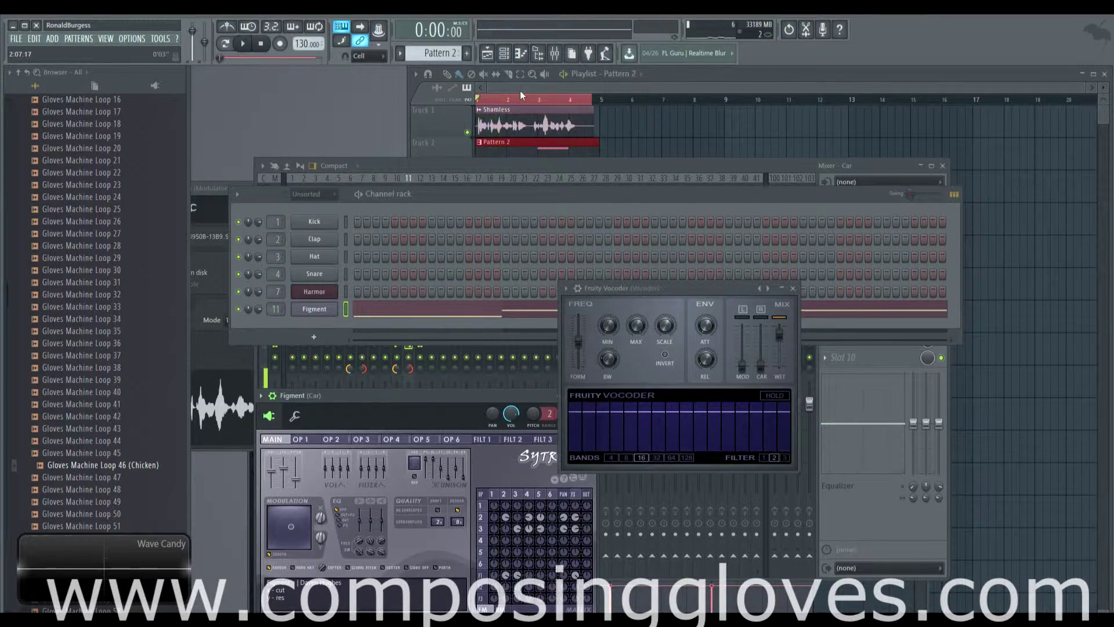
Stack copies of all the Figment notes a fifth and an octave above the originals in the piano roll, giving F5, C6 and F6 in bar 2.
left_click(509, 152)
double_click(508, 161)
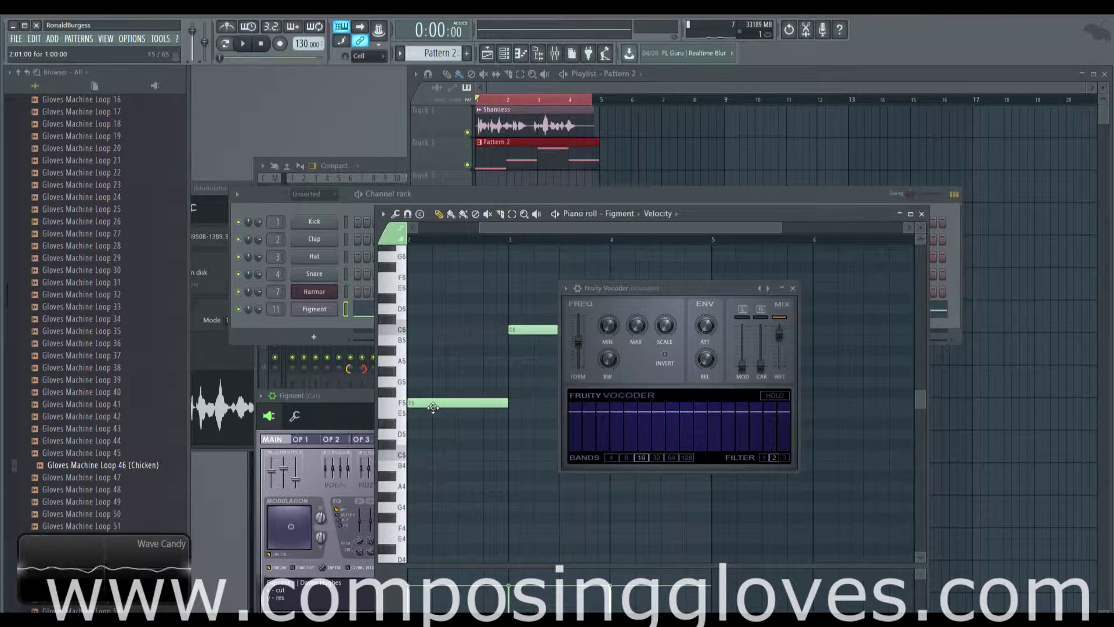
key("ctrl+a")
left_click_drag(435, 403, 424, 333)
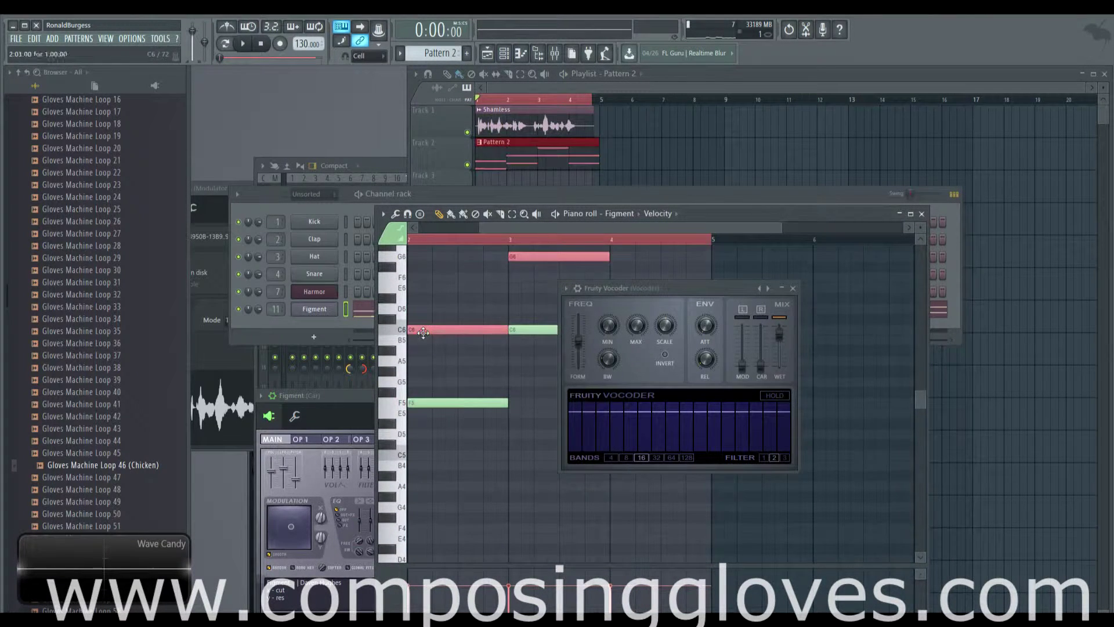
scroll(432, 371, "up", 2)
left_click_drag(428, 391, 456, 340)
Play the song, move the Figment channel's Sytrus window aside and switch it to the Firth of fith preset.
key("space")
left_click(316, 310)
key("space")
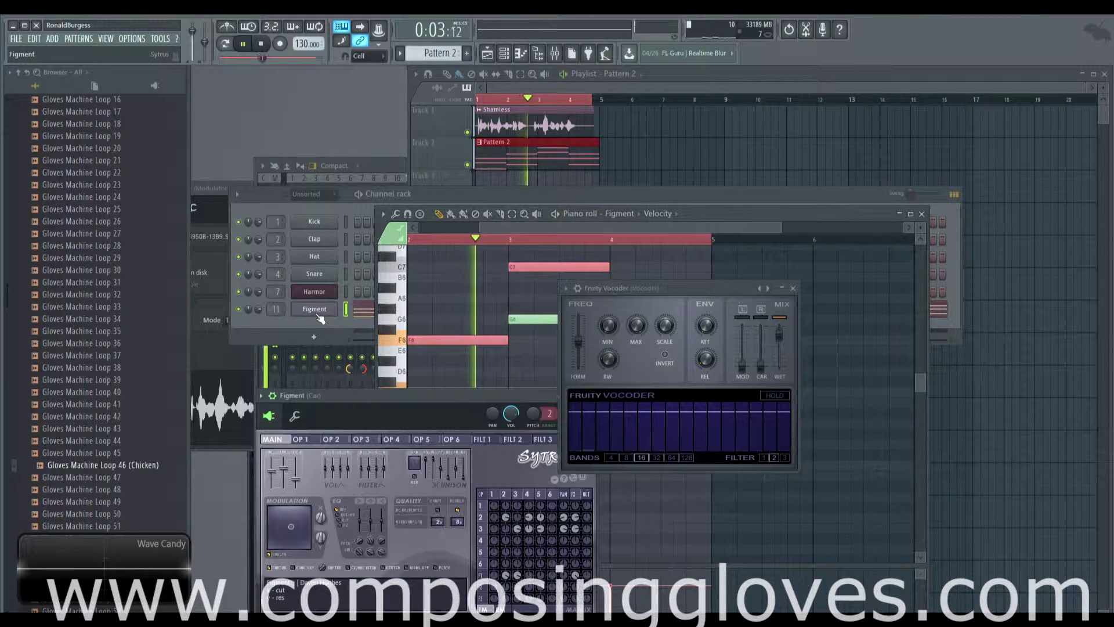
left_click_drag(475, 396, 384, 286)
left_click(476, 285)
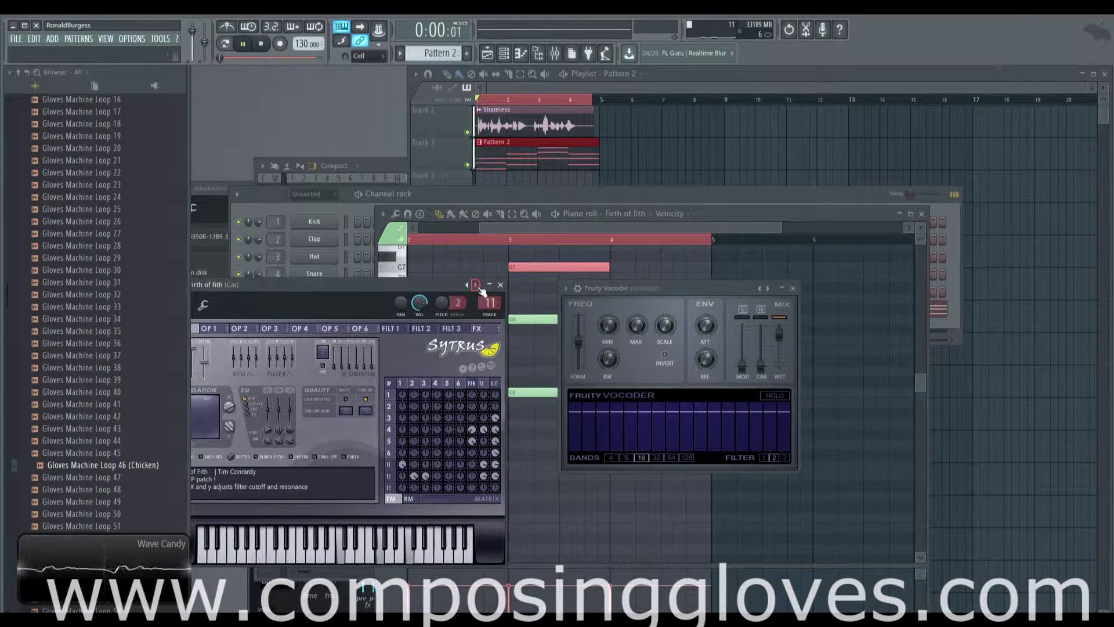
key("space")
key("space")
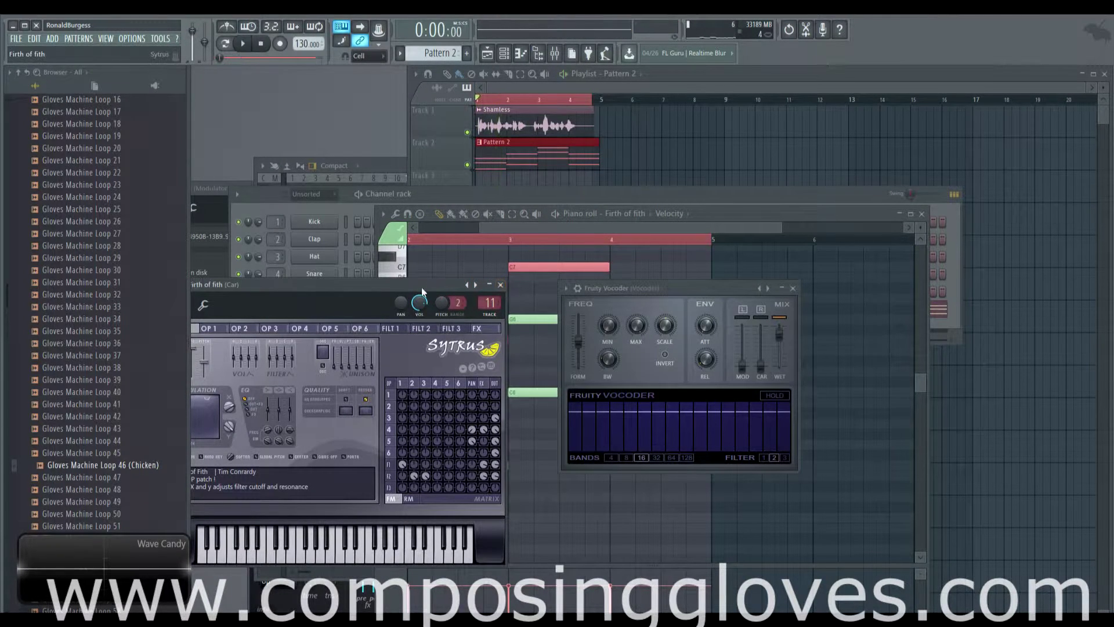
Close the Firth of fith Sytrus window, bring the playlist forward and play the song through the vocoder.
left_click_drag(253, 291, 282, 294)
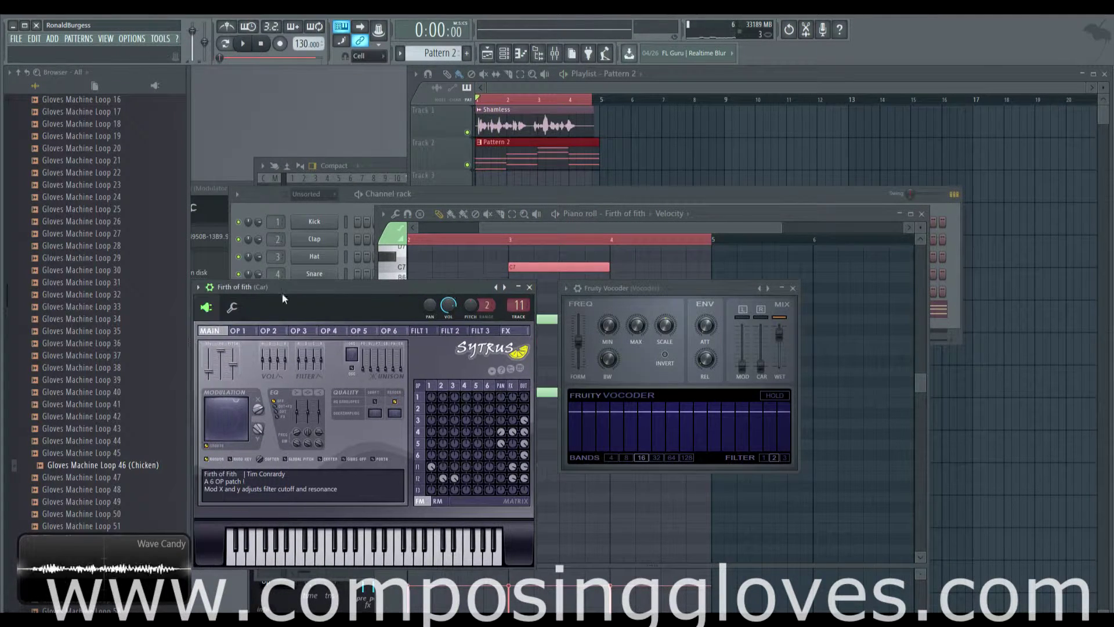
left_click(529, 287)
left_click(489, 86)
key("space")
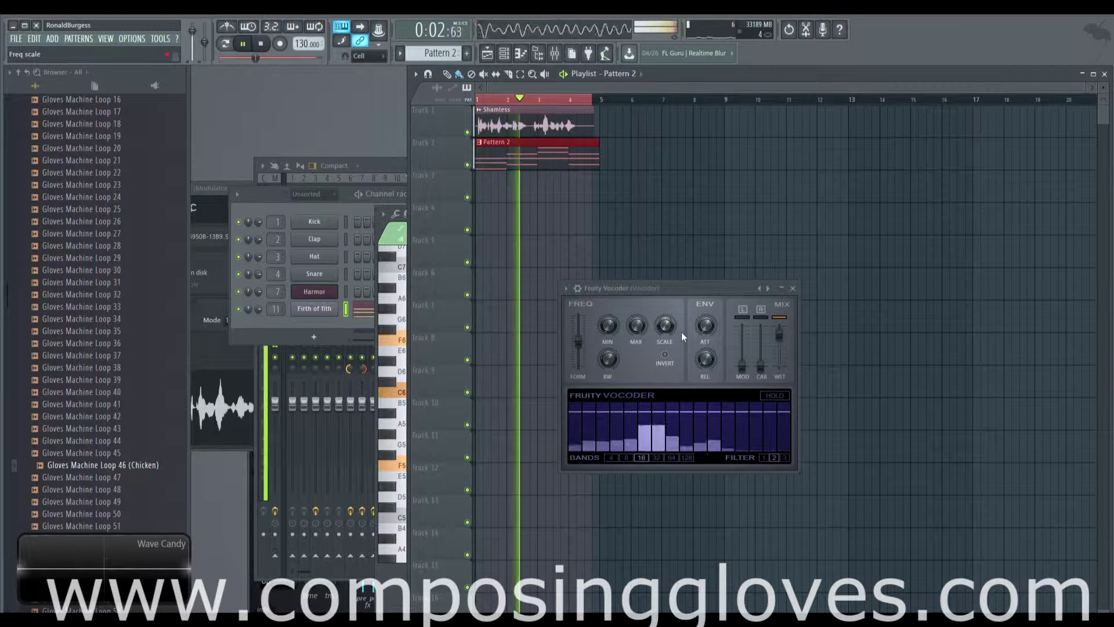
key("space")
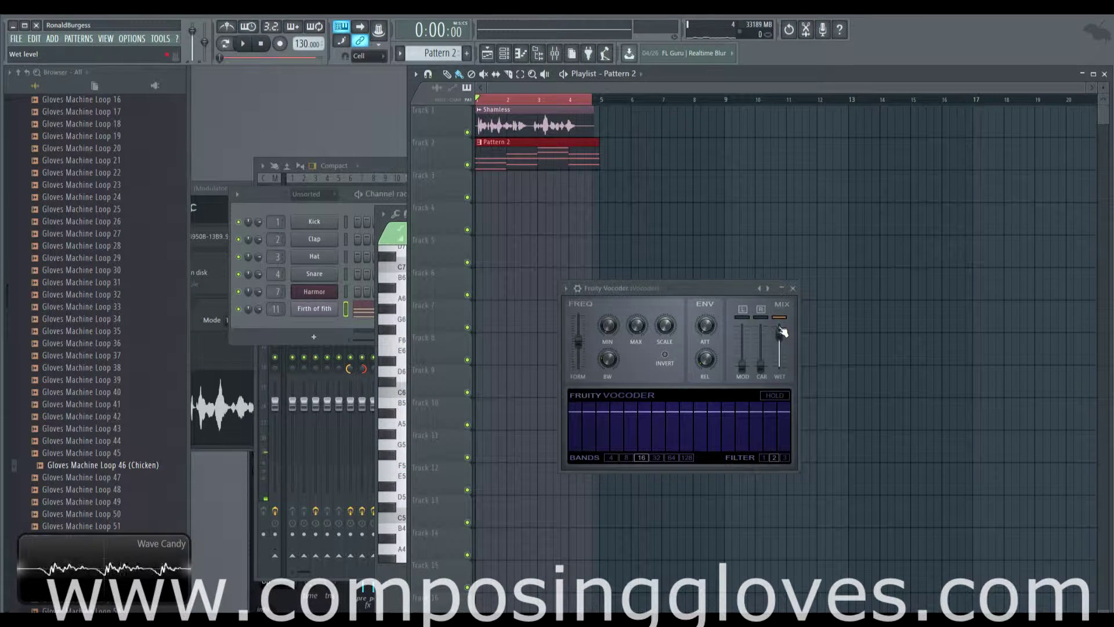
Lower the vocoder's wet level to minimum, raise its carrier level to 125% and play the song with each setting.
left_click_drag(783, 334, 783, 371)
key("space")
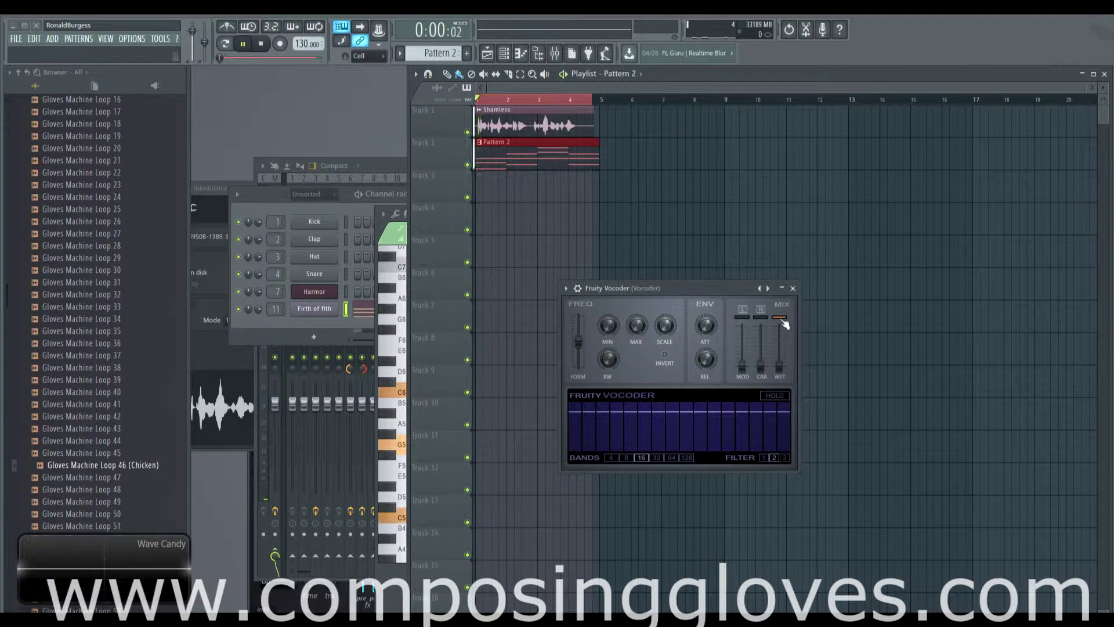
key("space")
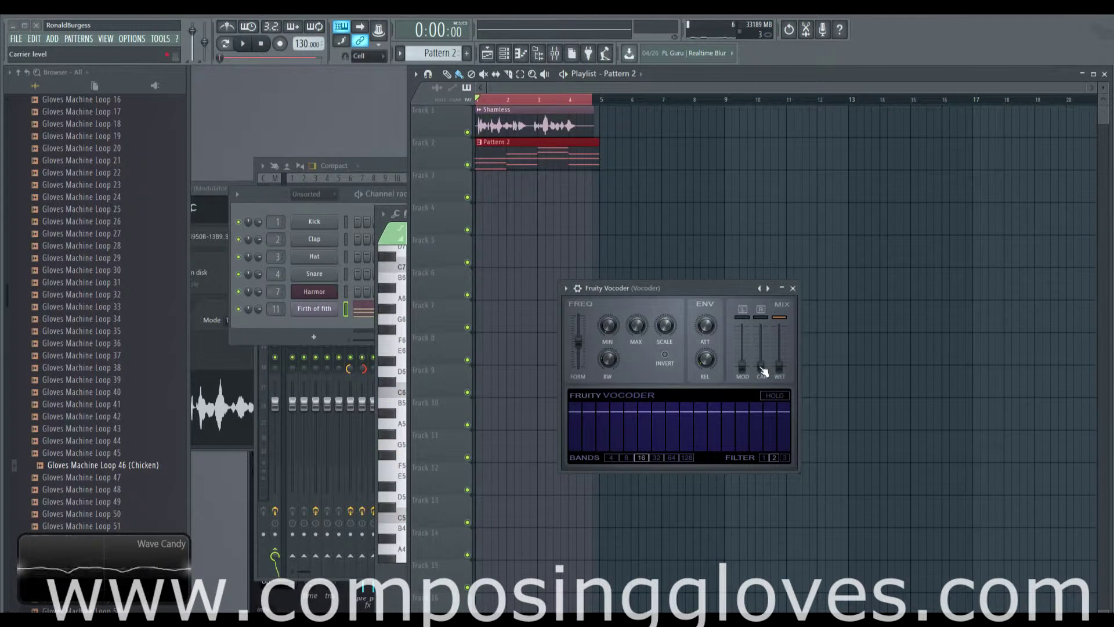
left_click_drag(761, 364, 764, 329)
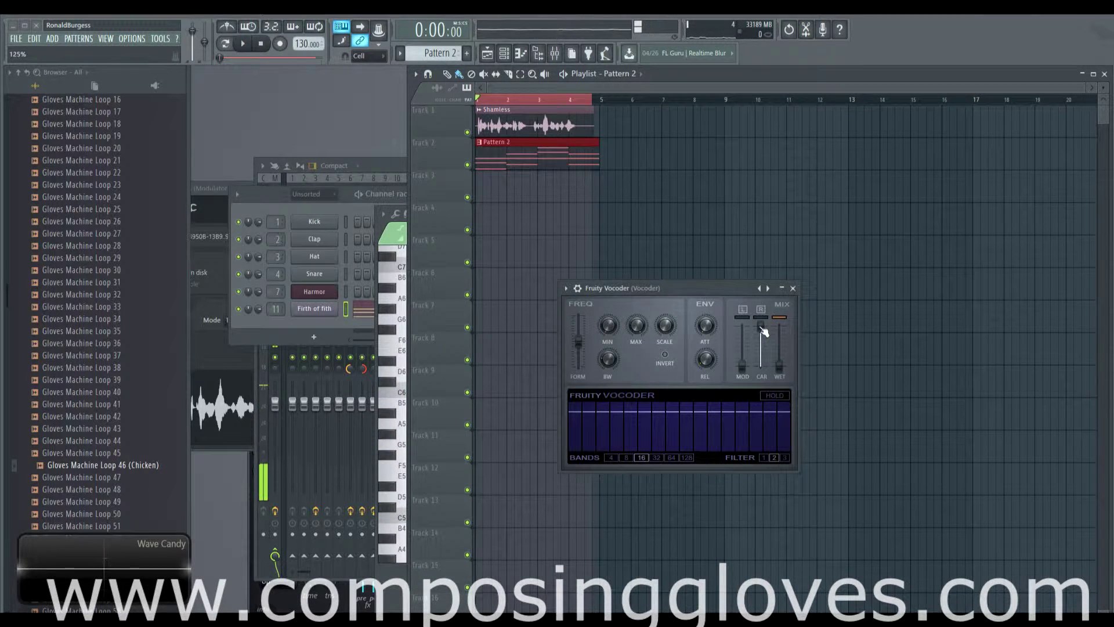
key("space")
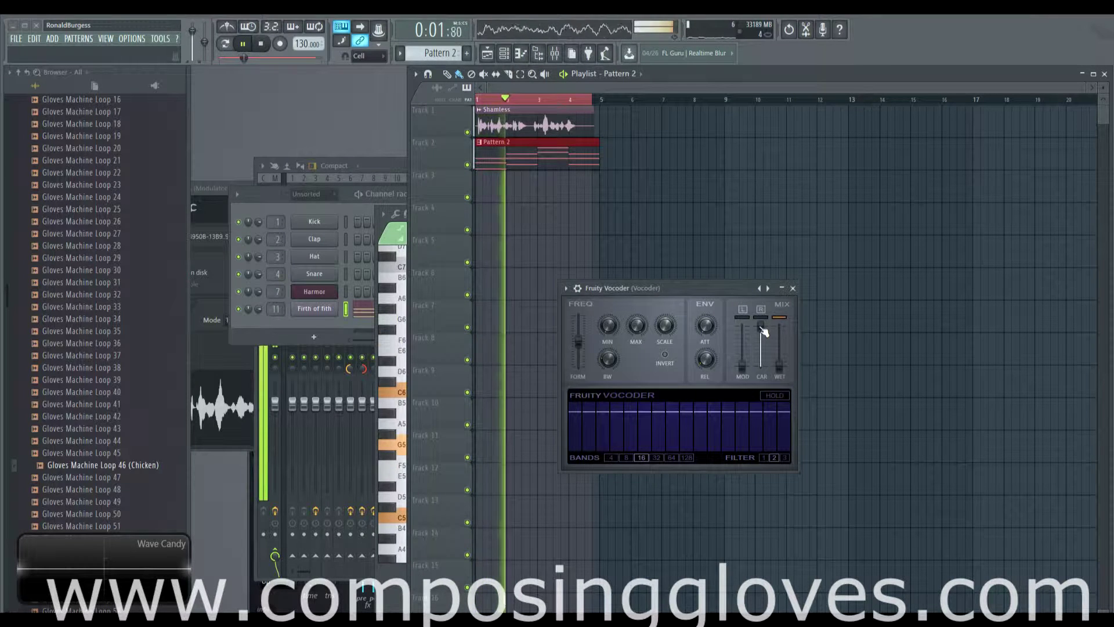
key("space")
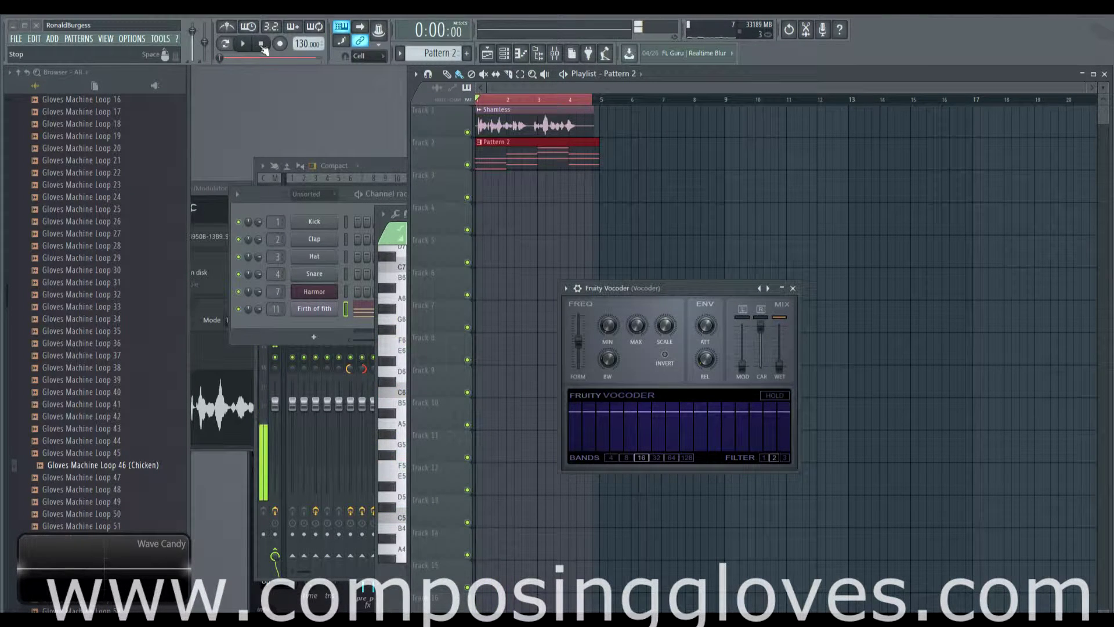
Return the carrier level to minimum, raise the modulator level and play the song while listening to the carrier and the modulator outputs.
left_click(759, 318)
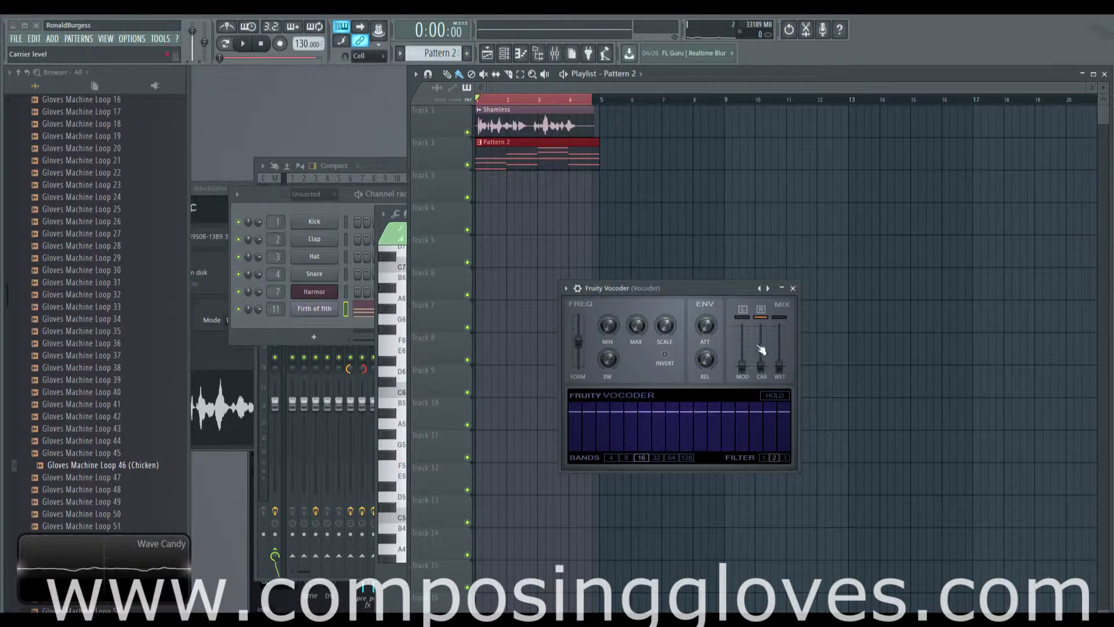
left_click_drag(741, 364, 745, 330)
key("space")
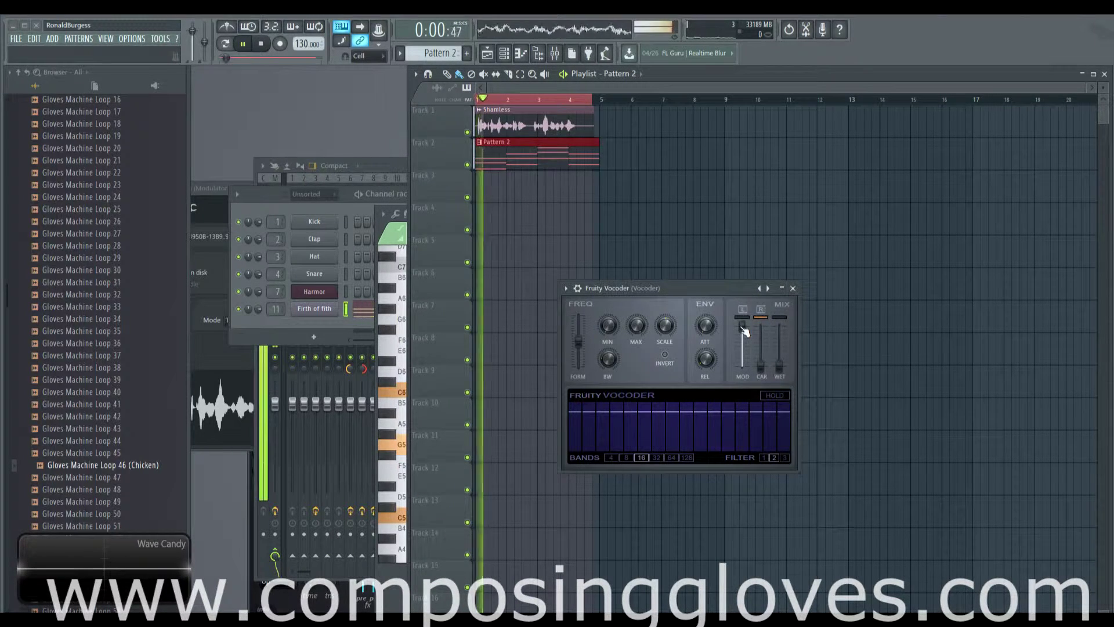
key("space")
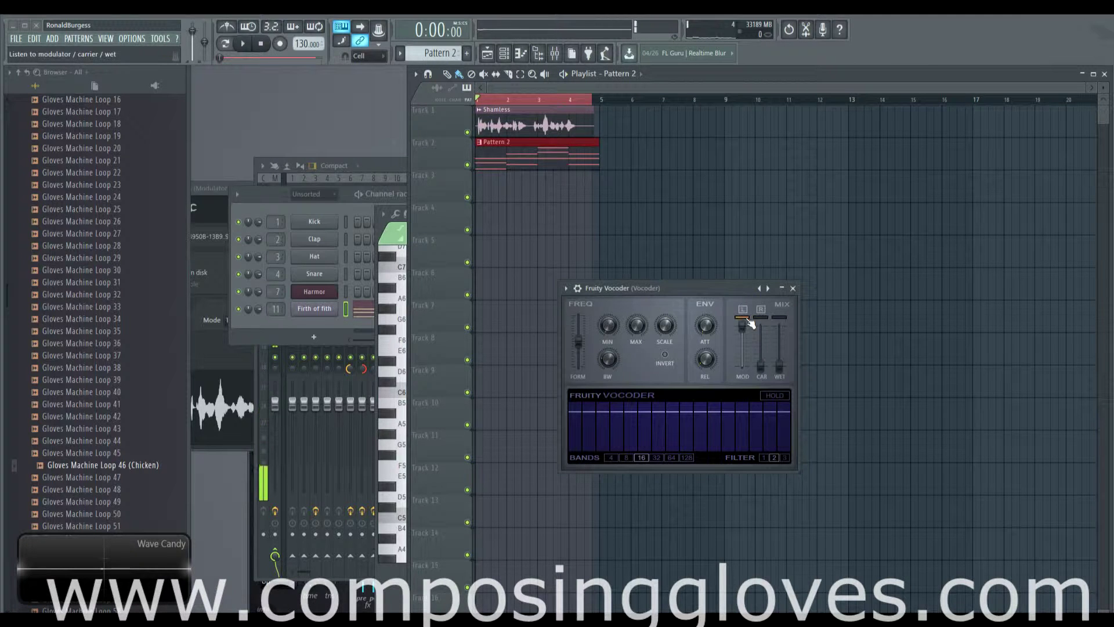
key("space")
key("space")
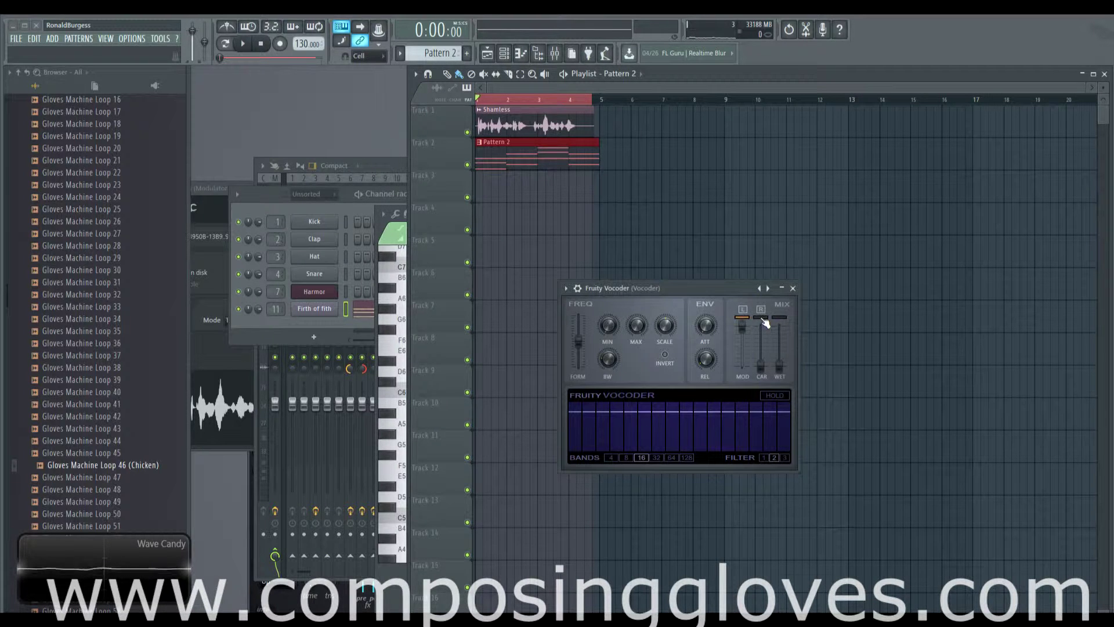
key("space")
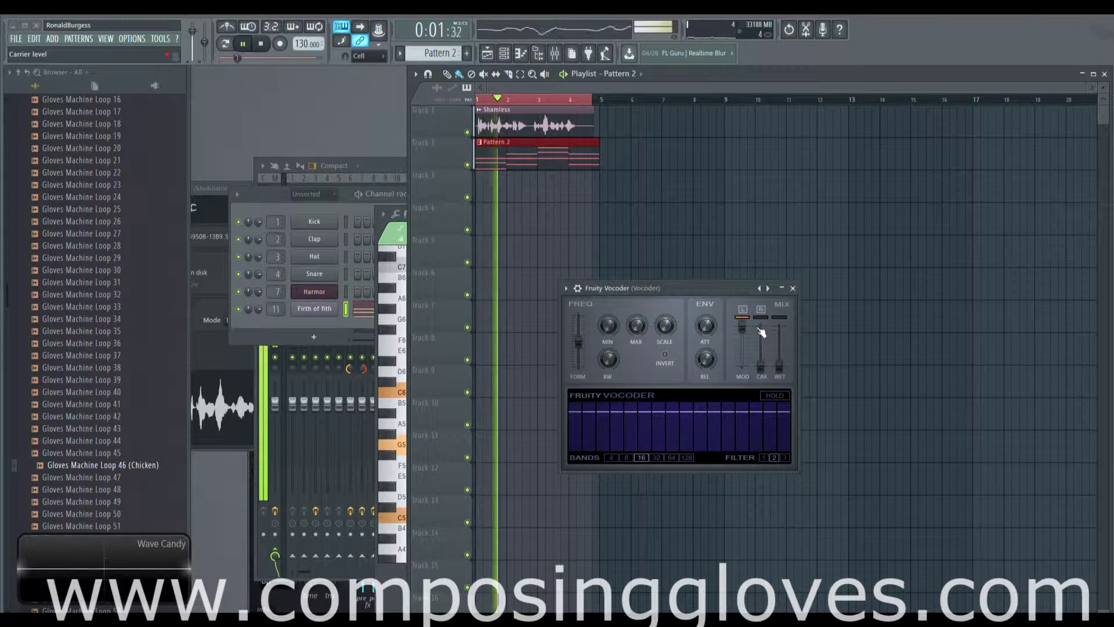
key("space")
Return the vocoder to its wet output with the modulator level at minimum and the wet level raised, and play the song.
left_click_drag(743, 329, 784, 331)
left_click(779, 318)
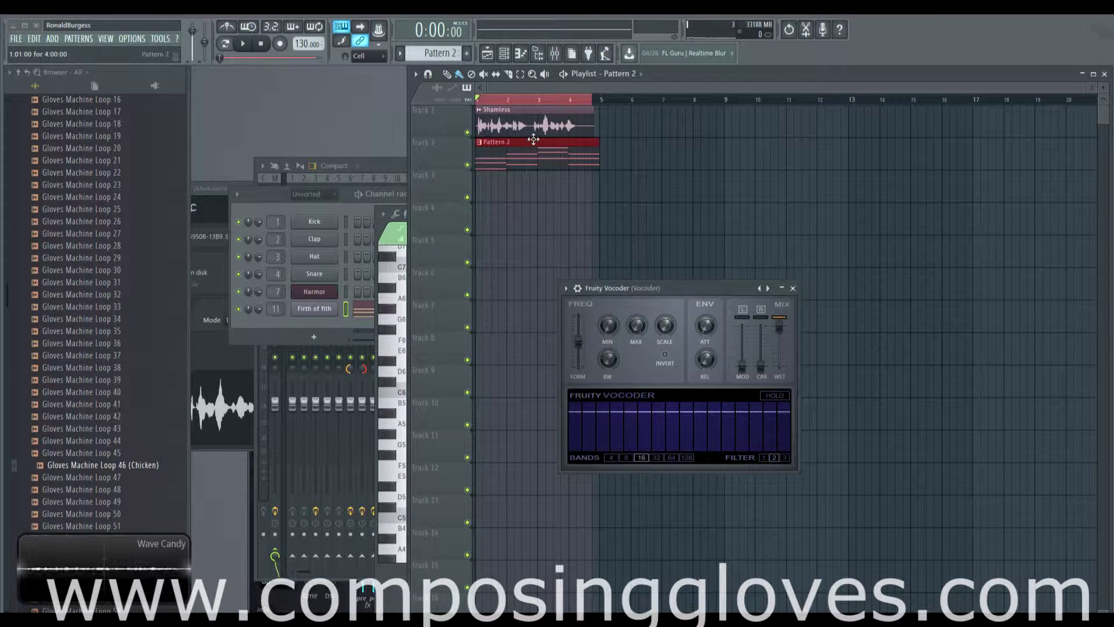
key("space")
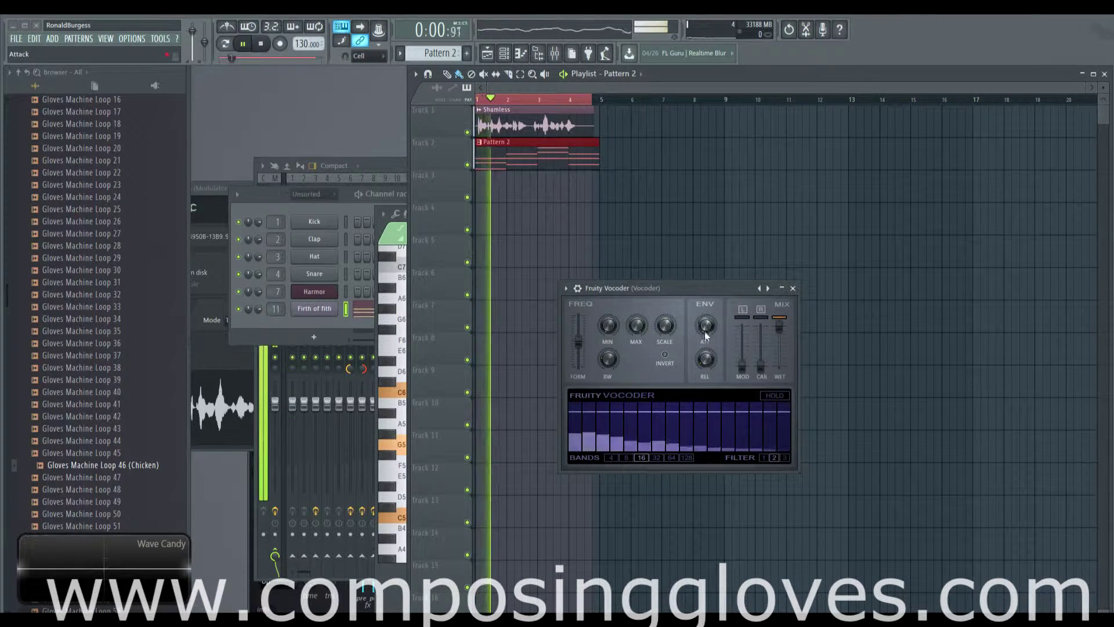
key("space")
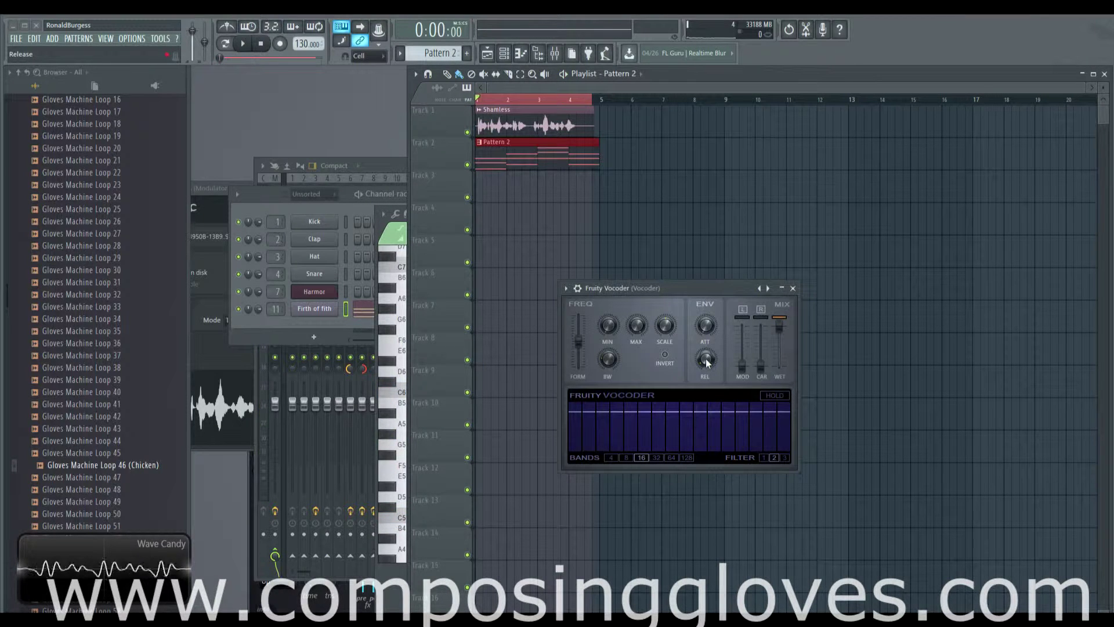
Try longer envelope attack times in the vocoder, up to 894 ms, while playing the song.
key("space")
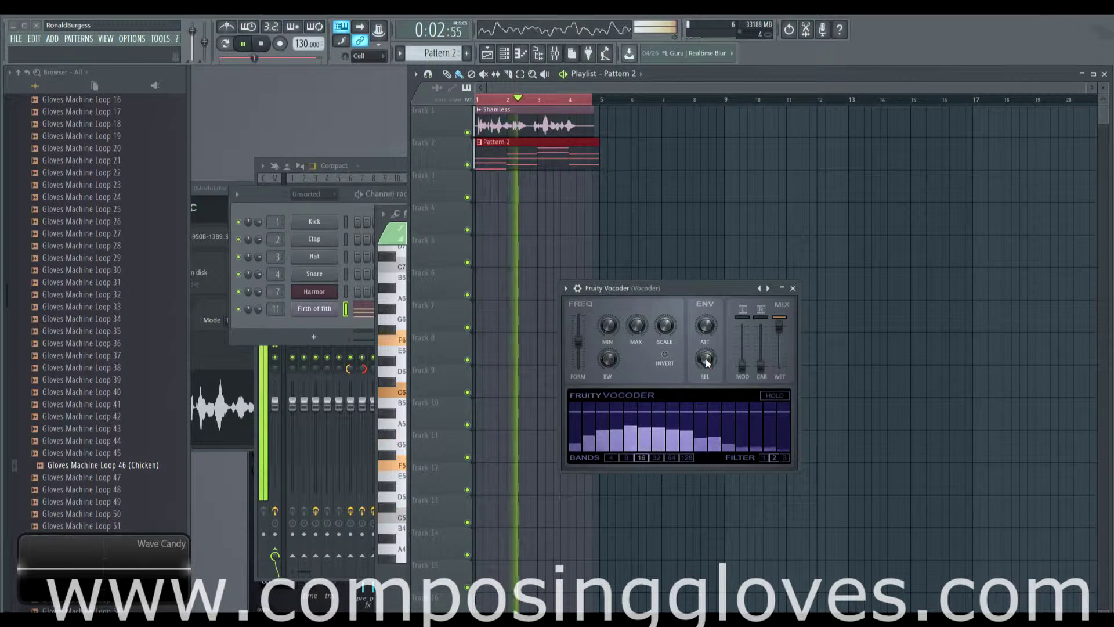
key("space")
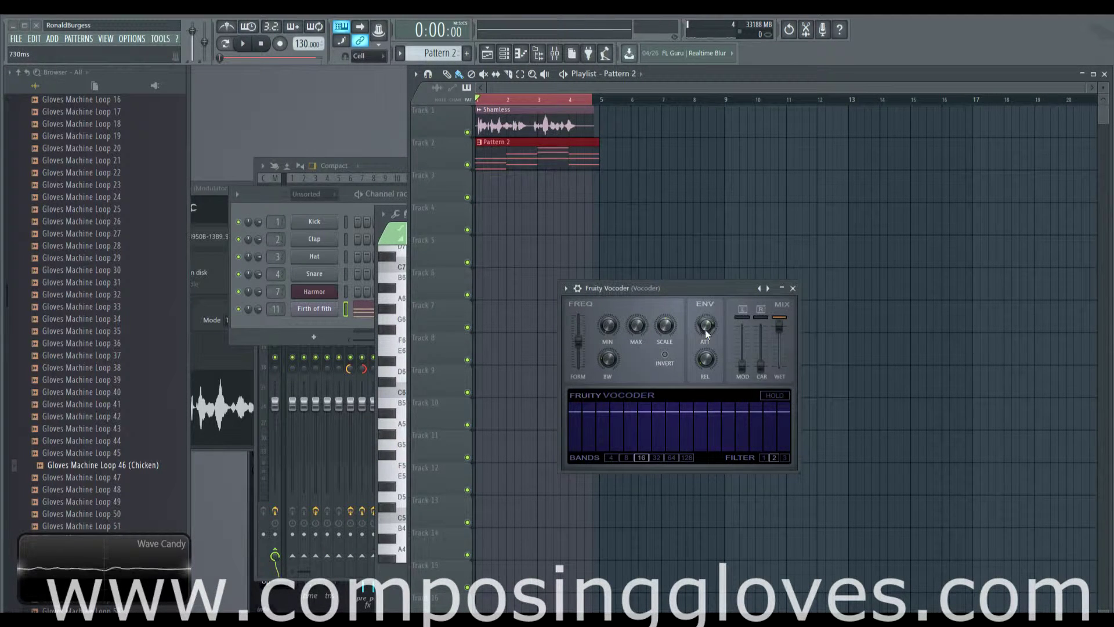
key("space")
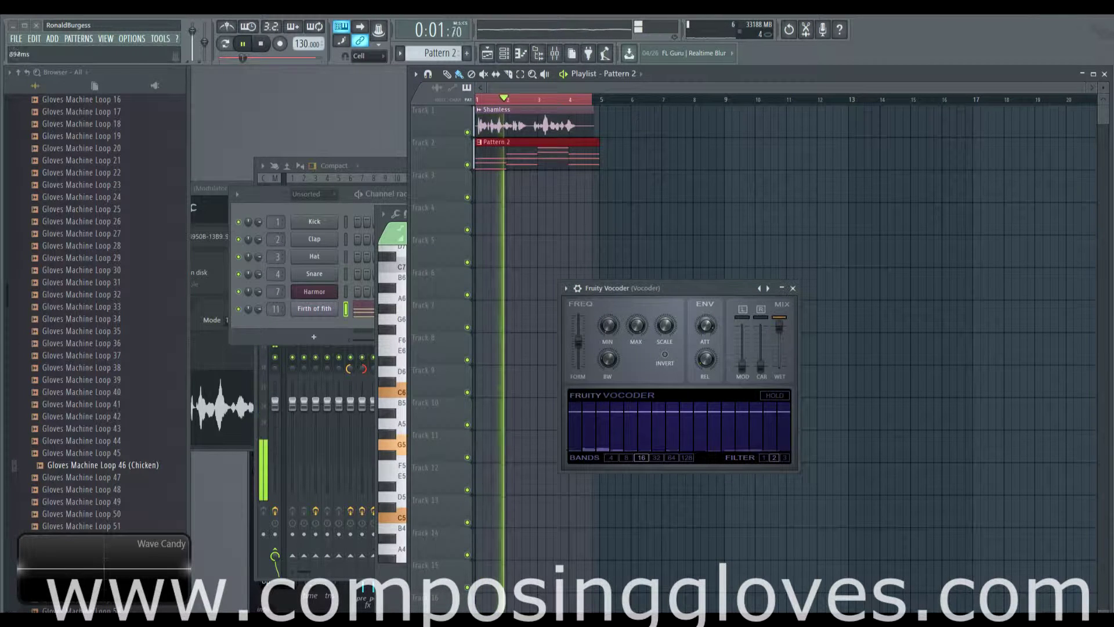
left_click_drag(705, 330, 705, 322)
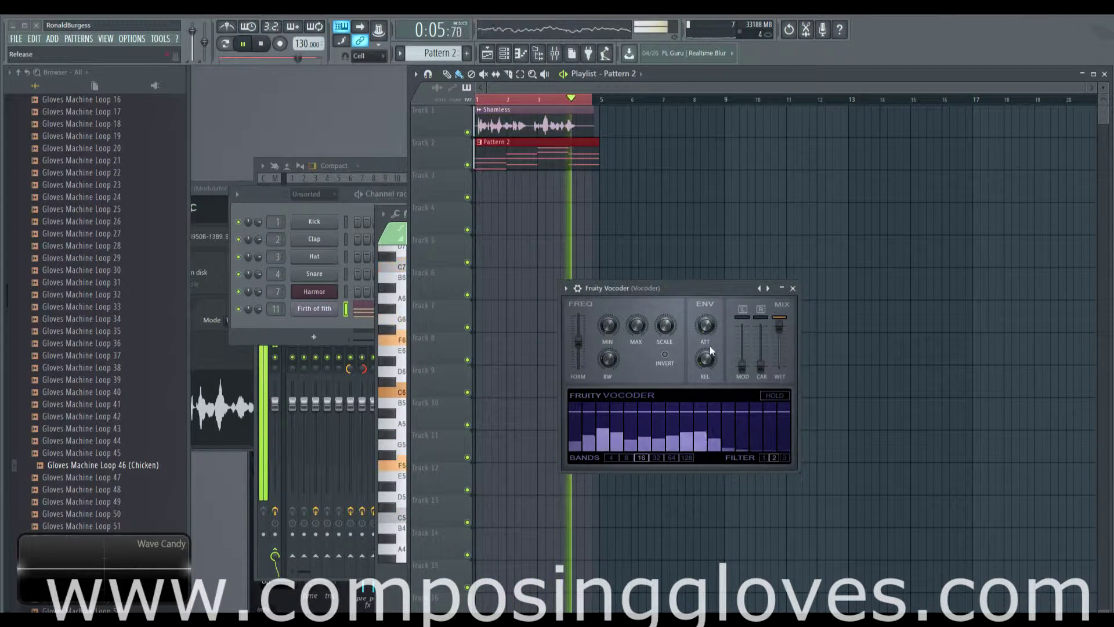
key("space")
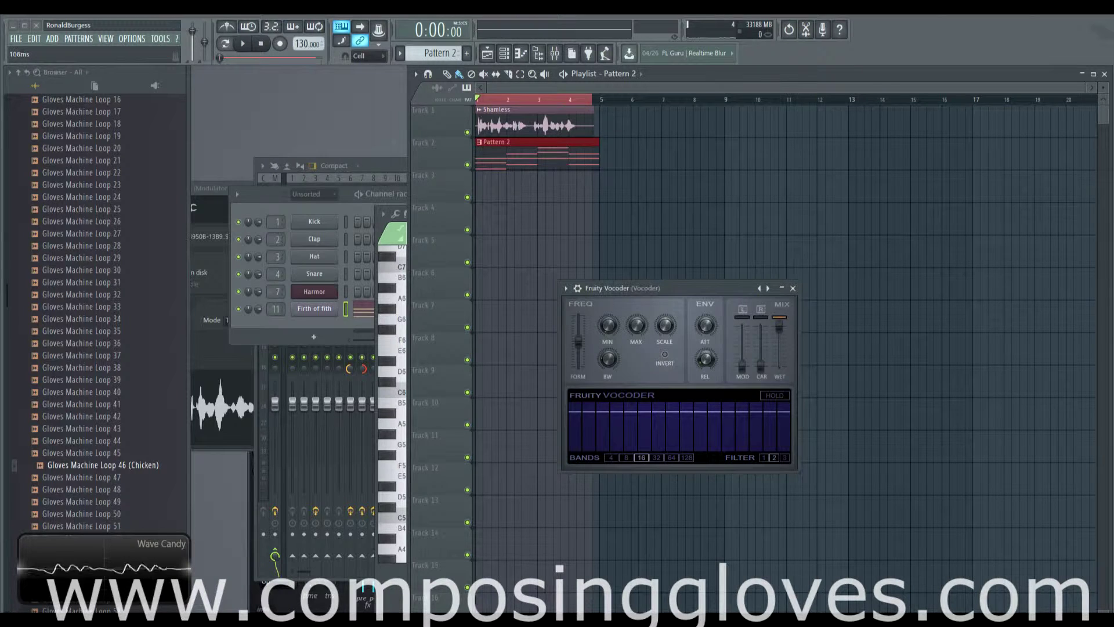
Adjust the vocoder's envelope release time and play the song to compare the settings.
key("space")
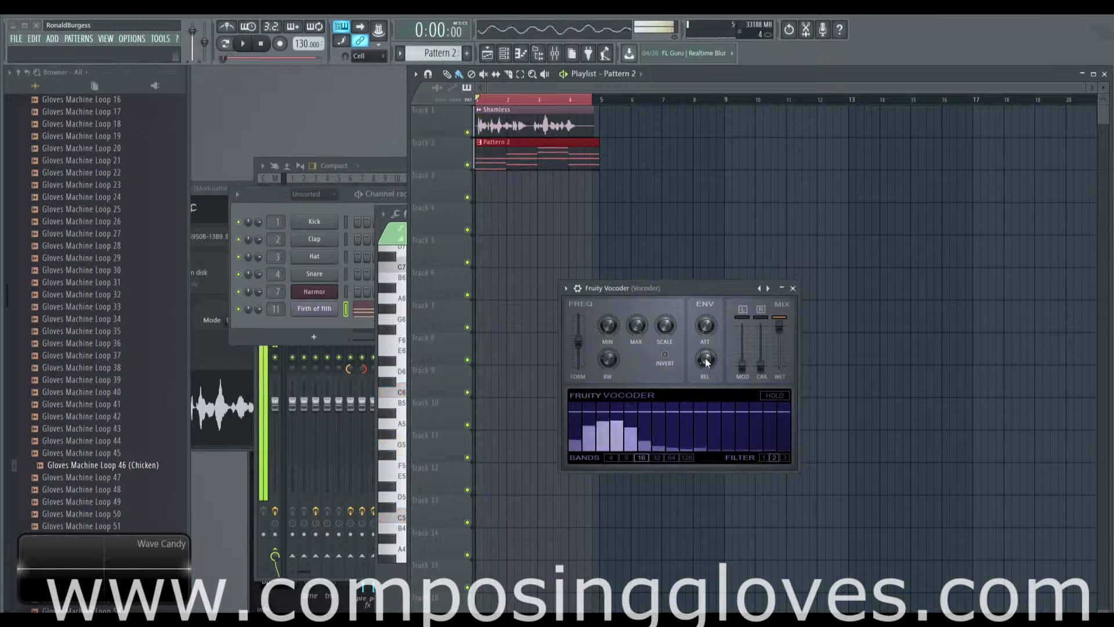
key("space")
left_click(700, 361)
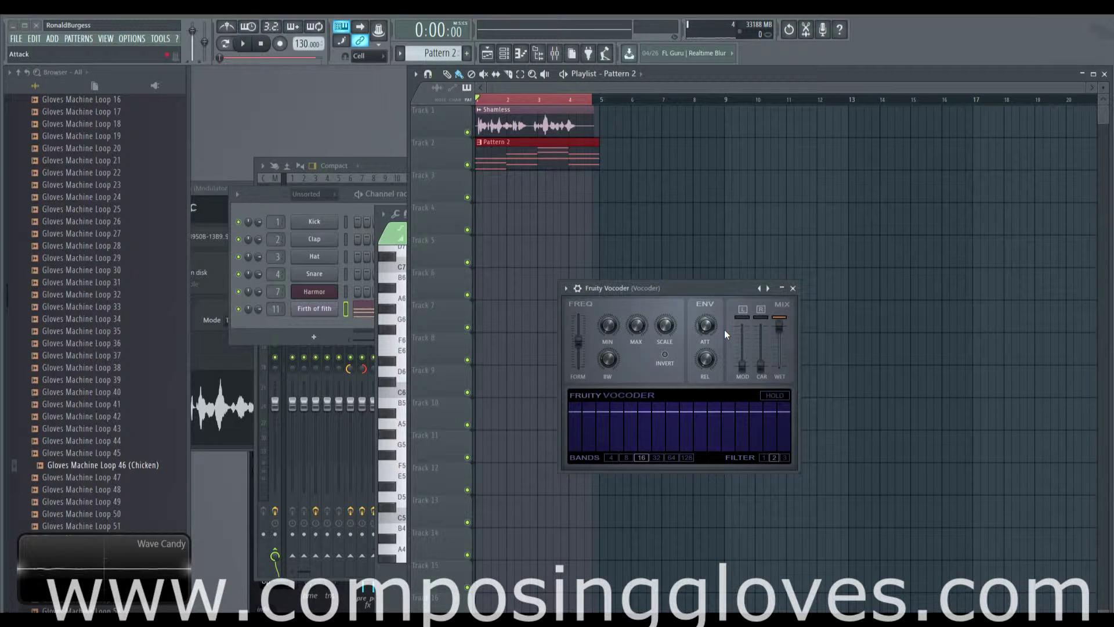
key("space")
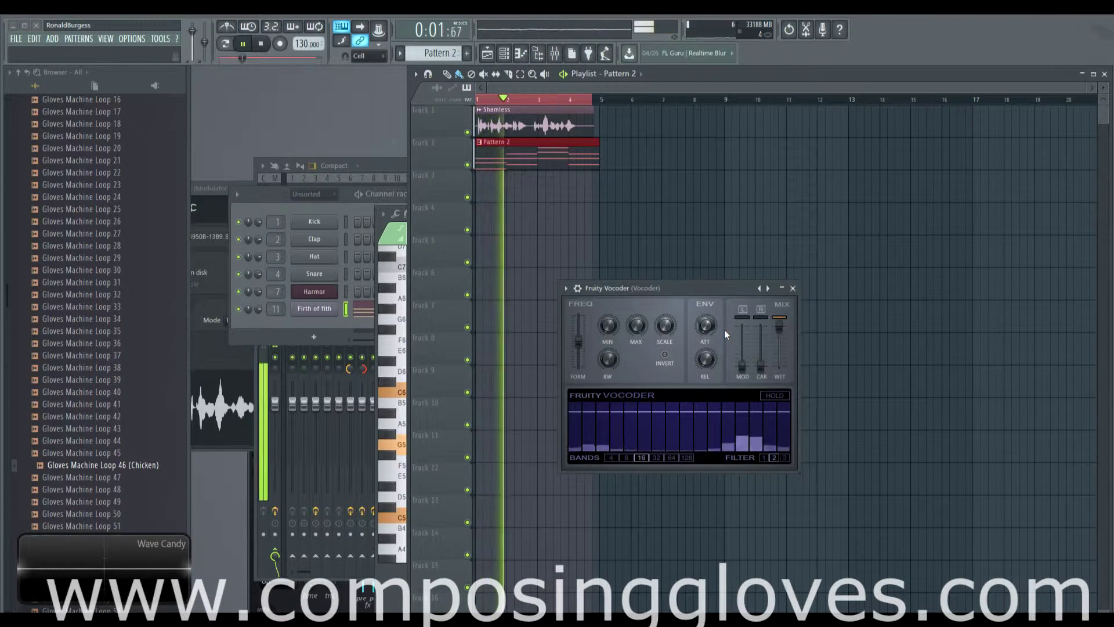
key("space")
left_click_drag(705, 360, 705, 351)
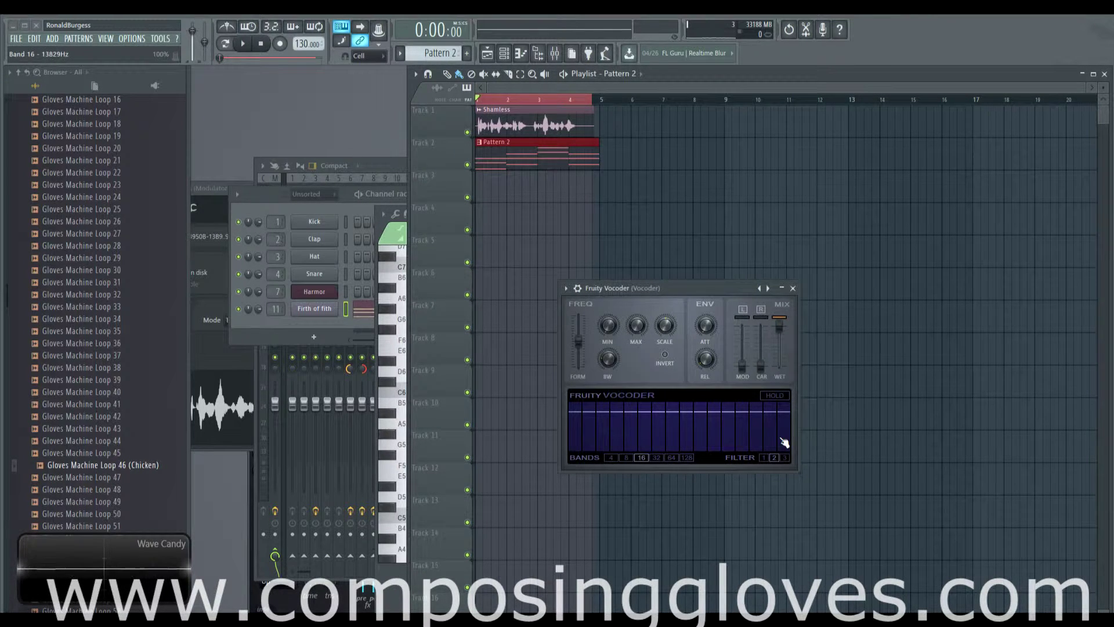
Play the song while watching the vocoder's bands and look at the options of its Hold modulator control.
key("space")
key("space")
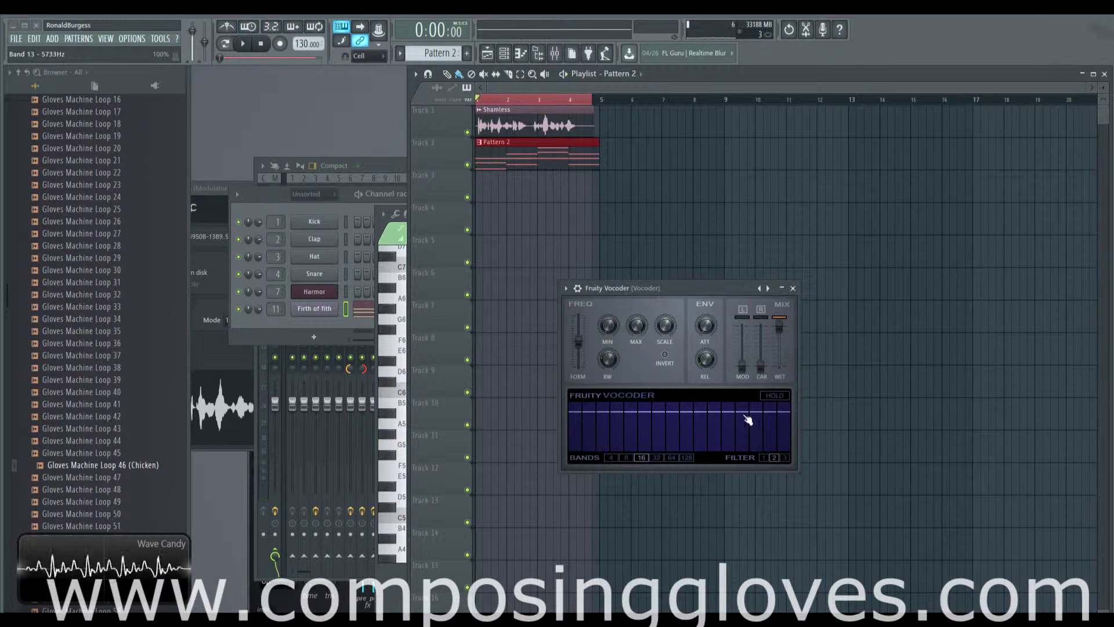
right_click(783, 400)
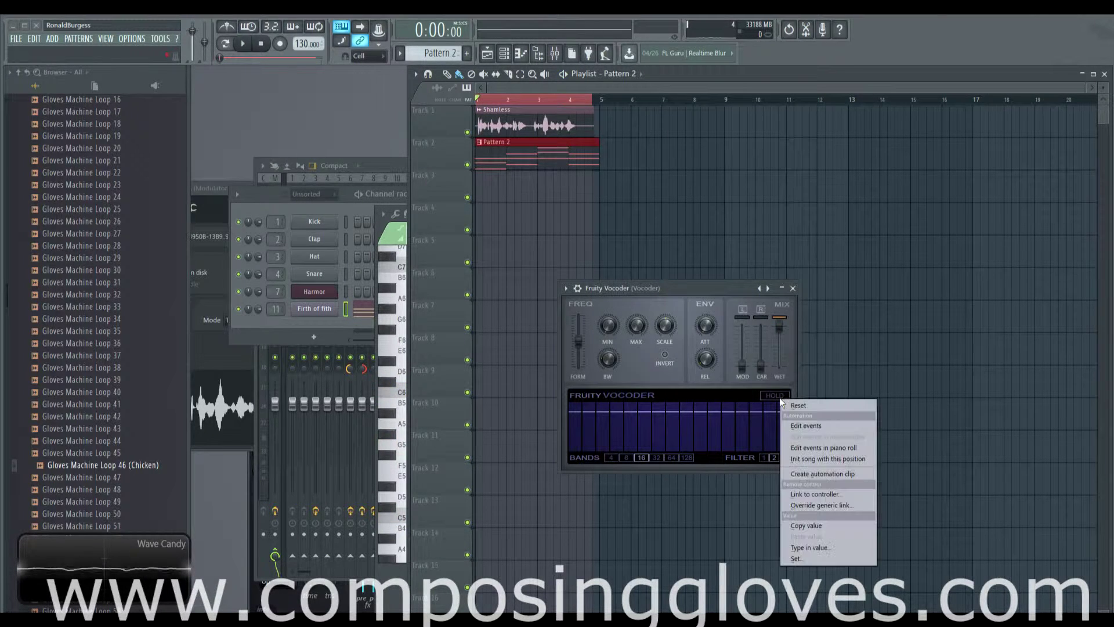
left_click(732, 396)
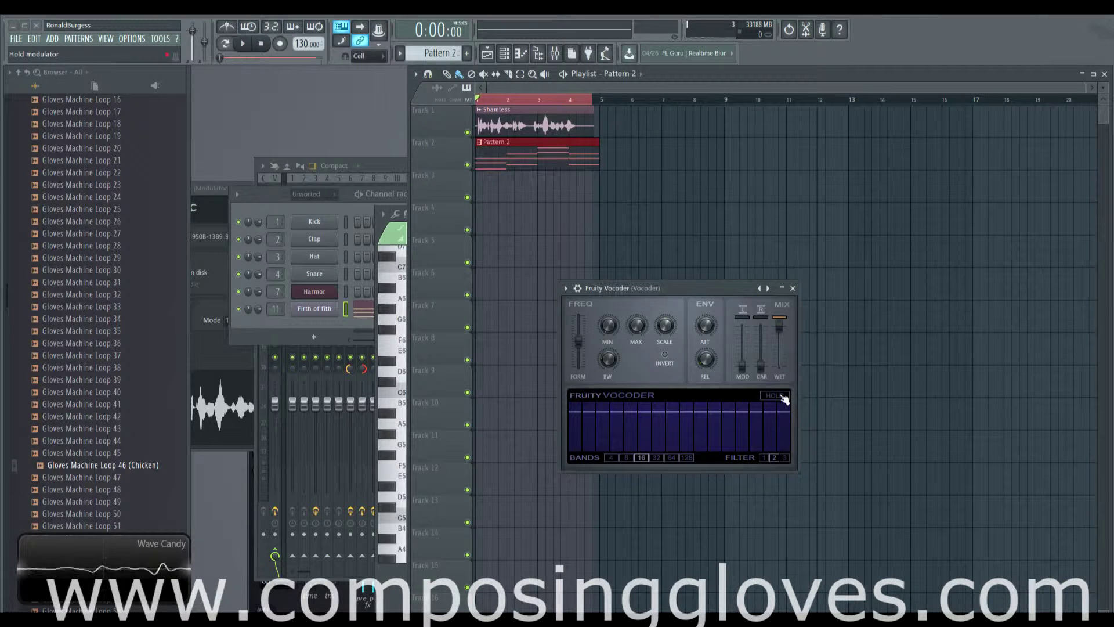
key("space")
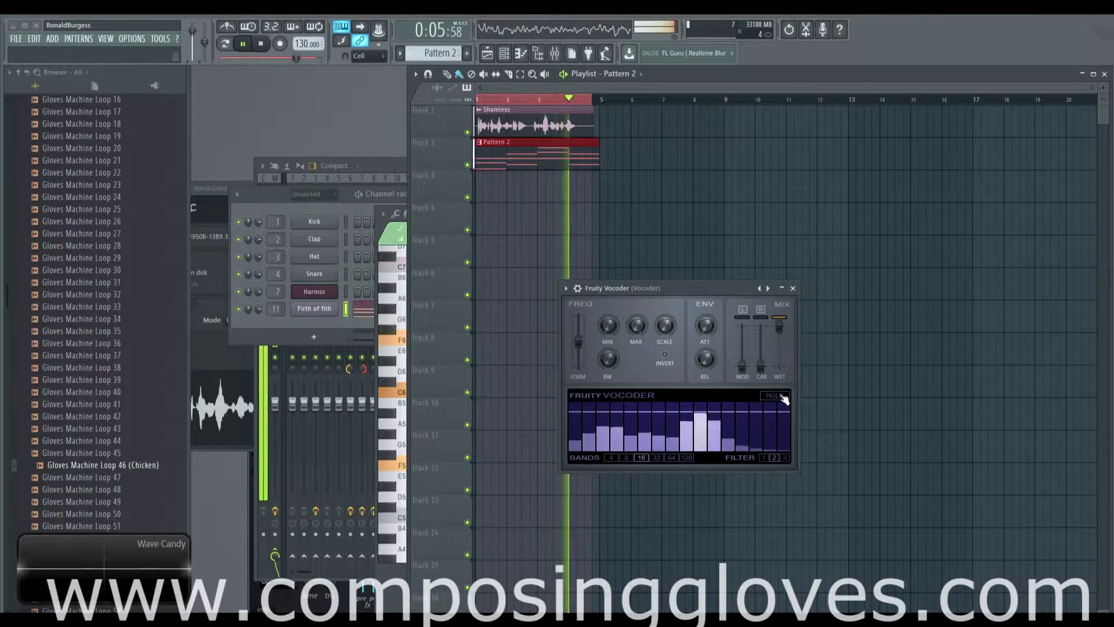
key("space")
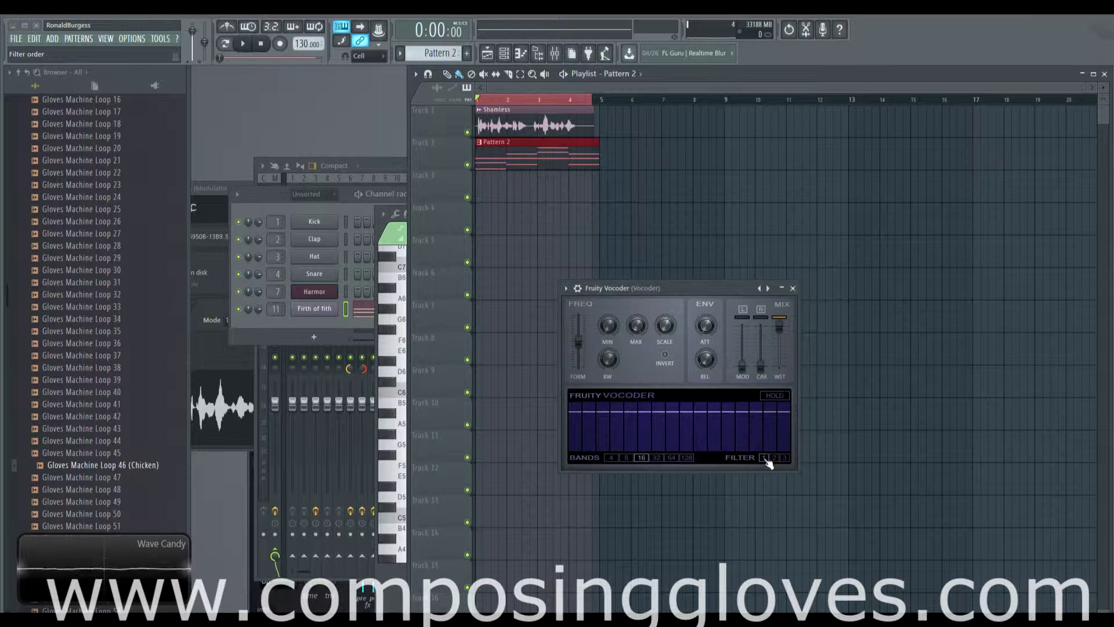
Compare vocoder filter orders 1, 2 and 3 by playing the song with each, and leave the filter at 3.
key("space")
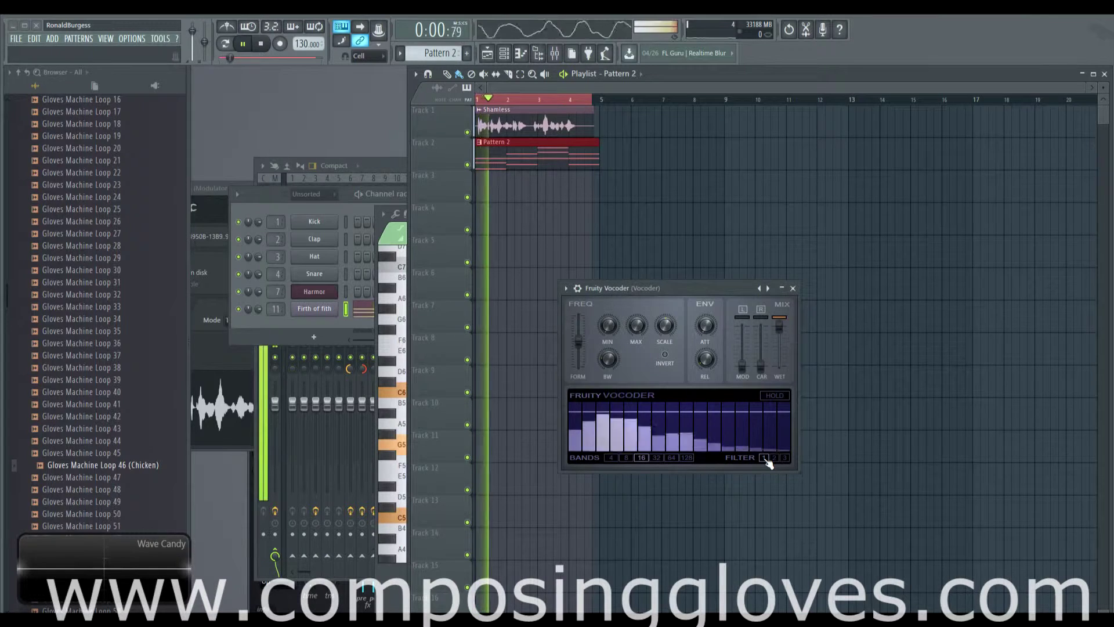
key("space")
left_click(776, 458)
key("space")
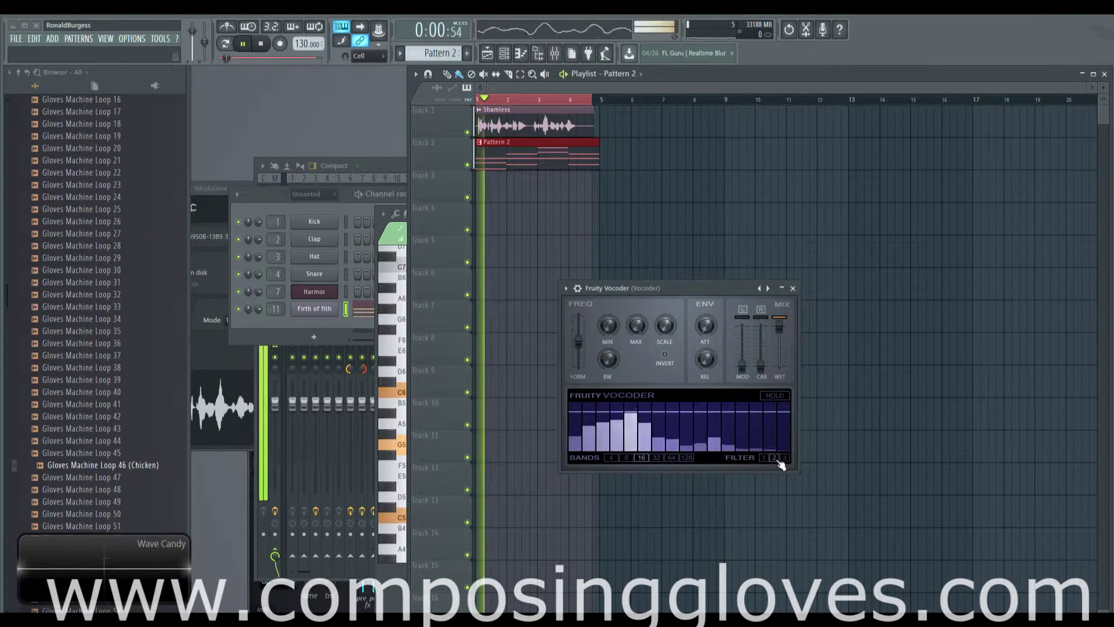
key("space")
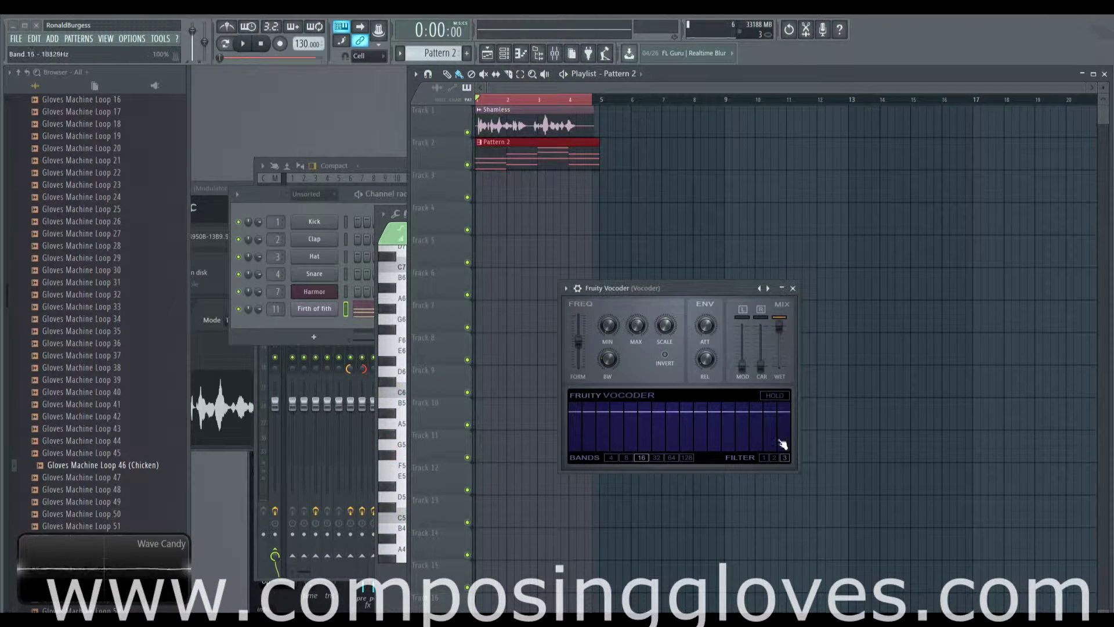
left_click(784, 457)
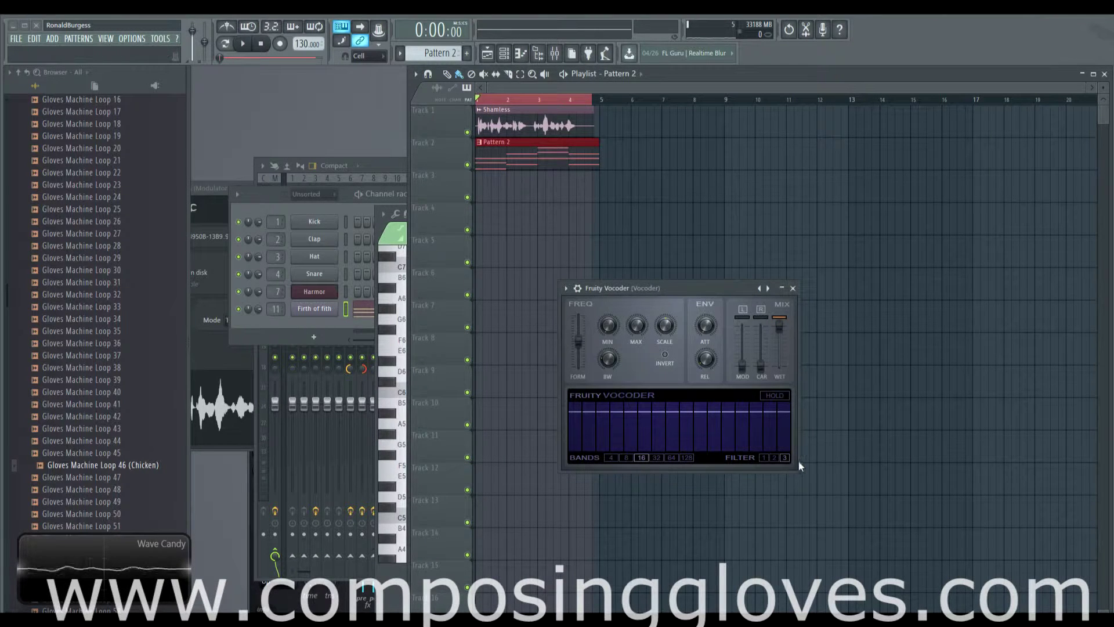
key("space")
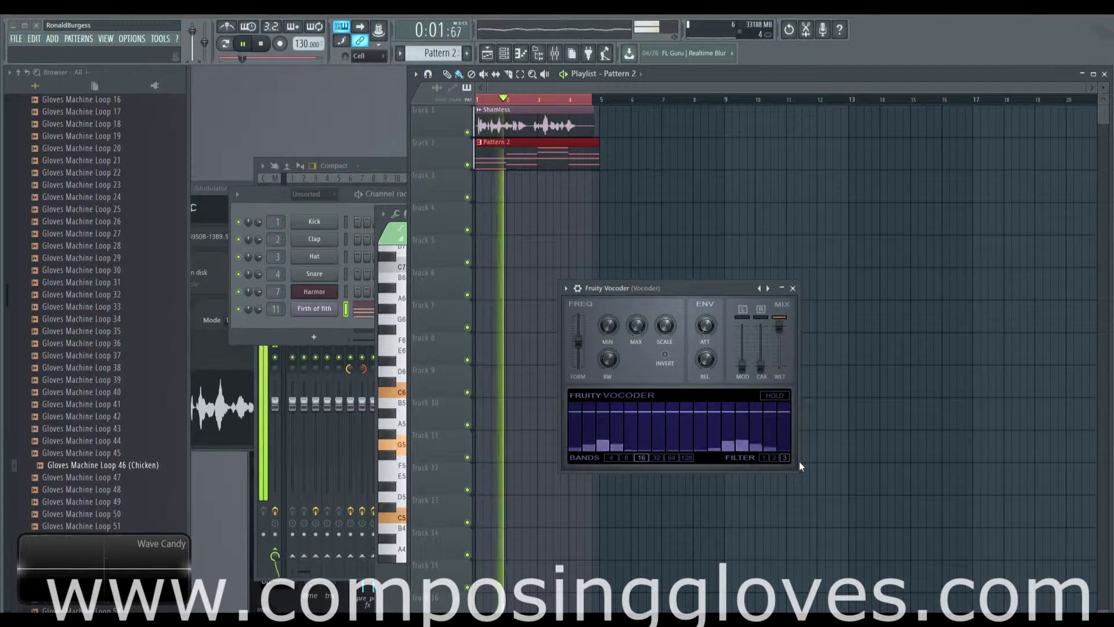
Compare 32, 64 and 128 vocoder bands by playing the song, and leave the number of bands at 128.
key("space")
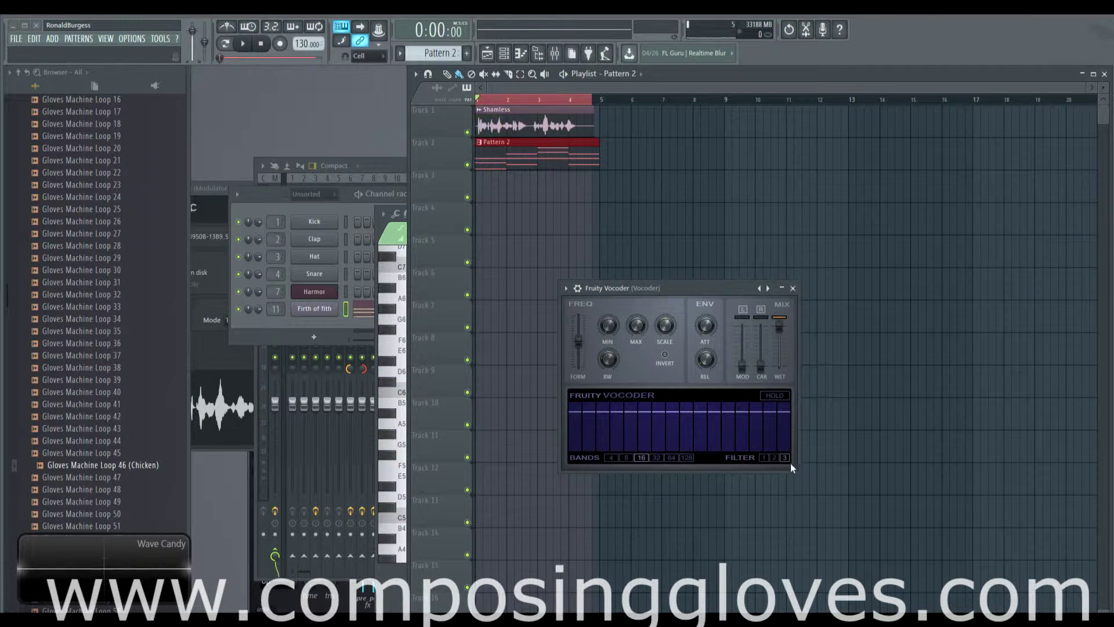
left_click(656, 458)
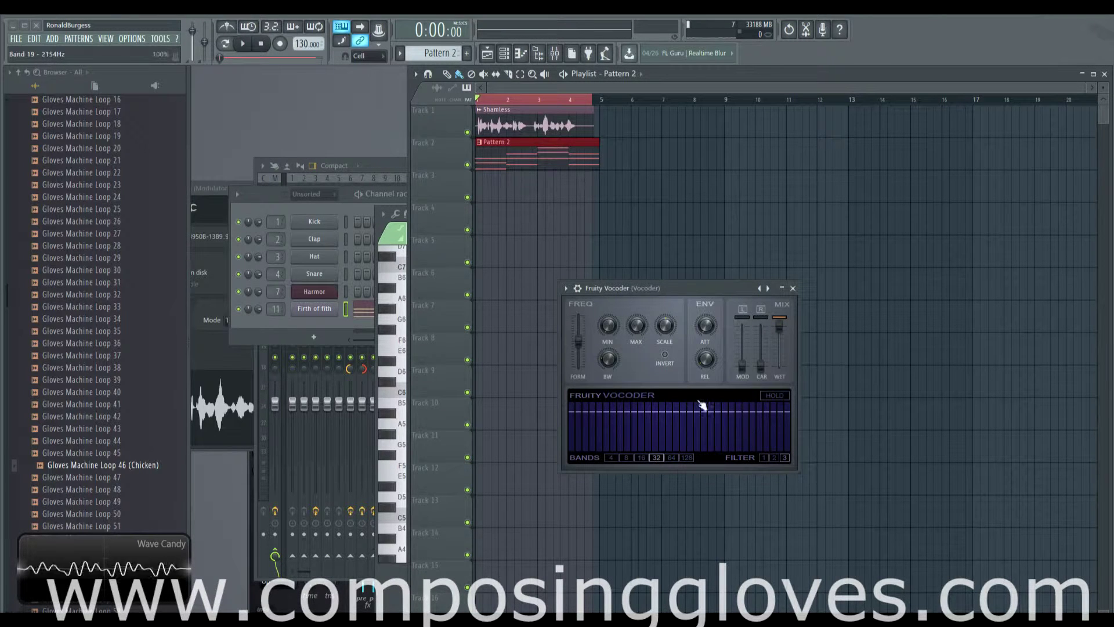
key("space")
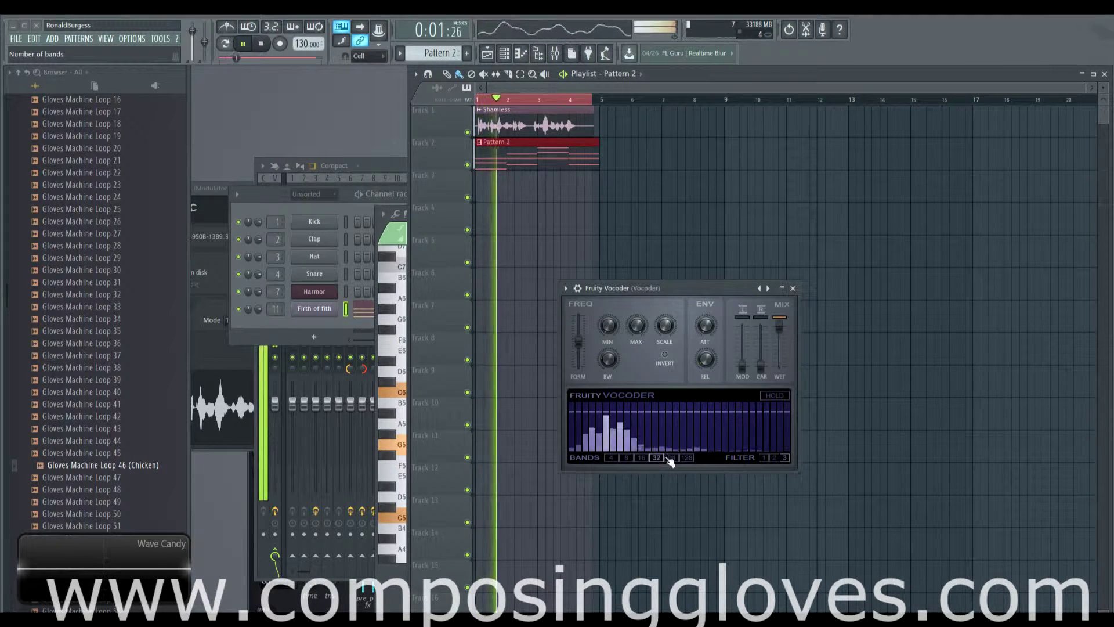
left_click(671, 457)
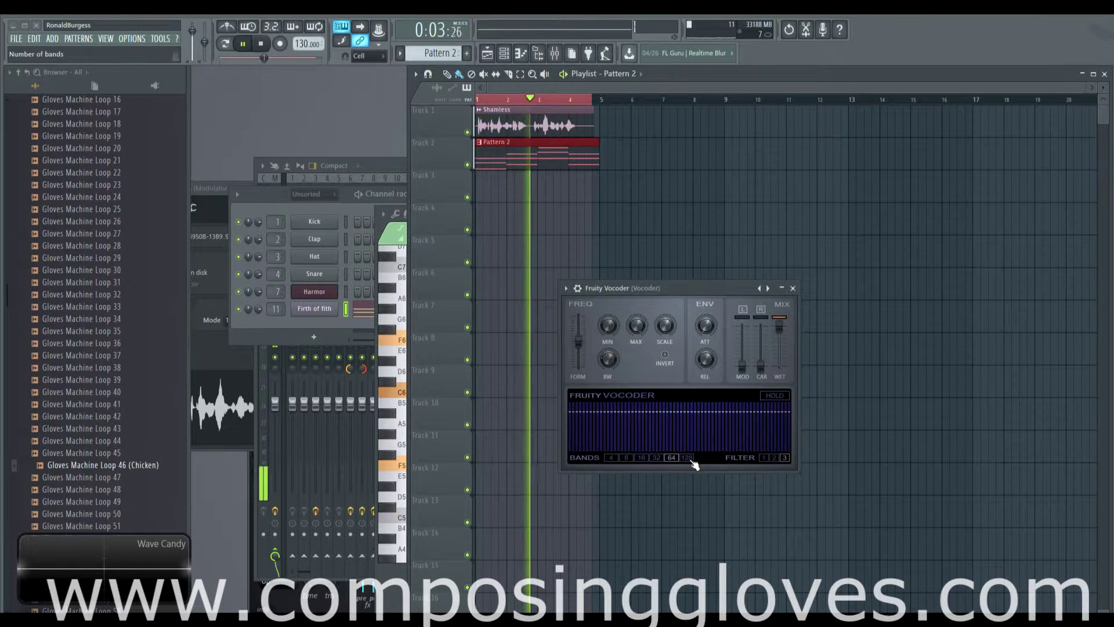
left_click(691, 458)
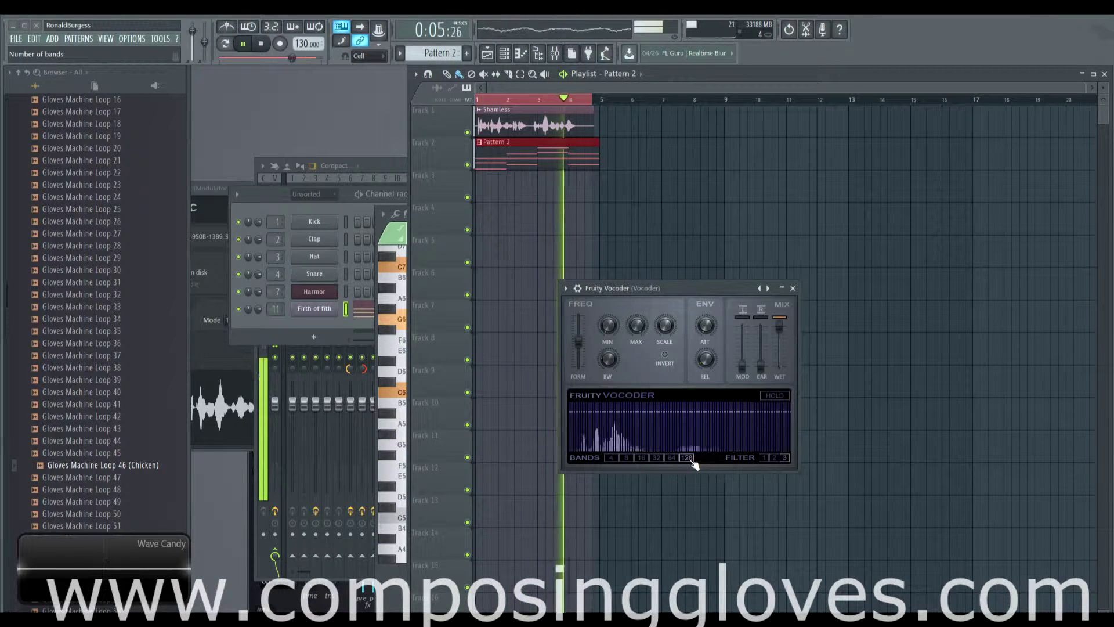
key("space")
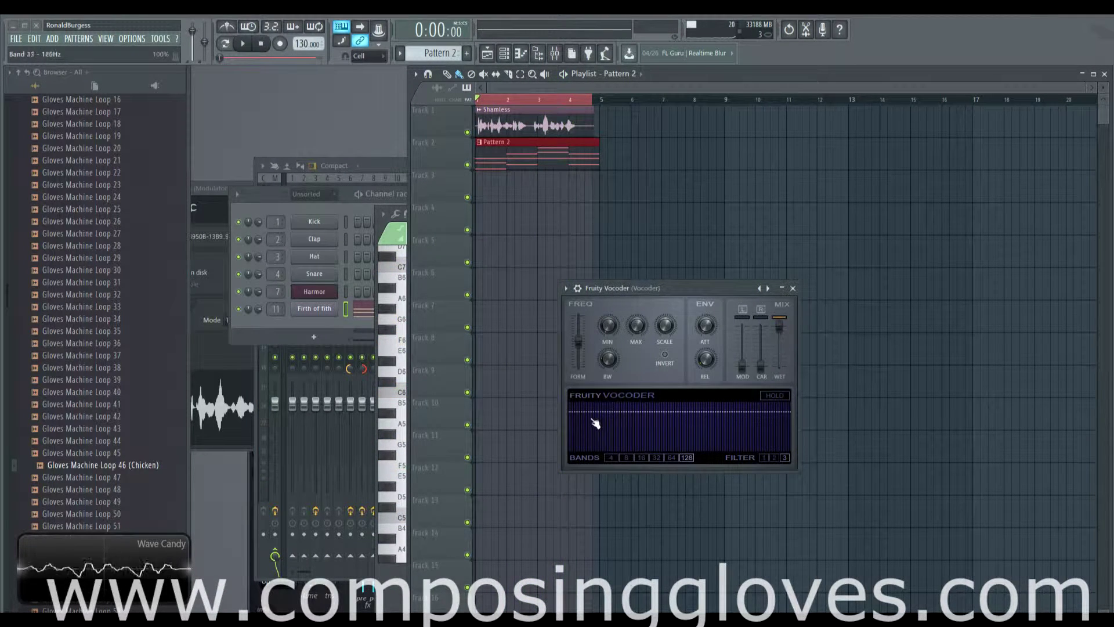
left_click(656, 457)
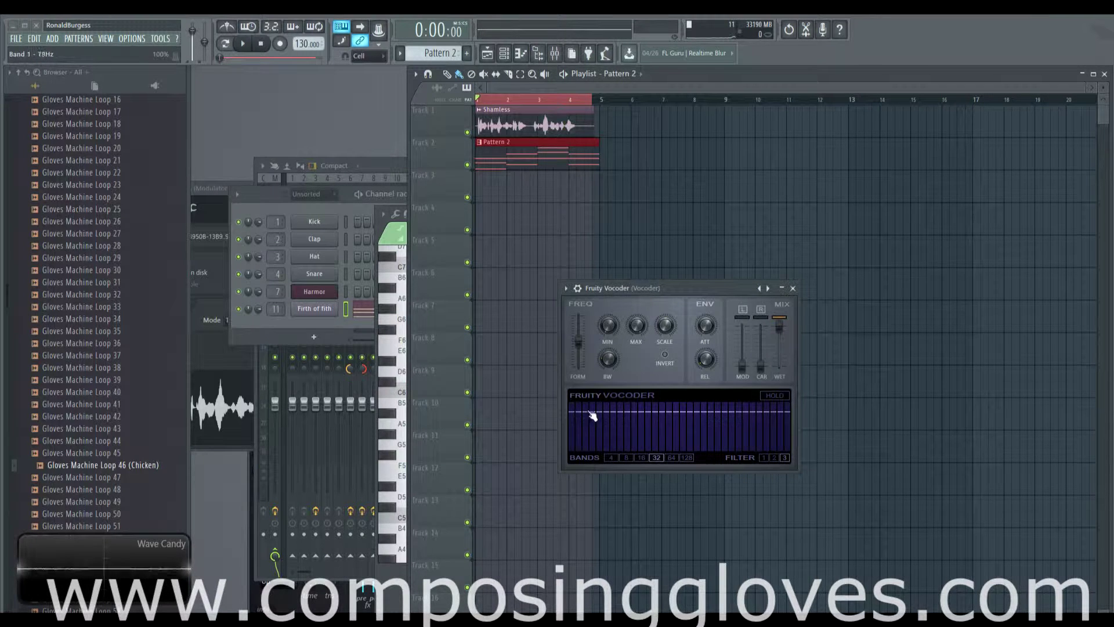
left_click(686, 457)
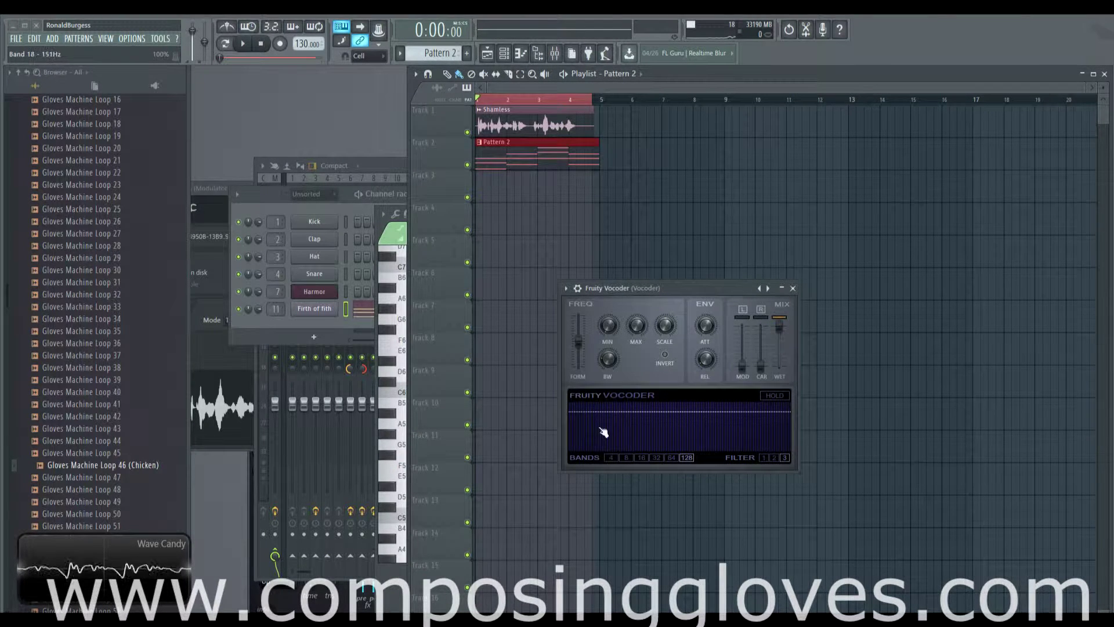
Try lowering the low bands and raising the upper-mid bands to 112% in the band display while playing the song.
mouse_move(601, 426)
left_mouse_down()
mouse_move(578, 430)
mouse_move(623, 433)
mouse_move(586, 436)
mouse_move(603, 437)
left_mouse_up()
key("space")
mouse_move(667, 414)
left_mouse_down()
mouse_move(737, 407)
mouse_move(691, 407)
left_mouse_up()
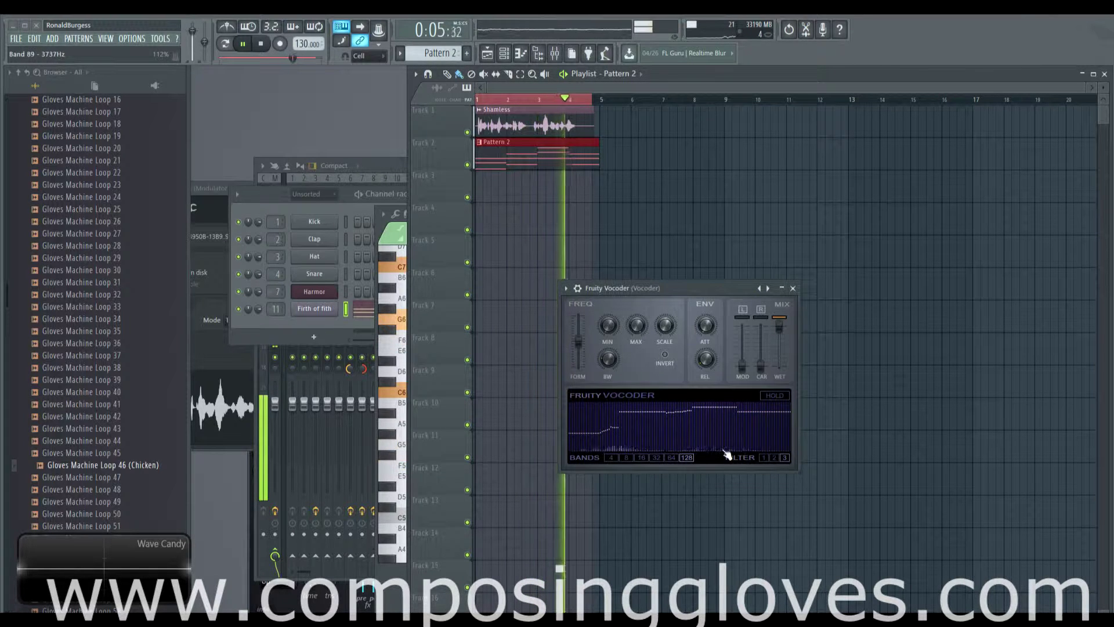
key("space")
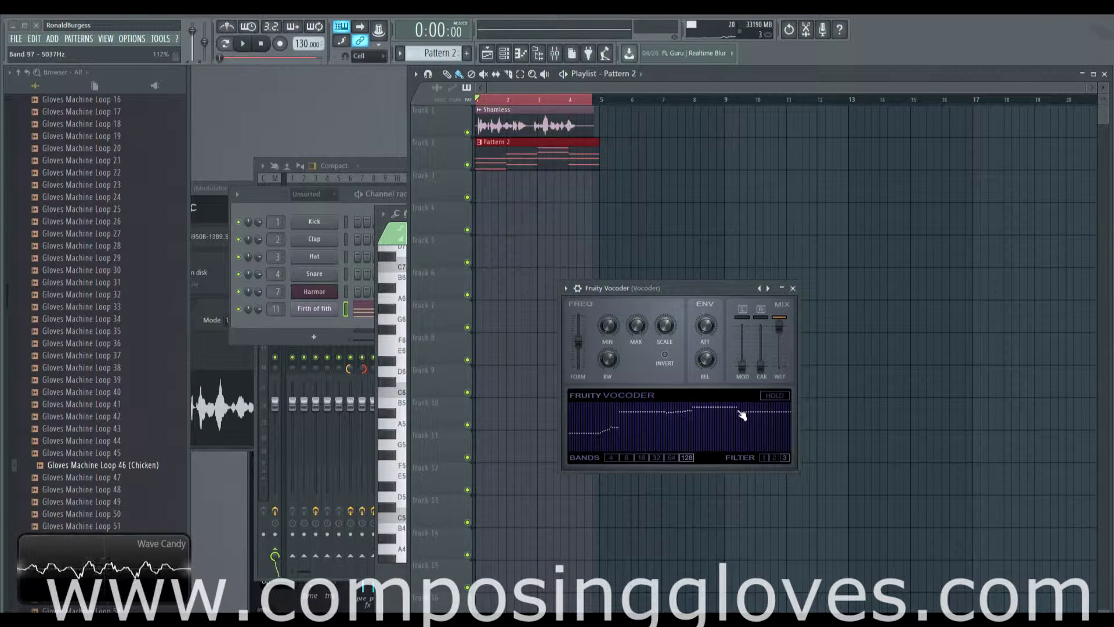
Redraw the band levels as a nearly even curve and lower the lowest bands, playing the song after each change.
left_click_drag(743, 415, 569, 409)
key("space")
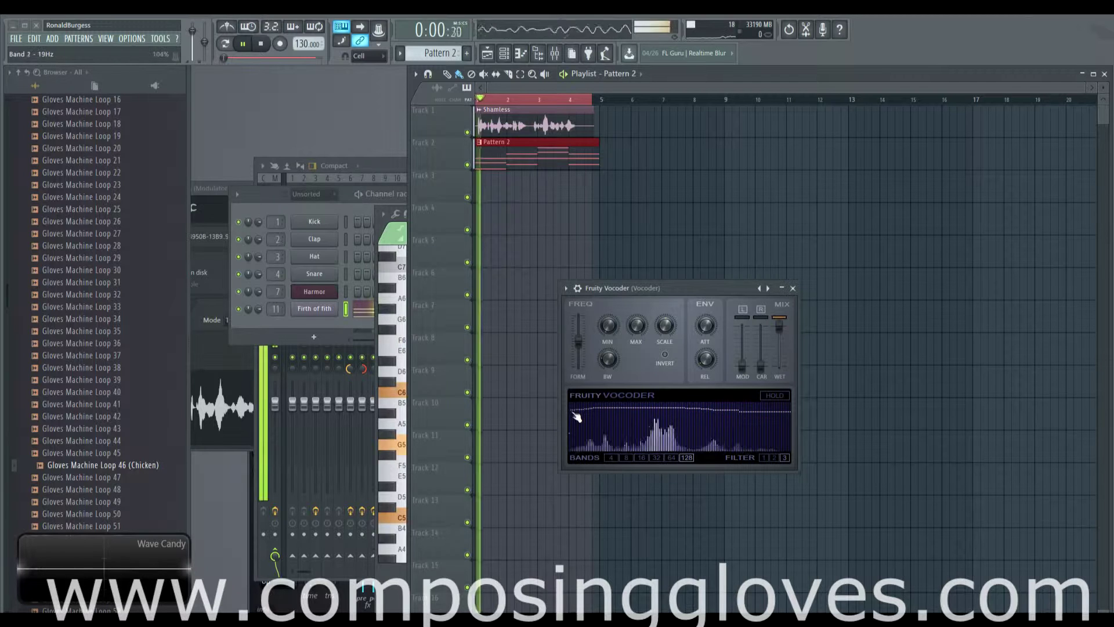
key("space")
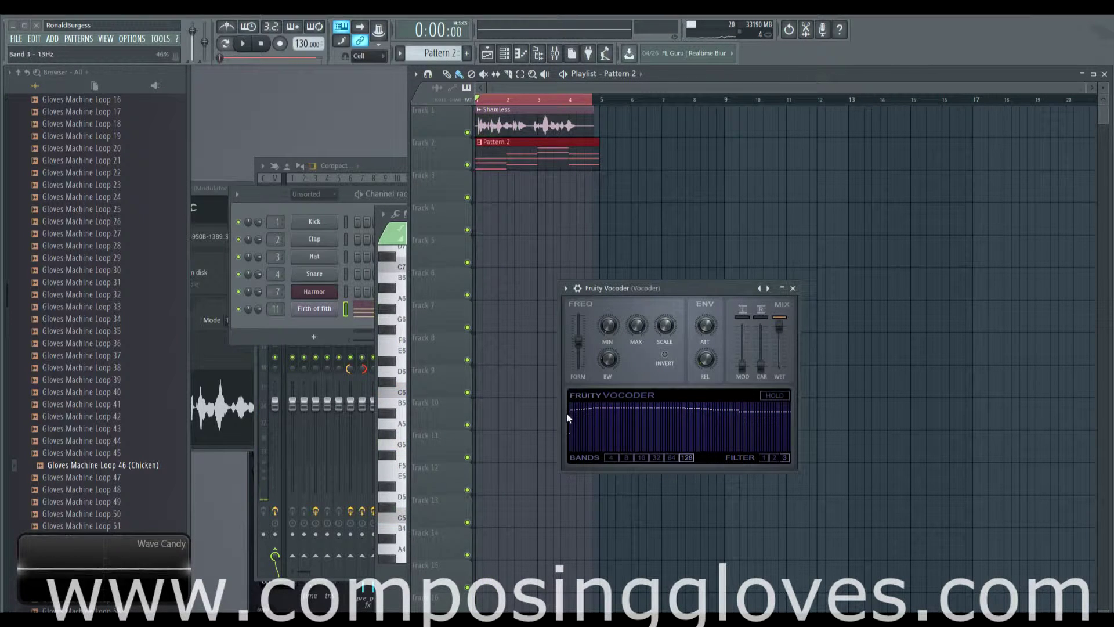
mouse_move(578, 415)
left_mouse_down()
mouse_move(604, 419)
mouse_move(566, 418)
mouse_move(608, 424)
mouse_move(553, 424)
left_mouse_up()
key("space")
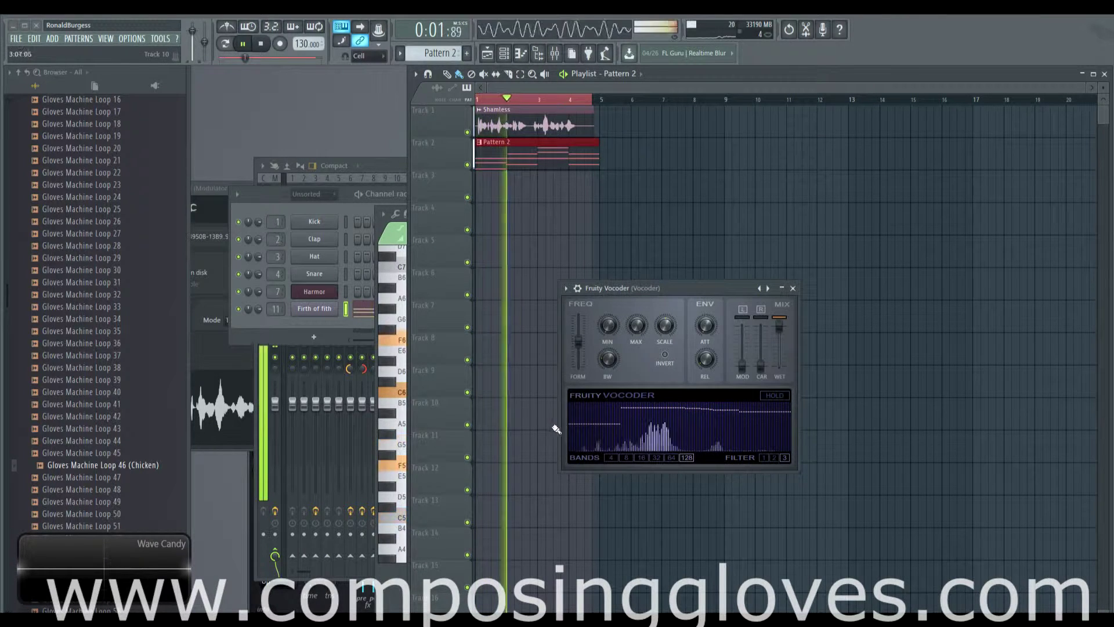
key("space")
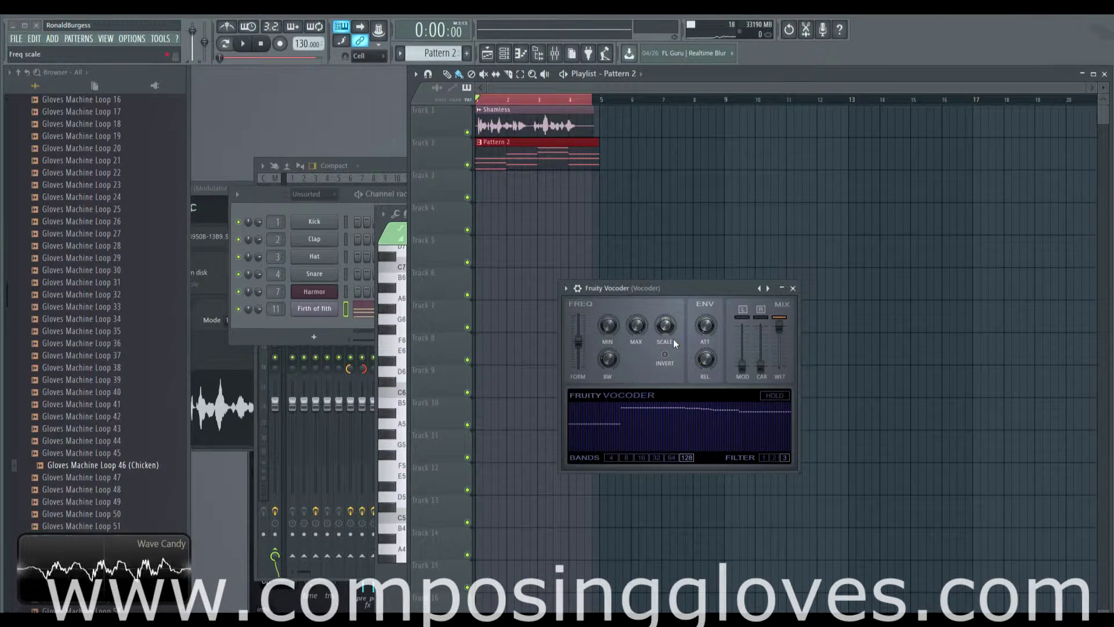
Move the vocoder window higher over the playlist and reset the band levels by switching to 64 bands and back to 128.
left_click_drag(673, 292, 674, 246)
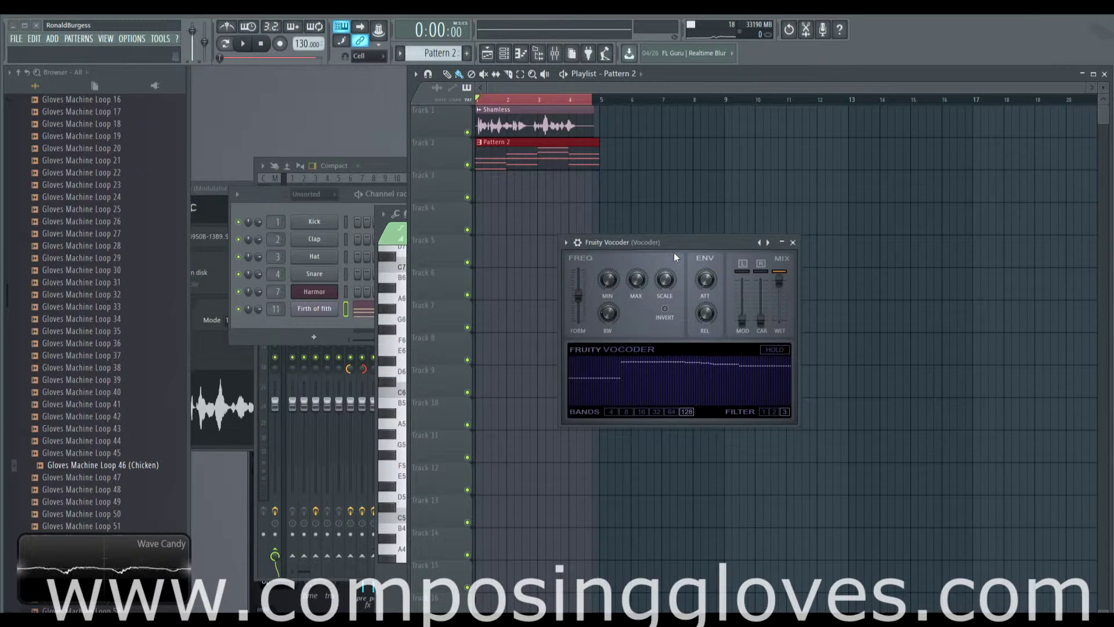
left_click(671, 411)
left_click(688, 413)
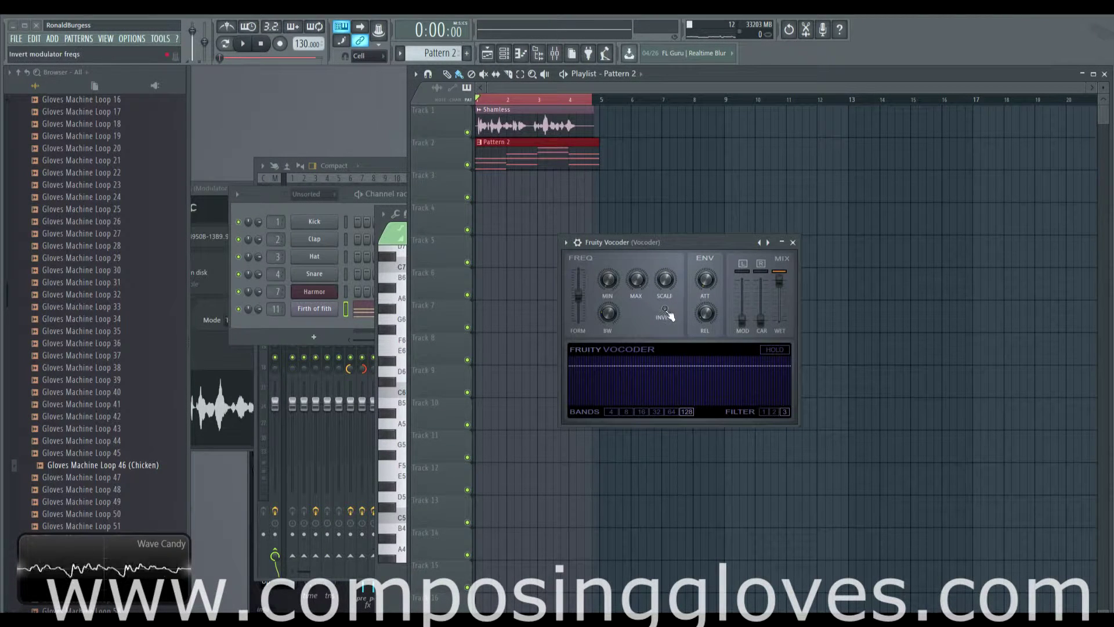
Try inverting the modulator frequencies while playing the song, and switch the inversion off again.
key("space")
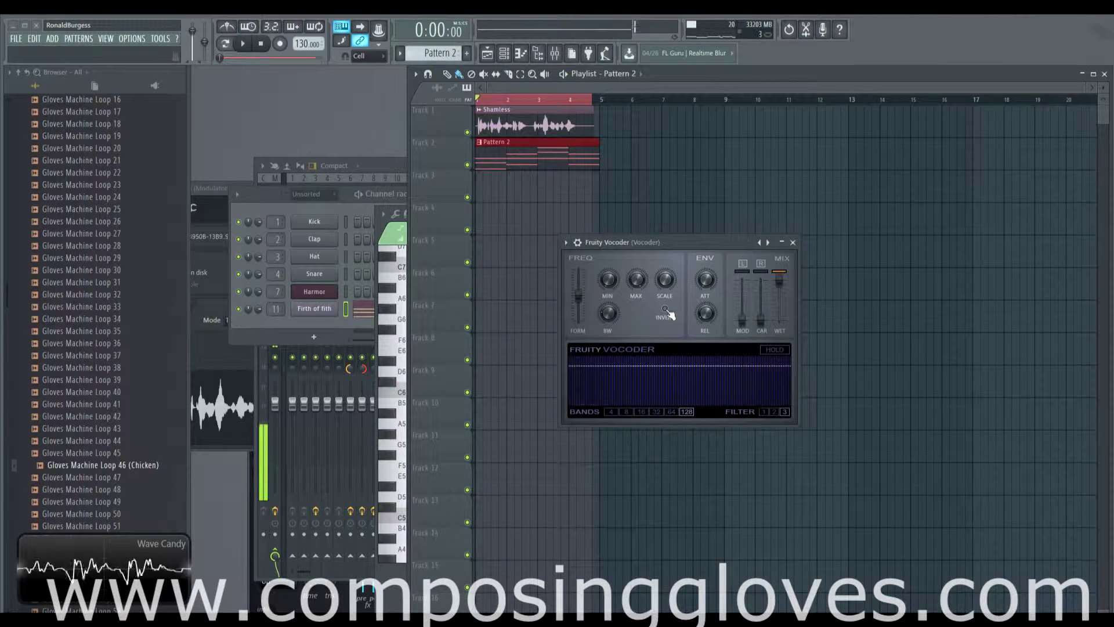
key("space")
key("space")
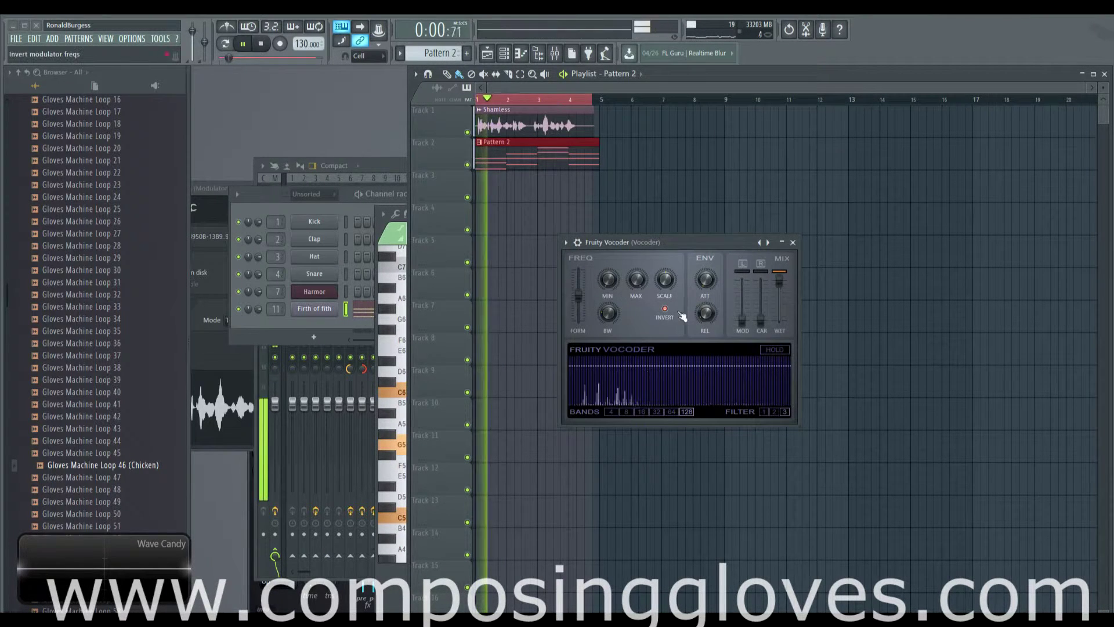
key("space")
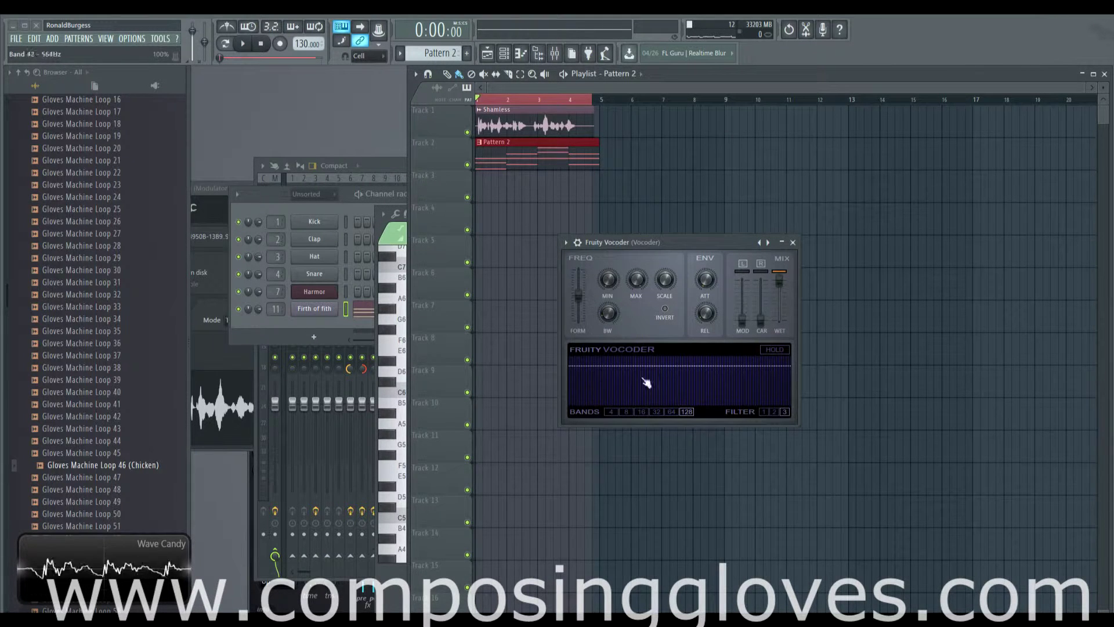
Try different vocoder bandwidths, including 74%, and an envelope time of 516 ms while playing the song.
left_click_drag(605, 314, 604, 316)
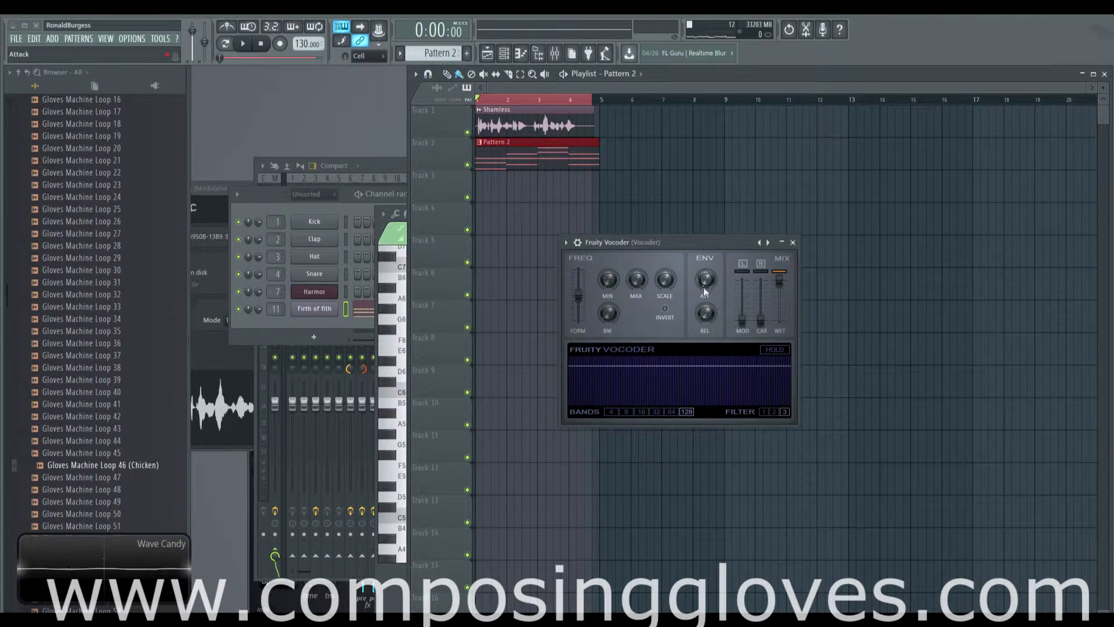
key("space")
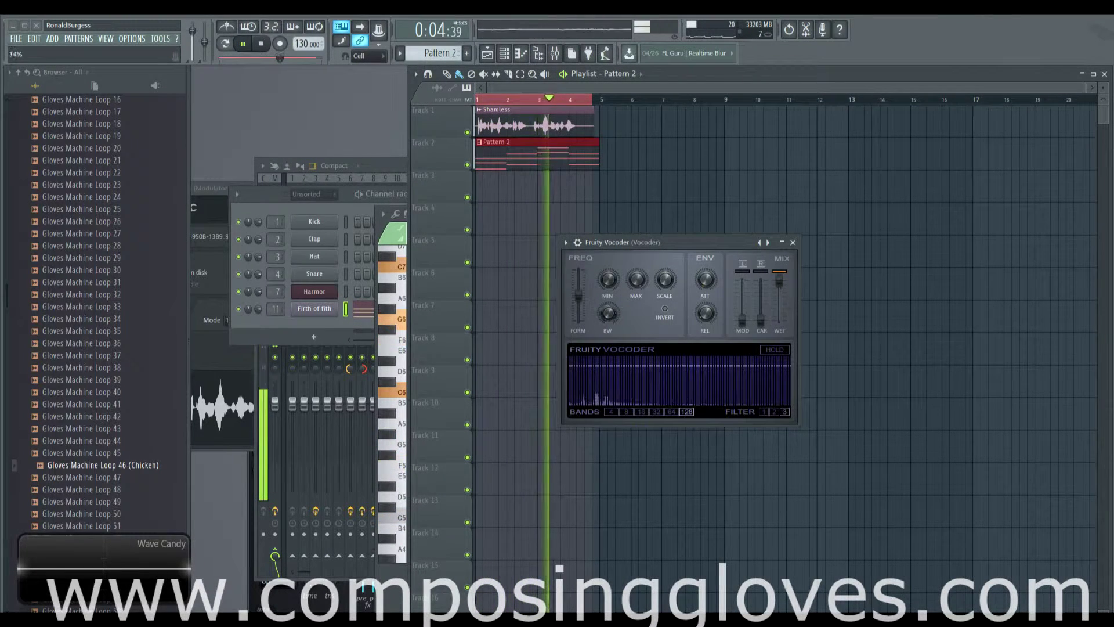
key("space")
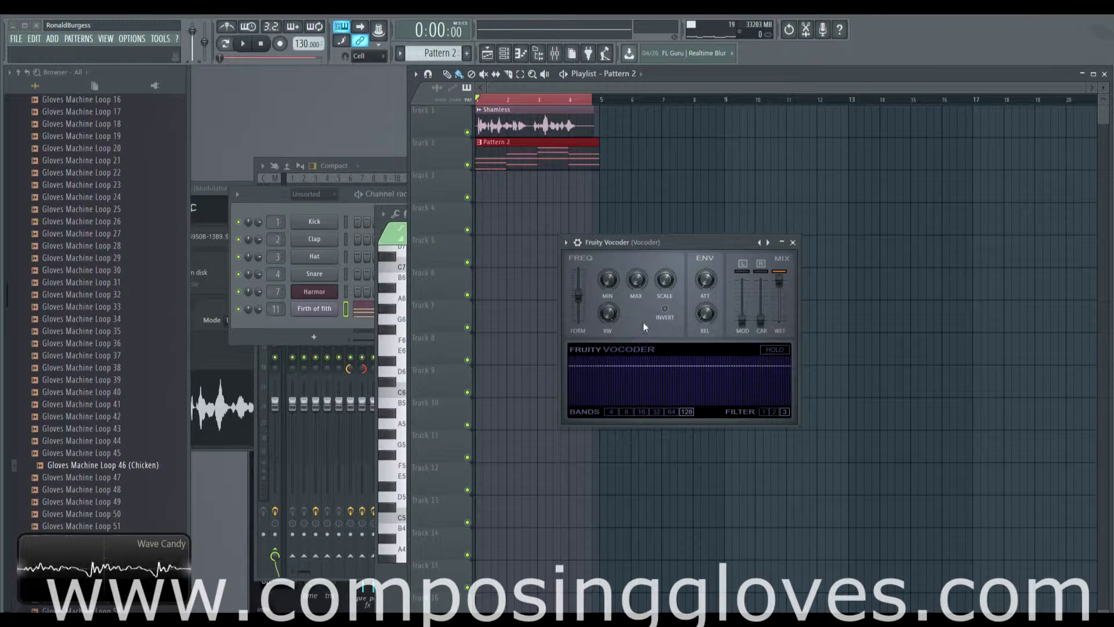
key("space")
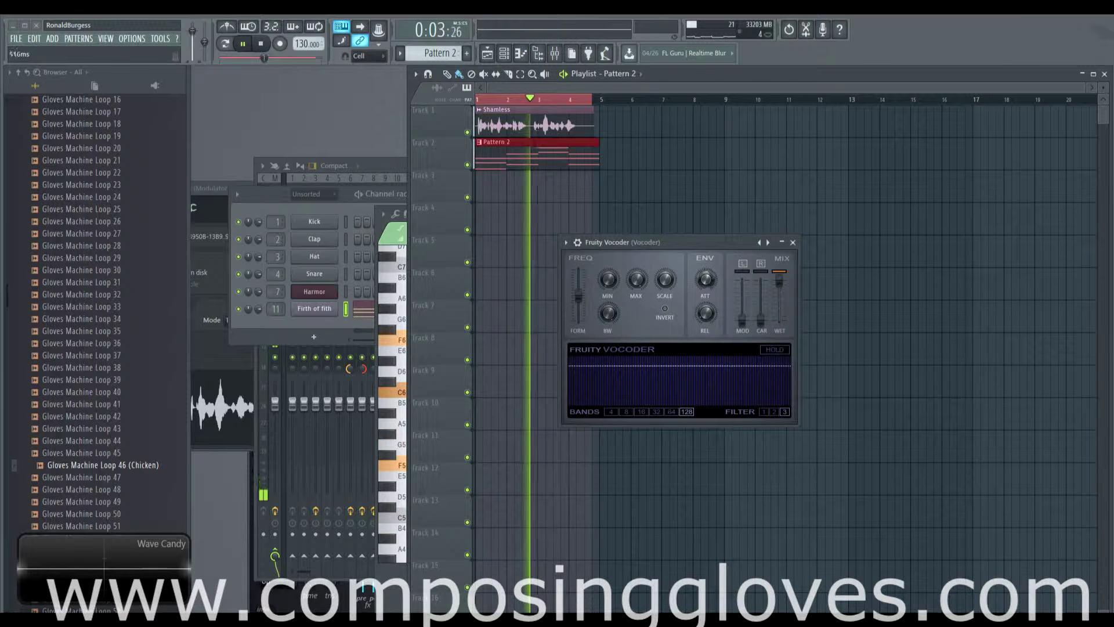
key("space")
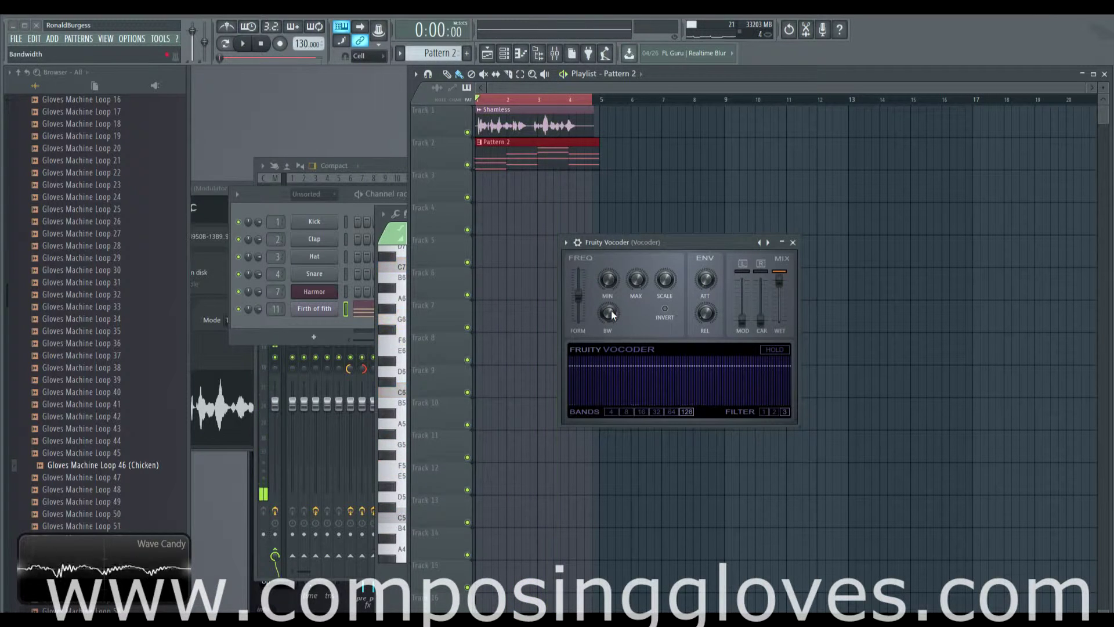
left_click(609, 312)
key("space")
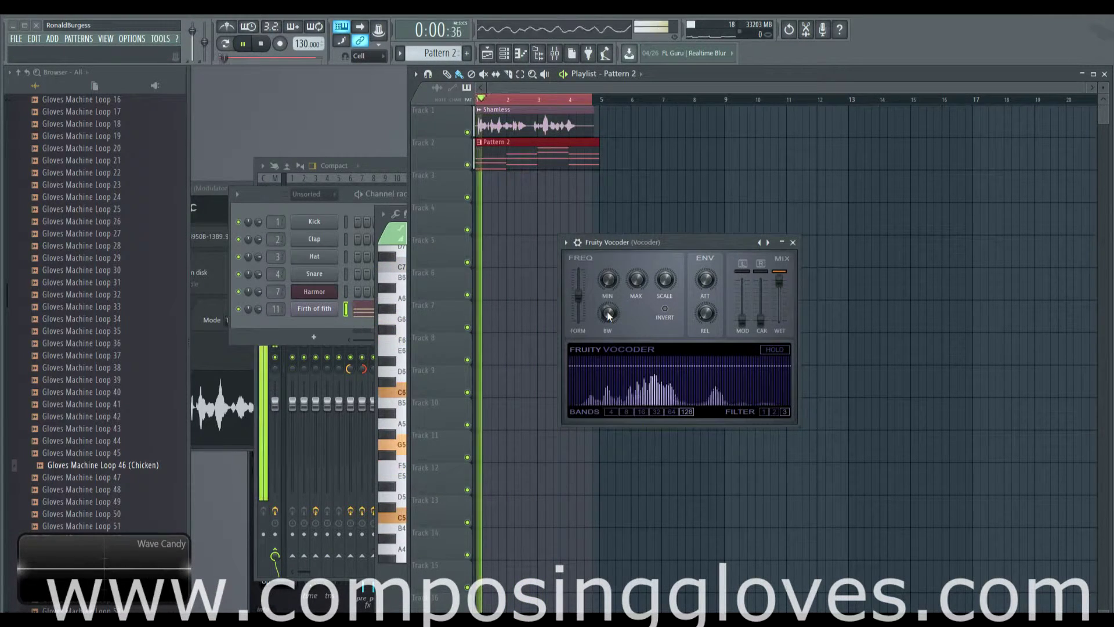
key("space")
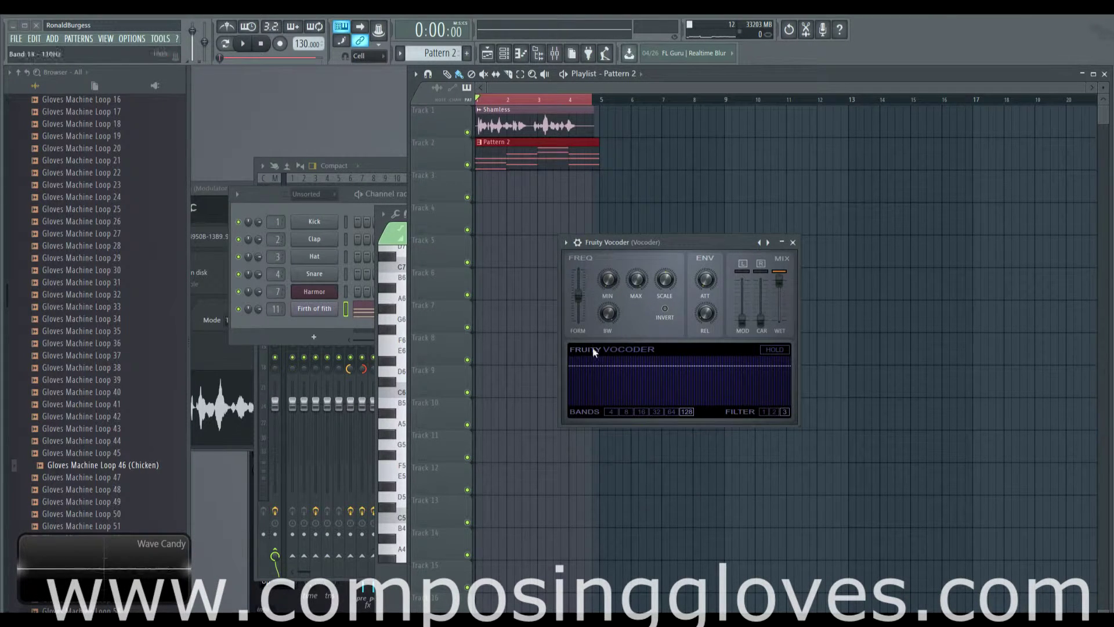
Try a starting frequency of 217 Hz and ending frequencies of 14608 Hz to about 16 kHz while playing the song.
key("space")
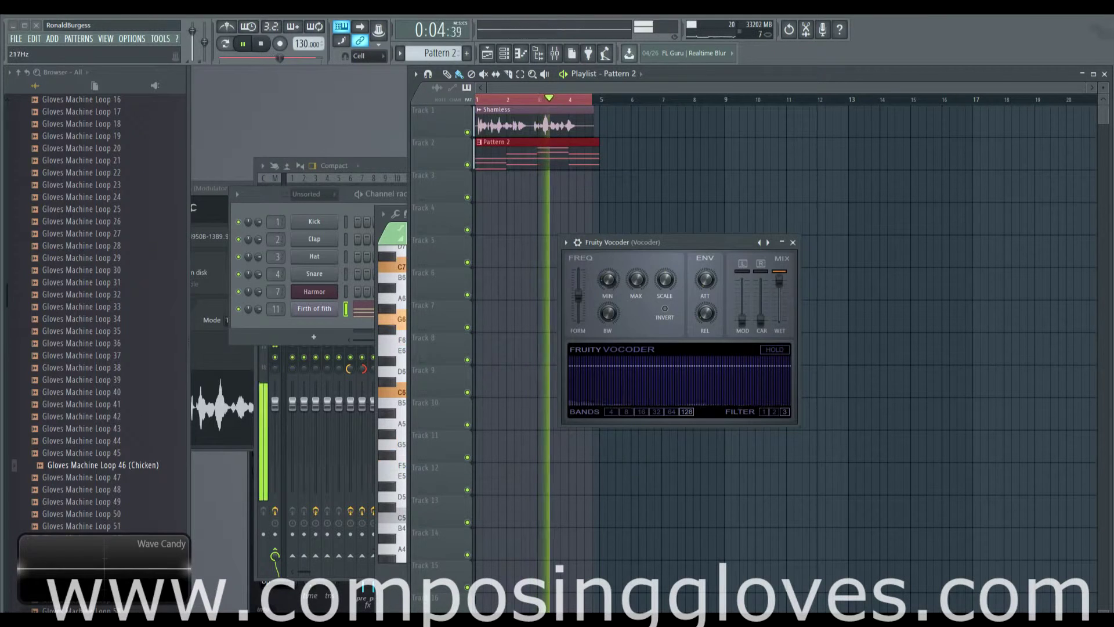
key("space")
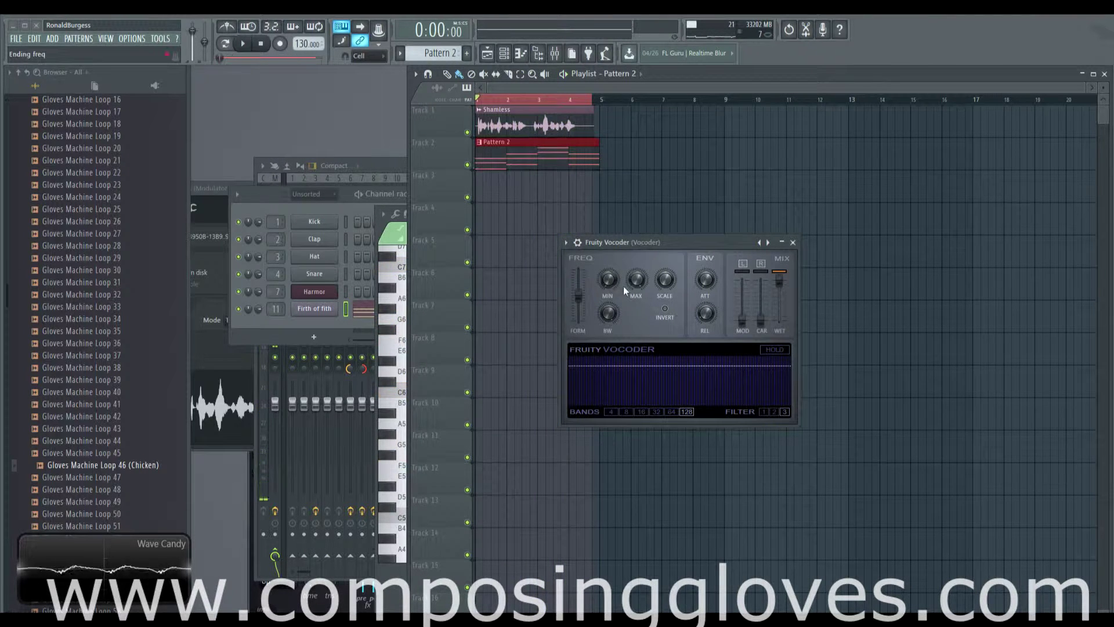
key("space")
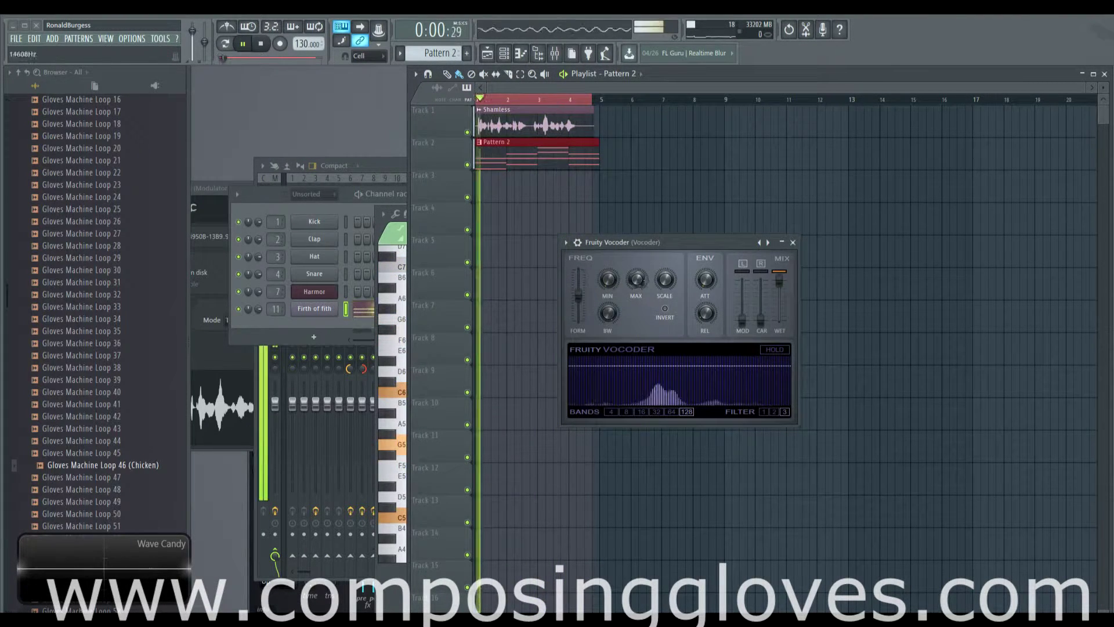
left_click_drag(637, 284, 637, 261)
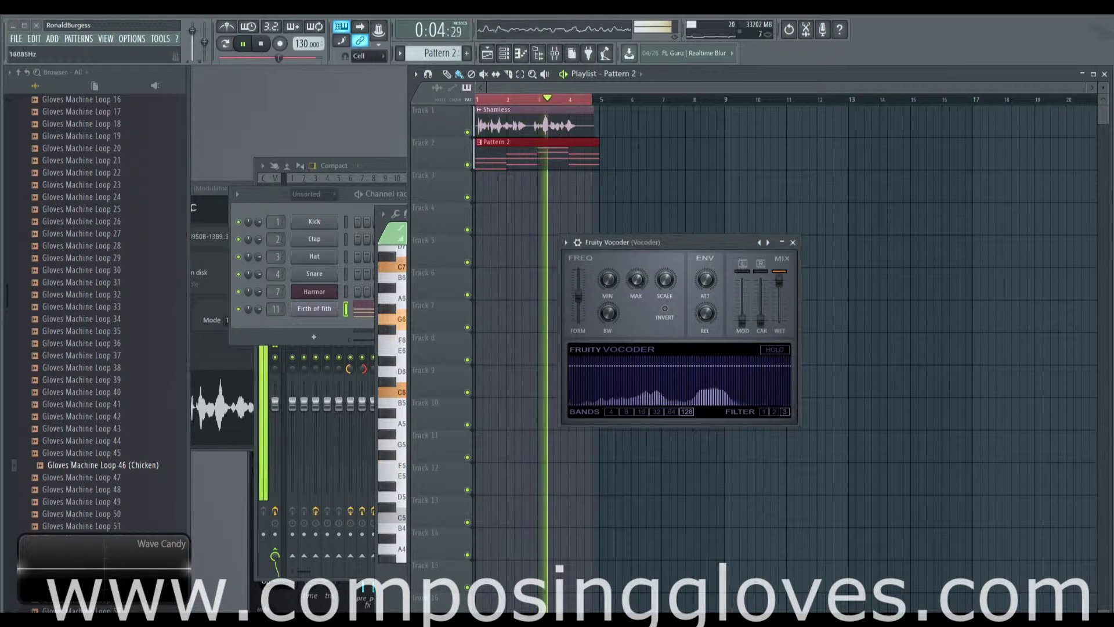
key("space")
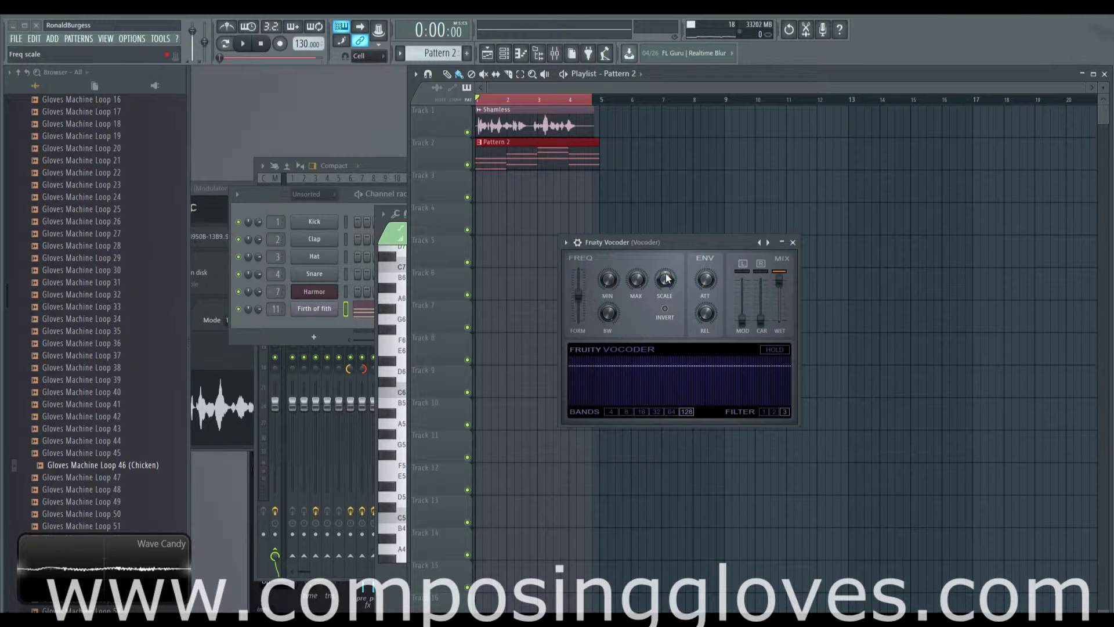
Try different vocoder frequency scale settings, including 49%, while playing the song, and set the scale to 0%.
left_click_drag(667, 278, 666, 277)
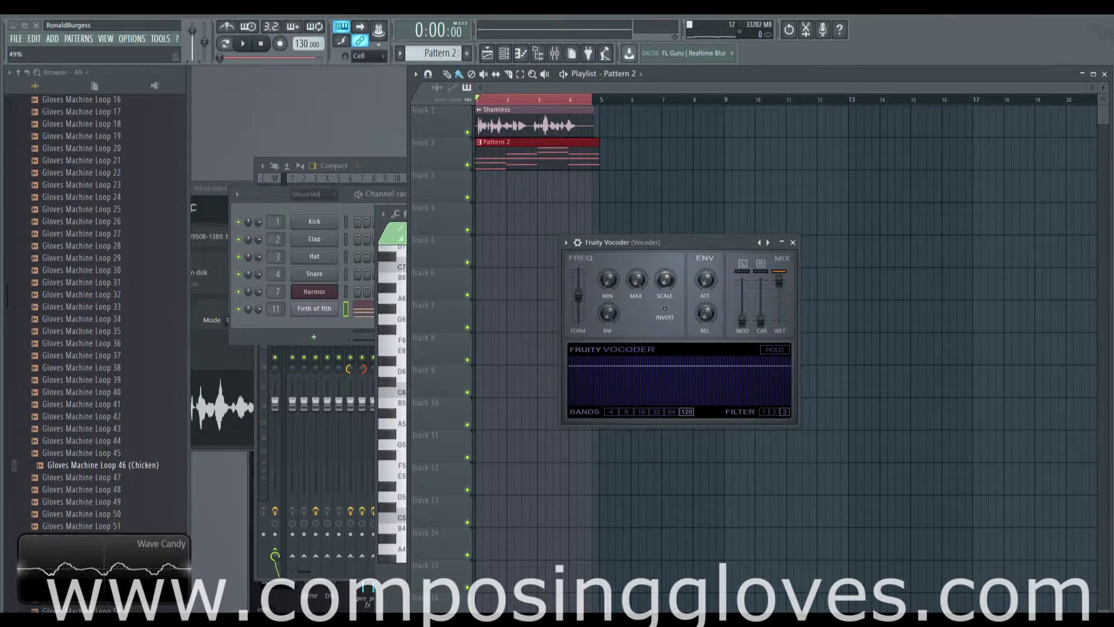
key("space")
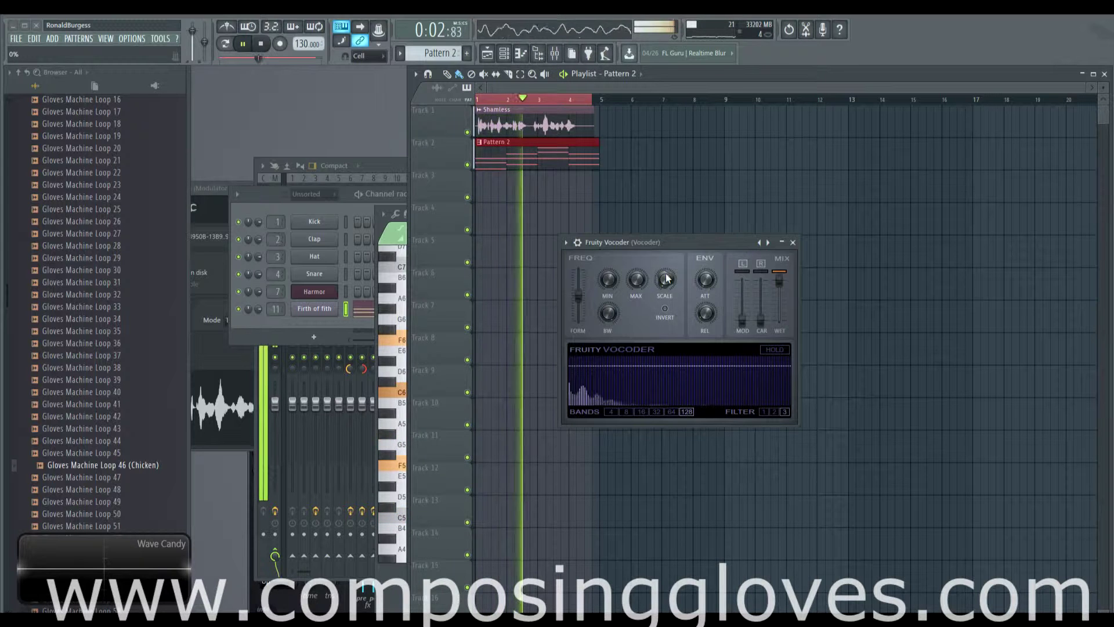
key("space")
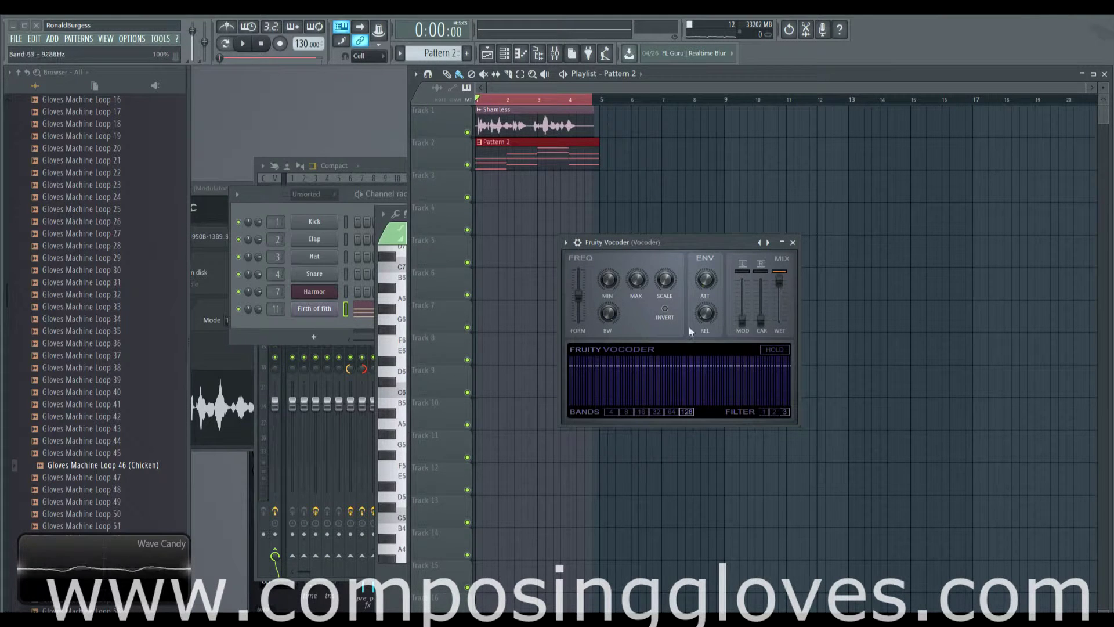
key("space")
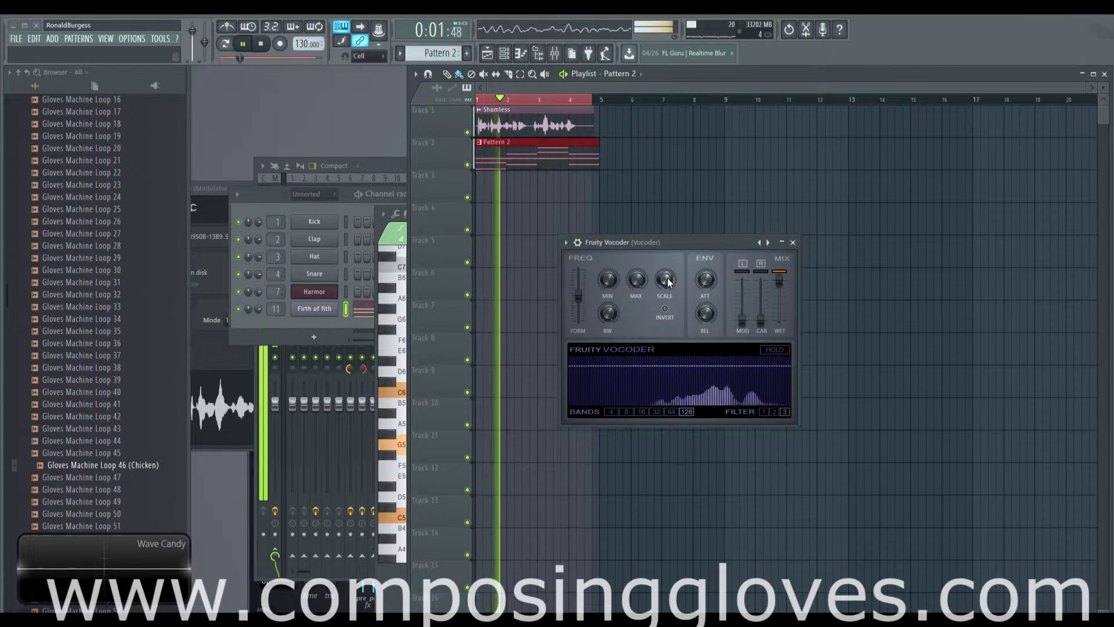
left_click_drag(667, 282, 667, 313)
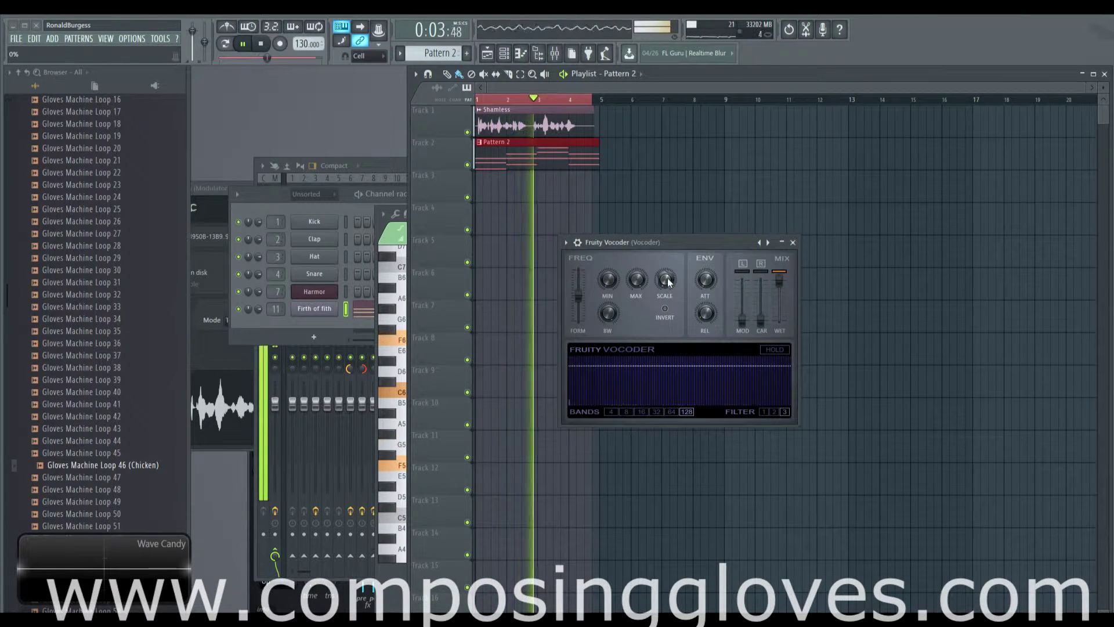
key("space")
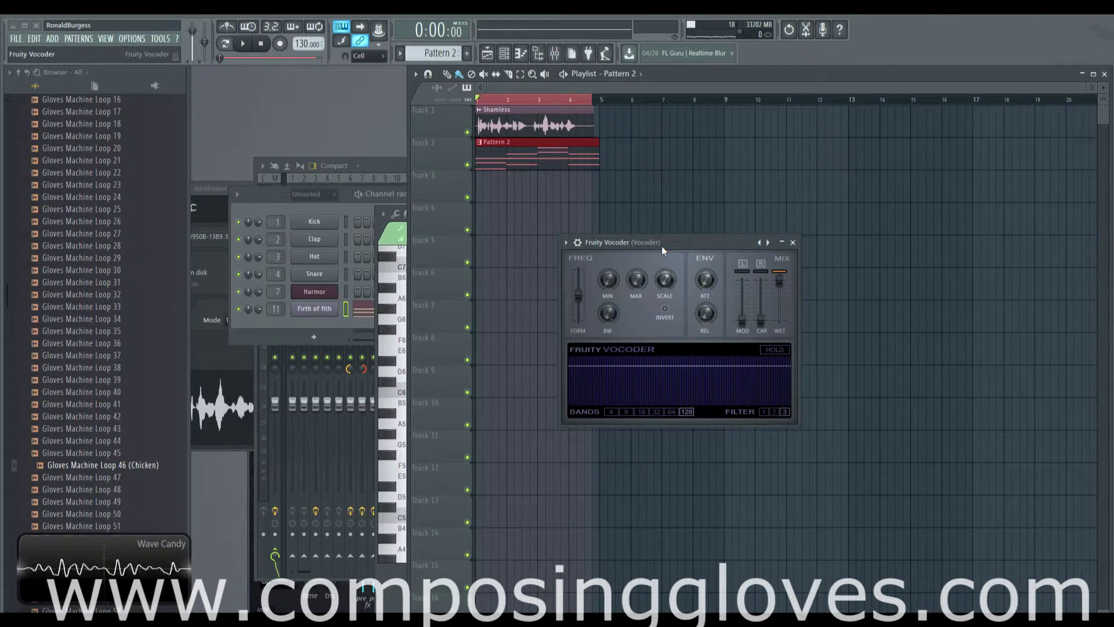
Move the vocoder window slightly higher and try low and high formant settings while playing the song.
left_click_drag(662, 246, 666, 217)
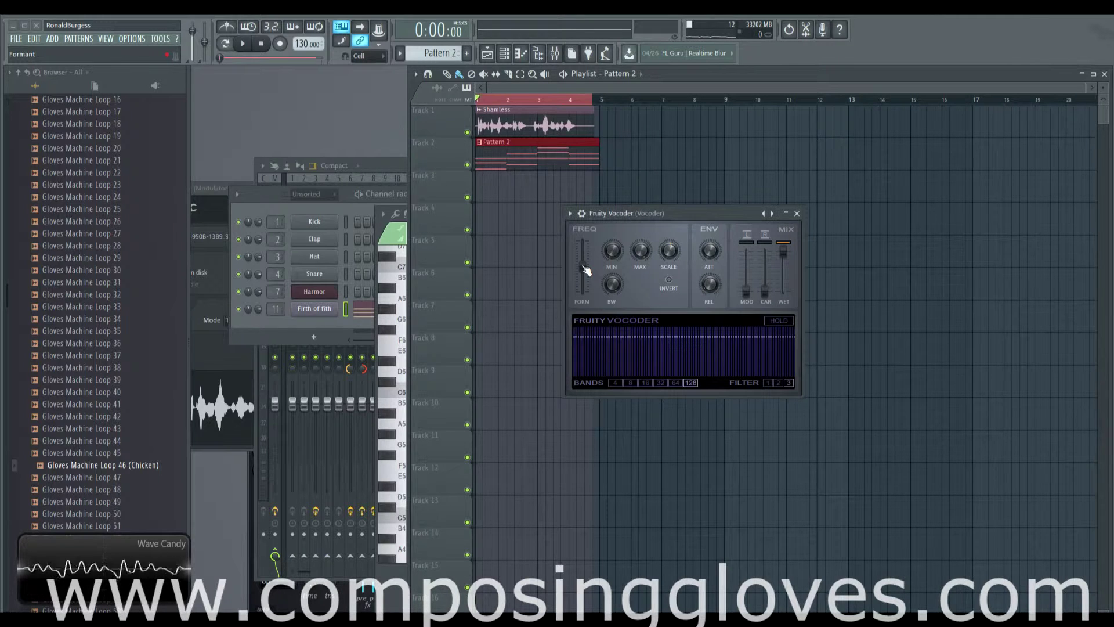
left_click_drag(586, 270, 584, 297)
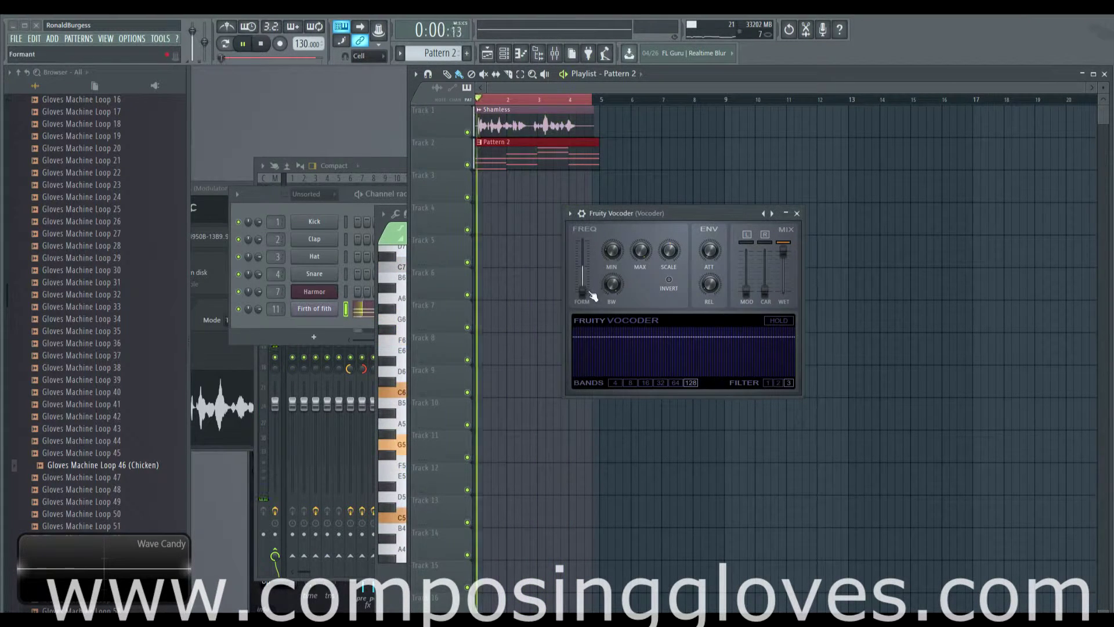
left_click_drag(582, 290, 588, 253)
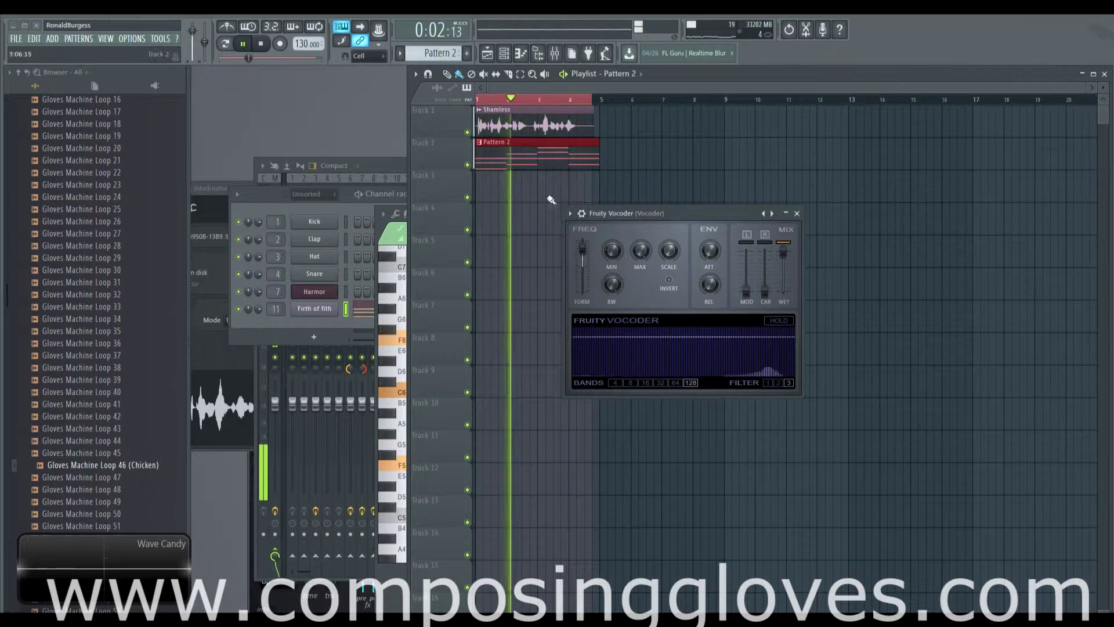
Open Pattern 2's notes in the piano roll and transpose them all down so the first chord is G3, D4 and G4.
double_click(534, 144)
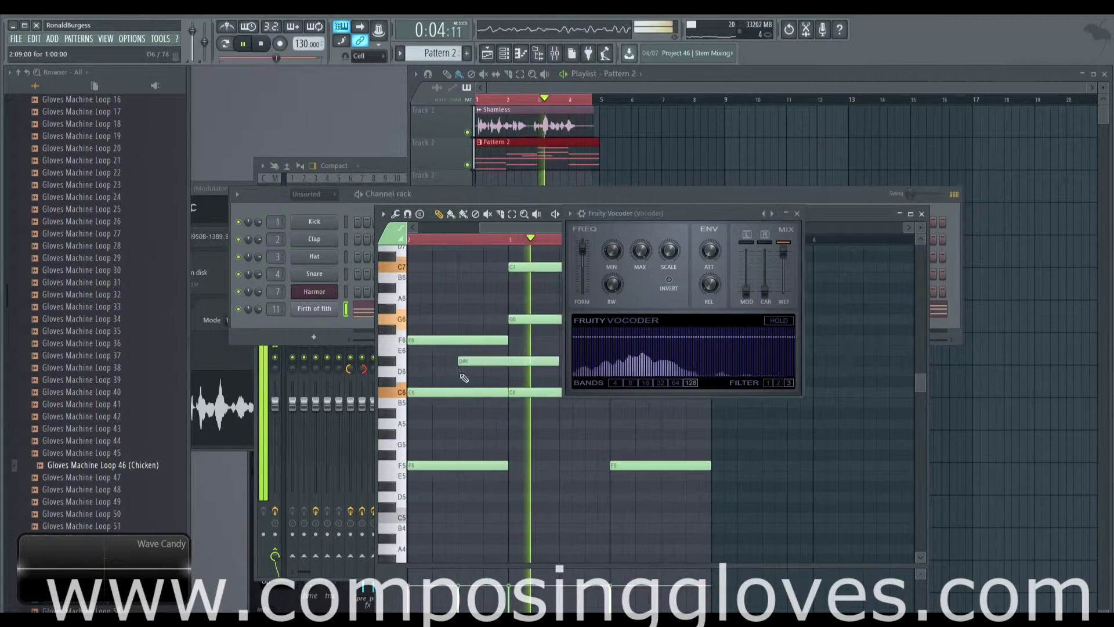
key("ctrl+s")
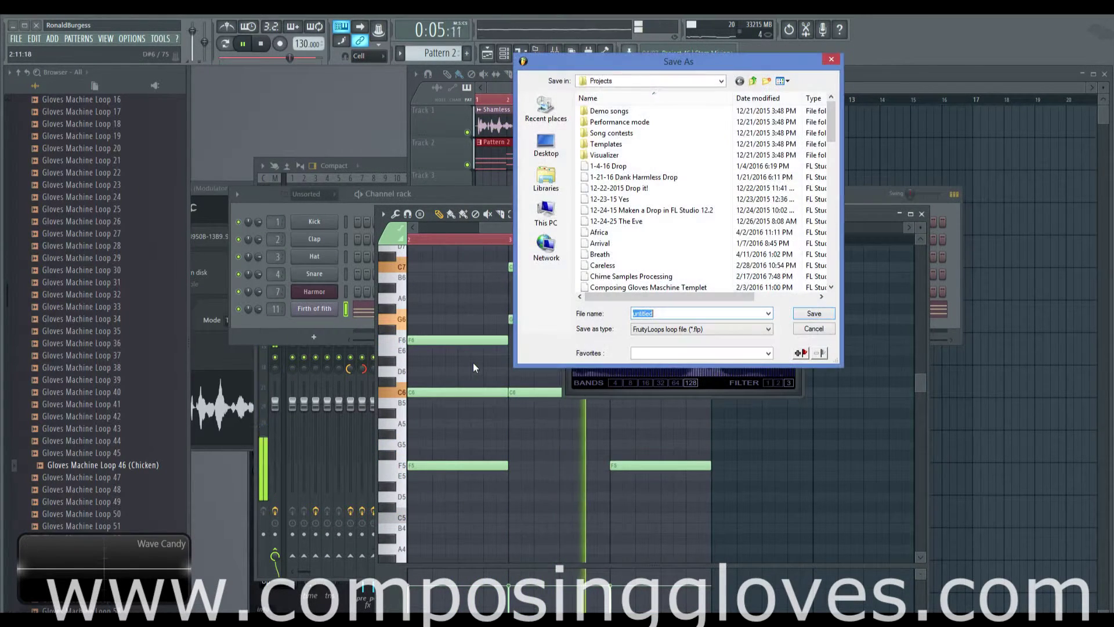
left_click(833, 59)
scroll(459, 394, "down", 5)
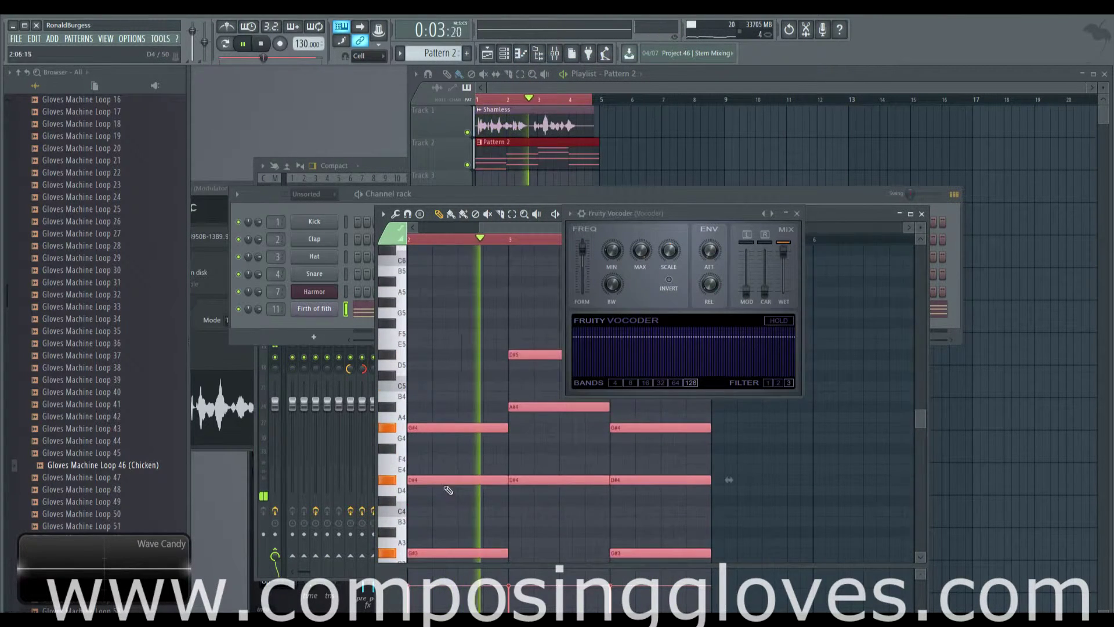
scroll(445, 495, "down", 2)
key("shift+Down")
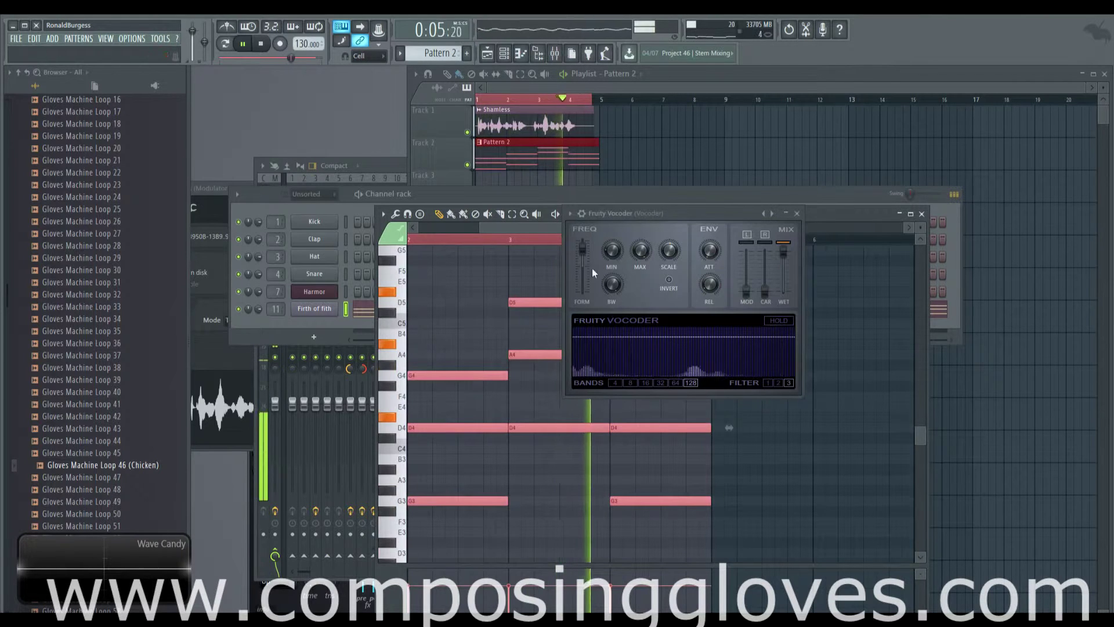
Try a formant shift of -1200 cents during playback, reset it to 0 cents and stop the song.
left_click_drag(582, 248, 585, 295)
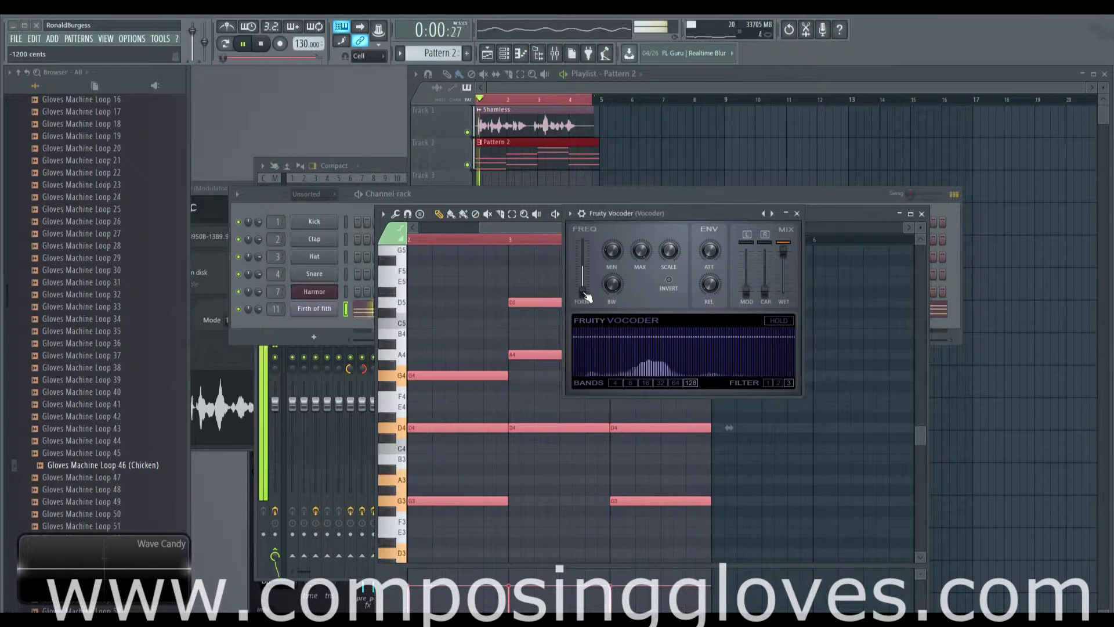
left_click_drag(585, 294, 583, 270)
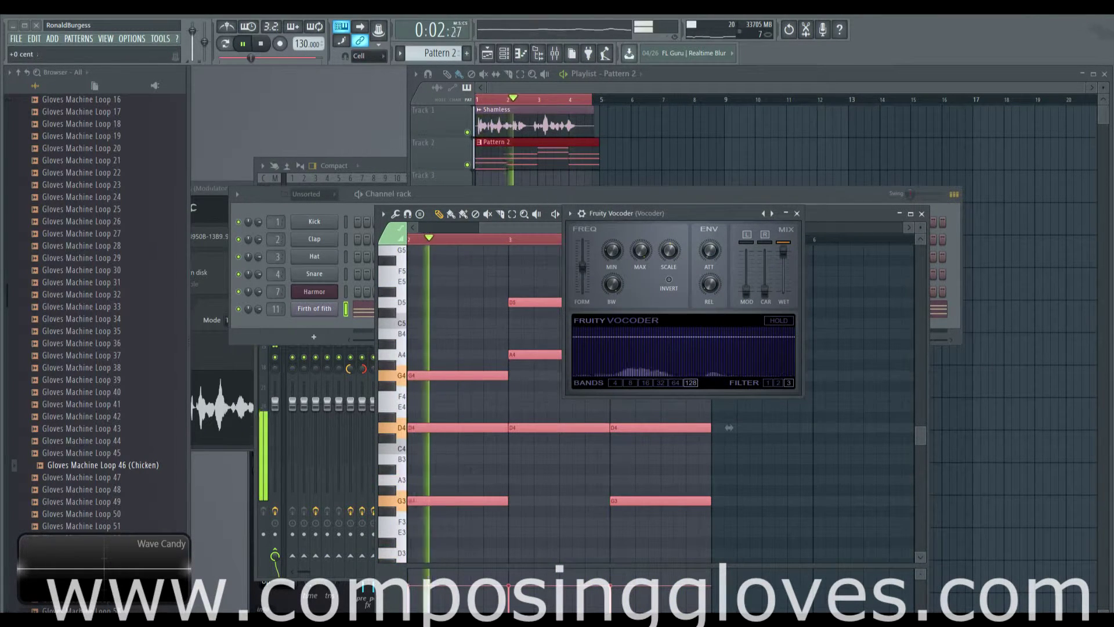
key("space")
Move the vocoder window aside, copy the Firth of fith notes into the Harmor channel and route Harmor to mixer track 11.
left_click_drag(616, 211, 640, 207)
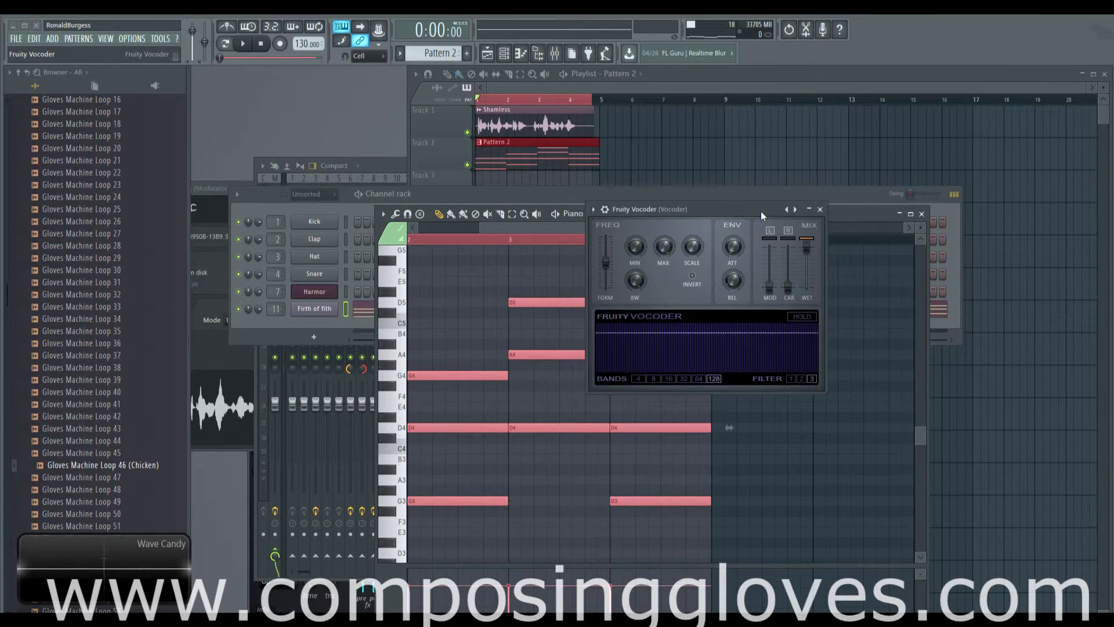
left_click_drag(760, 210, 762, 120)
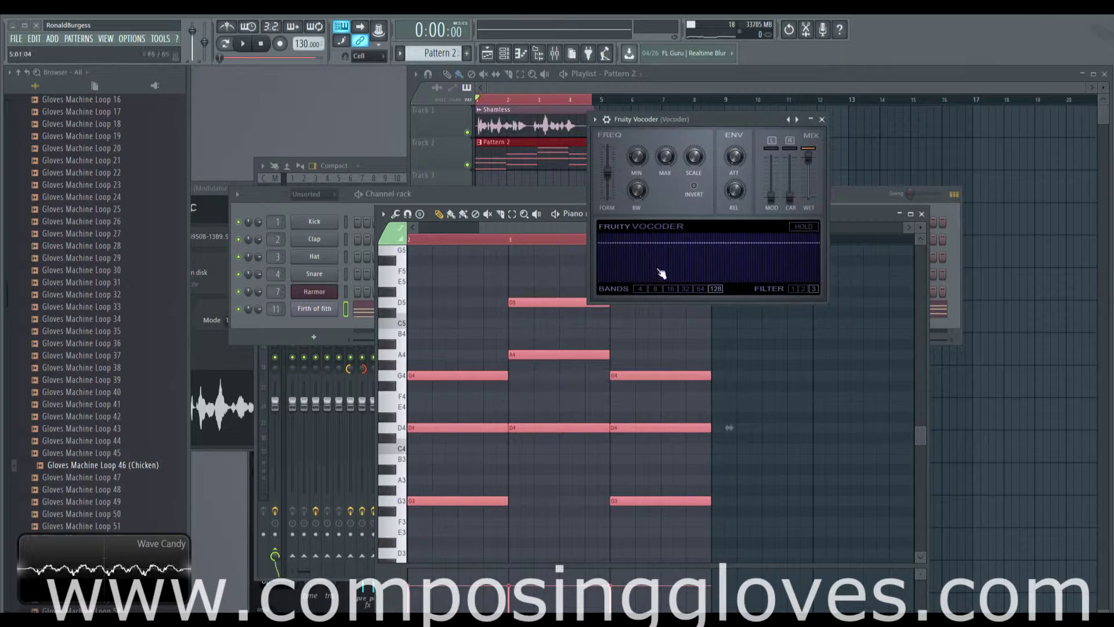
left_click_drag(728, 123, 754, 165)
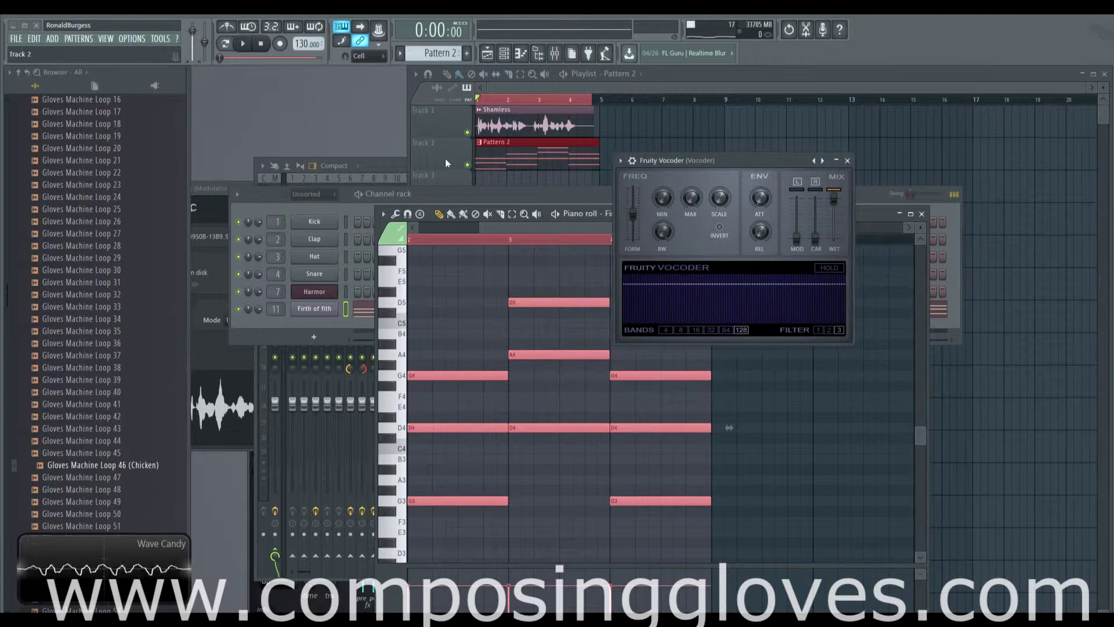
left_click(316, 208)
right_click(328, 308)
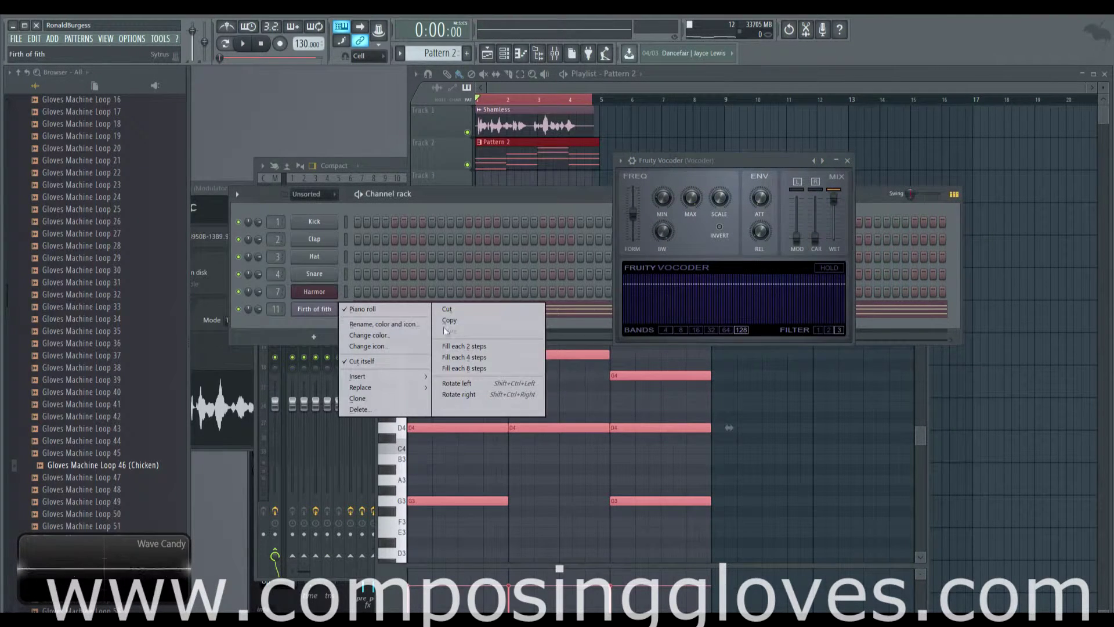
left_click(462, 325)
right_click(312, 293)
left_click(461, 315)
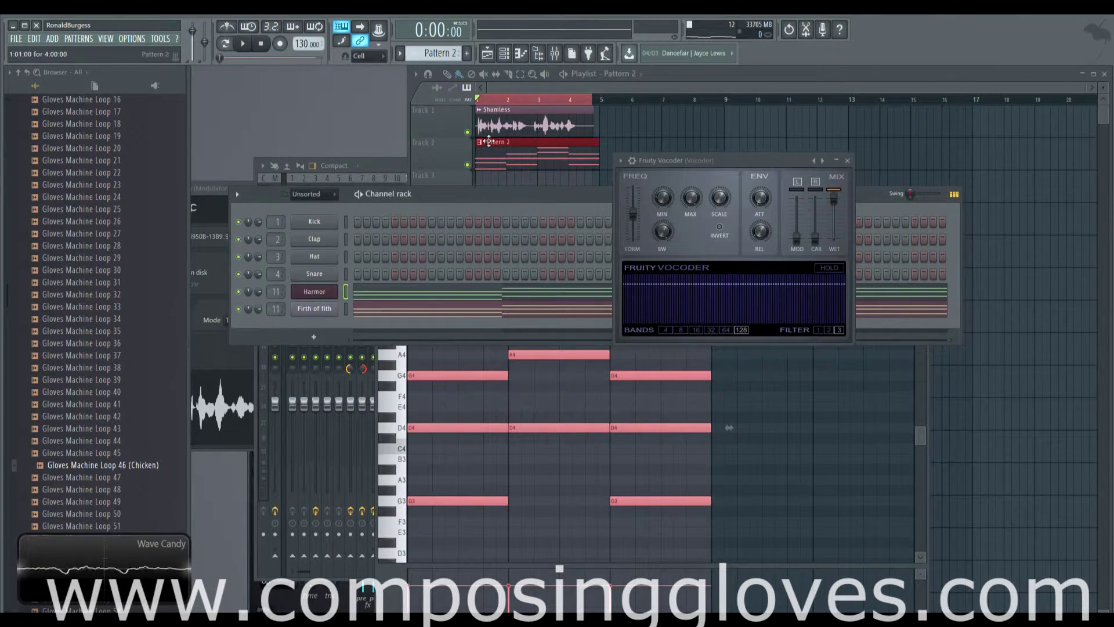
Play the song with Harmor as an added carrier, try another formant setting and check the vocoder tracks in the mixer.
key("space")
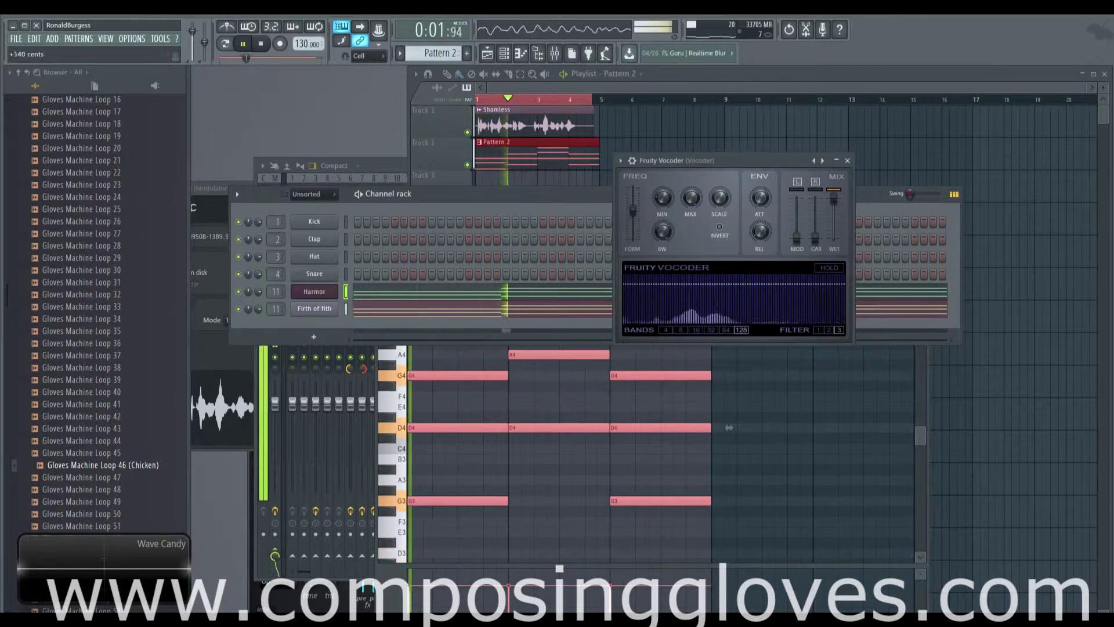
key("space")
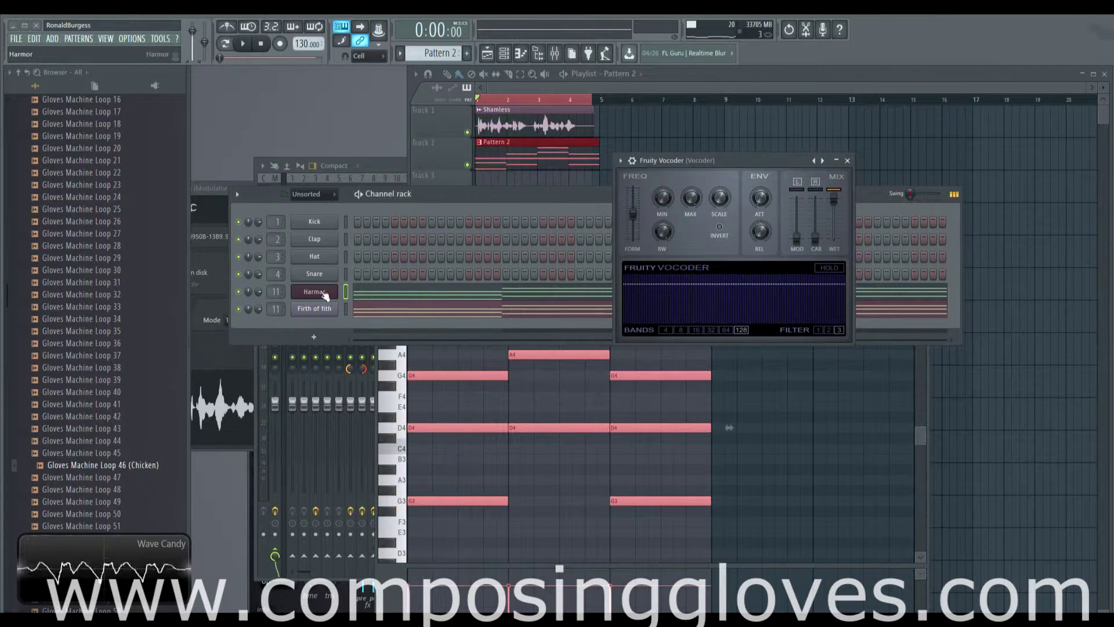
left_click(256, 394)
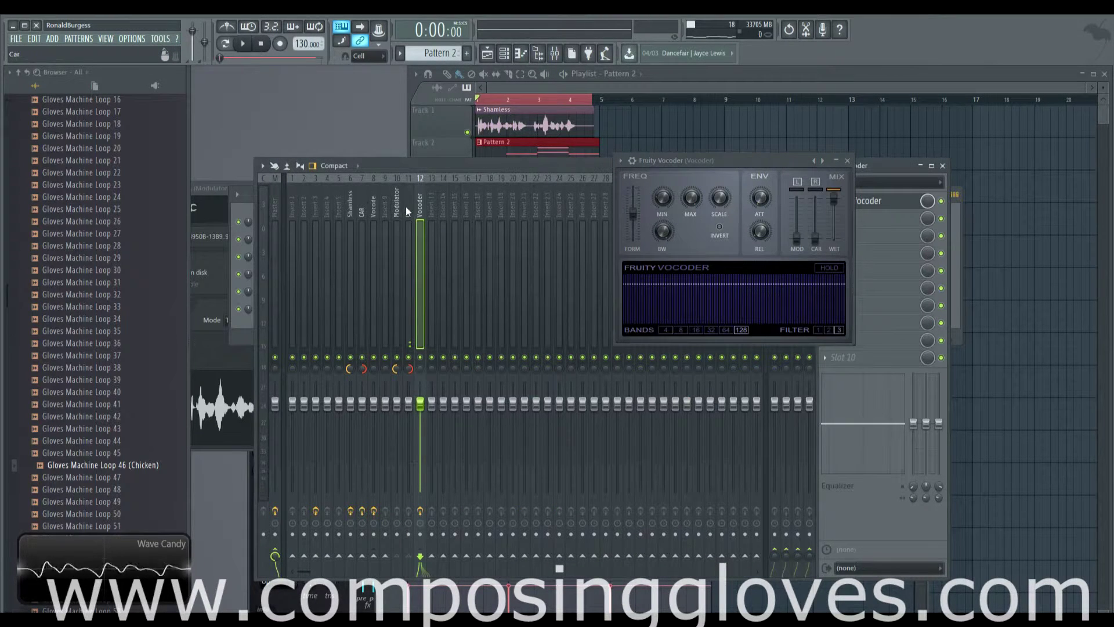
key("F6")
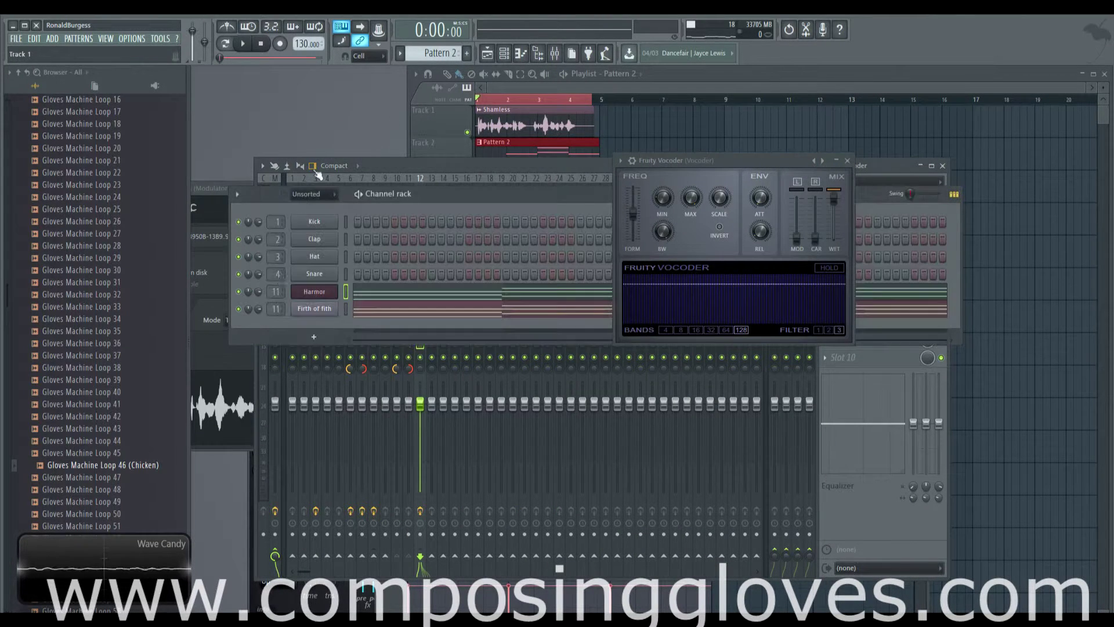
key("space")
key("space")
Delete the Shamless audio clip from Track 1 and add a second Harmor channel.
right_click(540, 124)
key("F6")
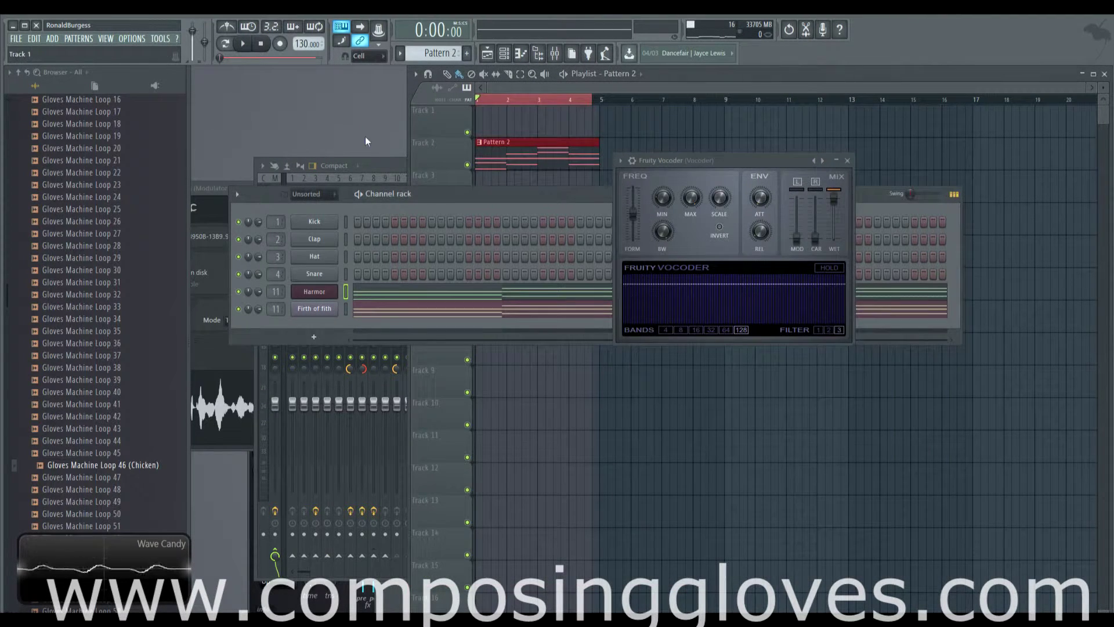
left_click(313, 337)
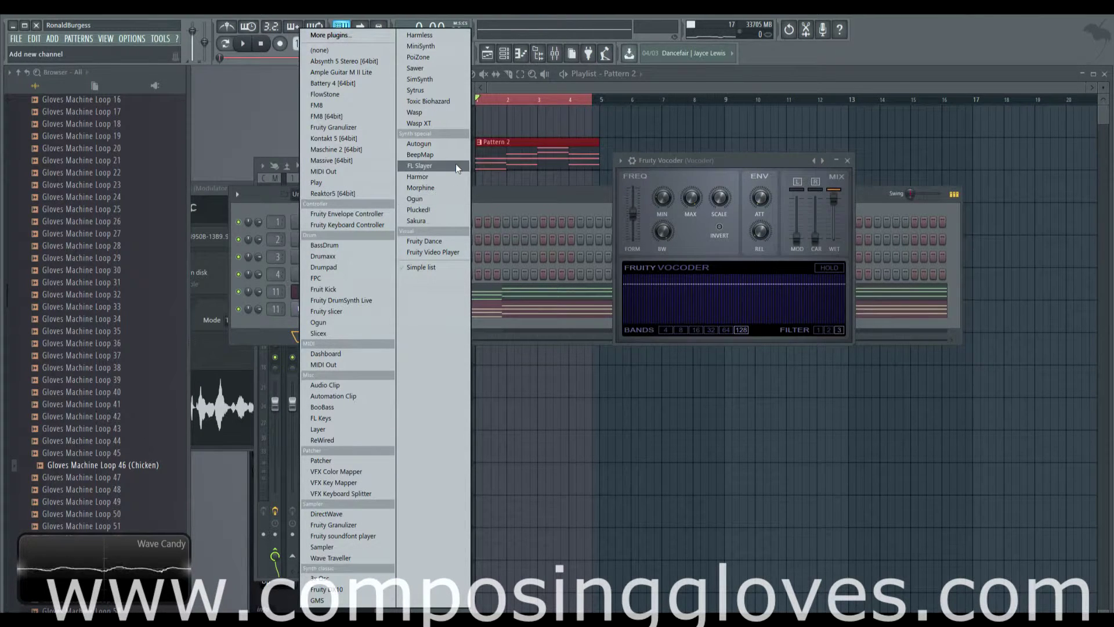
left_click(448, 176)
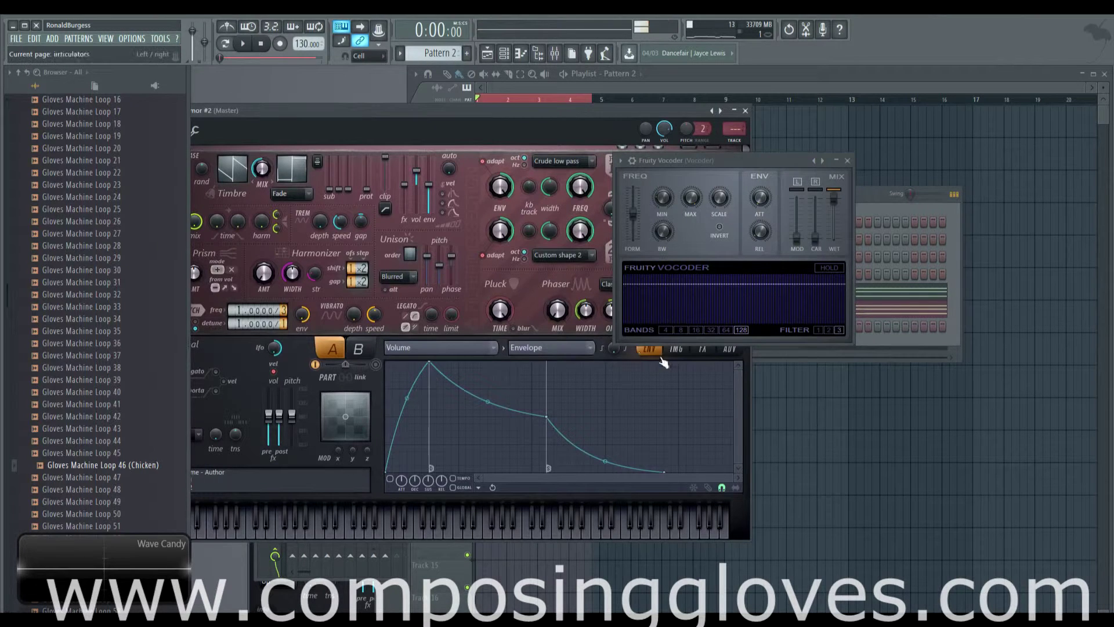
Raise the distortion amount in Harmor #2's effects and increase its unison order and pitch spread.
left_click(675, 349)
left_click(702, 349)
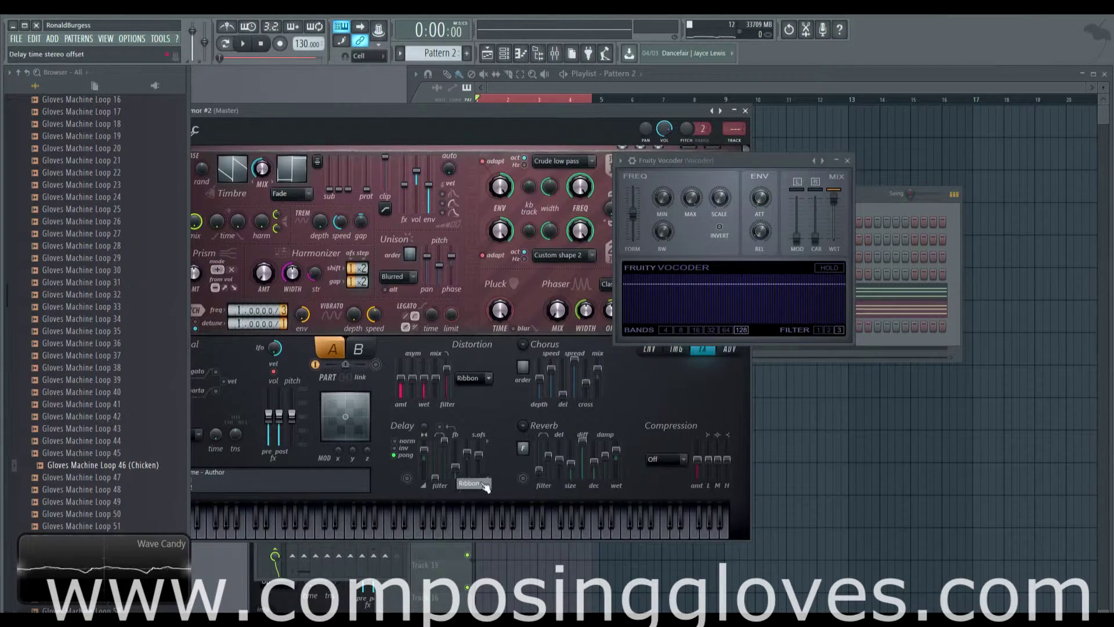
left_click_drag(400, 378, 402, 359)
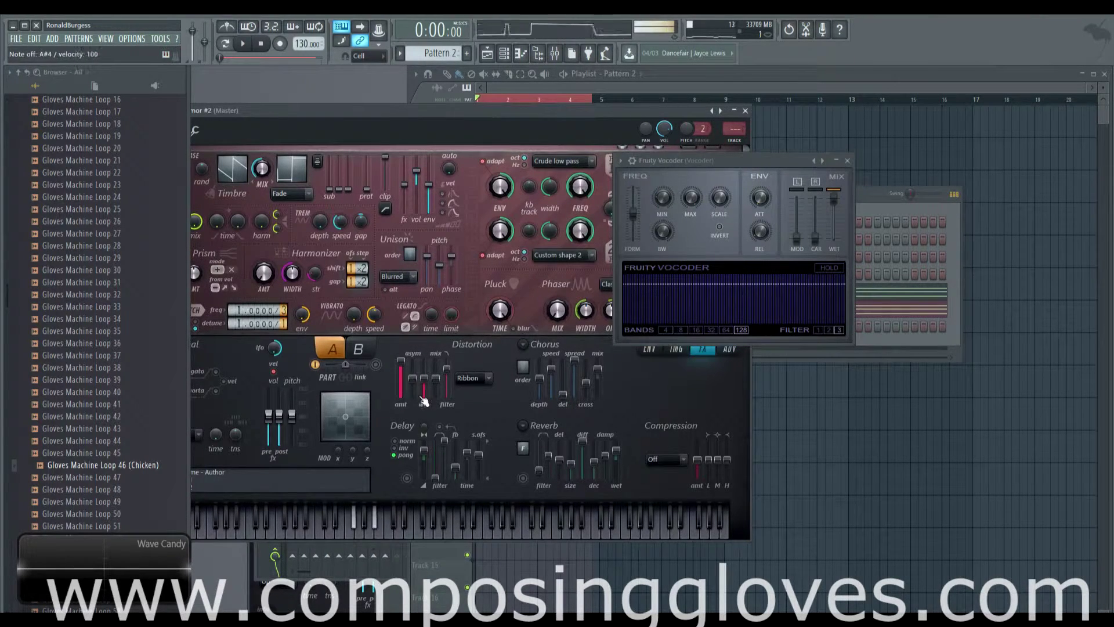
left_click_drag(410, 254, 428, 285)
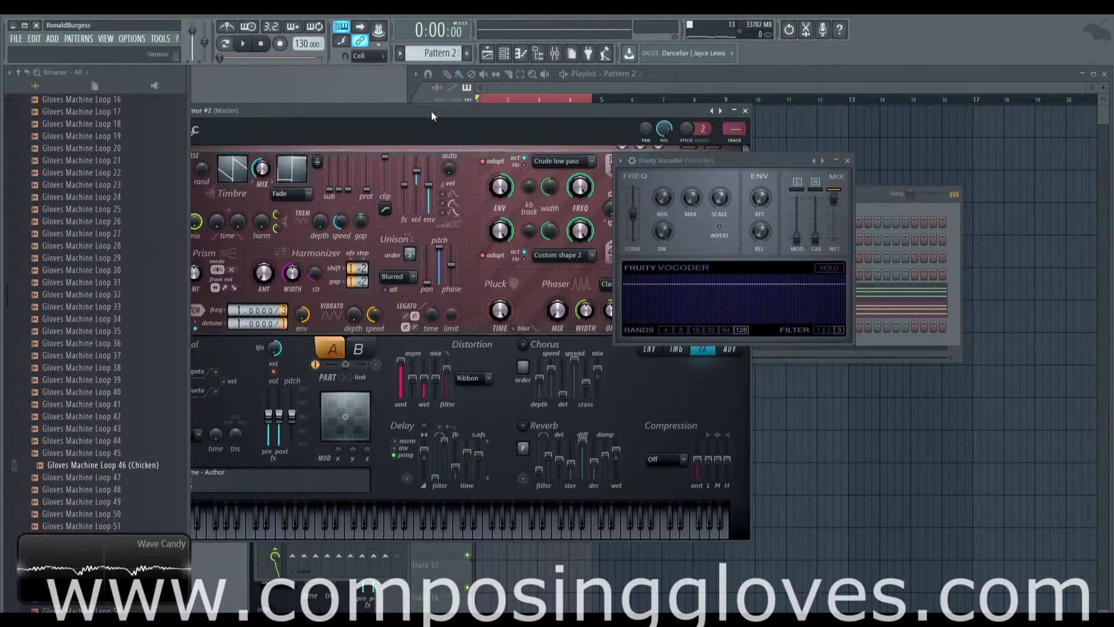
Move the Harmor #2 window into full view, adjust its pitch frequency ratio and audition a note.
left_click_drag(430, 116, 485, 154)
left_click_drag(311, 354, 311, 347)
key("g")
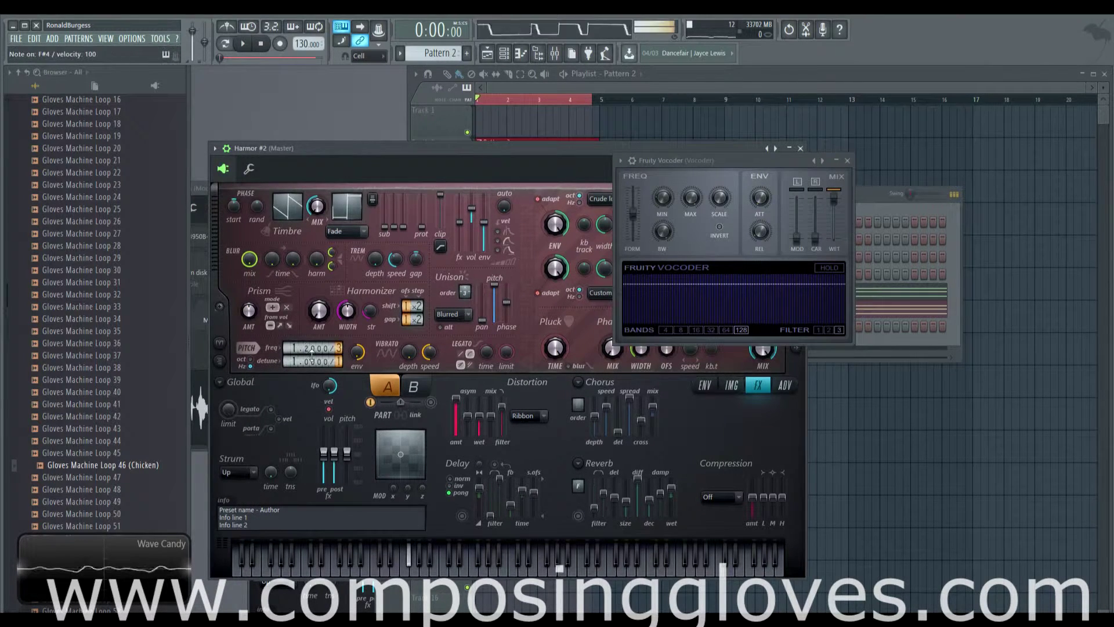
Move the vocoder window clear of Harmor #2, set its compression to Heating with a raised high band, and return to the playlist.
left_click_drag(711, 158, 959, 158)
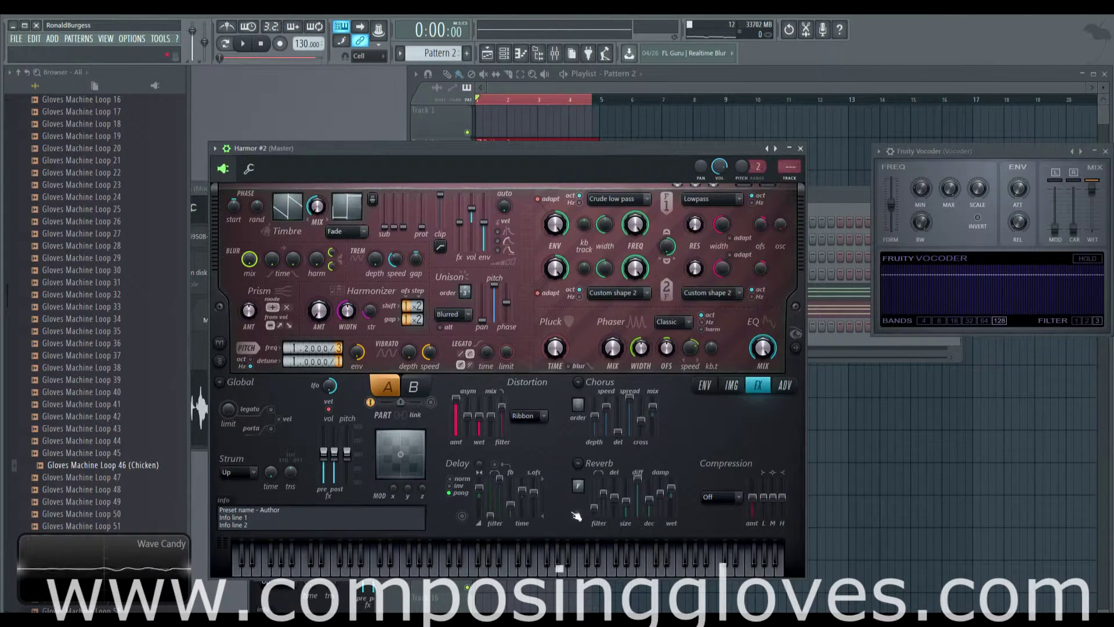
left_click(723, 503)
left_click(718, 512)
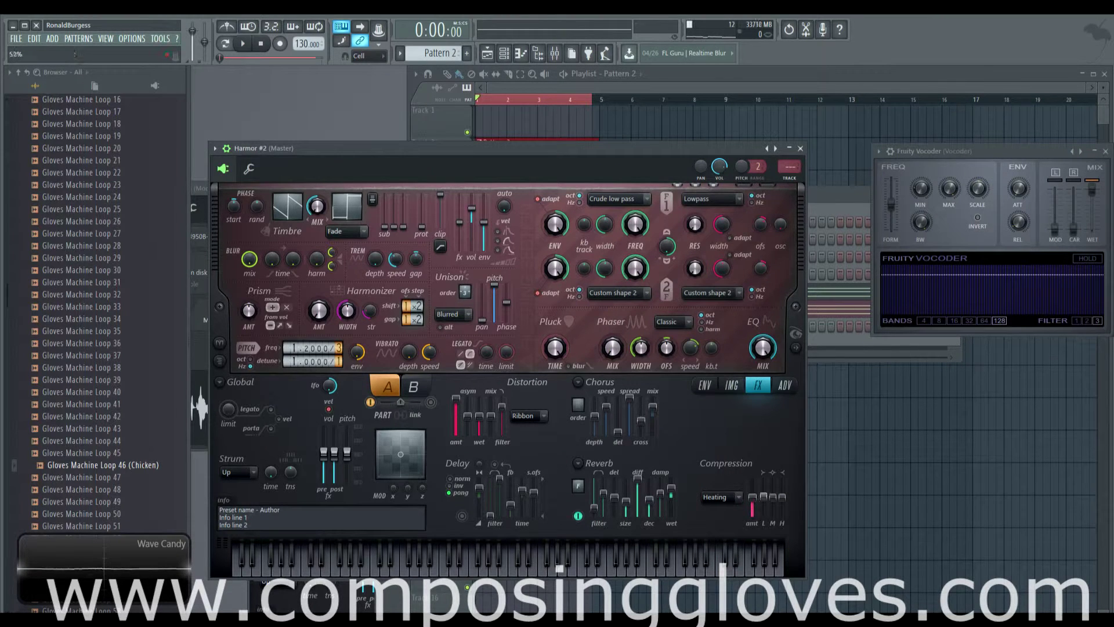
left_click_drag(782, 488, 782, 483)
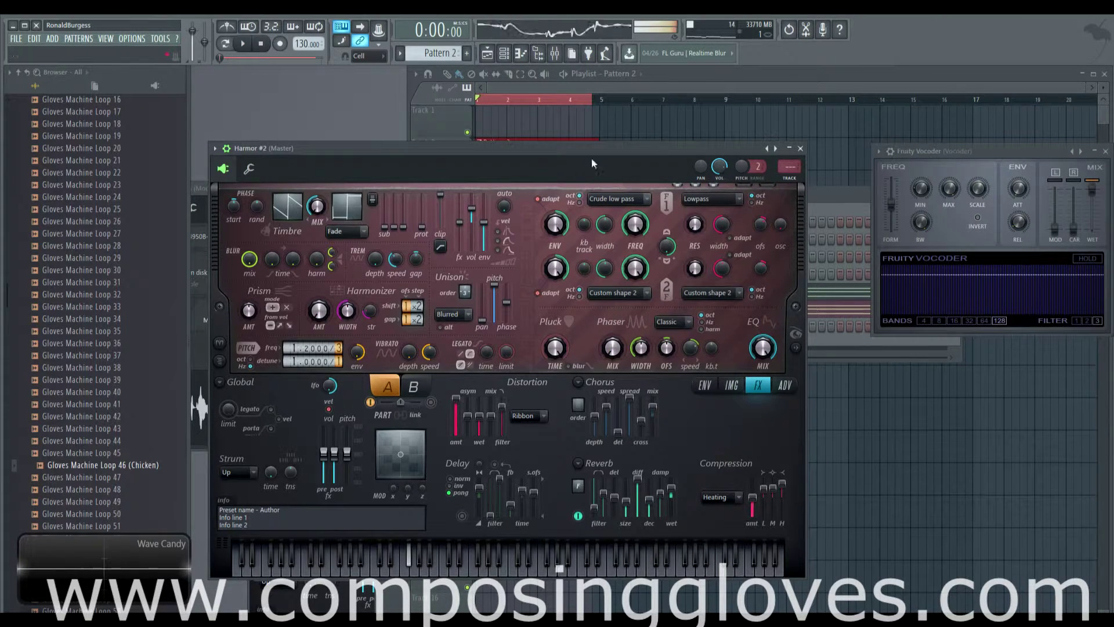
left_click(603, 87)
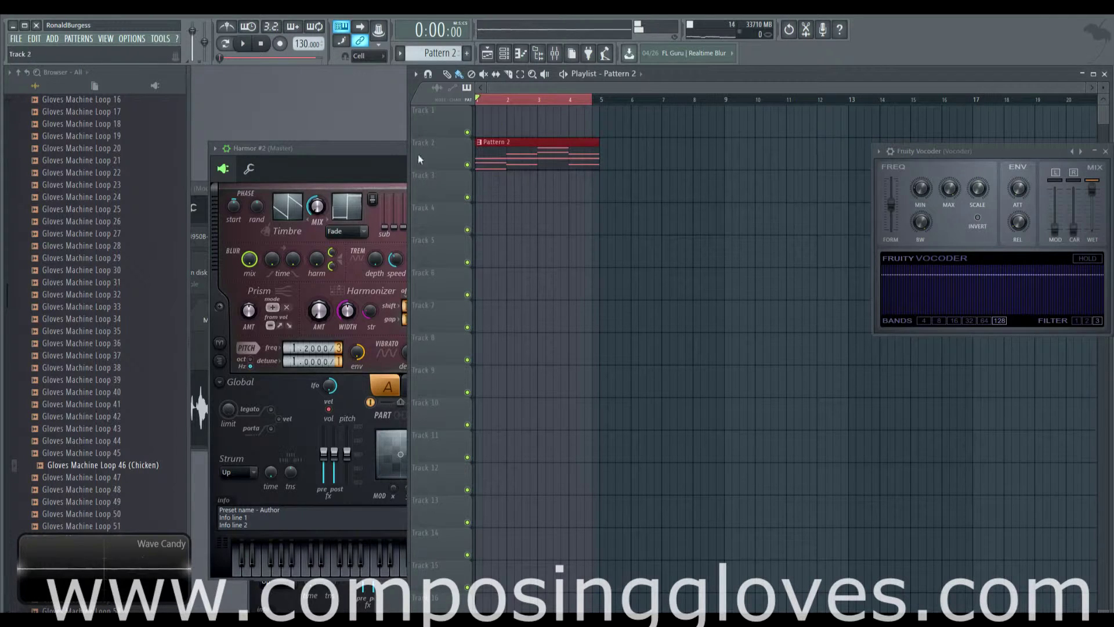
Open Harmor #2's piano roll and write eight half-bar notes in order: D4, F4, G3, A#3, B3, D4, C4, D#4.
key("F6")
right_click(327, 335)
left_click(364, 329)
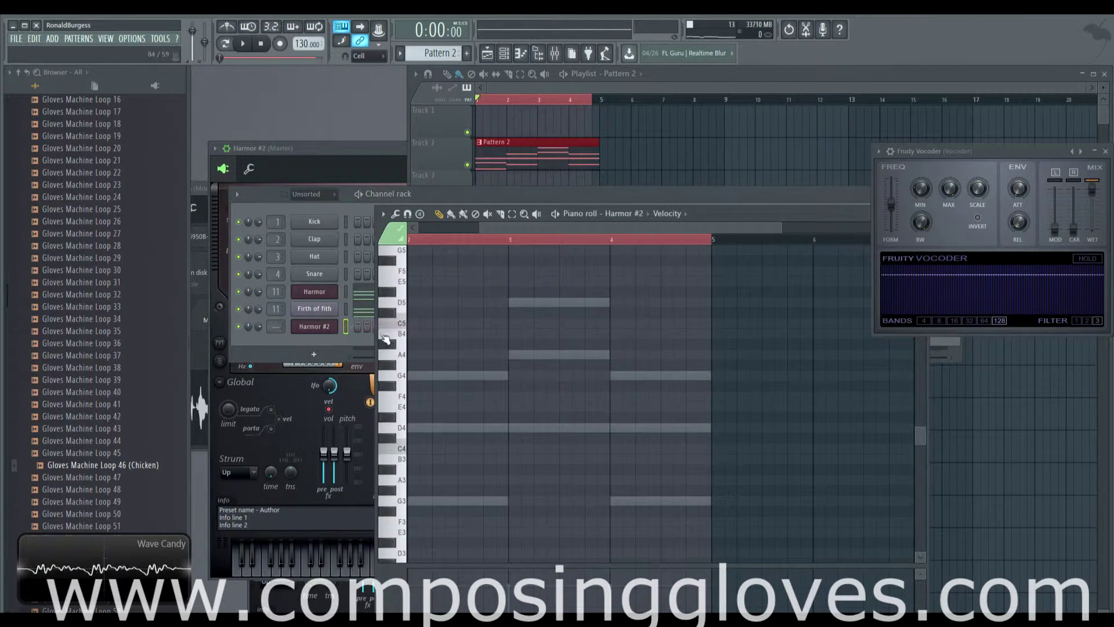
left_click(420, 432)
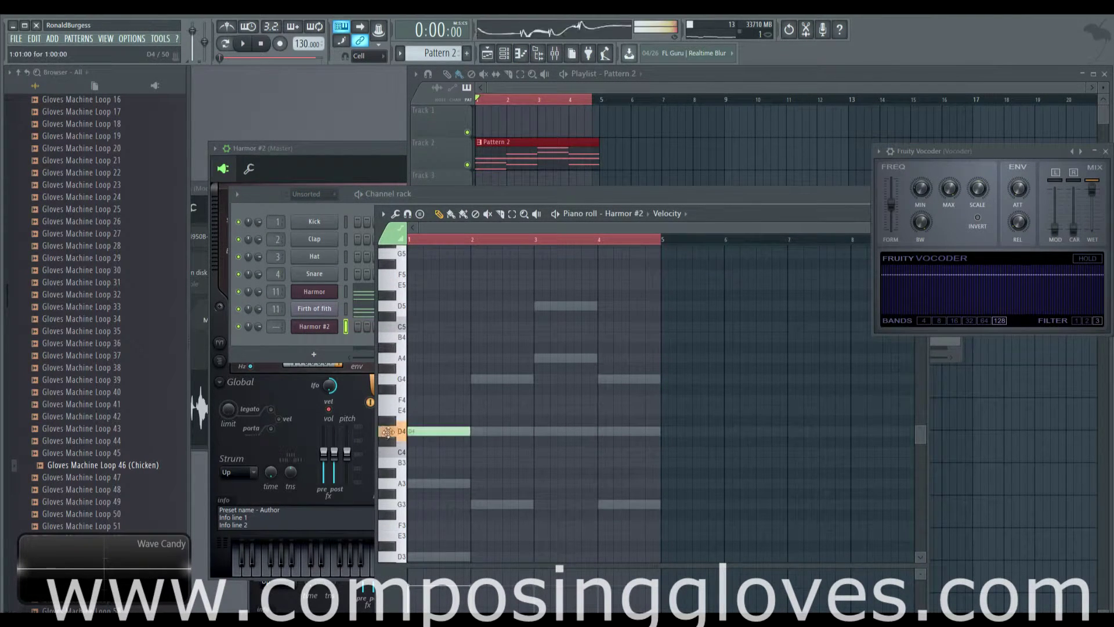
left_click(478, 504)
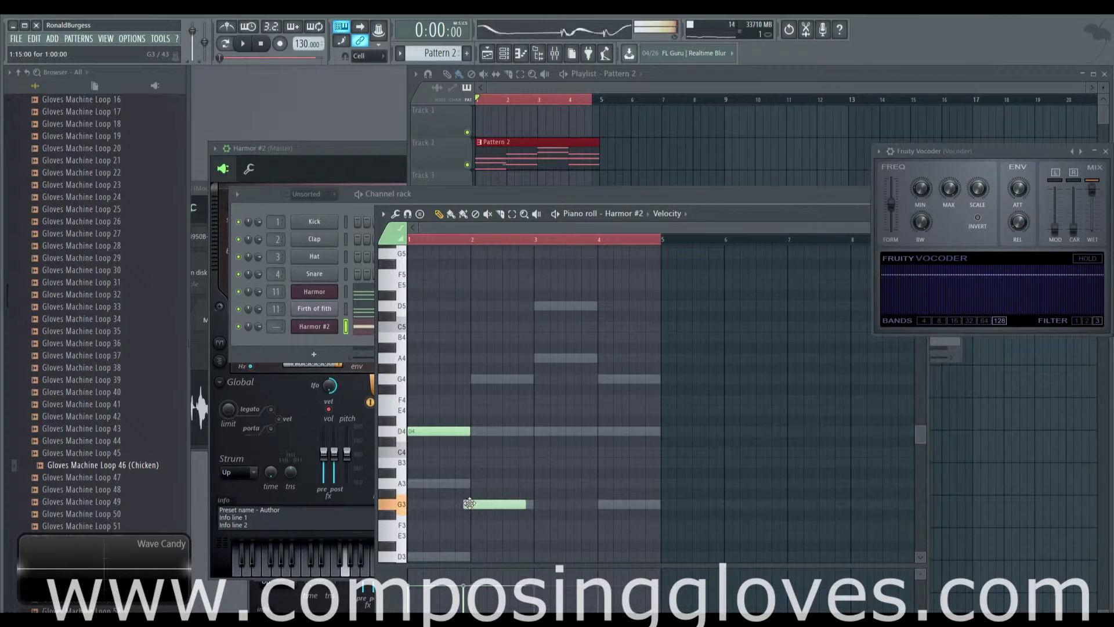
left_click(538, 462)
left_click(606, 452)
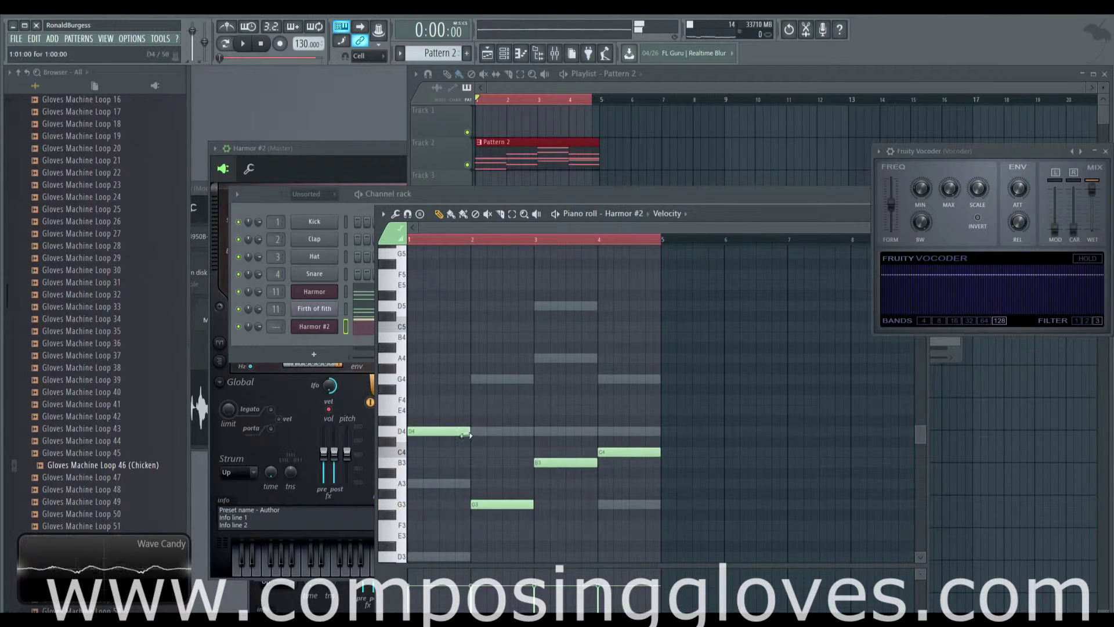
left_click_drag(464, 405, 693, 534)
mouse_move(660, 450)
left_mouse_down()
mouse_move(628, 450)
mouse_move(656, 443)
mouse_move(648, 409)
left_mouse_up()
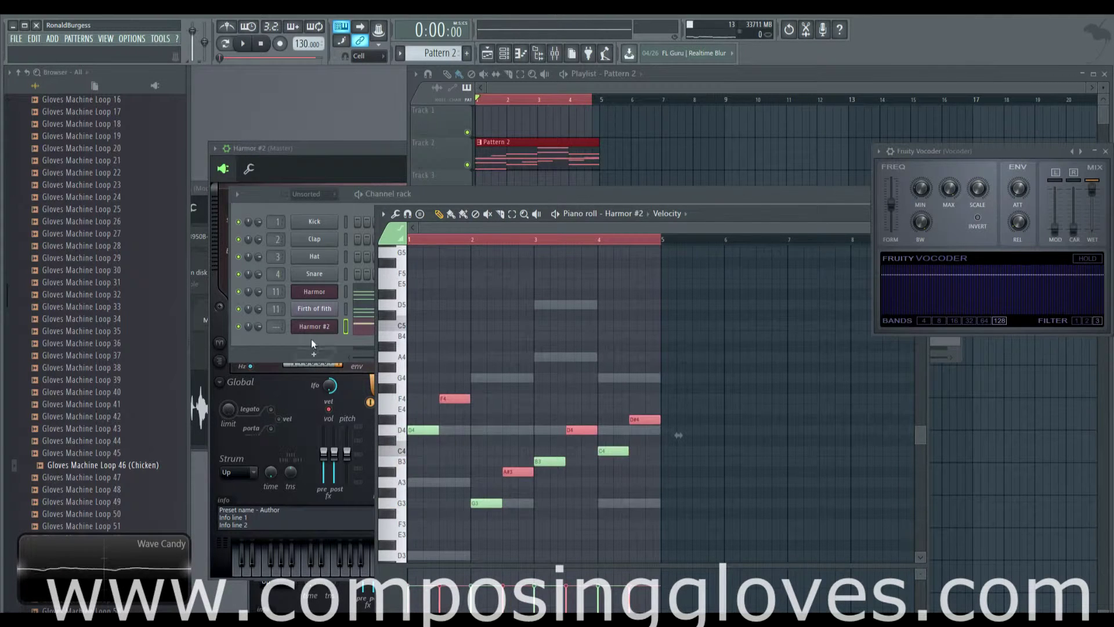
Route Harmor #2 to mixer track 10 (Modulator), then return to the playlist and reposition the vocoder window over it.
left_click_drag(276, 328, 276, 313)
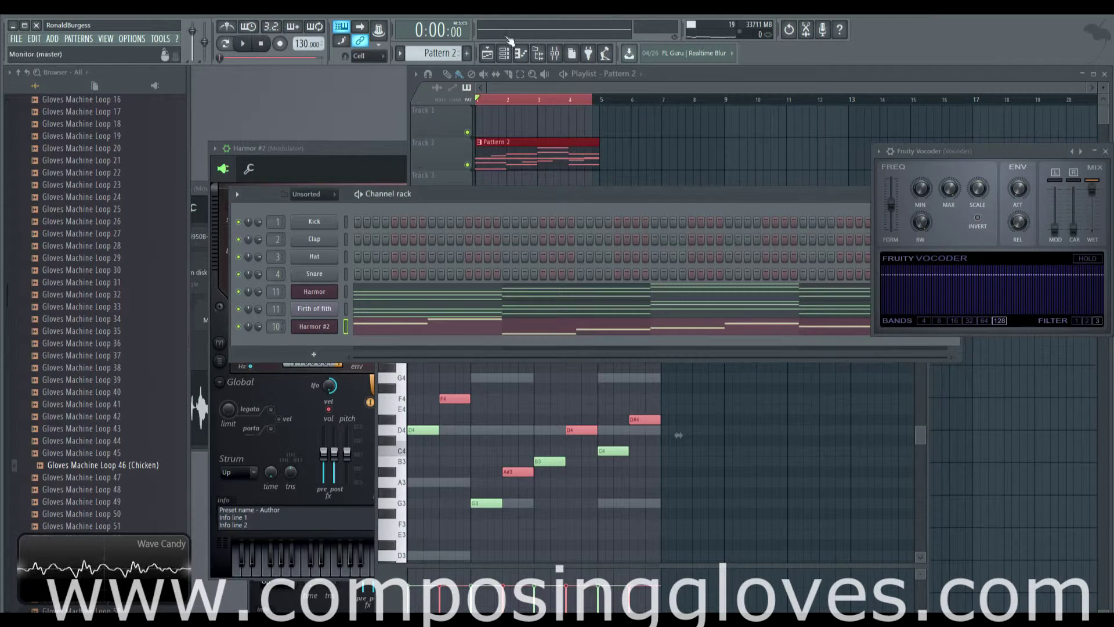
left_click(561, 54)
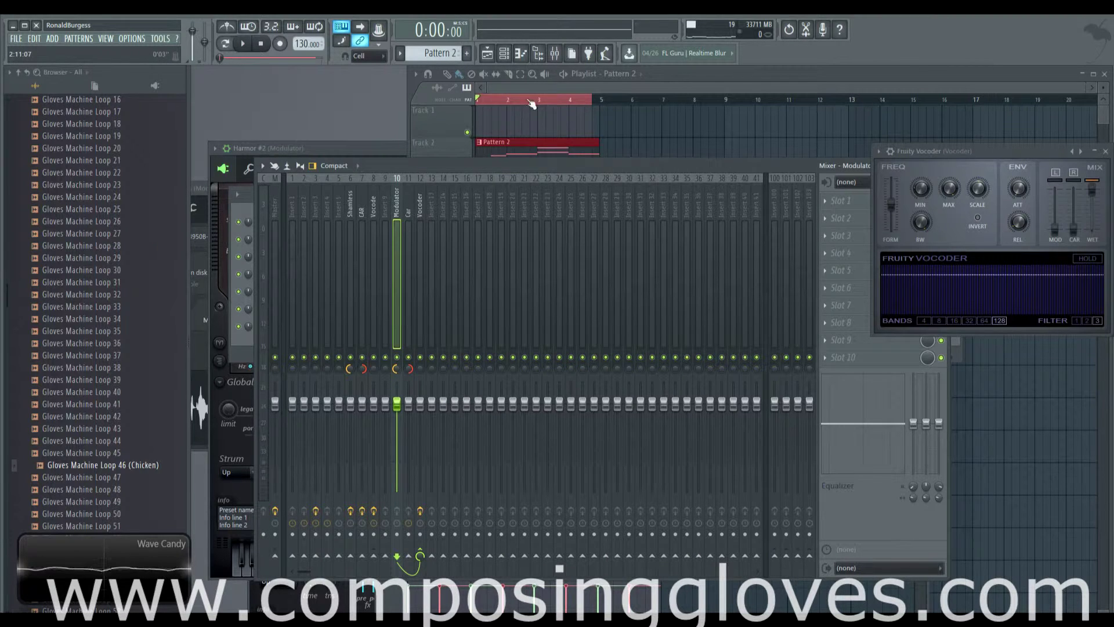
left_click(499, 95)
left_click_drag(978, 160, 730, 192)
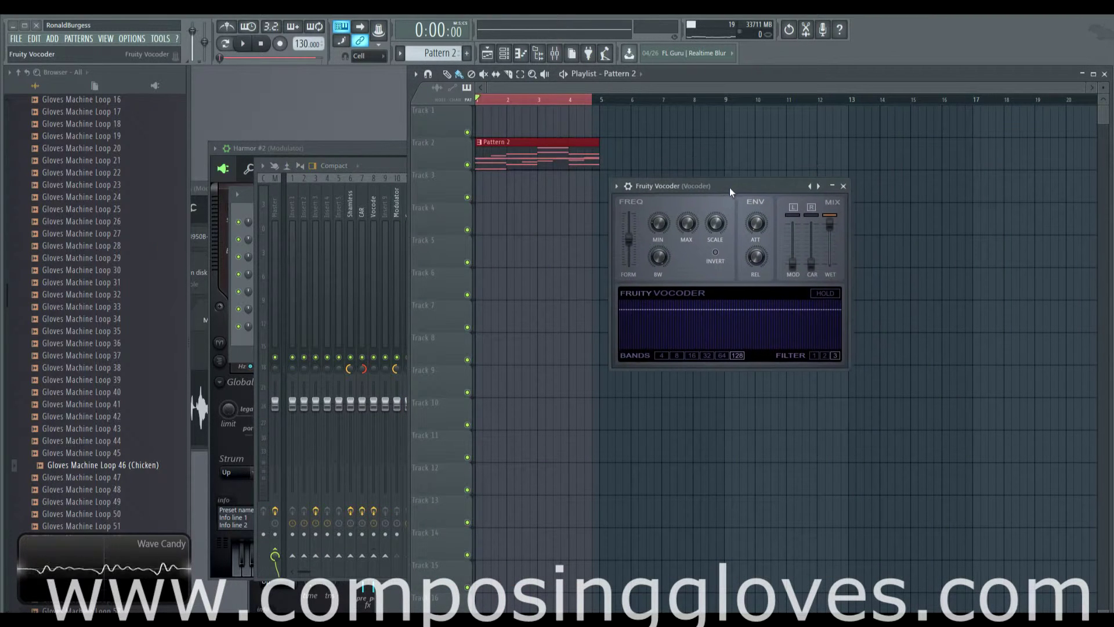
Play the pattern while comparing the vocoder's filter orders, ending on 3, and raise its formant shift.
key("space")
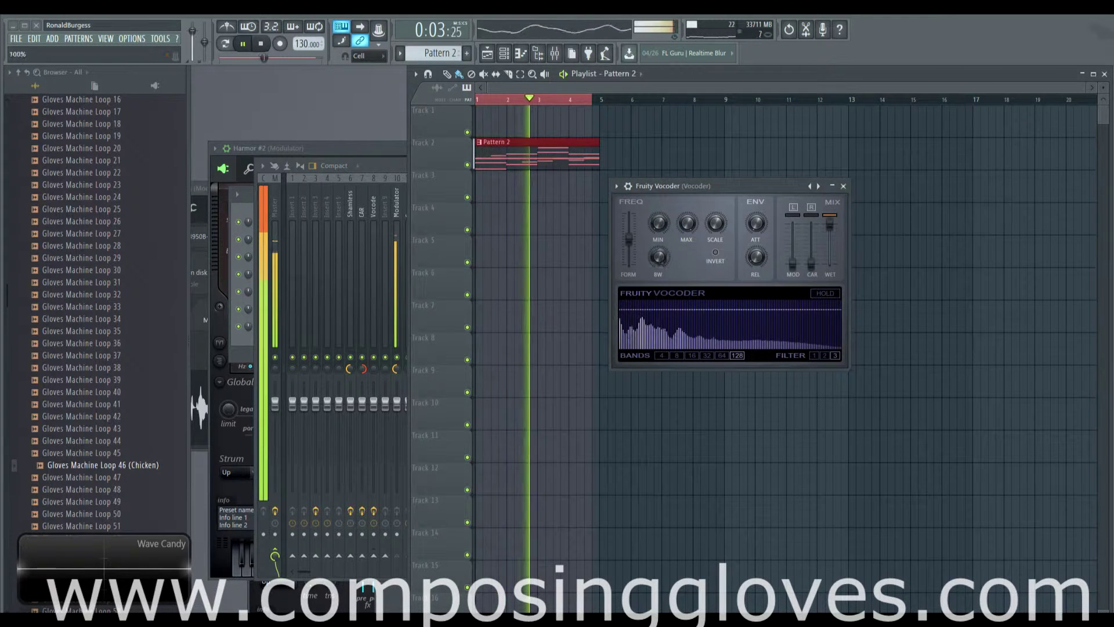
left_click(827, 357)
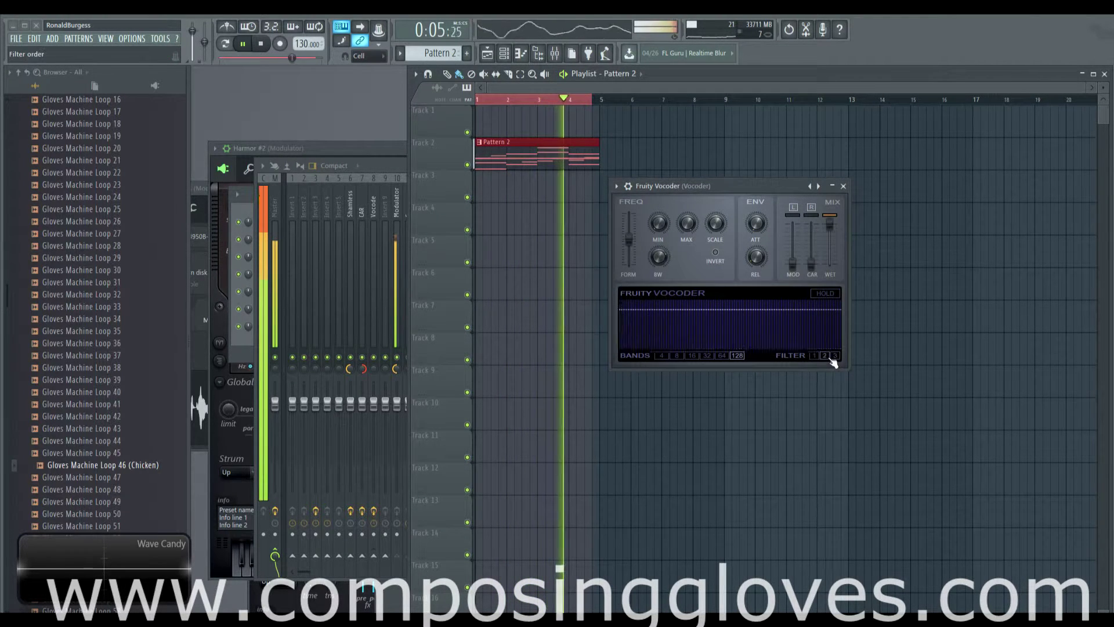
left_click(816, 355)
left_click(834, 356)
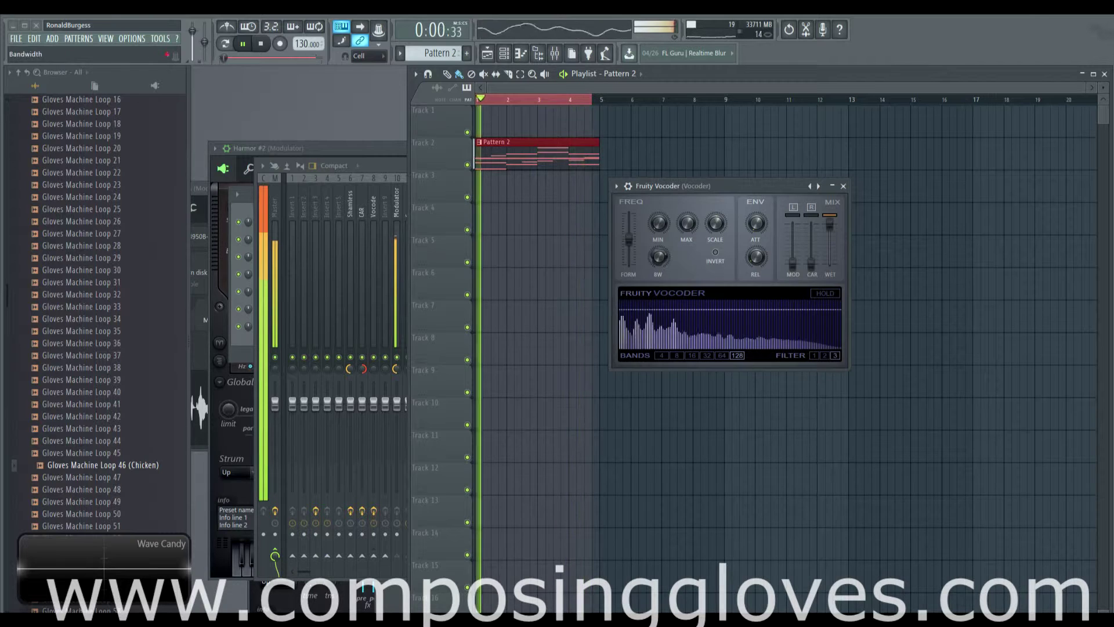
left_click_drag(629, 238, 629, 218)
key("space")
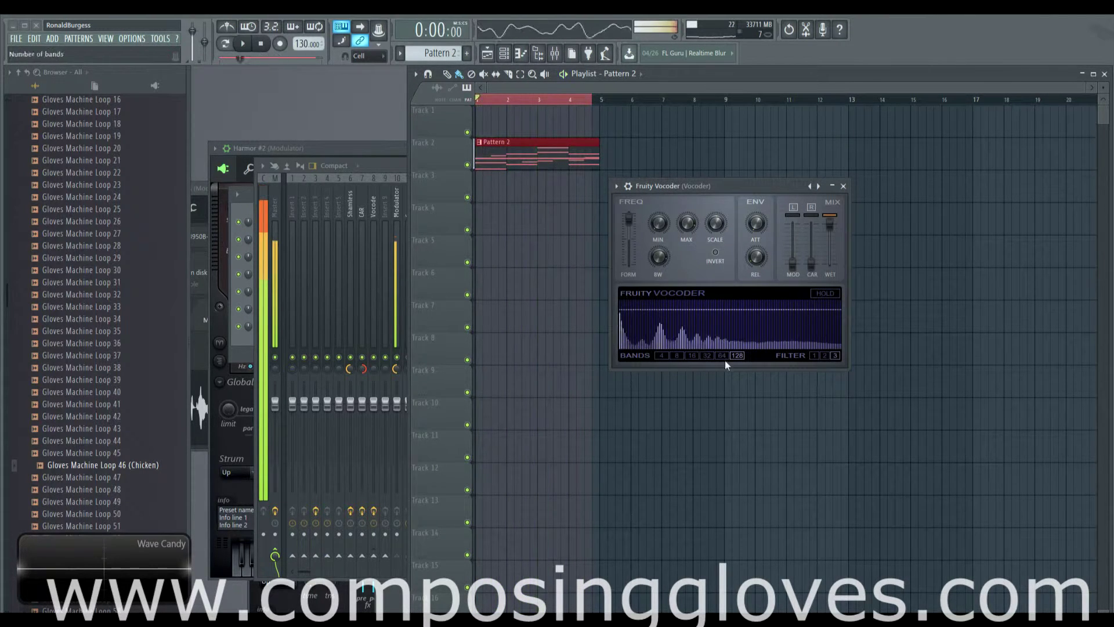
Set the vocoder to 32 bands and draw a band-level curve peaking in the middle while the pattern plays.
left_click(675, 355)
key("space")
left_click(691, 356)
left_click(707, 356)
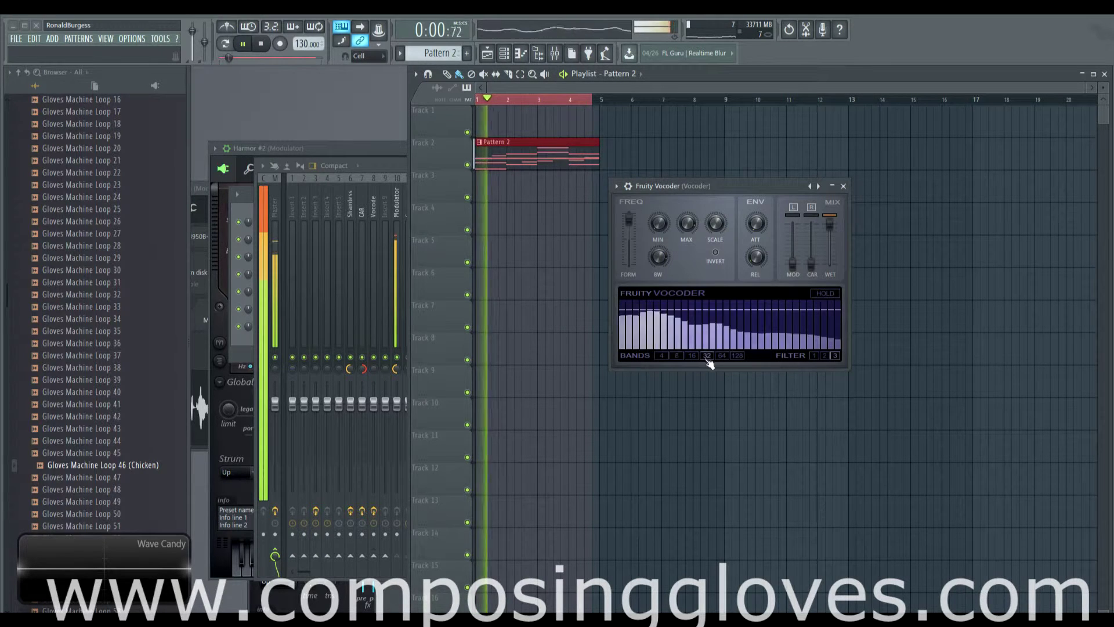
mouse_move(629, 340)
left_mouse_down()
mouse_move(685, 338)
mouse_move(610, 333)
left_mouse_up()
left_click_drag(733, 309, 837, 327)
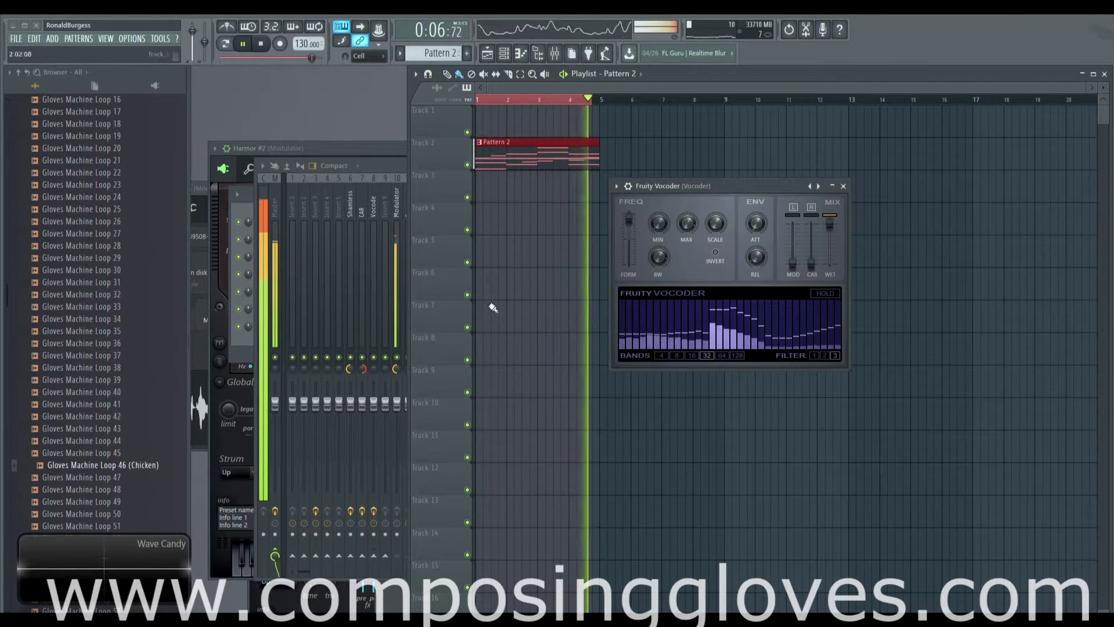
key("space")
Open Harmor #2 and create an automation clip for its Filter 1 frequency.
key("F6")
left_click(314, 327)
left_click(315, 328)
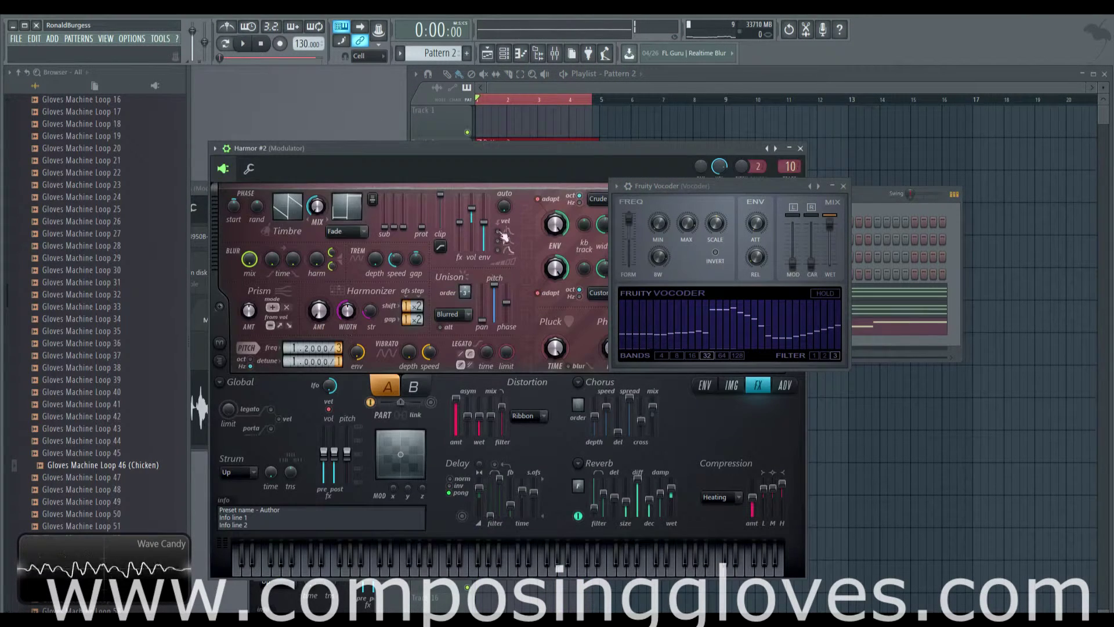
left_click_drag(552, 172, 510, 321)
right_click(592, 377)
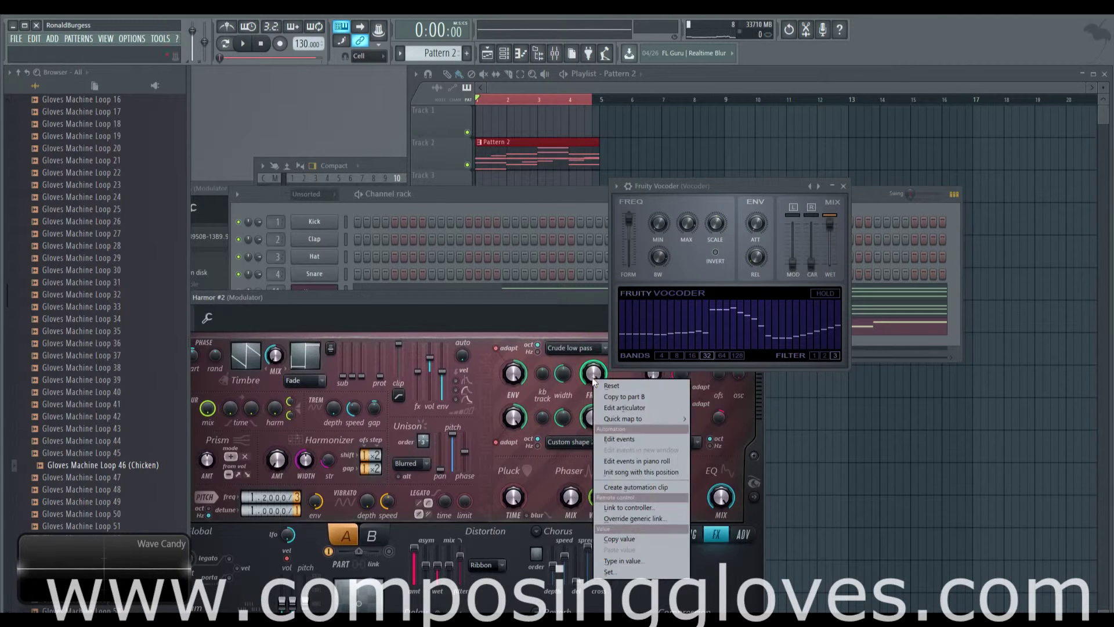
left_click(643, 485)
Create automation clips for Harmor #2's Filter 1 resonance amount and Filter 1 resonance offset.
right_click(651, 374)
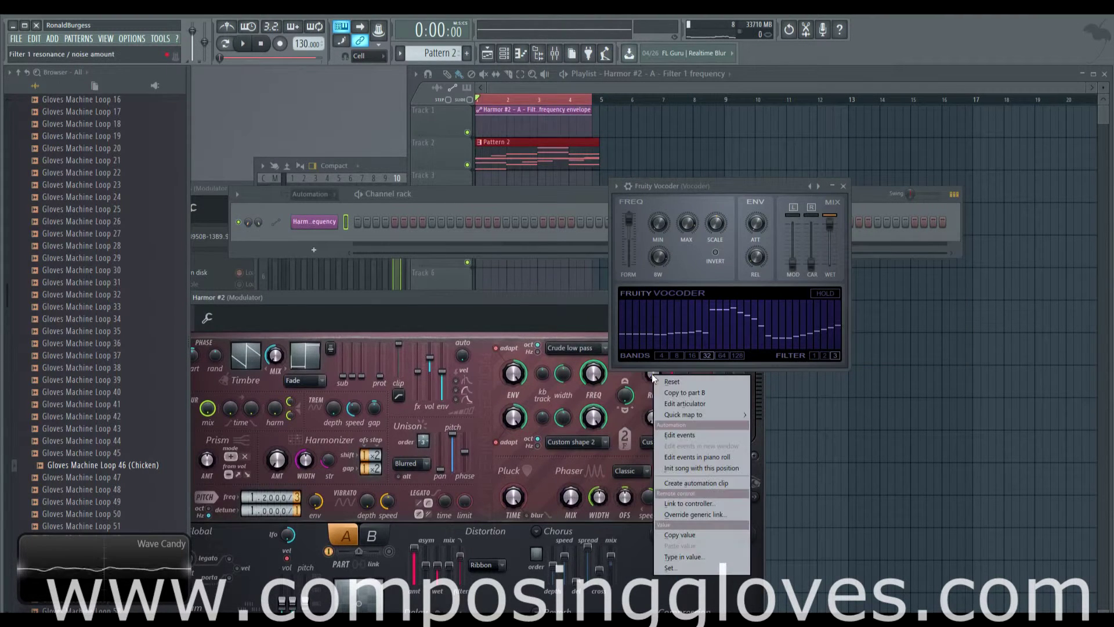
left_click(707, 483)
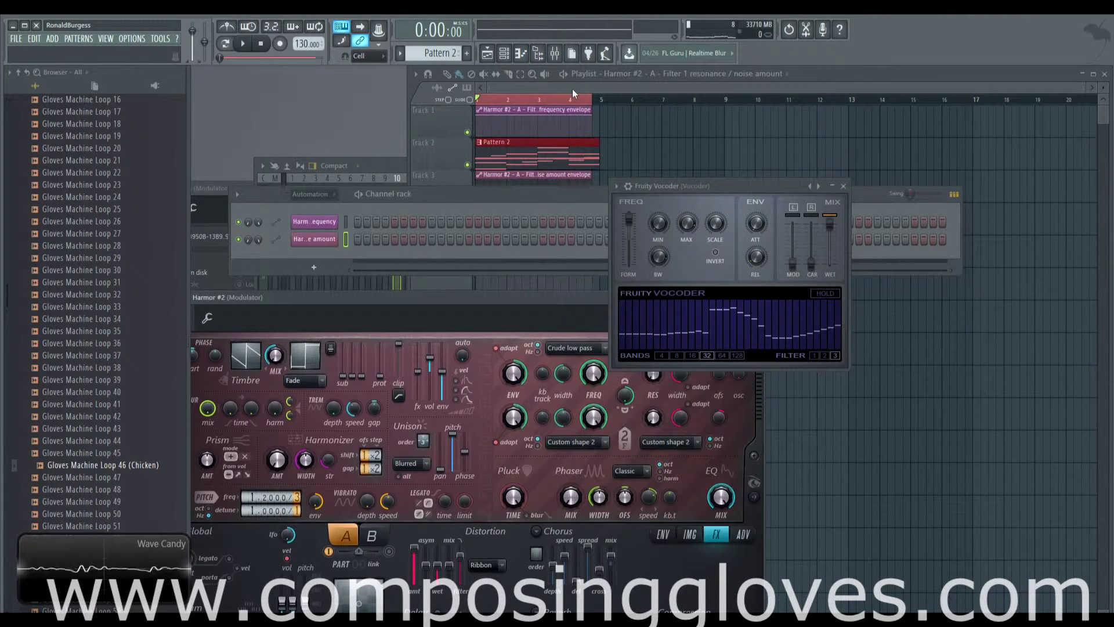
left_click_drag(551, 321, 510, 409)
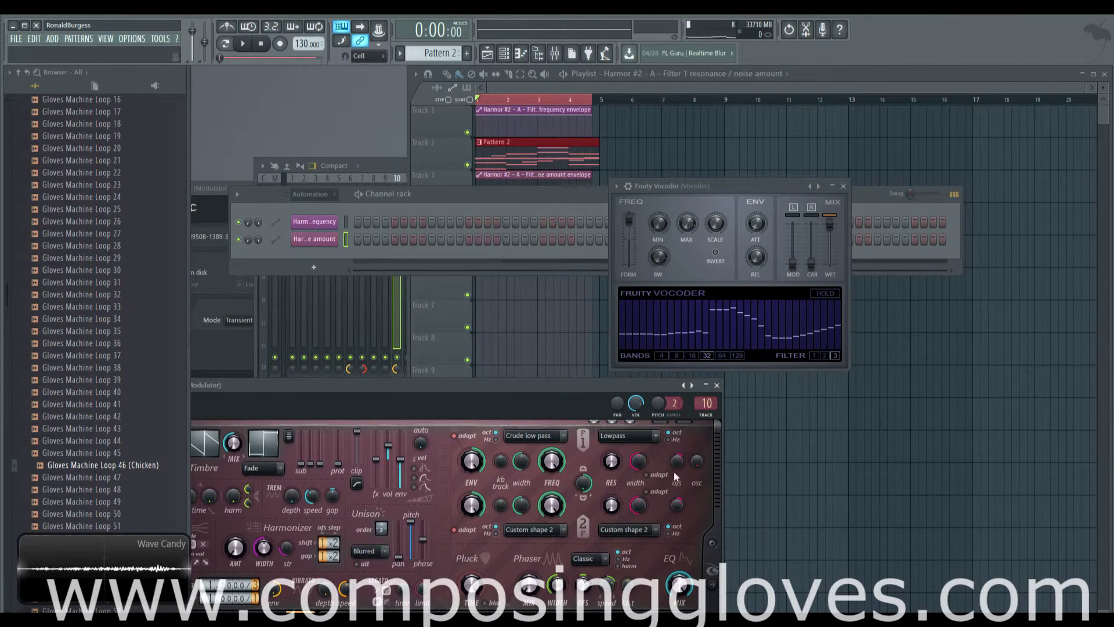
right_click(679, 463)
left_click(716, 515)
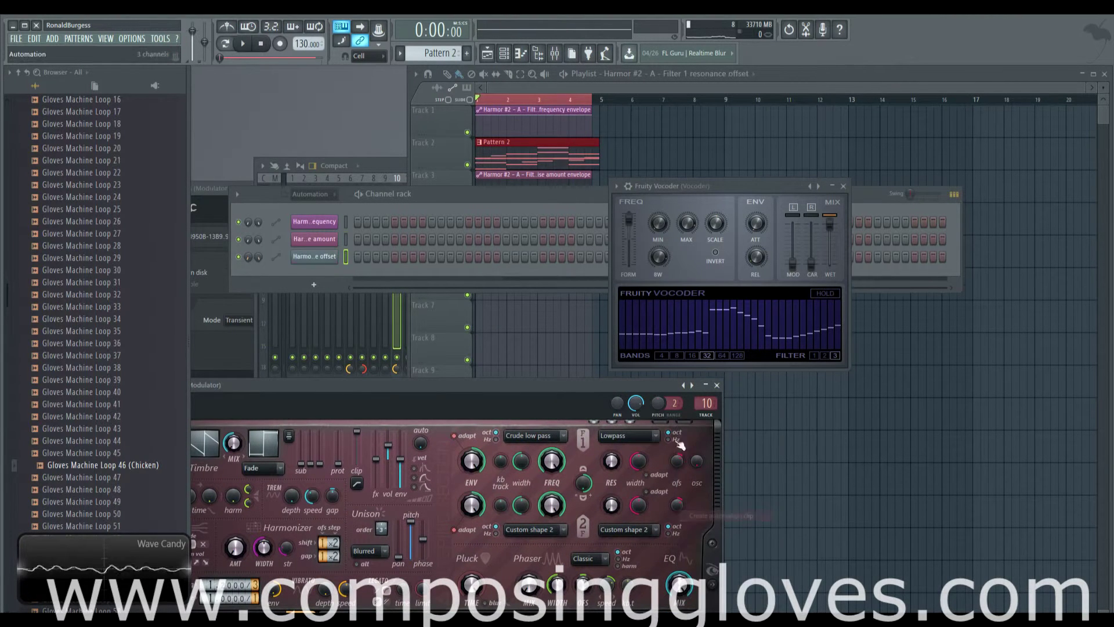
Arrange the frequency, resonance amount and resonance offset clips on Tracks 3, 4 and 5, and extend the loop selection to bar 5.
left_click(528, 179)
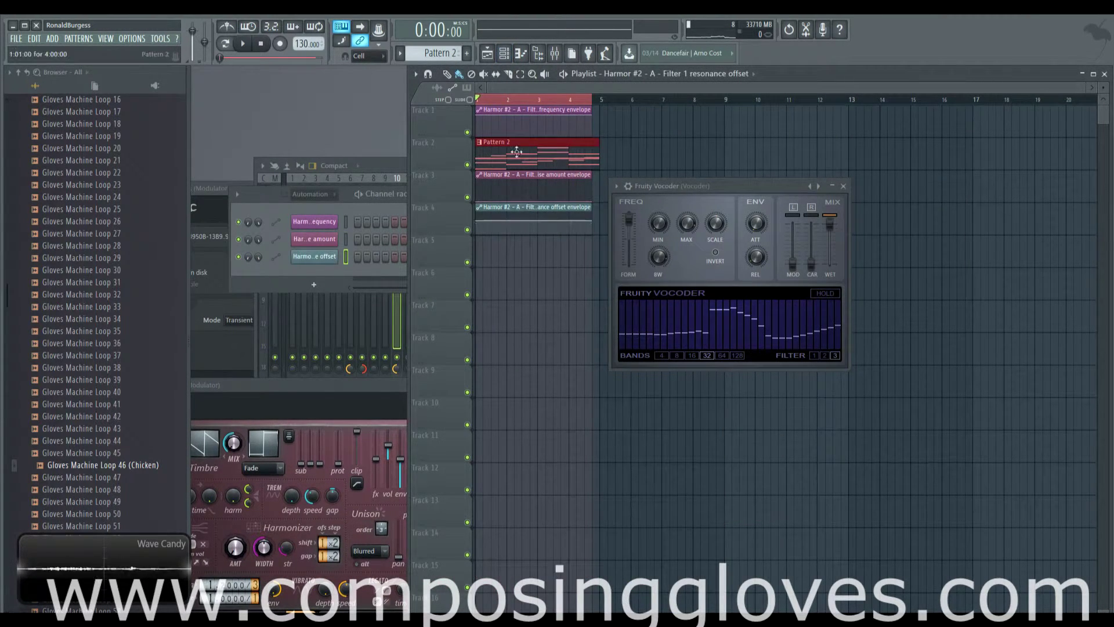
left_click_drag(534, 173, 540, 229)
left_click_drag(539, 174, 540, 219)
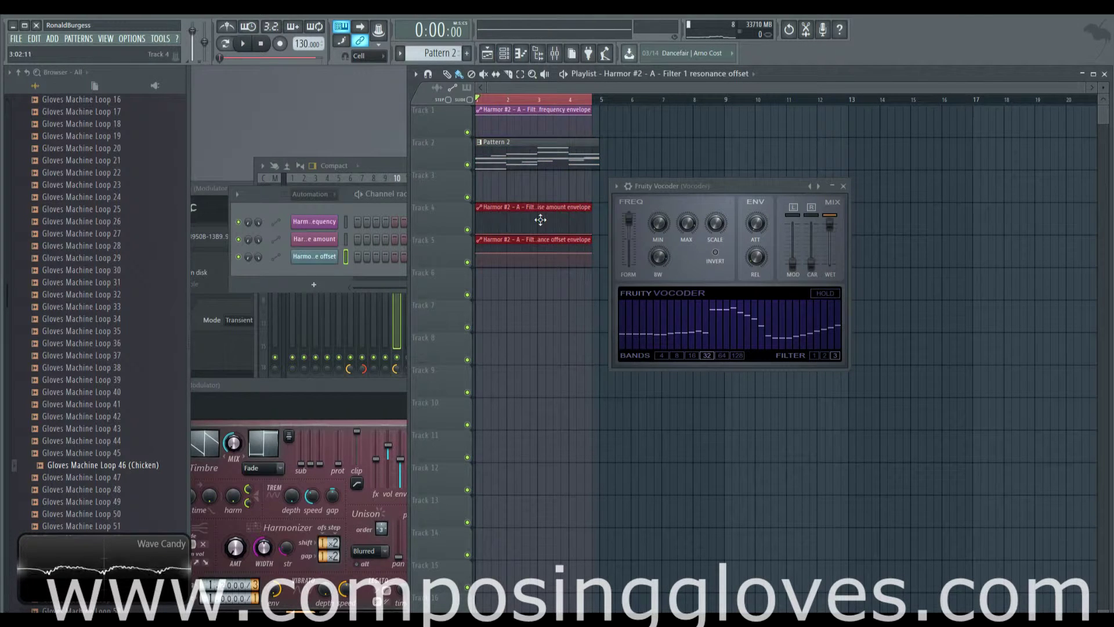
left_click_drag(544, 110, 606, 163)
scroll(539, 170, "up", 3)
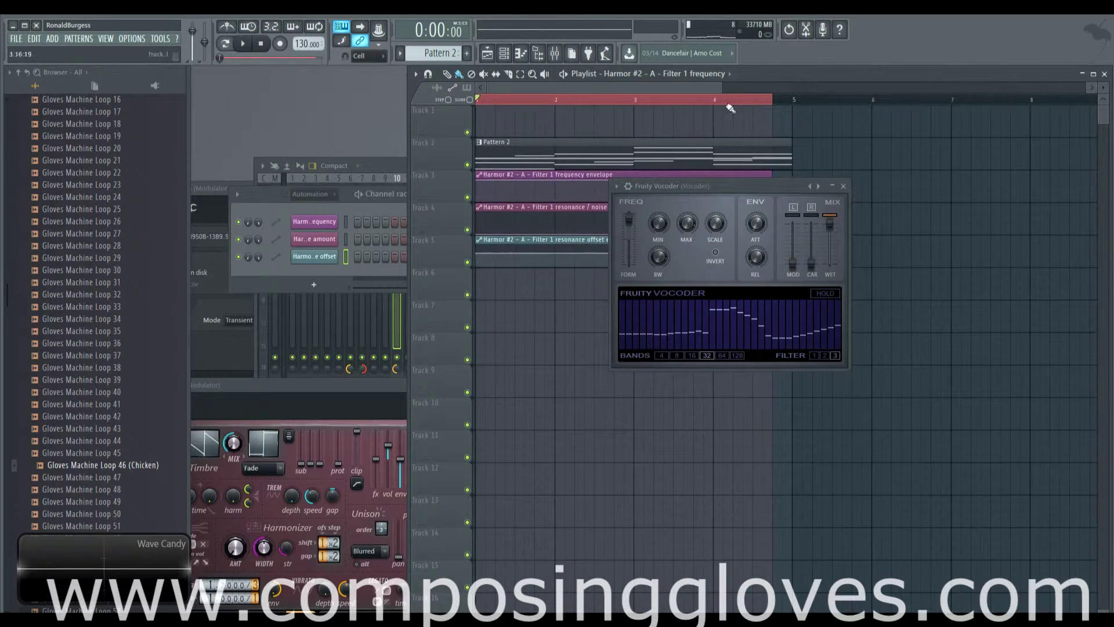
left_click_drag(795, 104, 793, 102)
Shape the Filter 1 frequency clip into alternating peaks and dips with curved segments, moving the vocoder window out of the way.
left_click(508, 185)
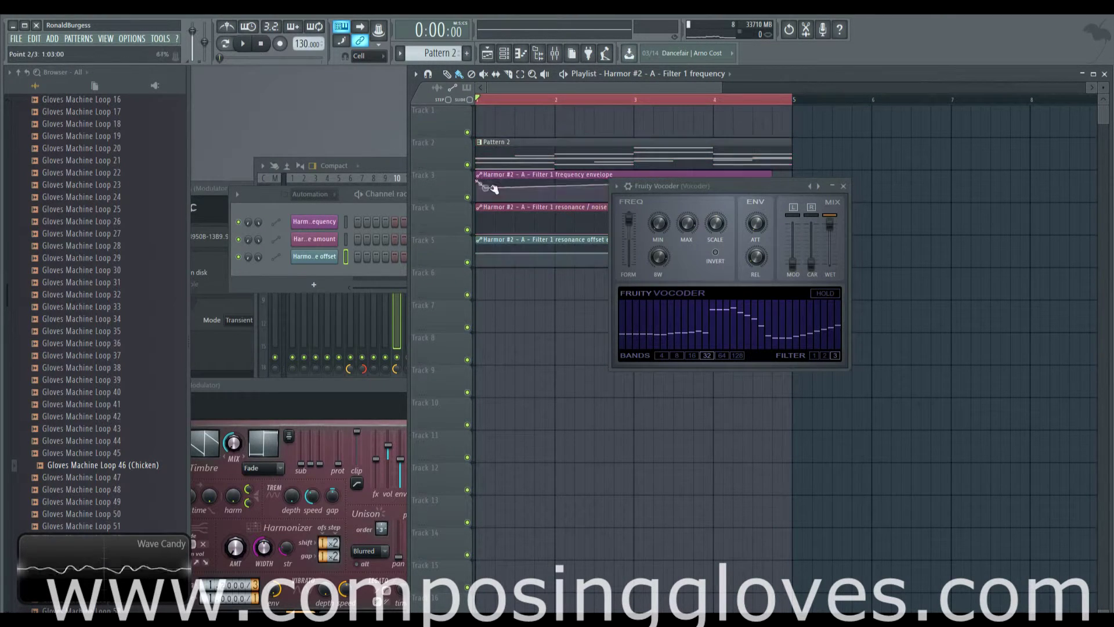
right_click(548, 175)
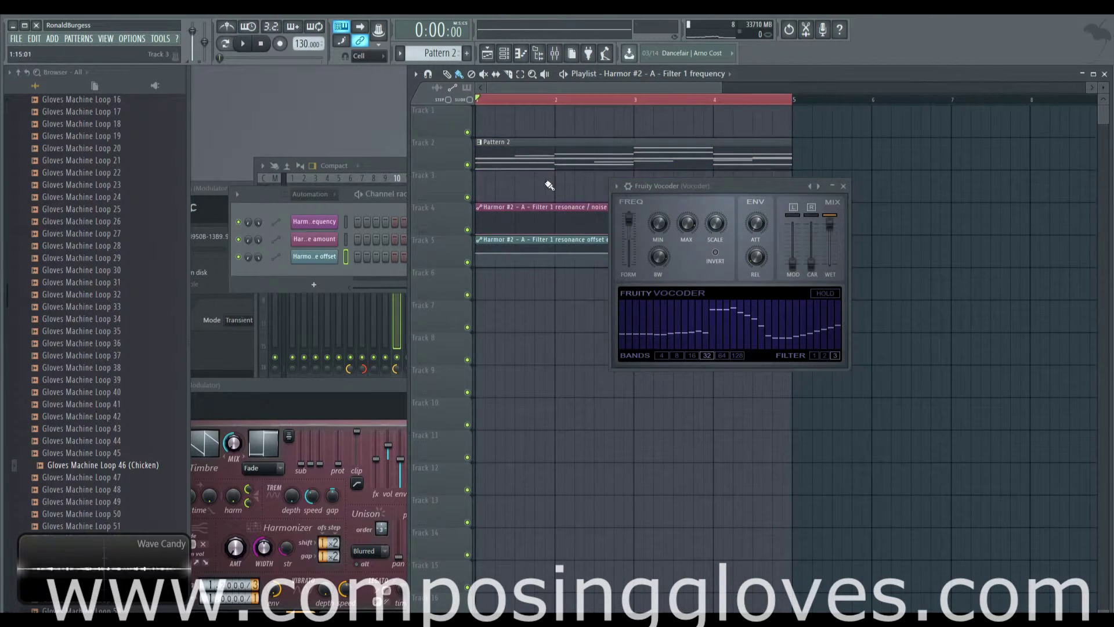
key("ctrl+z")
right_click(555, 181)
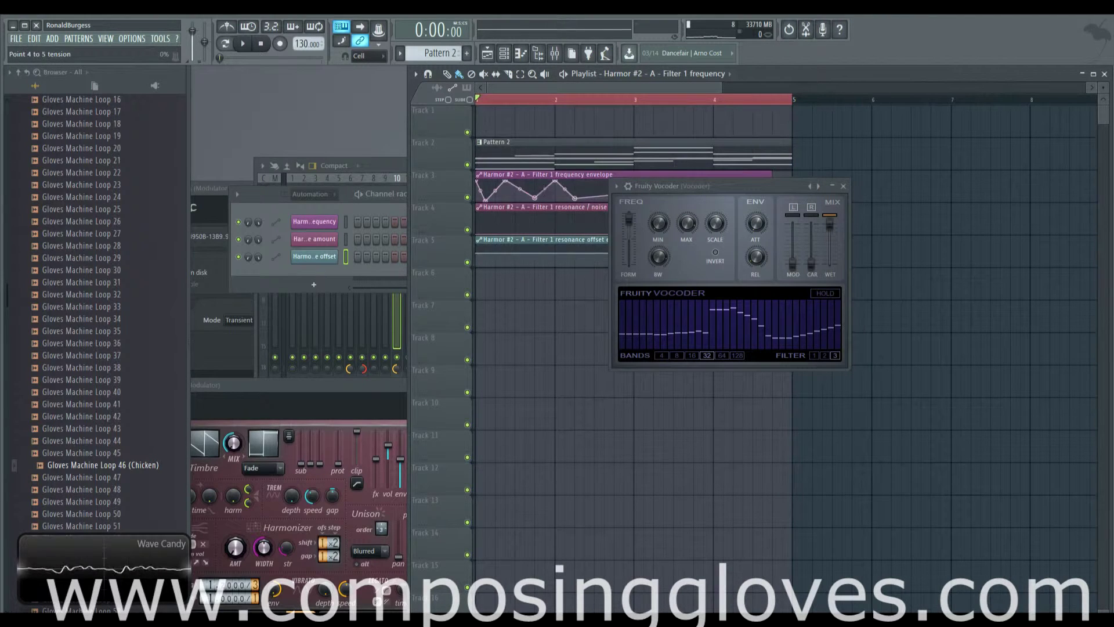
left_click_drag(650, 187, 710, 244)
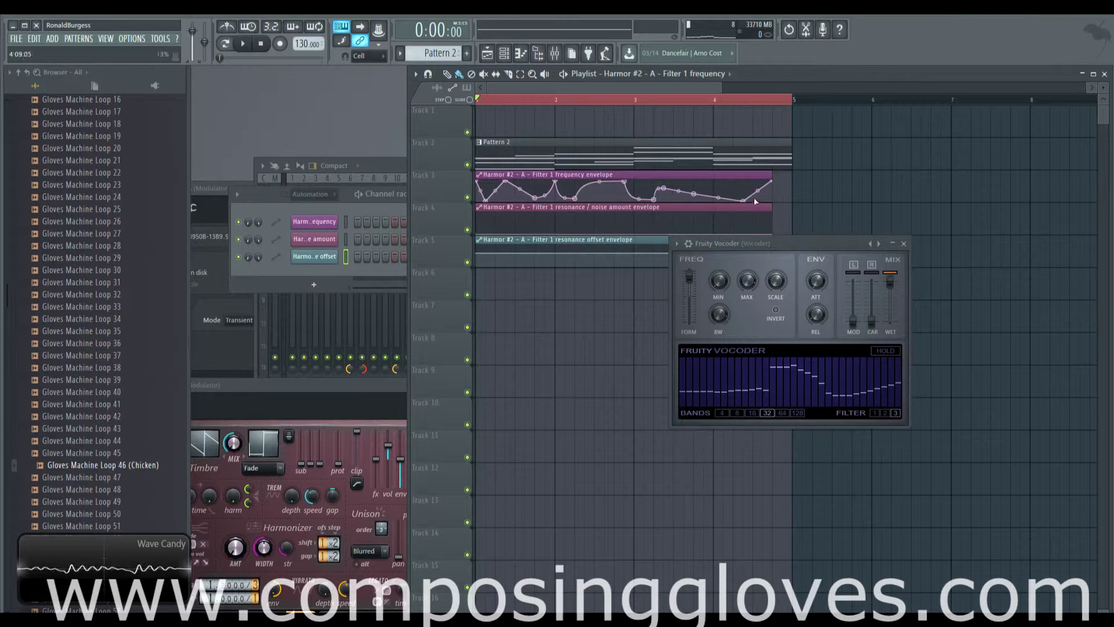
Play the loop and raise the vocoder's lower-middle bands.
key("space")
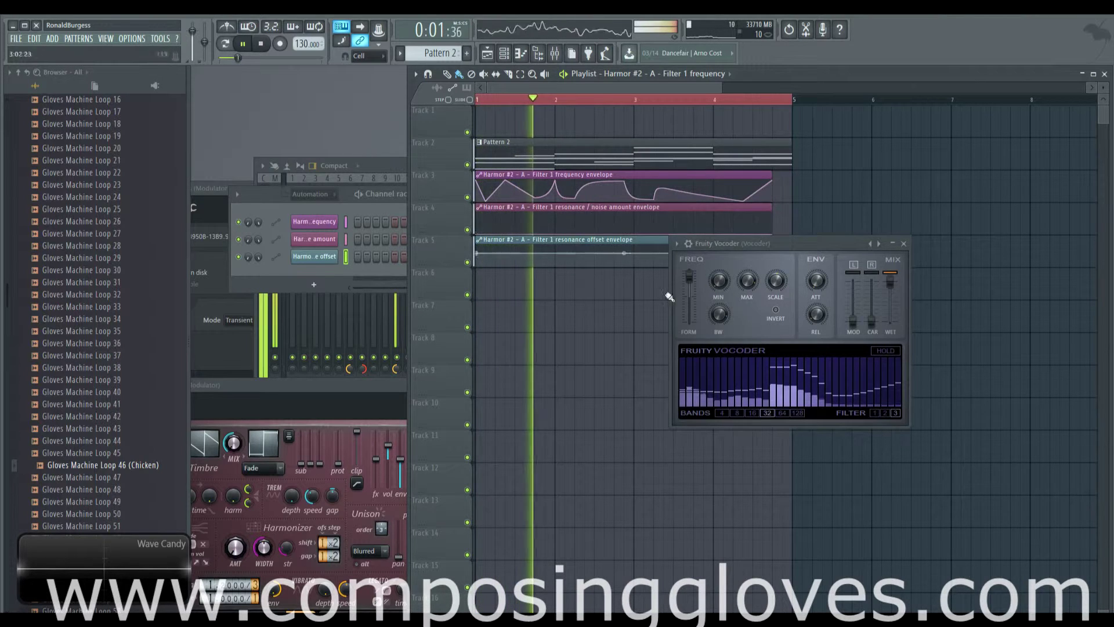
left_click_drag(758, 374, 711, 378)
key("space")
Shape the Filter 1 resonance amount clip into two rounded humps with a dip between bars 2 and 3.
right_click(515, 226)
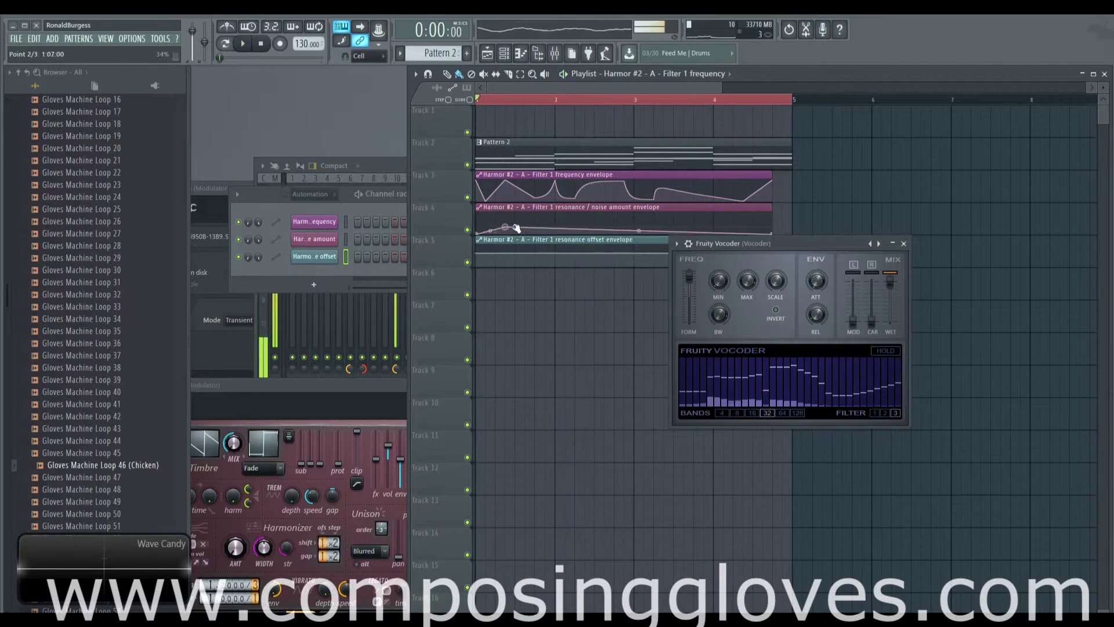
key("space")
mouse_move(514, 225)
left_mouse_down()
mouse_move(555, 217)
mouse_move(604, 232)
mouse_move(514, 218)
left_mouse_up()
right_click(617, 230)
right_click(683, 215)
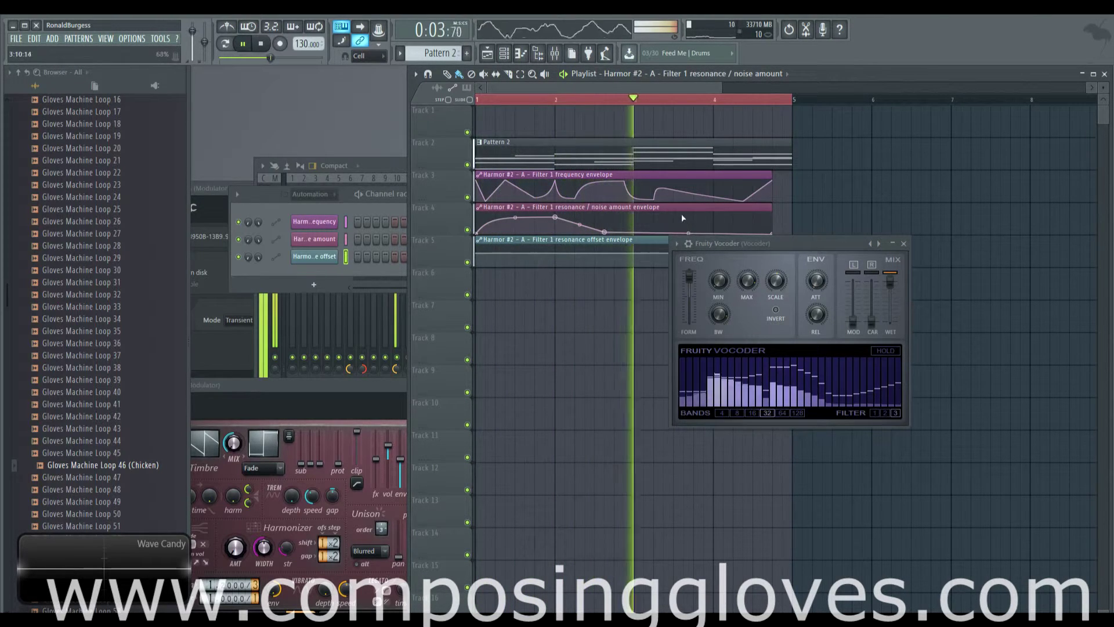
left_click_drag(644, 224, 643, 216)
Shape the Filter 1 resonance offset clip with gentle dips and a peak near bar 3, and audition the loop.
right_click(534, 254)
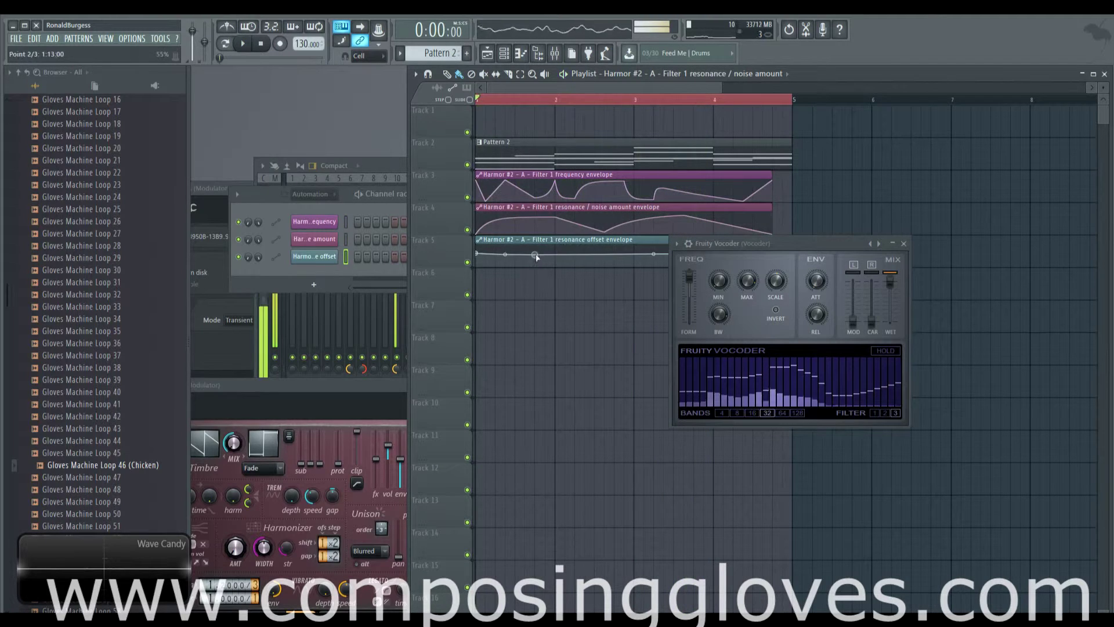
right_click(556, 262)
right_click(484, 262)
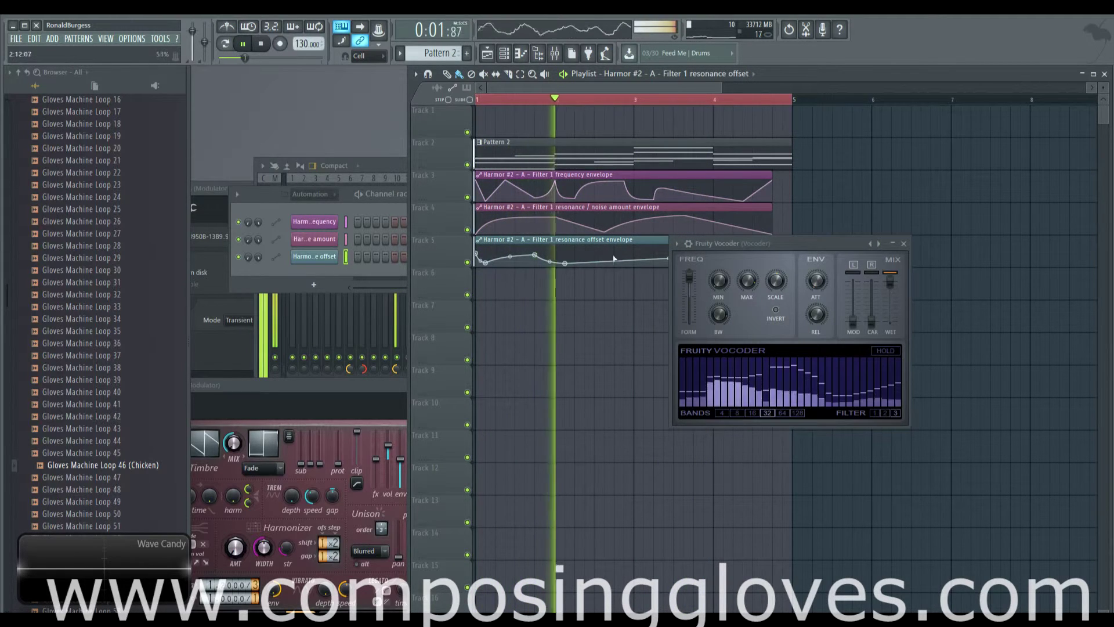
right_click(643, 251)
left_click_drag(717, 245, 737, 282)
right_click(694, 266)
key("space")
key("space")
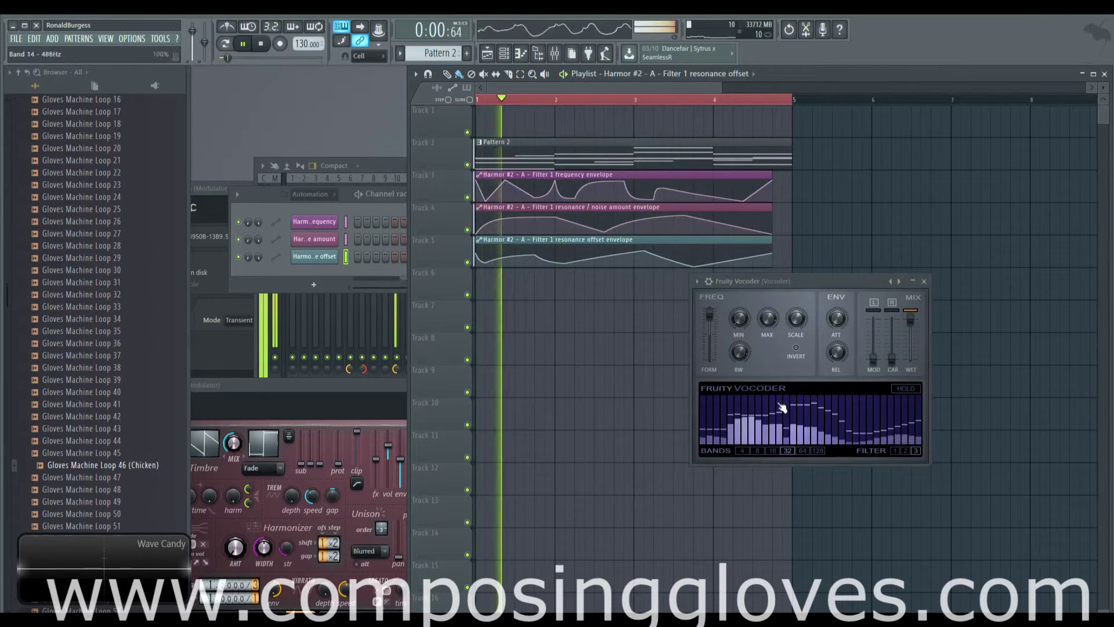
key("space")
Bring up the channel rack and filter it to show the Unsorted channels.
left_click(340, 221)
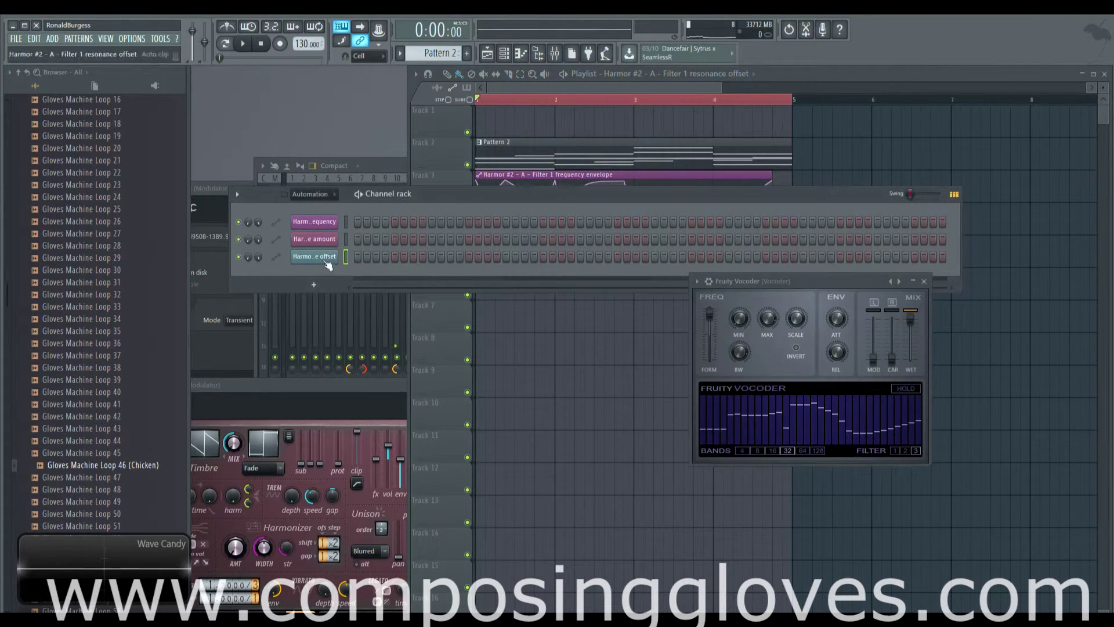
left_click(313, 284)
left_click(247, 203)
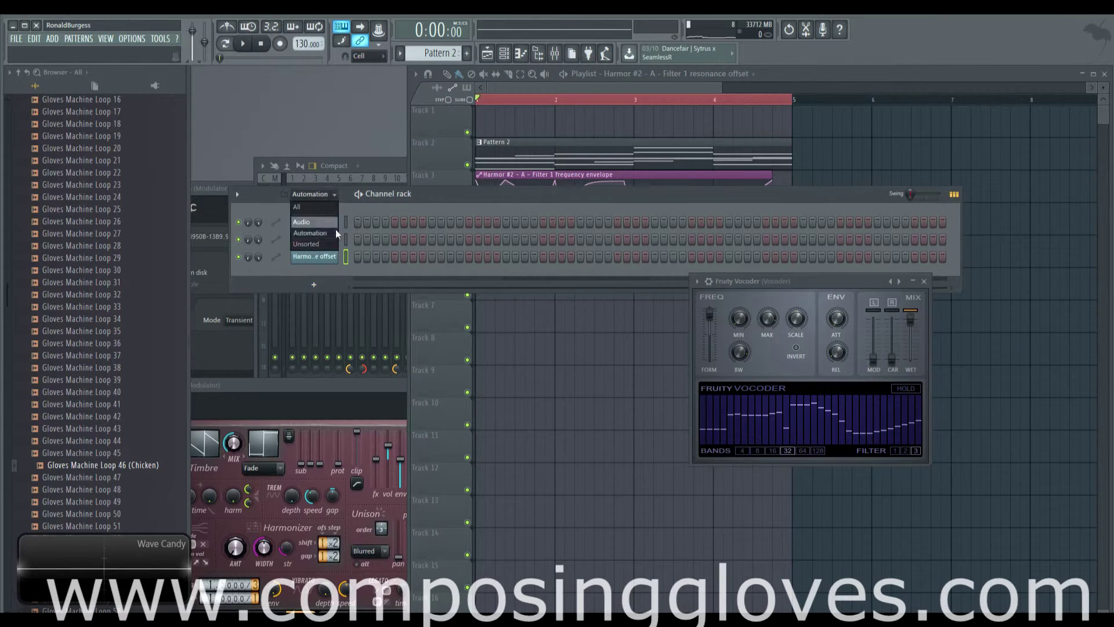
left_click(330, 243)
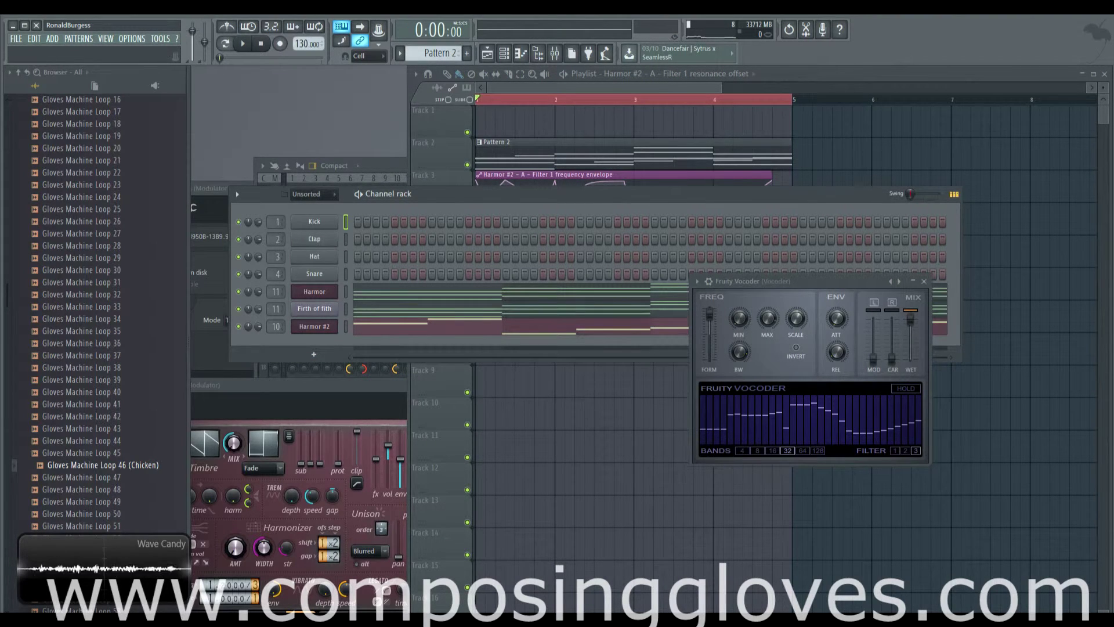
Bring up the mixer and examine the Car and Modulator tracks, ending with the Modulator track selected.
left_click(555, 53)
left_click(408, 350)
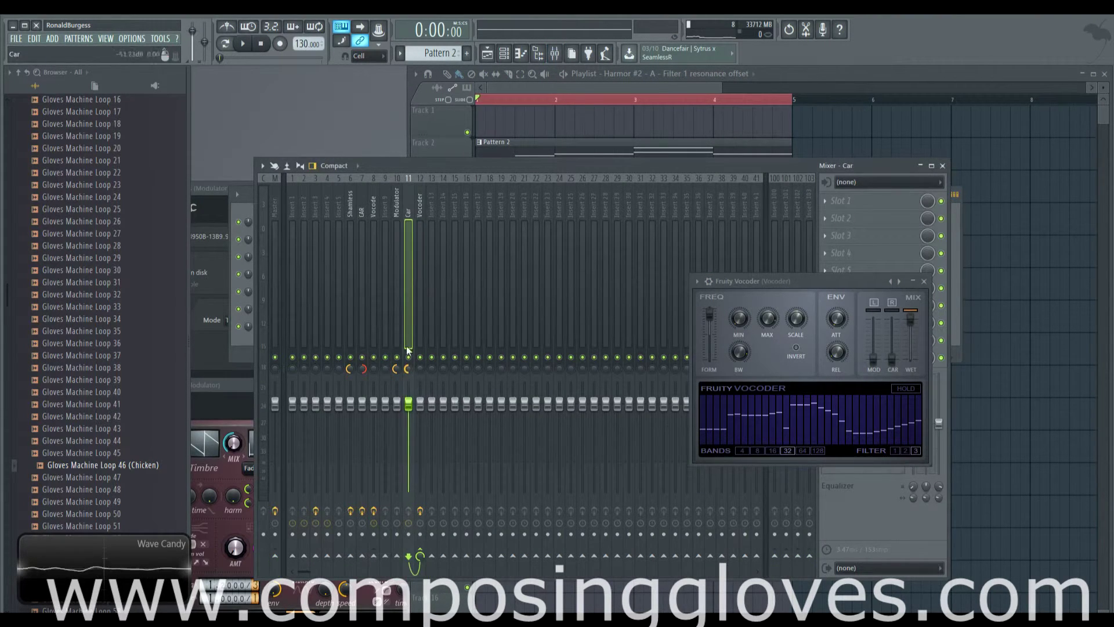
left_click(397, 369)
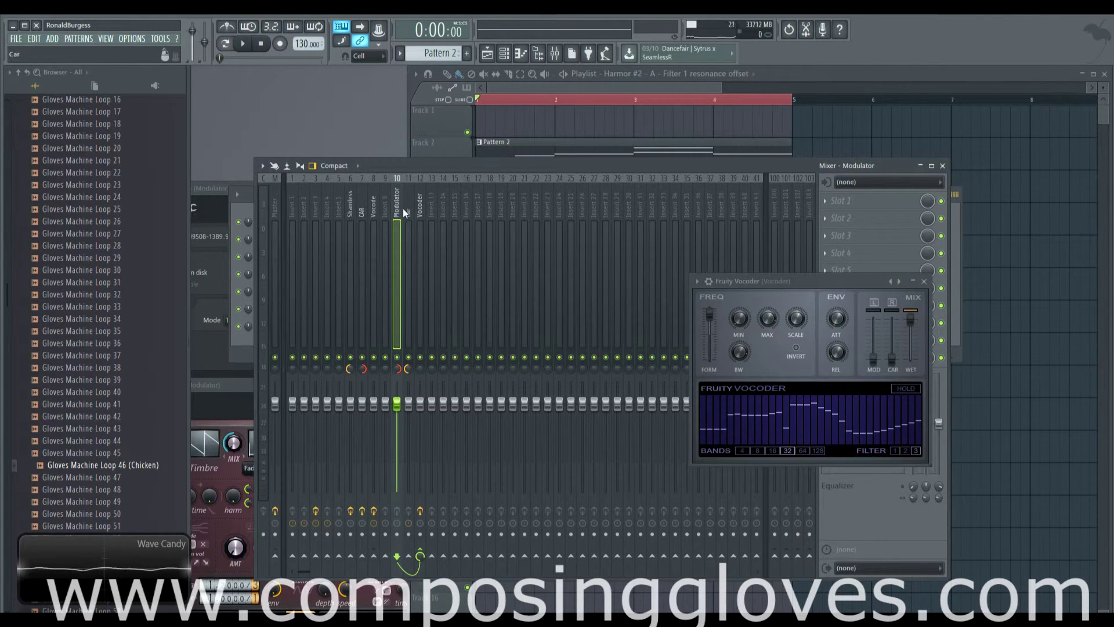
Return to the playlist and audition the loop with the three filter automation clips.
left_click(566, 88)
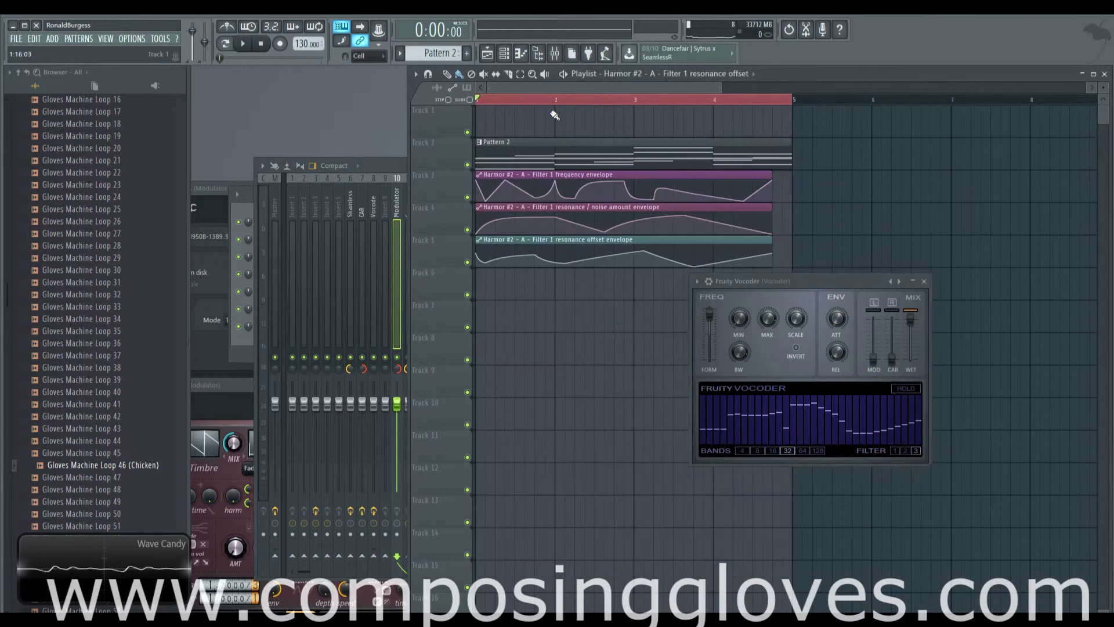
key("space")
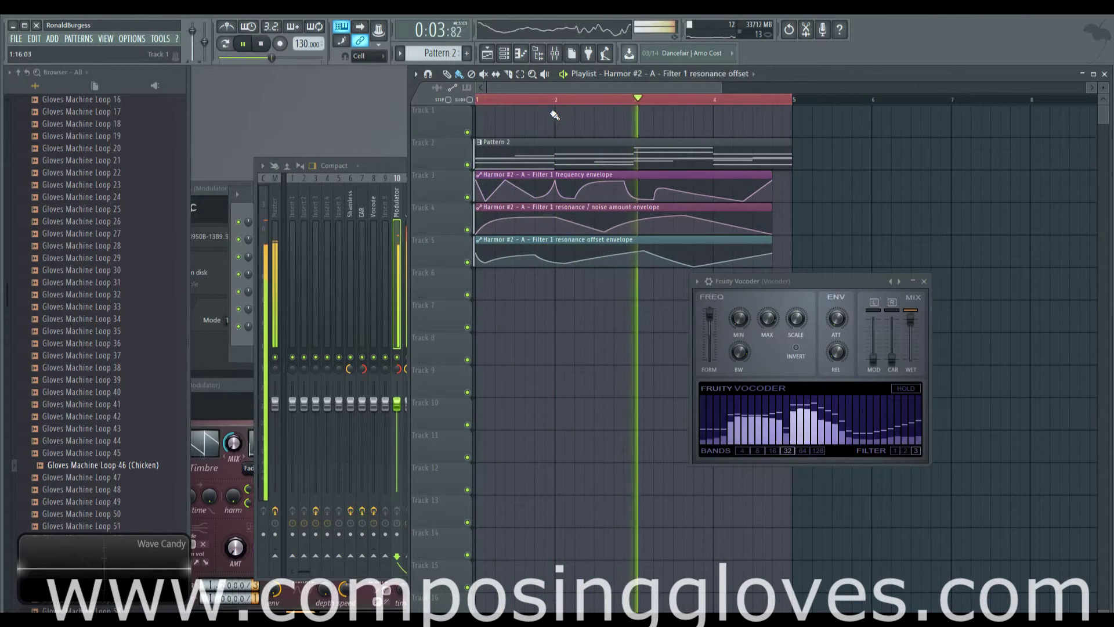
key("space")
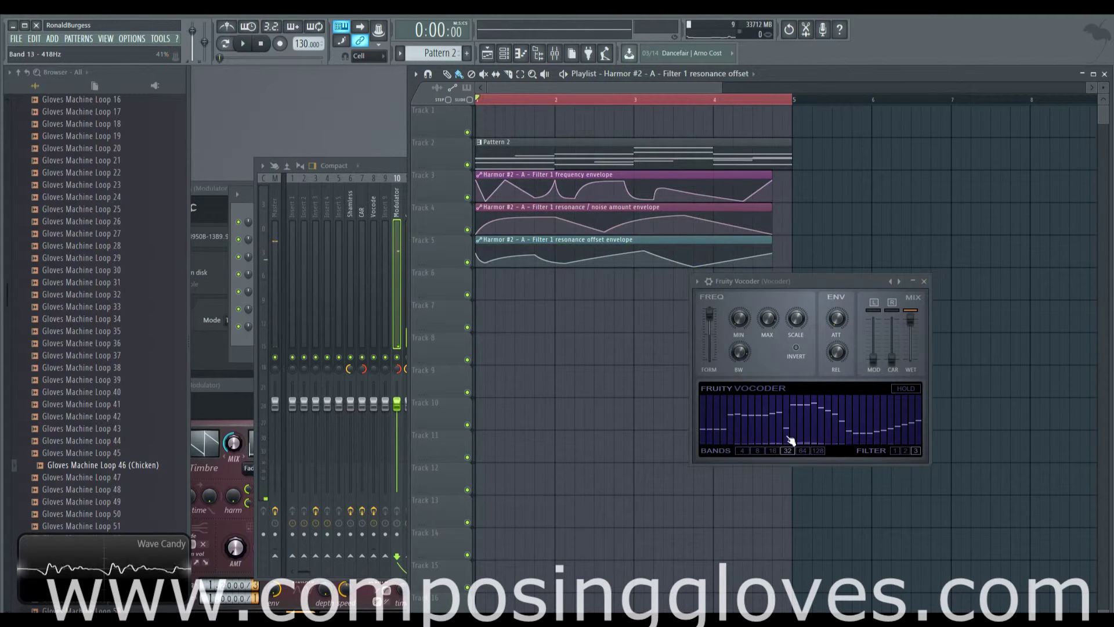
Set the vocoder to 16 bands and compare filter settings 1 and 3 while the loop plays, ending on 3.
left_click(772, 451)
key("space")
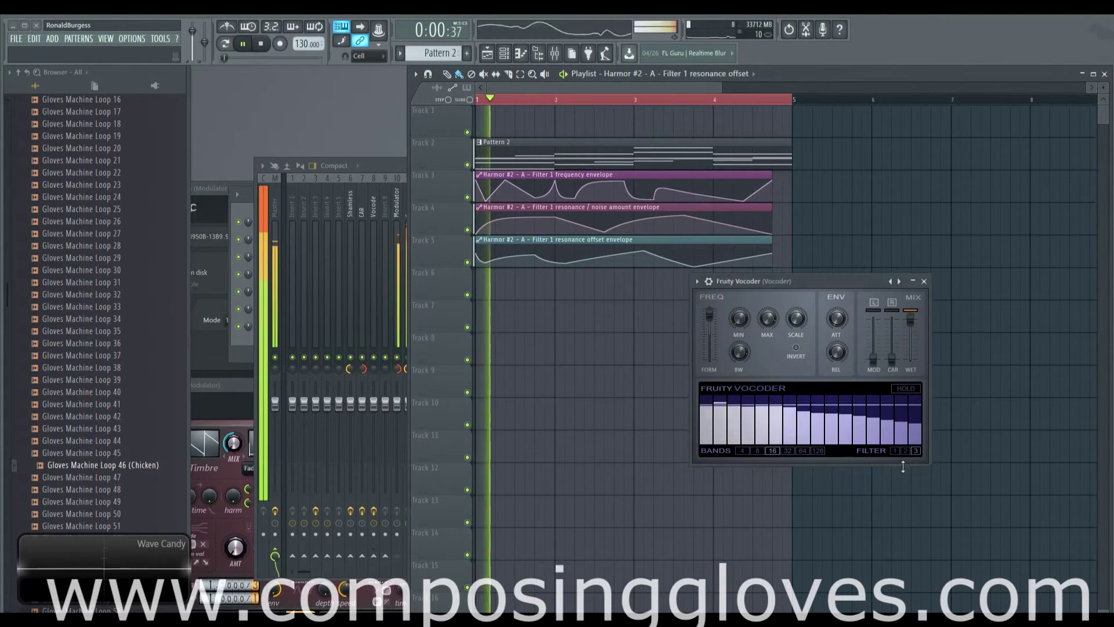
left_click(894, 450)
left_click(915, 451)
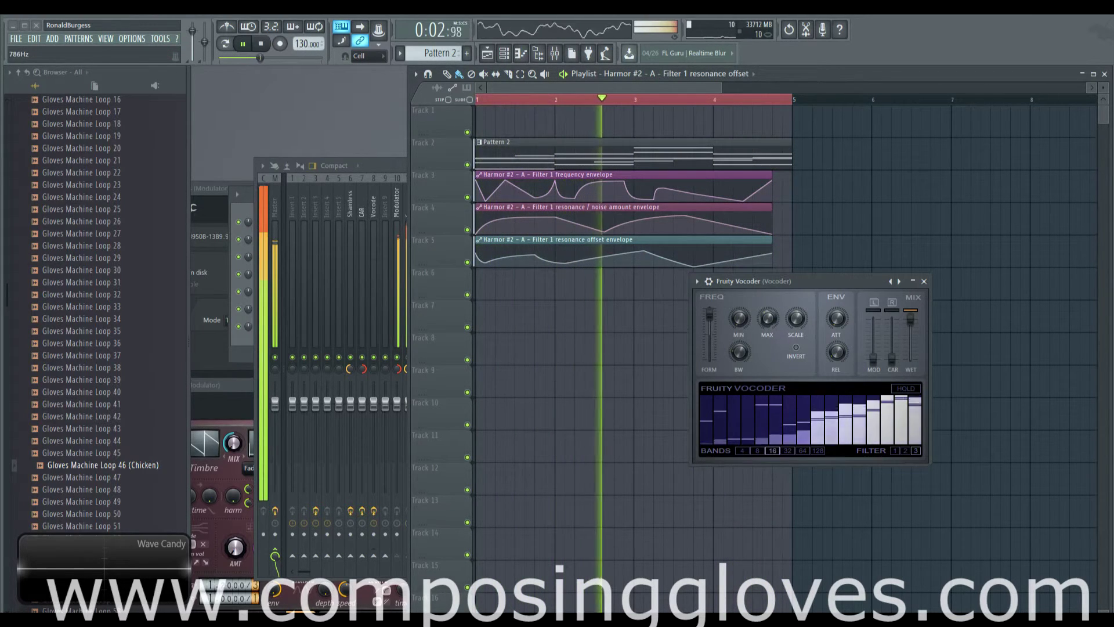
Raise the vocoder's frequency scale and lower its formant slider to about the middle, then stop playback and move its window over the clips.
left_click_drag(796, 319, 796, 305)
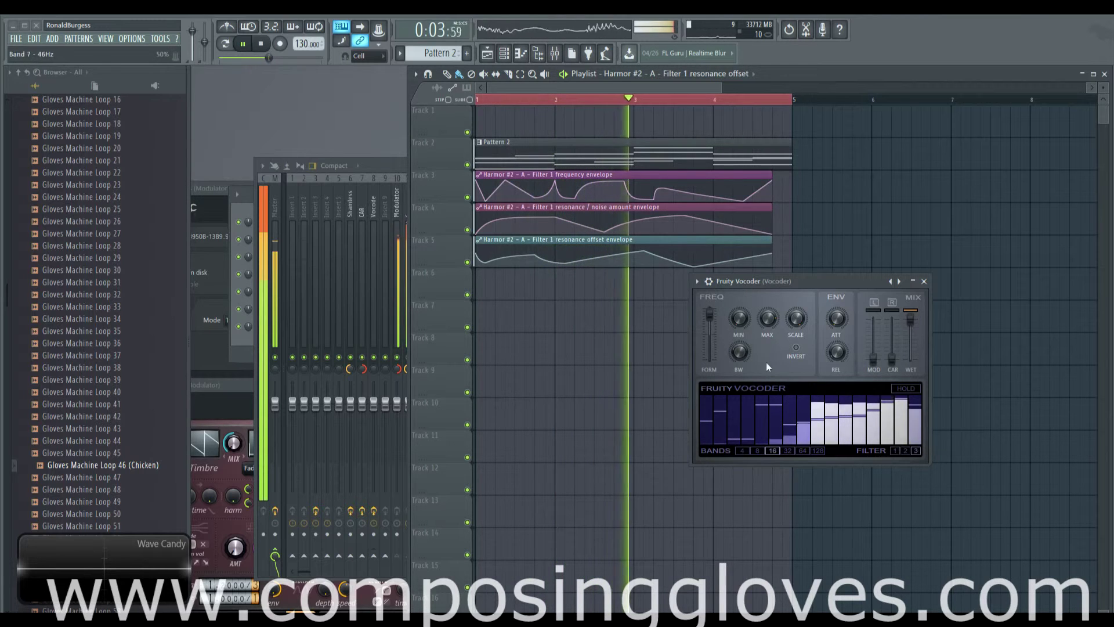
left_click_drag(709, 314, 710, 338)
key("space")
left_click_drag(816, 281, 651, 176)
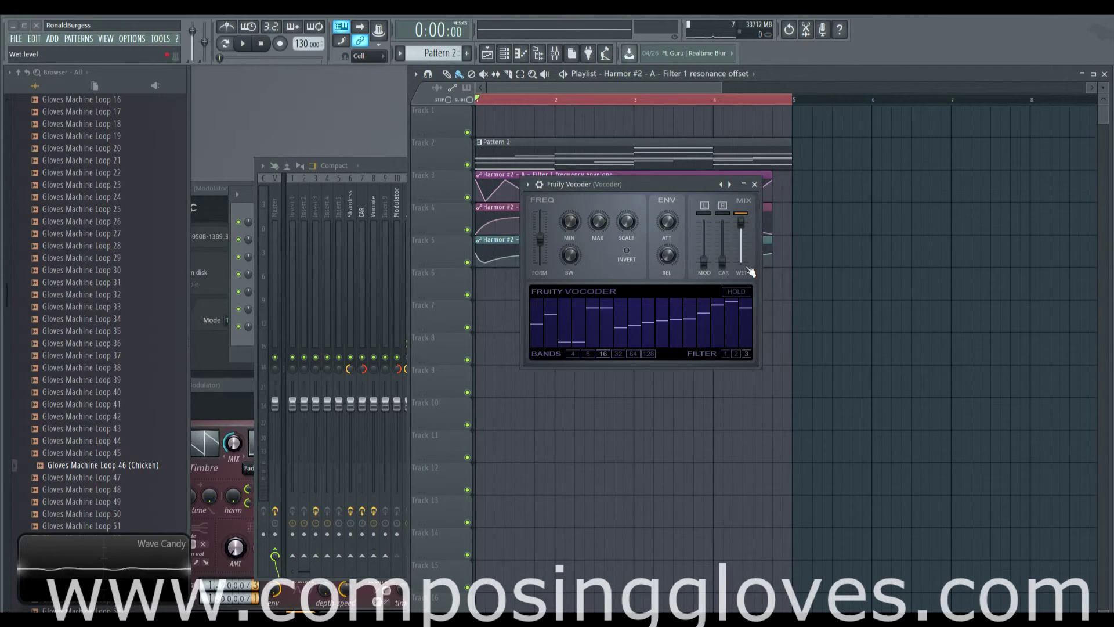